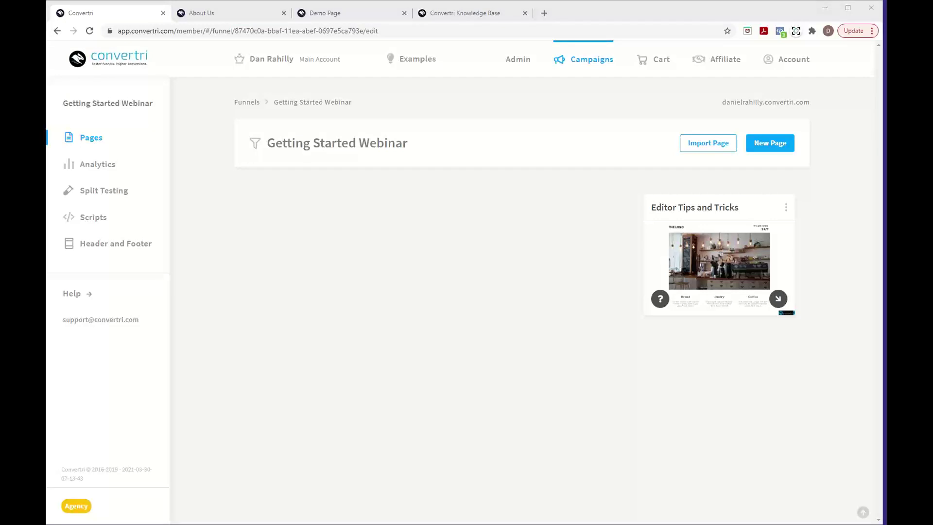
# Look through the About Us page down to the customer support team profiles
pyautogui.click(883, 200)
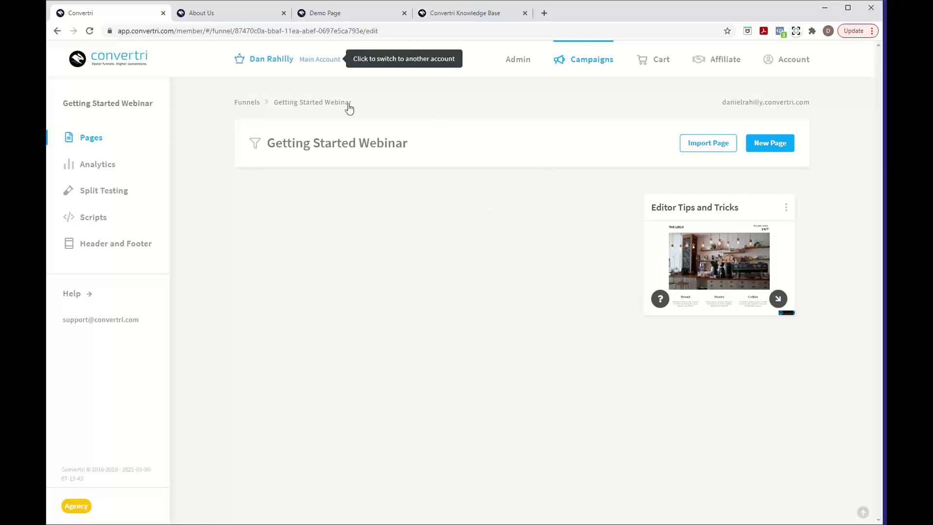
pyautogui.click(249, 20)
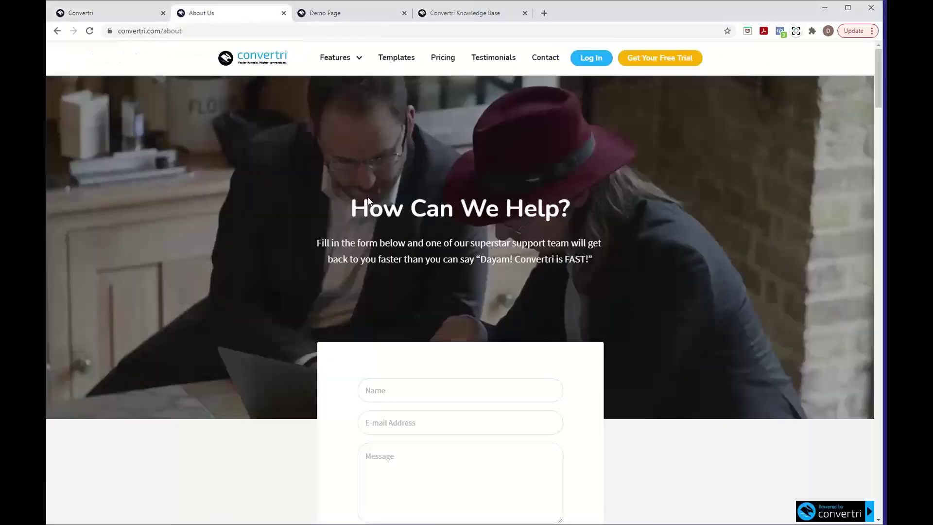
pyautogui.scroll(-15, 367, 197)
pyautogui.scroll(-20, 368, 200)
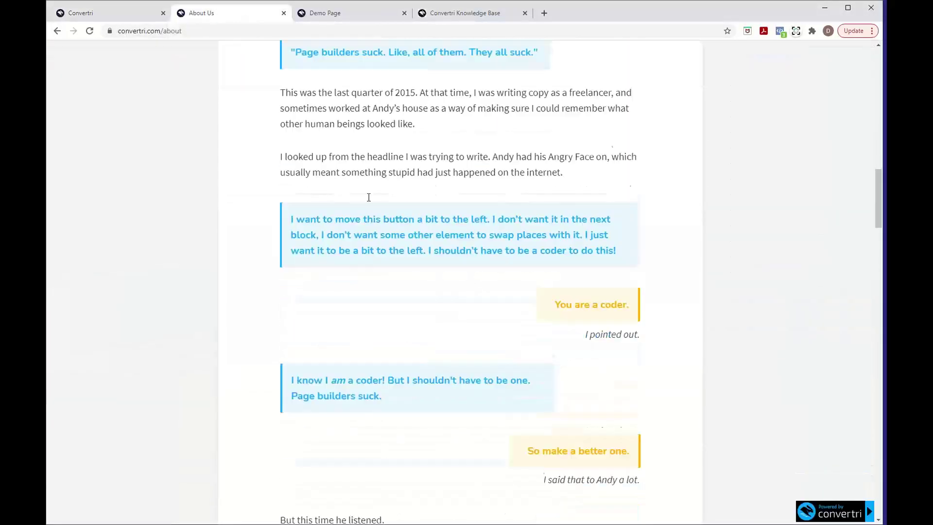
pyautogui.scroll(-17, 369, 199)
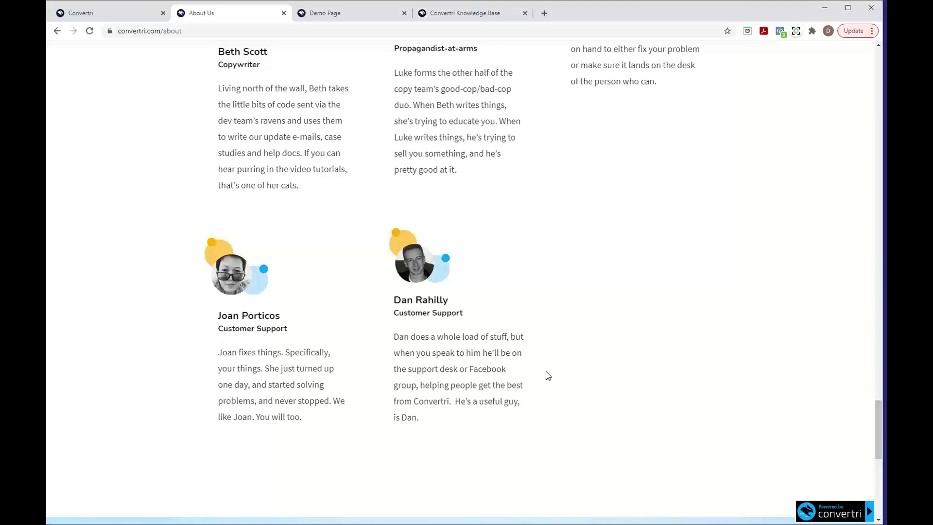
# Examine the layout of the "7 Top Tips For Slimming Without Starving" demo page
pyautogui.click(317, 14)
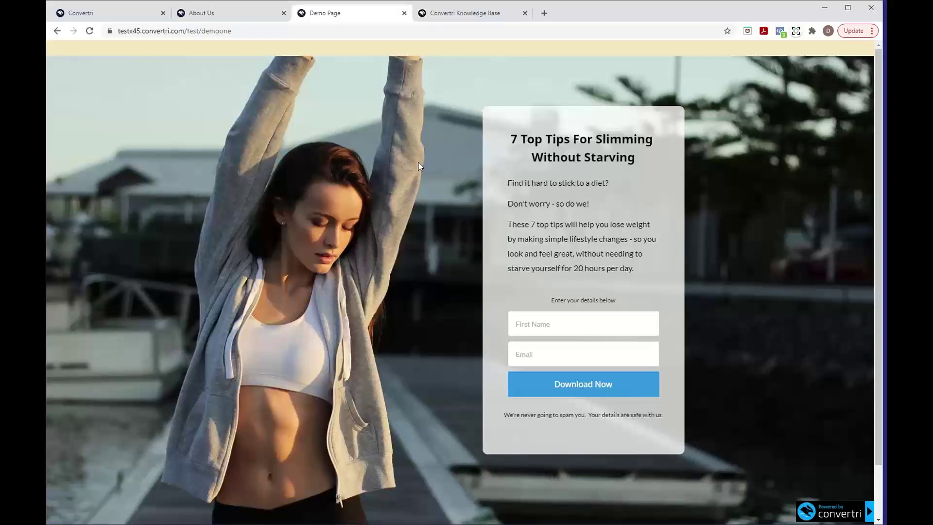
pyautogui.scroll(-1, 414, 204)
pyautogui.scroll(-1, 414, 202)
pyautogui.scroll(3, 414, 203)
# Return to the Getting Started Webinar funnel, start a new page and browse the available page templates
pyautogui.click(133, 15)
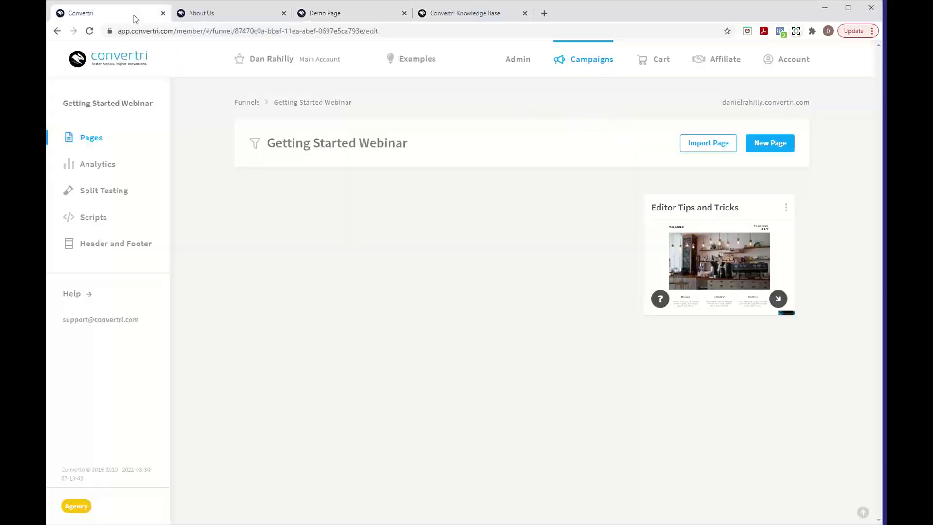
pyautogui.click(885, 183)
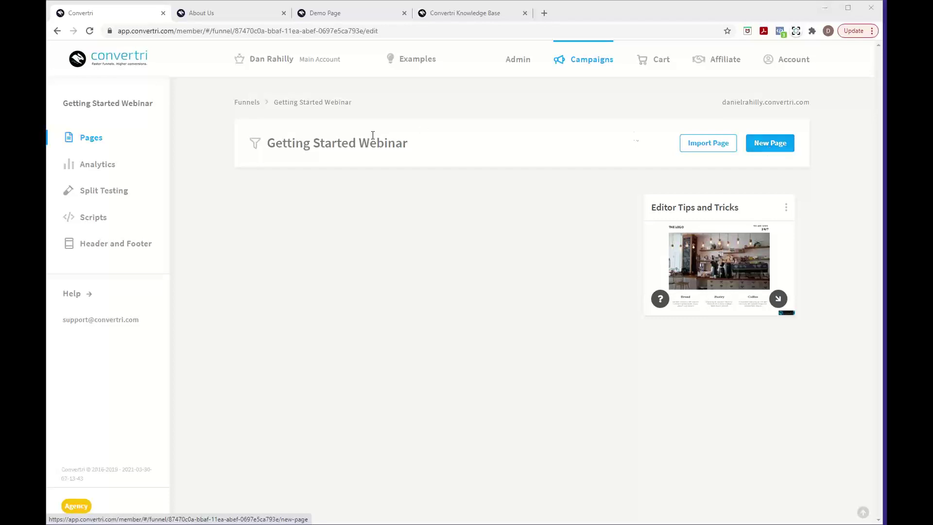
pyautogui.click(773, 150)
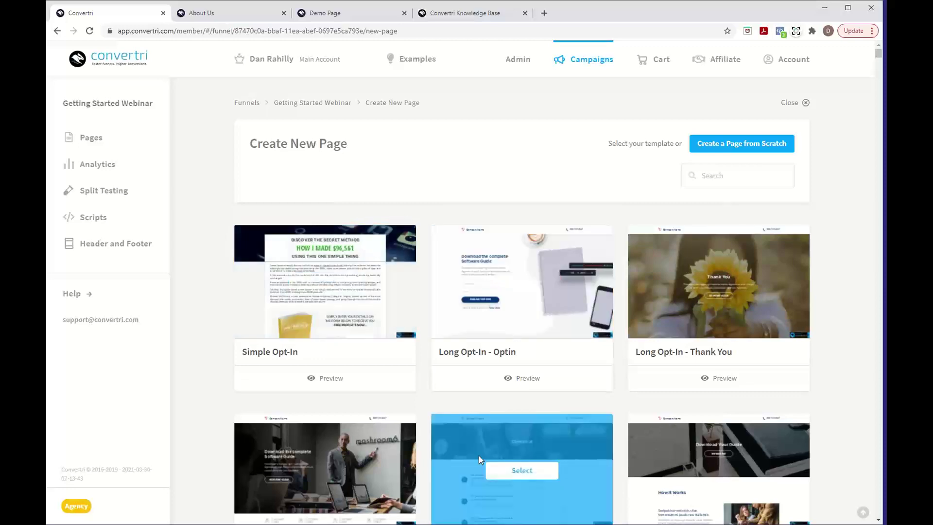
pyautogui.scroll(-3, 486, 442)
pyautogui.scroll(-11, 492, 429)
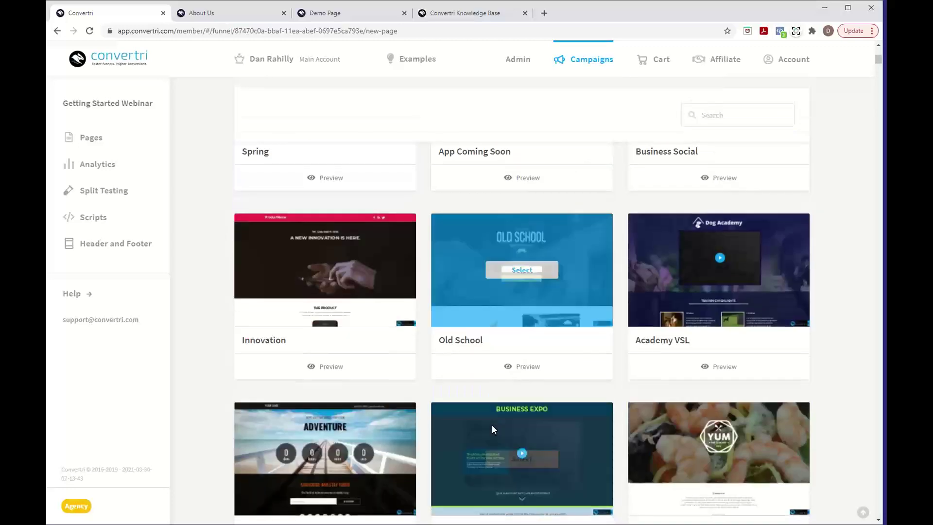
pyautogui.scroll(-6, 492, 426)
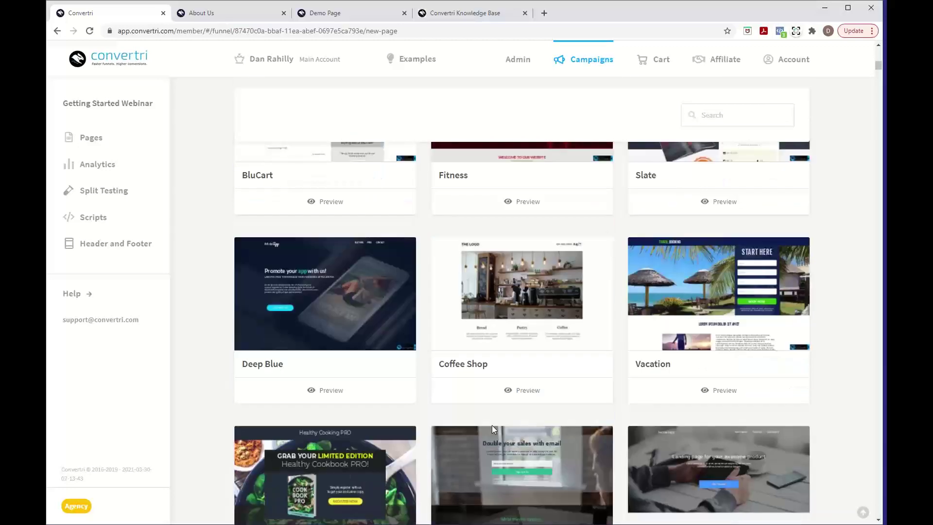
pyautogui.scroll(15, 525, 422)
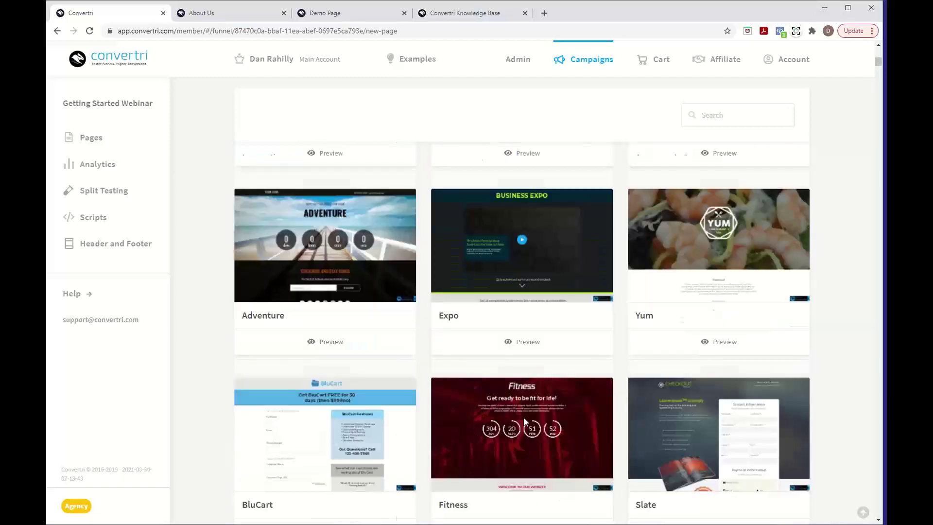
pyautogui.scroll(6, 525, 422)
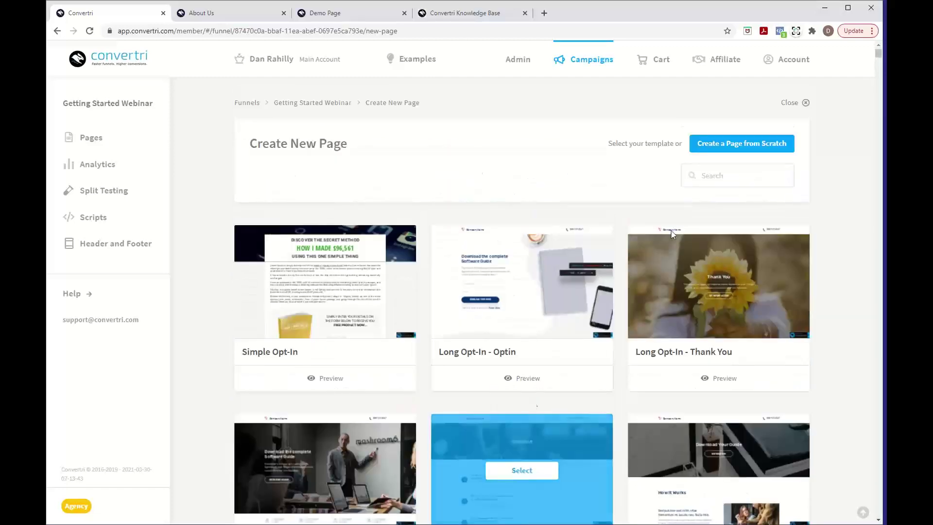
# Create a page from scratch named "Opt In" in the Getting Started Webinar funnel
pyautogui.click(742, 153)
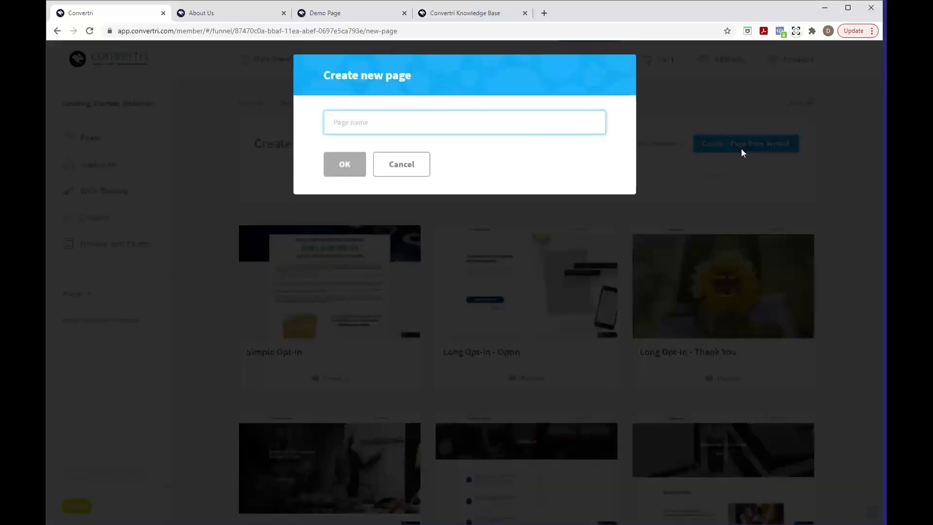
pyautogui.write('Opt In')
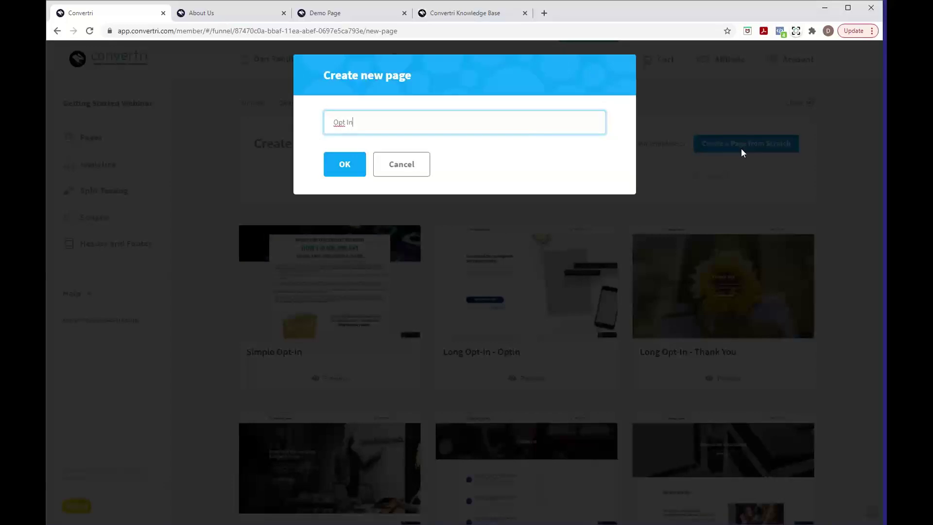
pyautogui.click(346, 170)
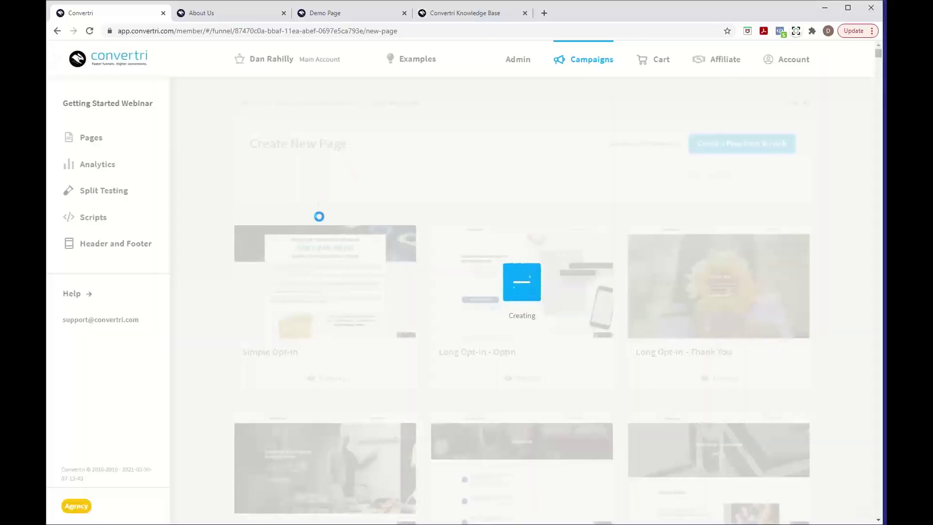
pyautogui.click(310, 268)
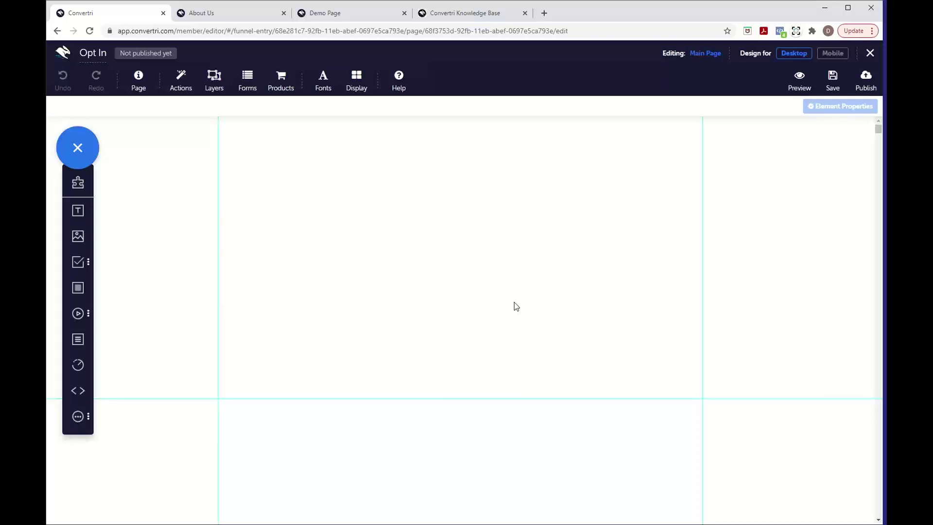
pyautogui.click(870, 54)
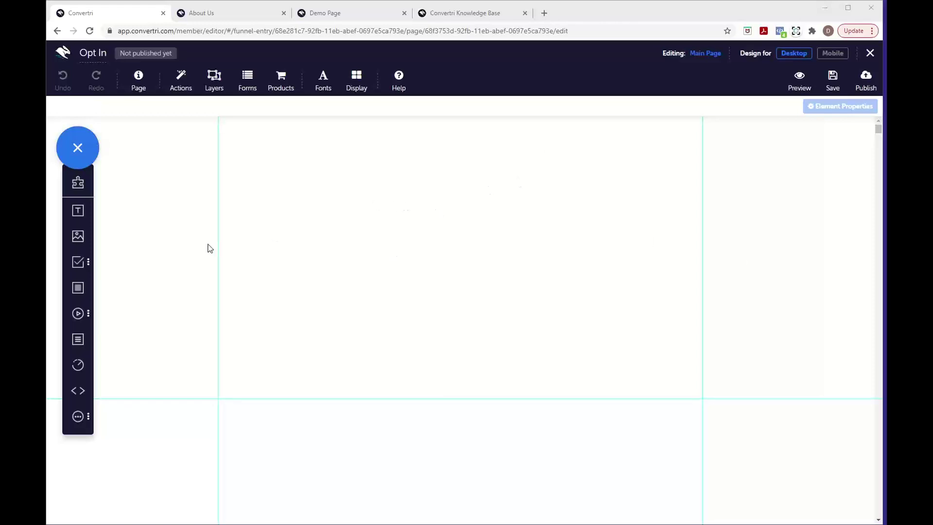
# Start adding an image to the Opt In page and browse the media gallery's home folder
pyautogui.click(76, 242)
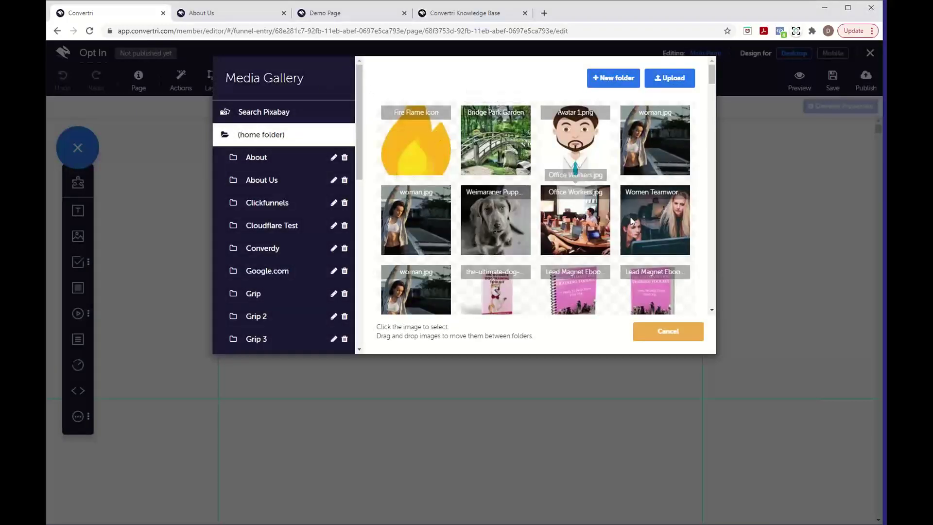
pyautogui.scroll(-4, 556, 288)
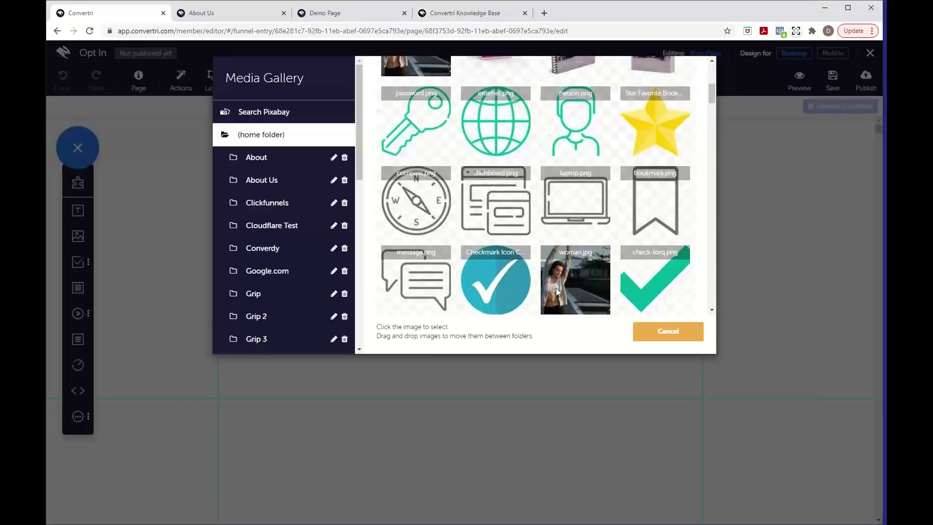
pyautogui.scroll(4, 556, 288)
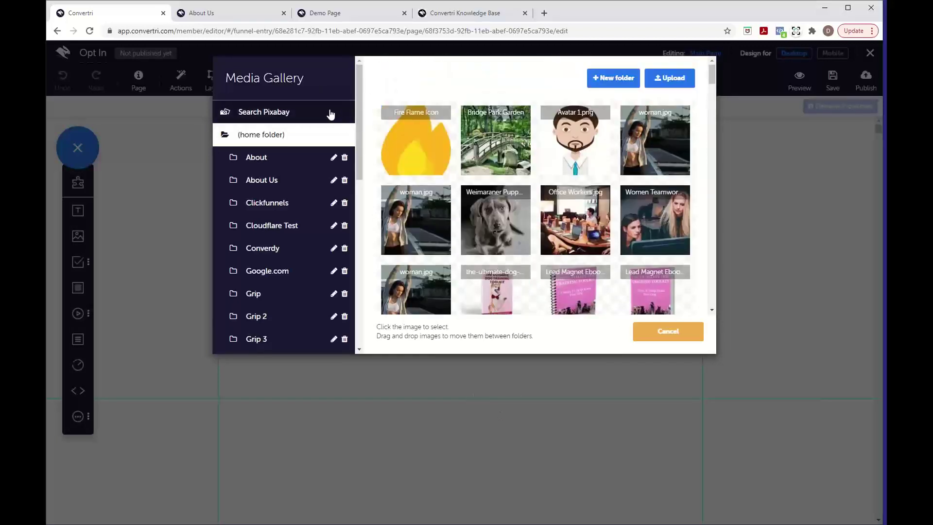
# Search Pixabay for "city", browse the images and view the details of the Buildings Coast Skyline photo
pyautogui.click(293, 122)
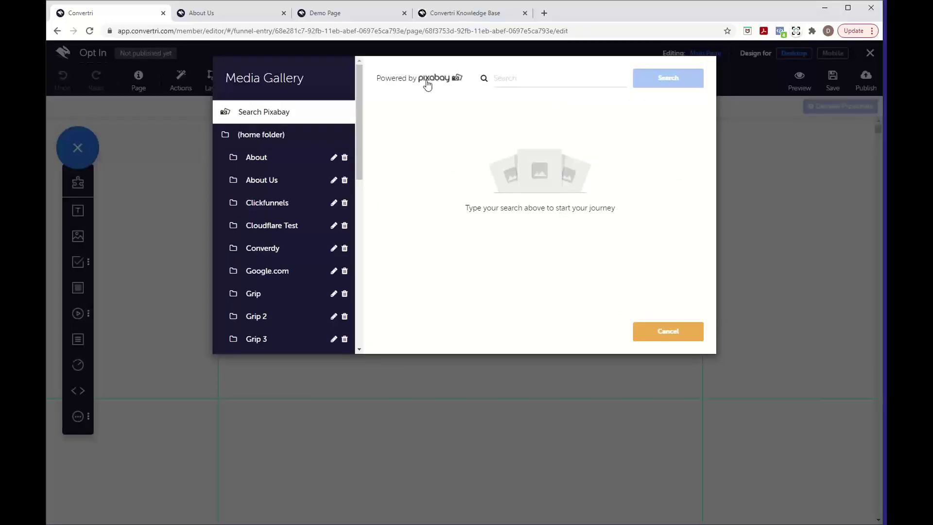
pyautogui.click(532, 80)
pyautogui.write('city')
pyautogui.click(689, 84)
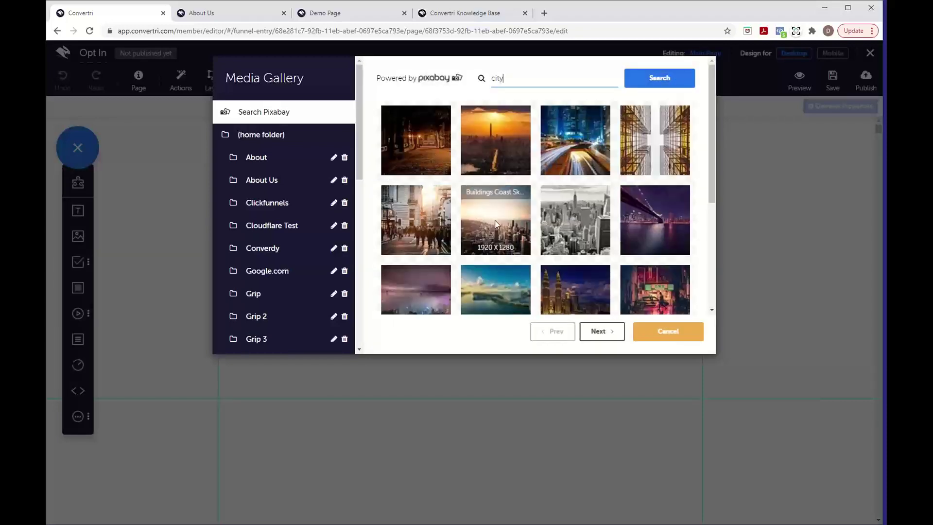
pyautogui.scroll(-1, 496, 224)
pyautogui.scroll(1, 496, 223)
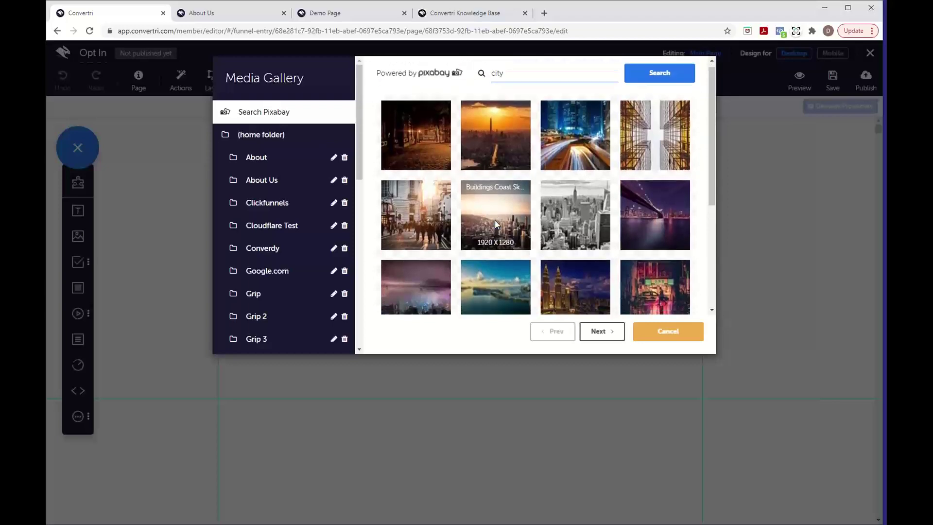
pyautogui.scroll(-4, 494, 220)
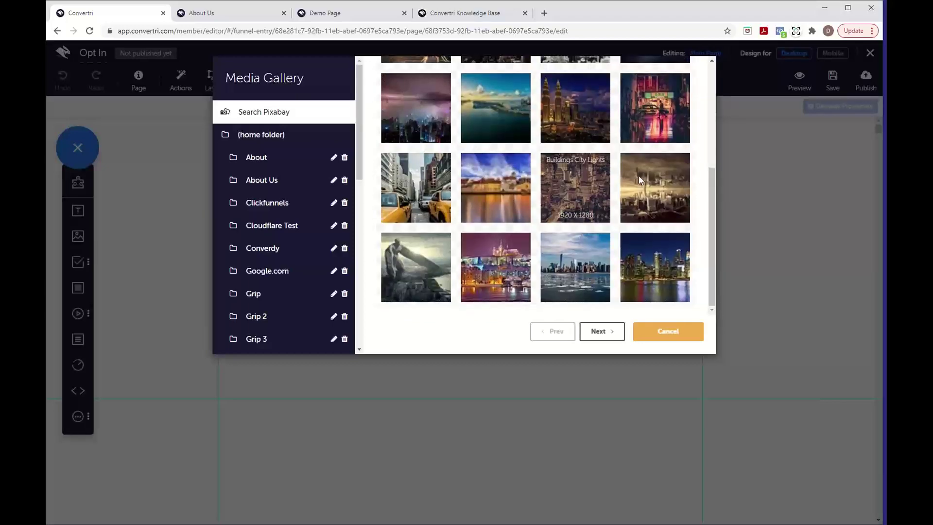
pyautogui.scroll(4, 639, 180)
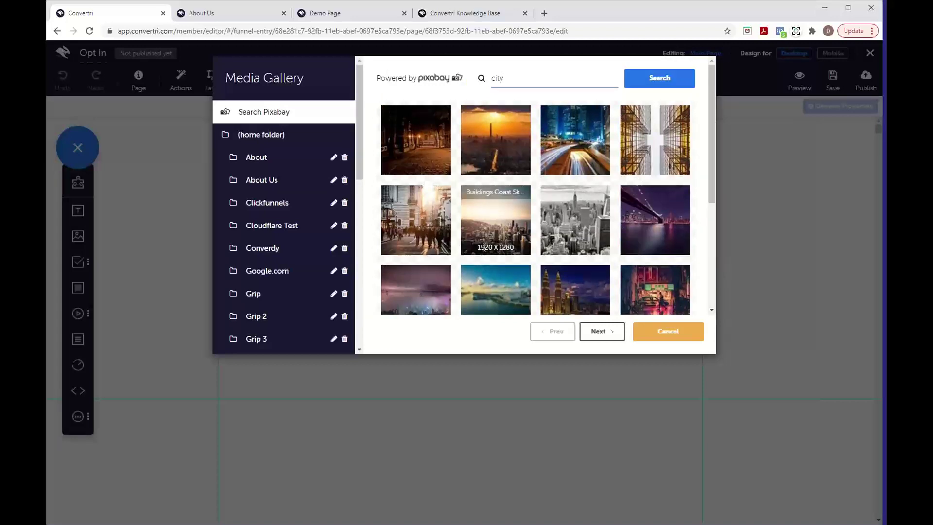
pyautogui.click(480, 235)
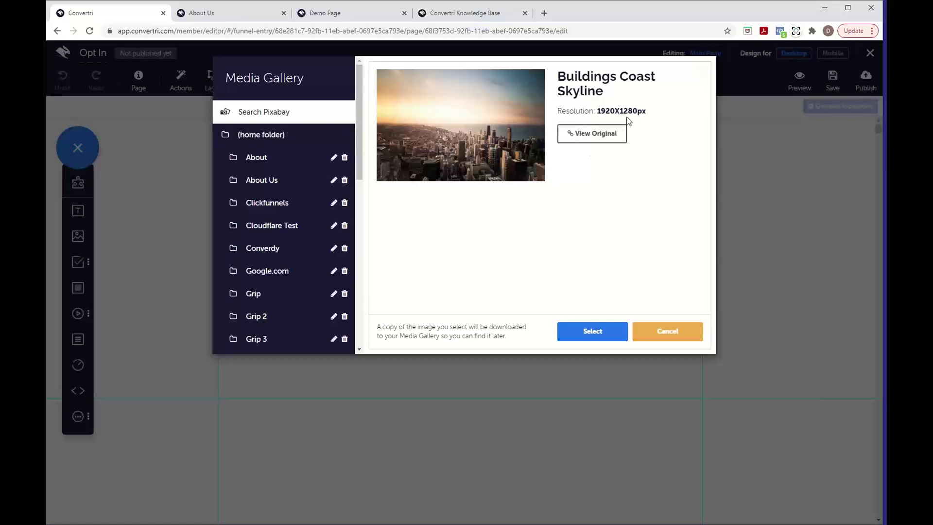
# Insert woman.jpg from the gallery's home folder, move the image lower on the page and close its properties
pyautogui.click(306, 138)
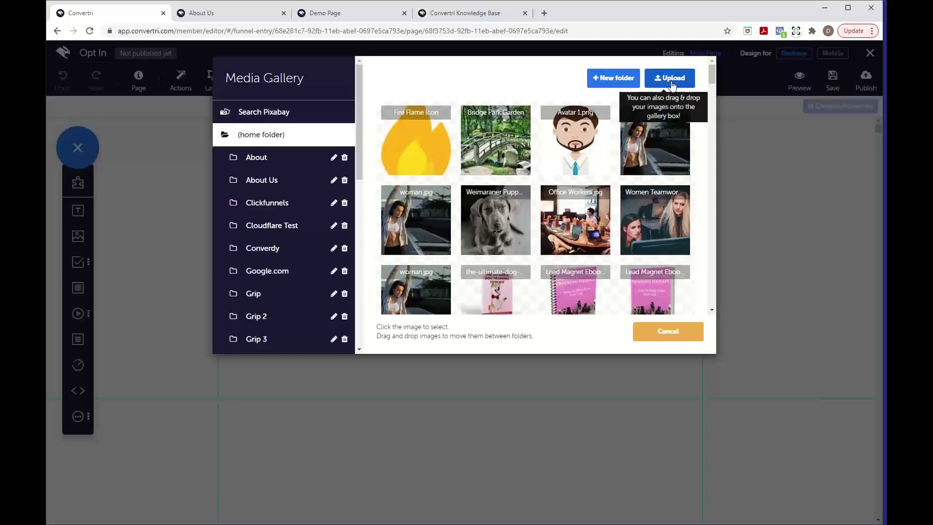
pyautogui.click(660, 140)
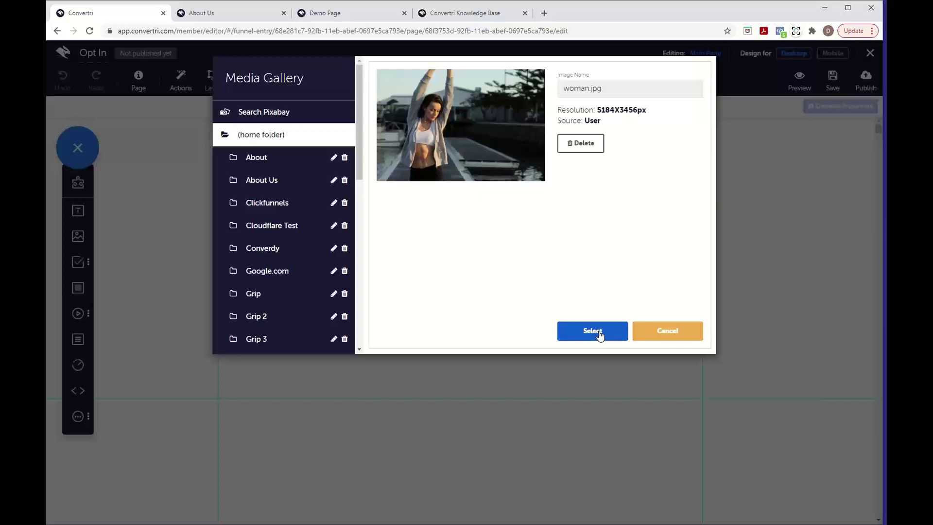
pyautogui.click(600, 334)
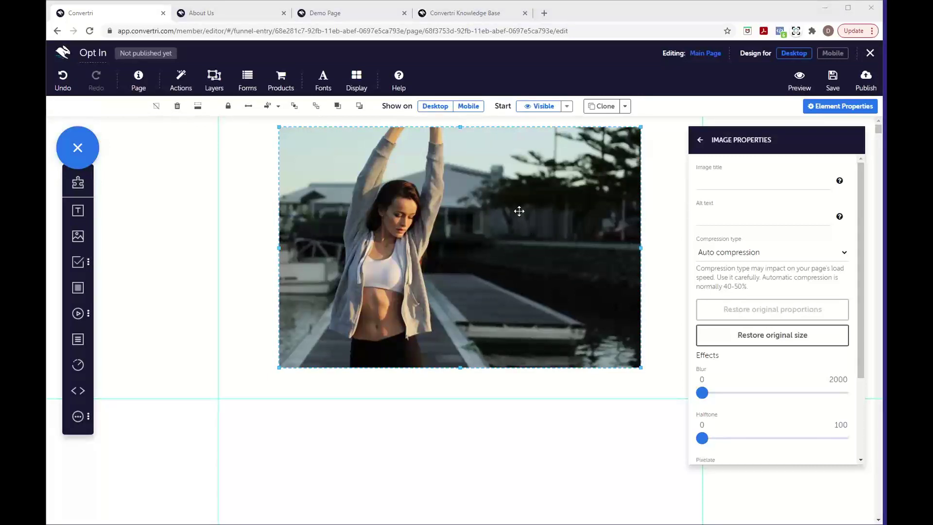
pyautogui.moveTo(479, 229); pyautogui.dragTo(468, 287)
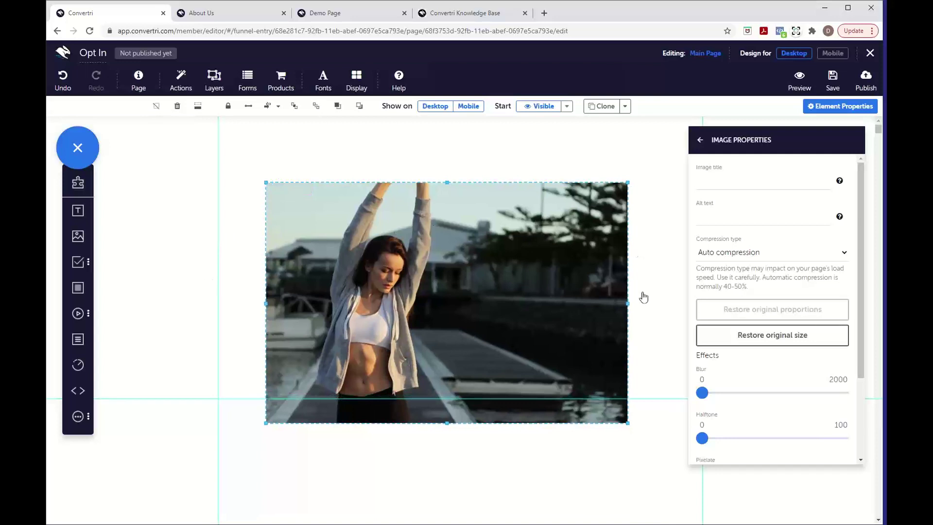
pyautogui.click(700, 139)
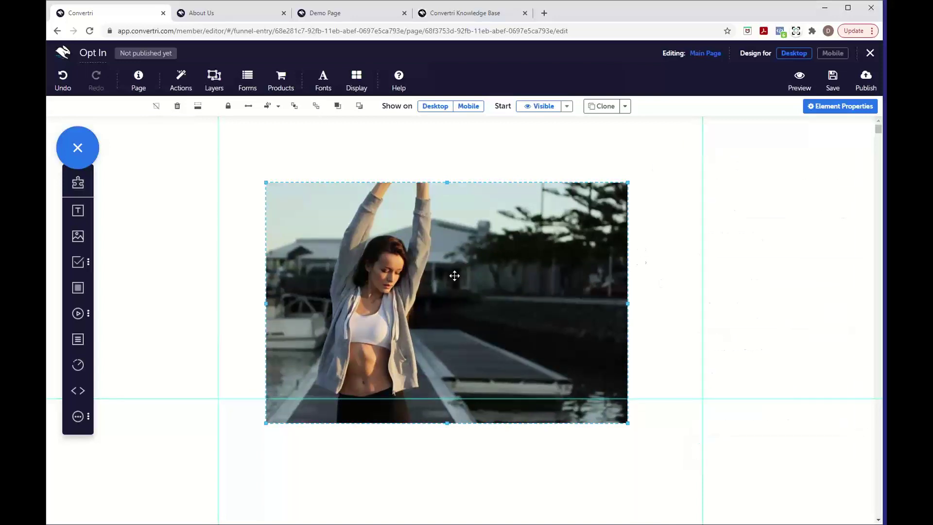
# Make the woman image full width and increase its height, leaving a narrow gap above it and extending below the horizontal guide
pyautogui.click(249, 110)
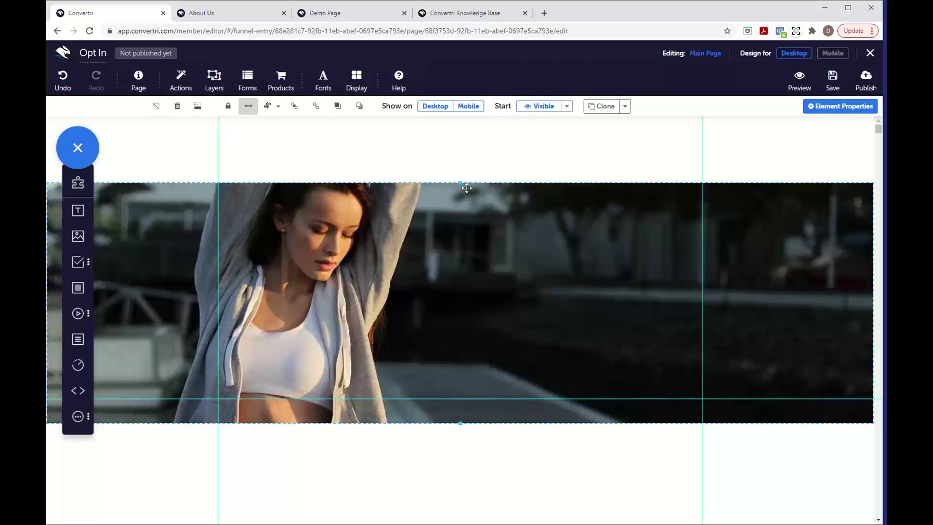
pyautogui.moveTo(461, 180); pyautogui.dragTo(462, 111)
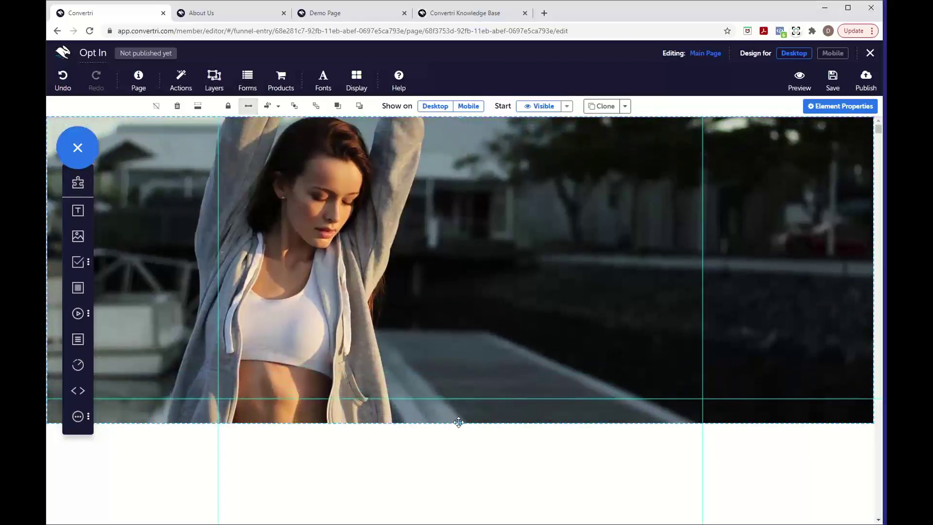
pyautogui.moveTo(458, 421); pyautogui.dragTo(457, 483)
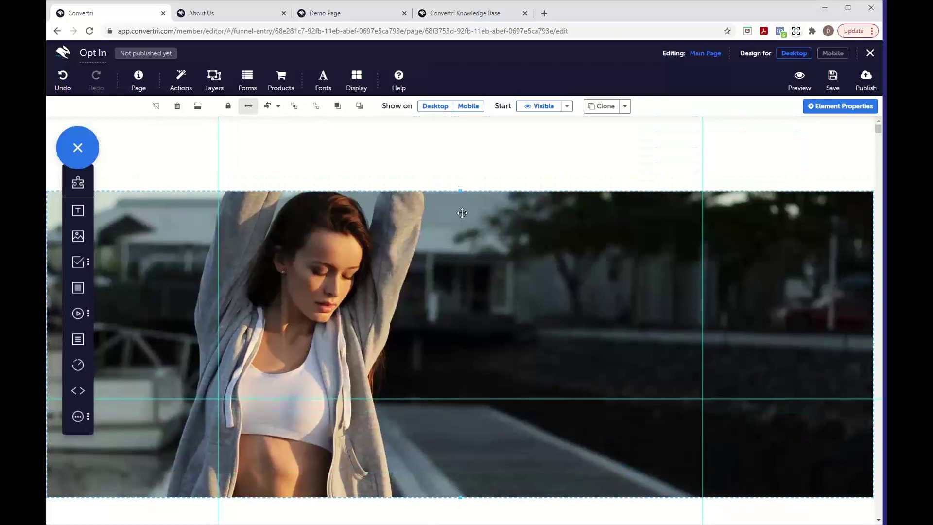
pyautogui.moveTo(461, 191); pyautogui.dragTo(461, 130)
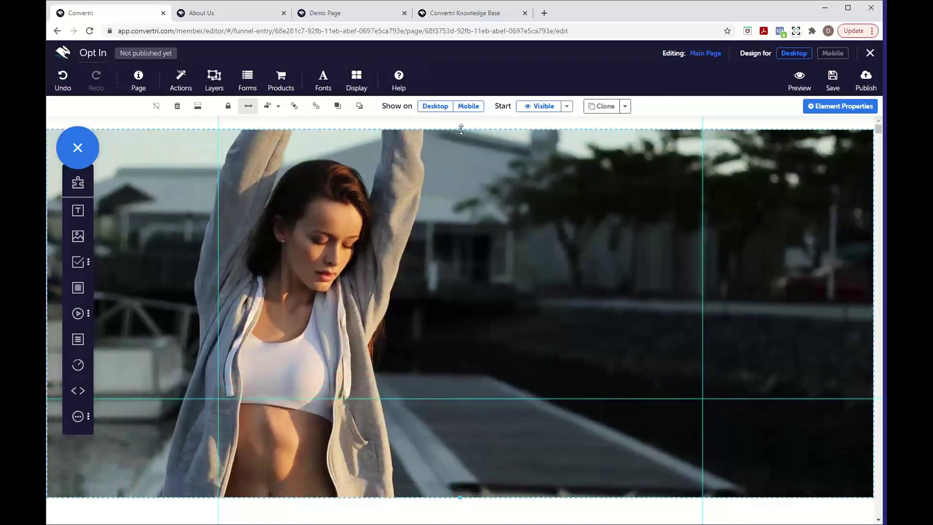
# Move the woman image up flush with the top of the page and extend its bottom edge down to below the woman's waist
pyautogui.moveTo(475, 208); pyautogui.dragTo(476, 196)
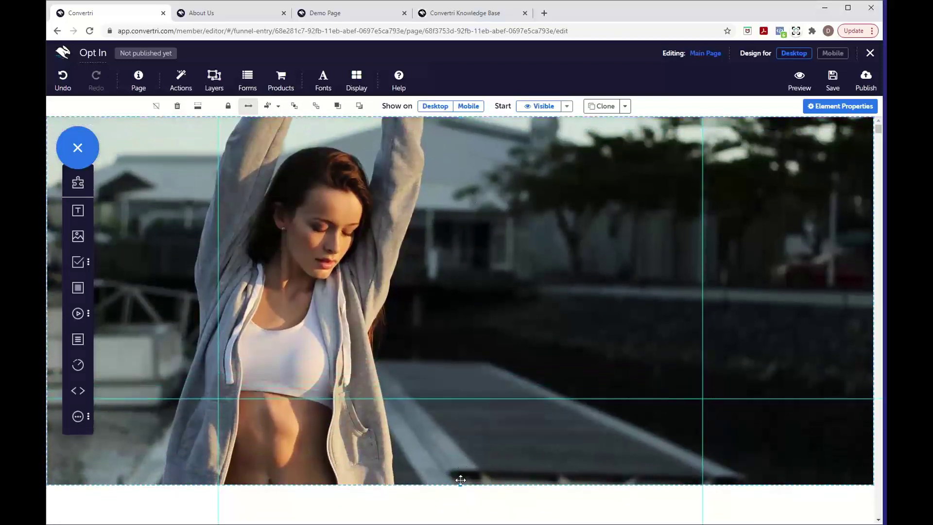
pyautogui.moveTo(461, 485); pyautogui.dragTo(462, 523)
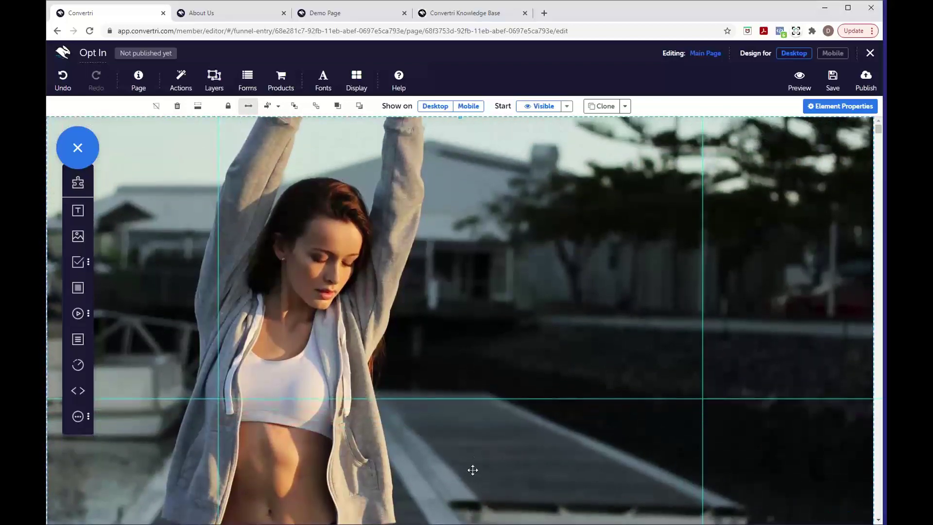
pyautogui.scroll(-4, 470, 469)
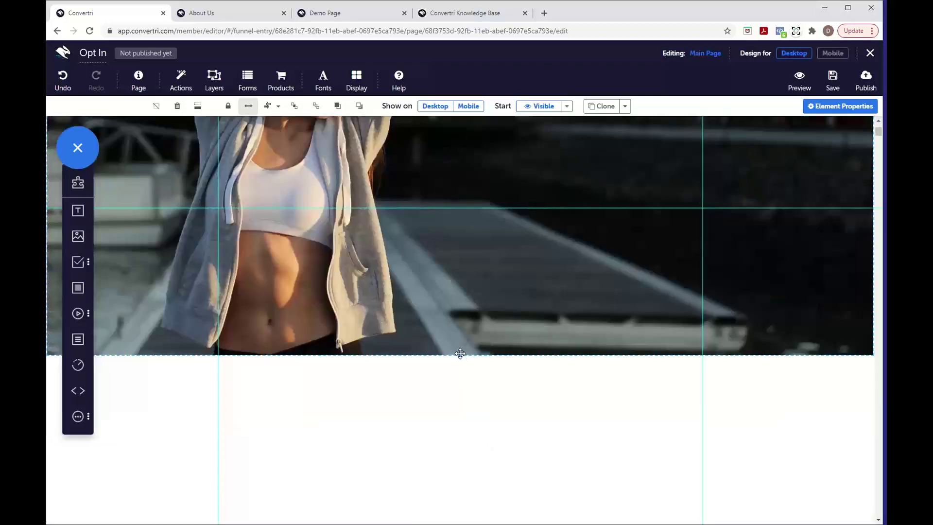
pyautogui.moveTo(460, 355); pyautogui.dragTo(466, 458)
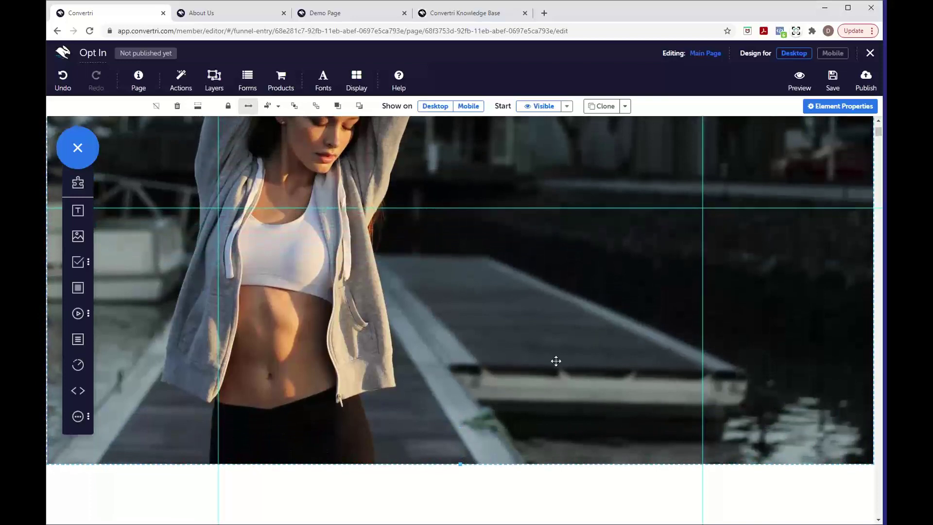
pyautogui.scroll(4, 554, 362)
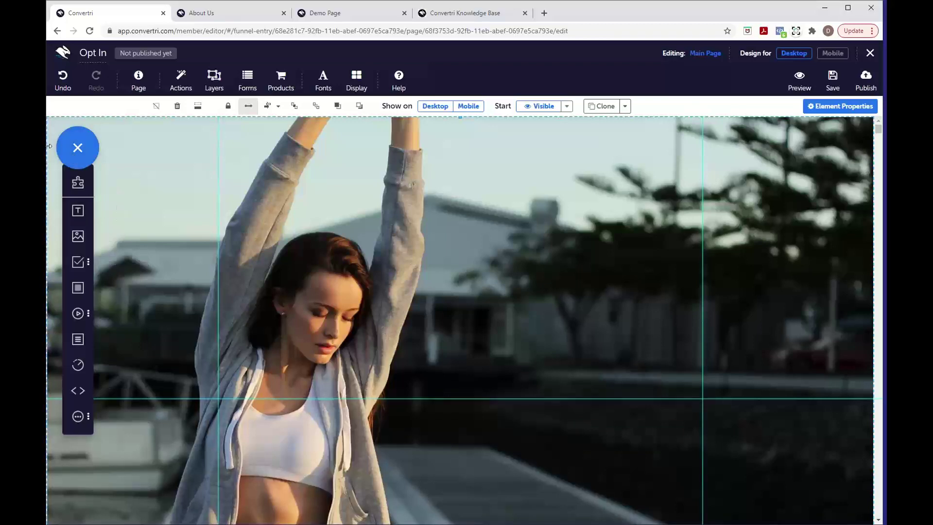
pyautogui.scroll(-4, 535, 344)
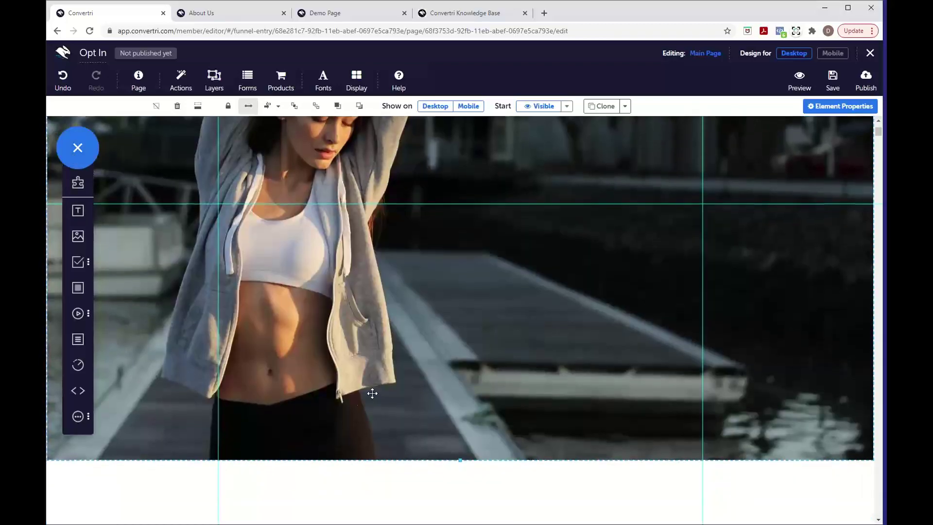
# Using the demo page's top strip as reference, add a full-width panel across the top of the page and shrink it to a narrow band
pyautogui.click(317, 17)
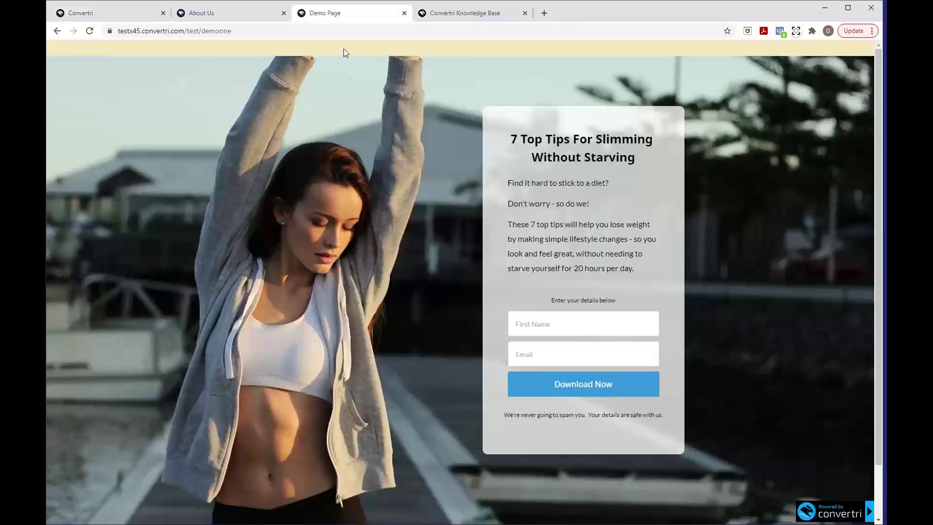
pyautogui.scroll(-2, 384, 364)
pyautogui.scroll(2, 369, 355)
pyautogui.click(97, 13)
pyautogui.scroll(5, 188, 246)
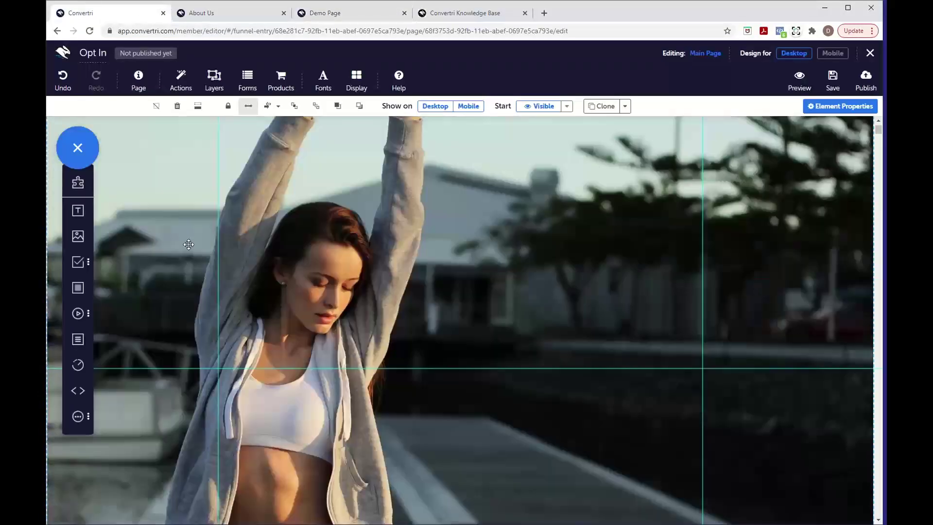
pyautogui.moveTo(83, 292); pyautogui.dragTo(434, 176)
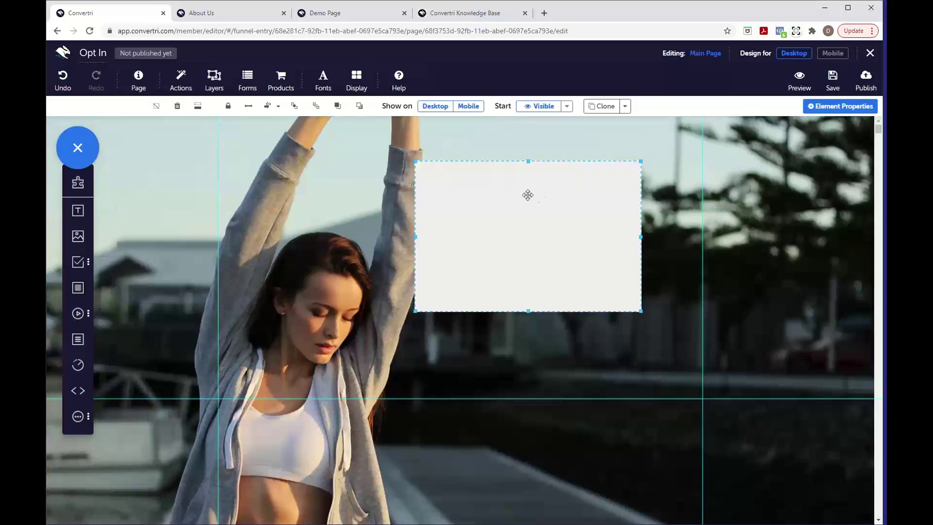
pyautogui.moveTo(550, 208); pyautogui.dragTo(510, 214)
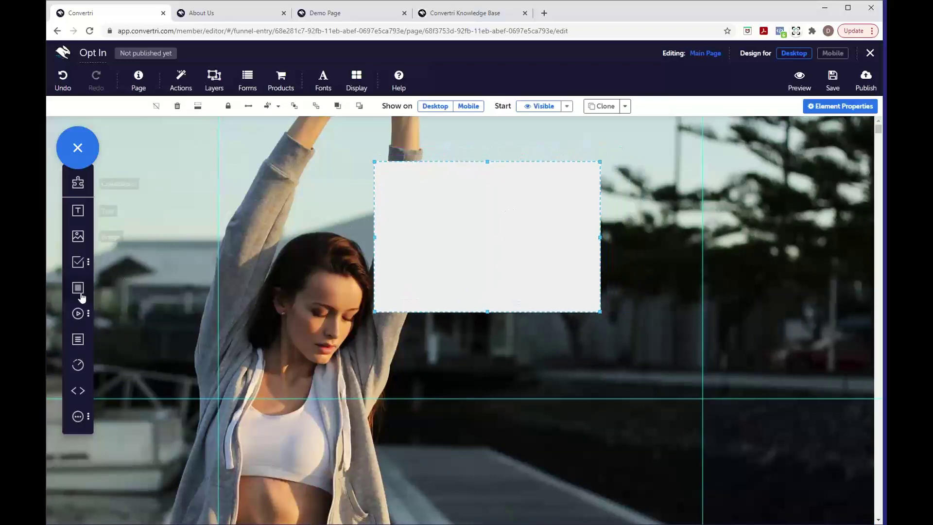
pyautogui.moveTo(79, 292)
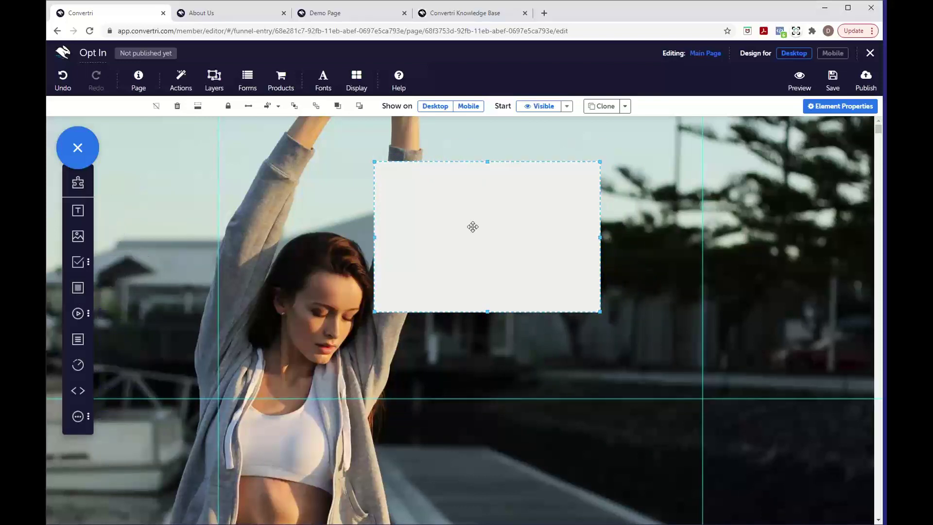
pyautogui.moveTo(471, 225); pyautogui.dragTo(445, 180)
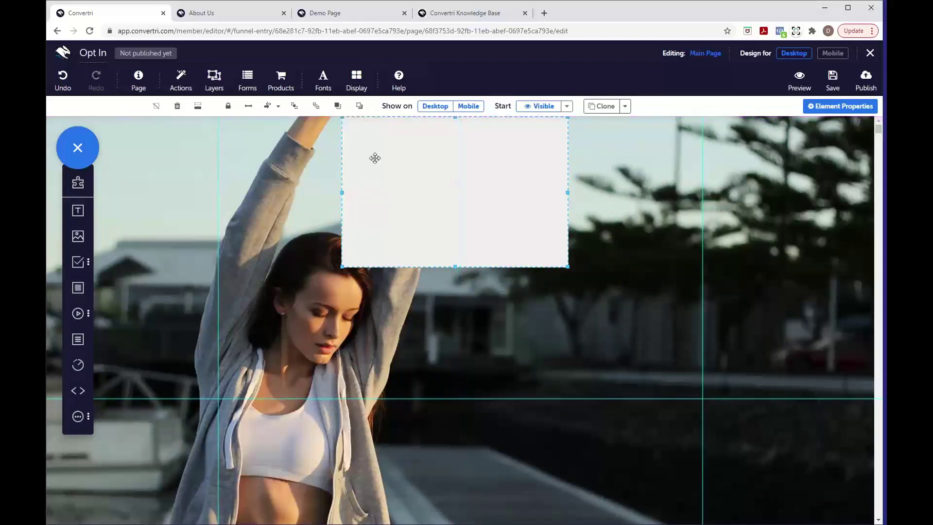
pyautogui.click(250, 113)
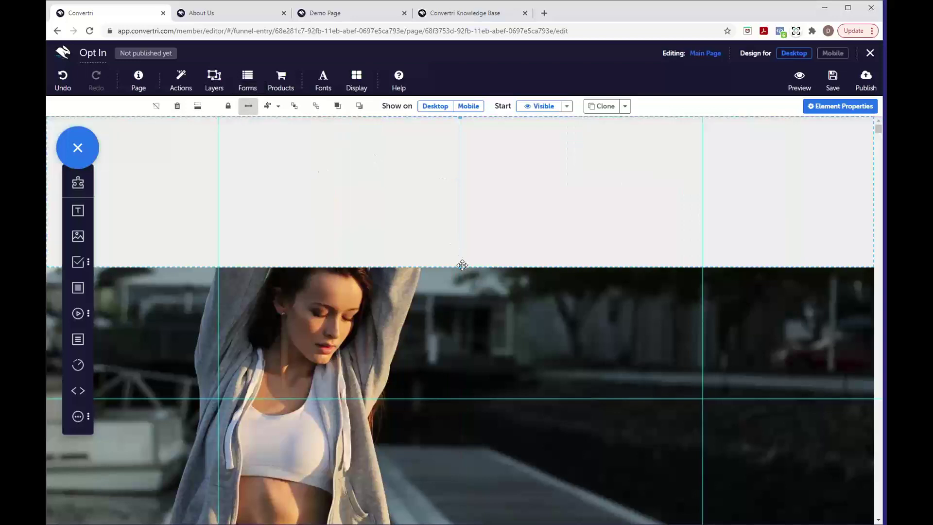
pyautogui.moveTo(460, 266); pyautogui.dragTo(461, 155)
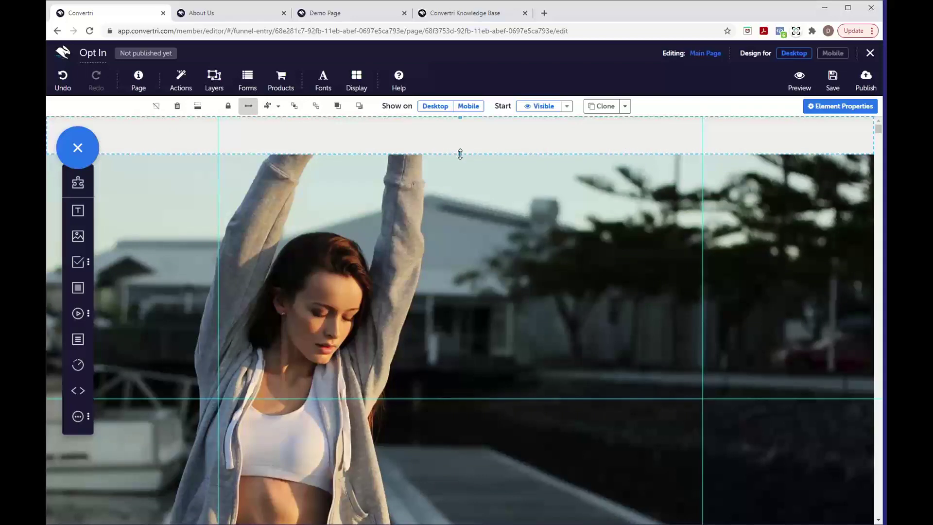
# Set the top band's background fill to pale cream, rgb(255, 245, 220), and close its properties
pyautogui.click(818, 115)
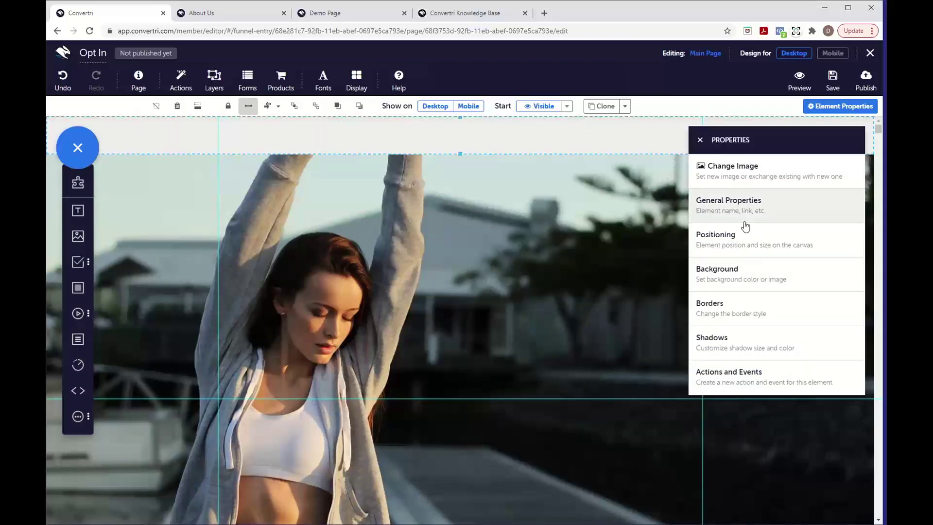
pyautogui.click(758, 274)
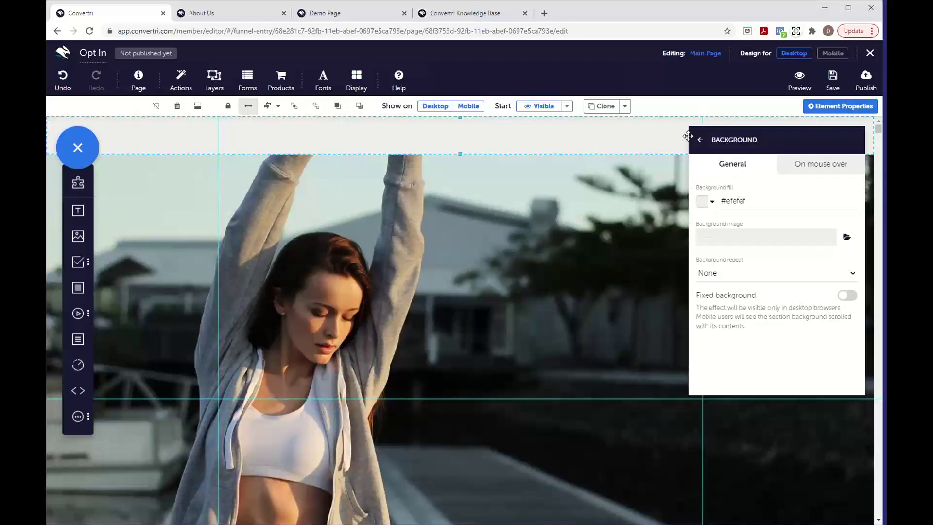
pyautogui.click(702, 202)
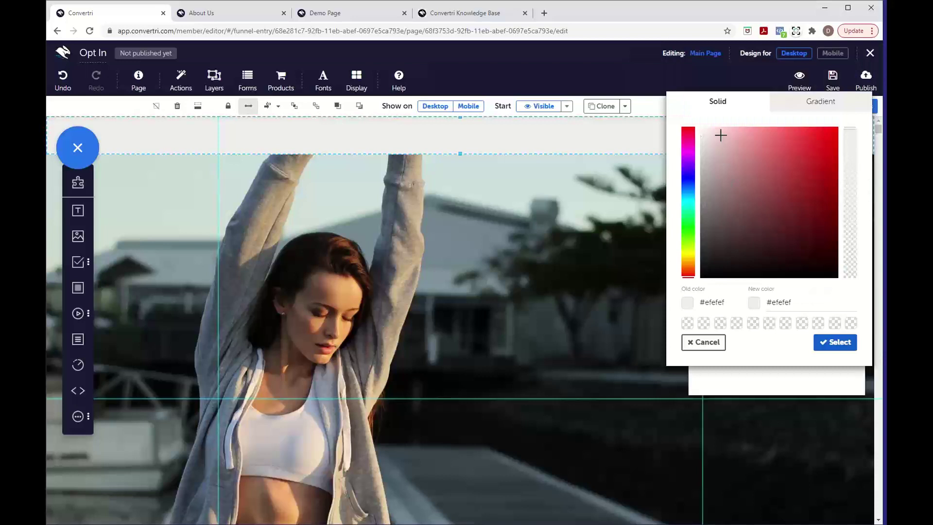
pyautogui.moveTo(721, 133)
pyautogui.mouseDown()
pyautogui.moveTo(743, 147)
pyautogui.moveTo(769, 223)
pyautogui.moveTo(725, 137)
pyautogui.moveTo(783, 140)
pyautogui.moveTo(728, 142)
pyautogui.mouseUp()
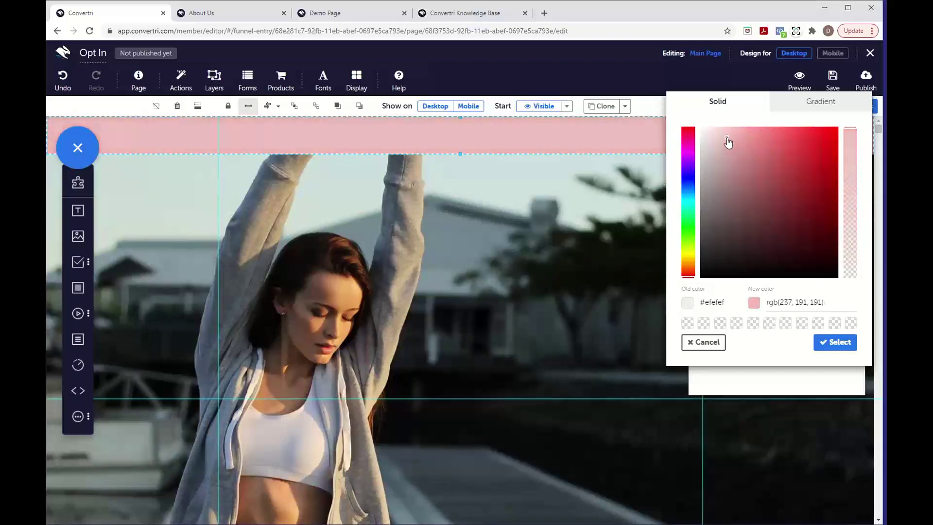
pyautogui.moveTo(728, 142)
pyautogui.mouseDown()
pyautogui.moveTo(786, 141)
pyautogui.moveTo(771, 167)
pyautogui.moveTo(774, 187)
pyautogui.moveTo(745, 202)
pyautogui.moveTo(760, 210)
pyautogui.moveTo(764, 176)
pyautogui.mouseUp()
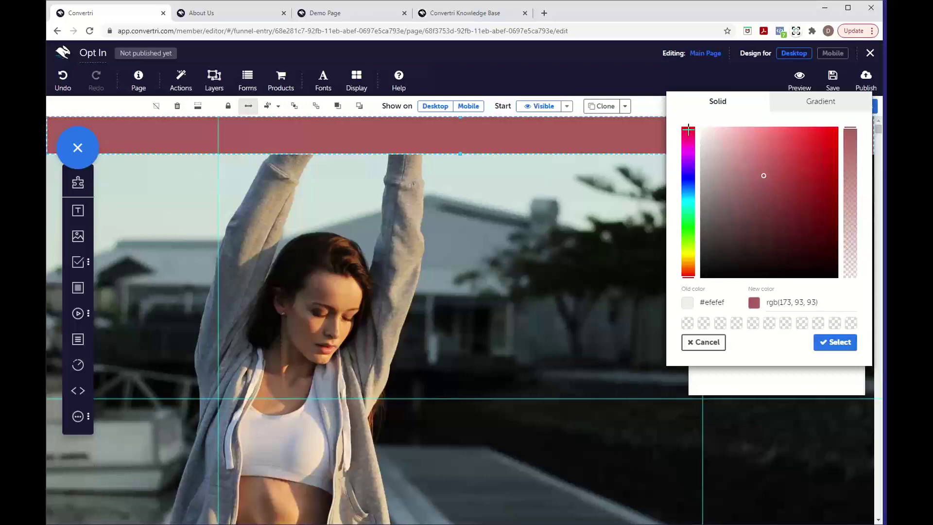
pyautogui.click(690, 254)
pyautogui.click(689, 260)
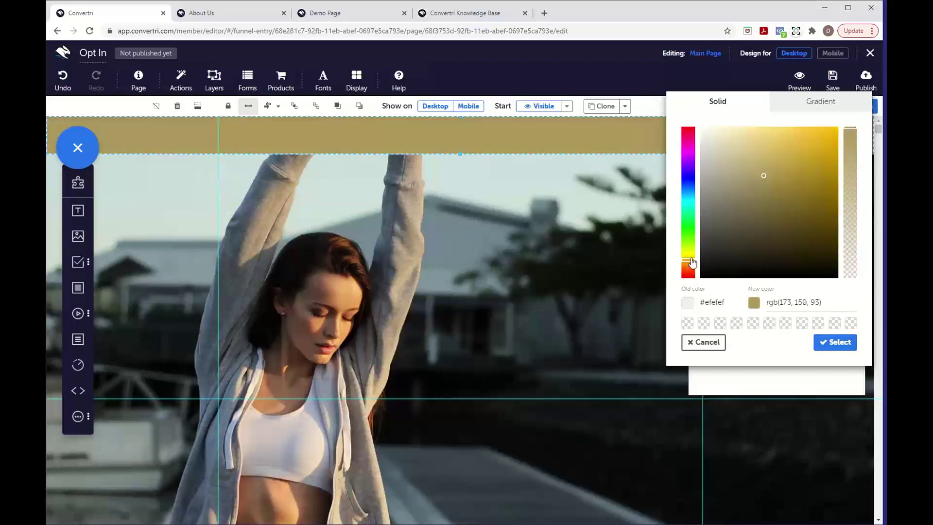
pyautogui.click(751, 159)
pyautogui.moveTo(752, 159); pyautogui.dragTo(719, 125)
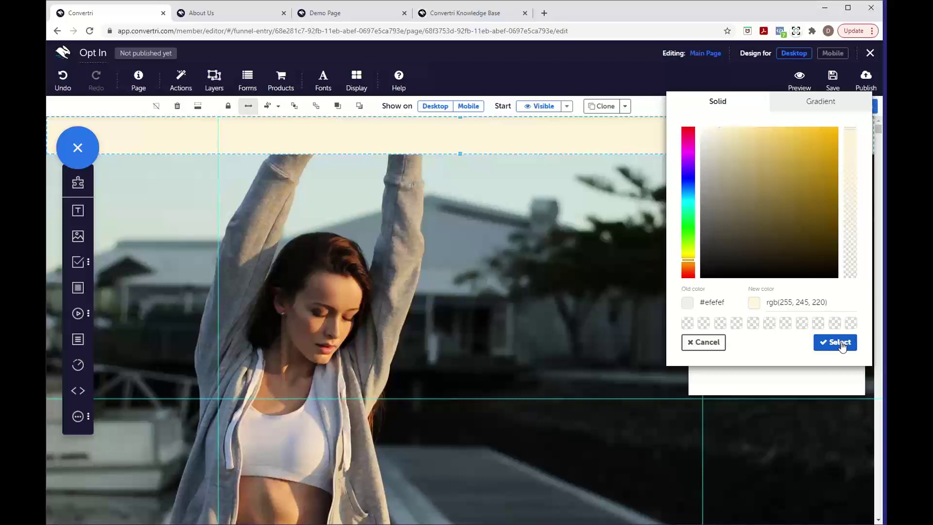
pyautogui.click(842, 343)
pyautogui.click(703, 143)
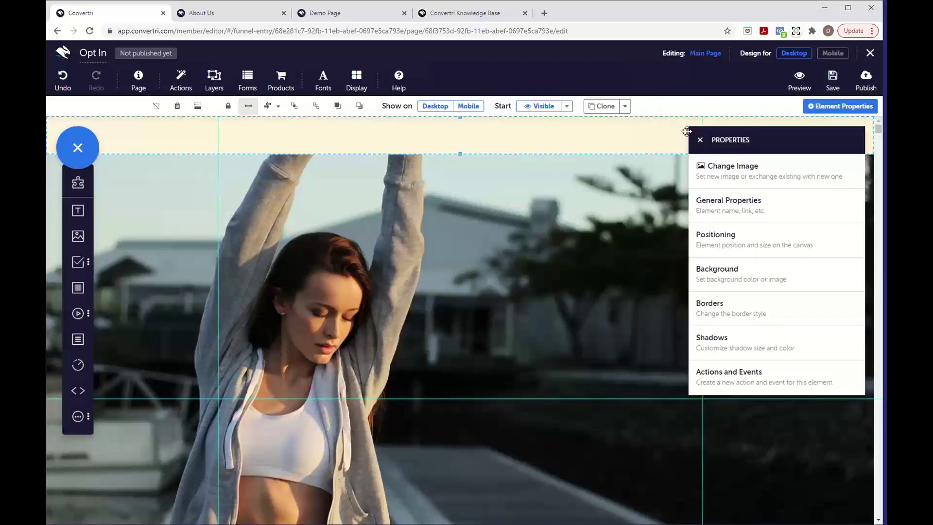
pyautogui.click(700, 140)
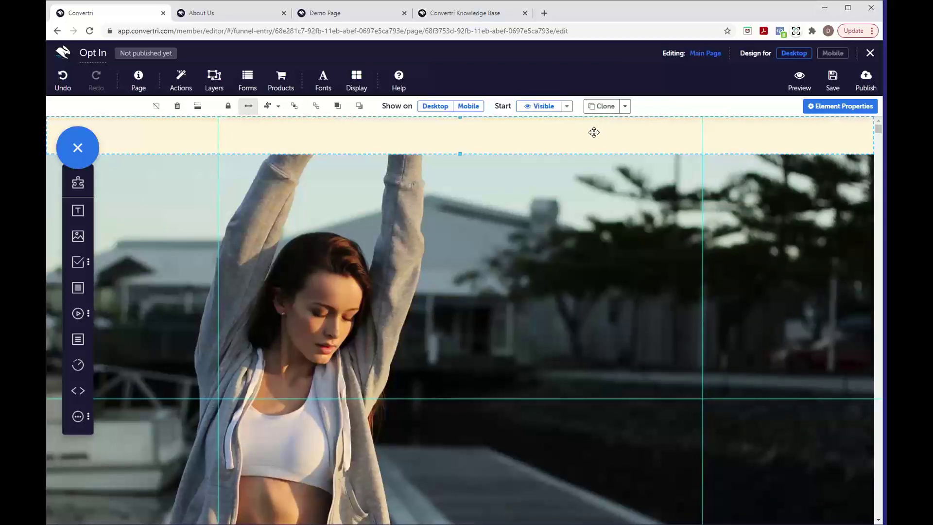
# Clone the cream band, place the copy along the image's bottom edge and extend it slightly upward over the image
pyautogui.click(603, 106)
pyautogui.moveTo(596, 131); pyautogui.dragTo(602, 481)
pyautogui.moveTo(568, 306); pyautogui.dragTo(574, 458)
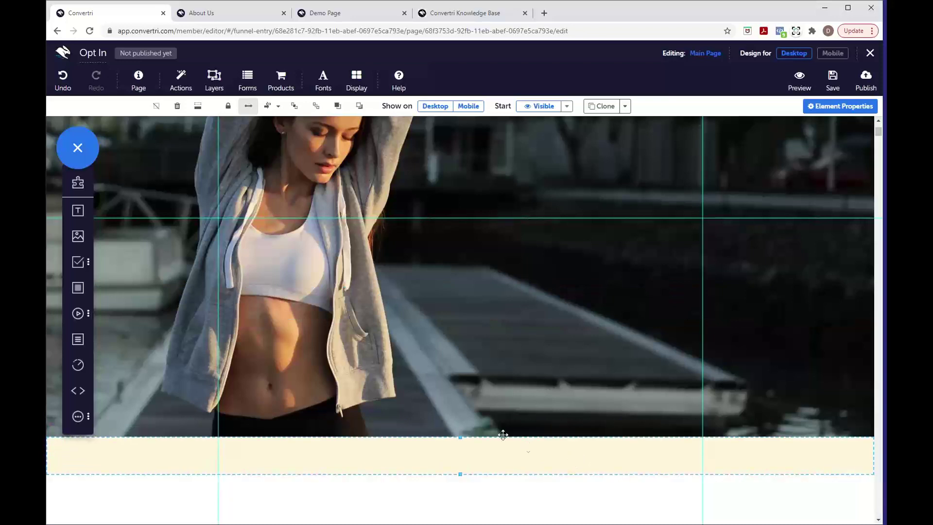
pyautogui.moveTo(460, 436); pyautogui.dragTo(463, 429)
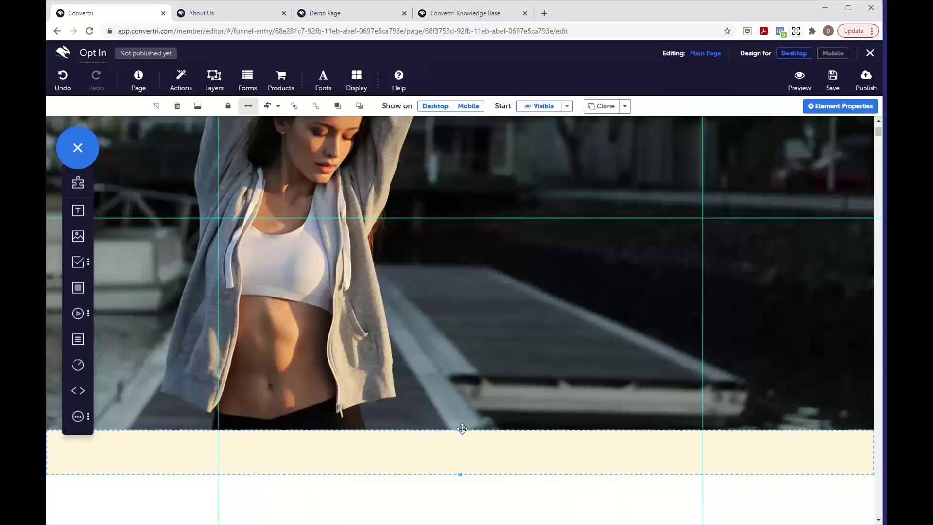
# Add a panel beside the woman, enlarge it into a tall portrait rectangle and shift it slightly up and right
pyautogui.scroll(3, 569, 336)
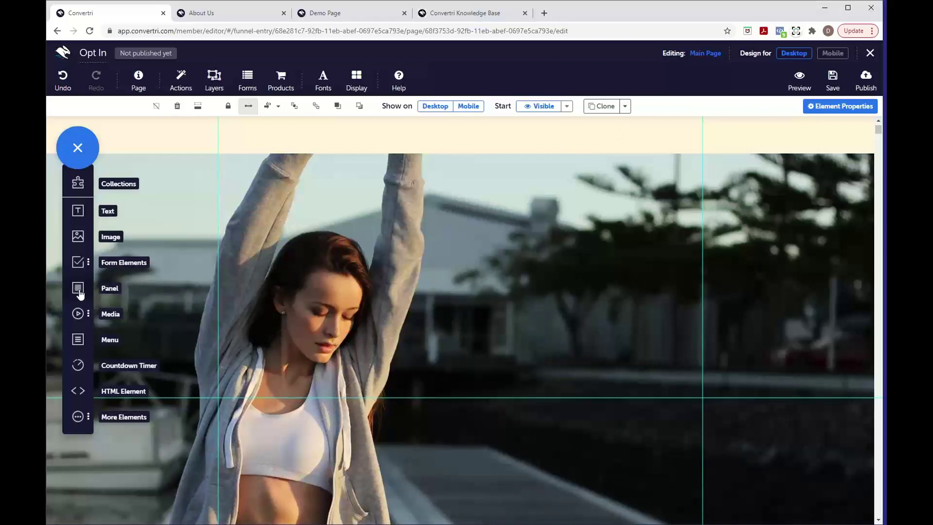
pyautogui.moveTo(80, 294); pyautogui.dragTo(603, 318)
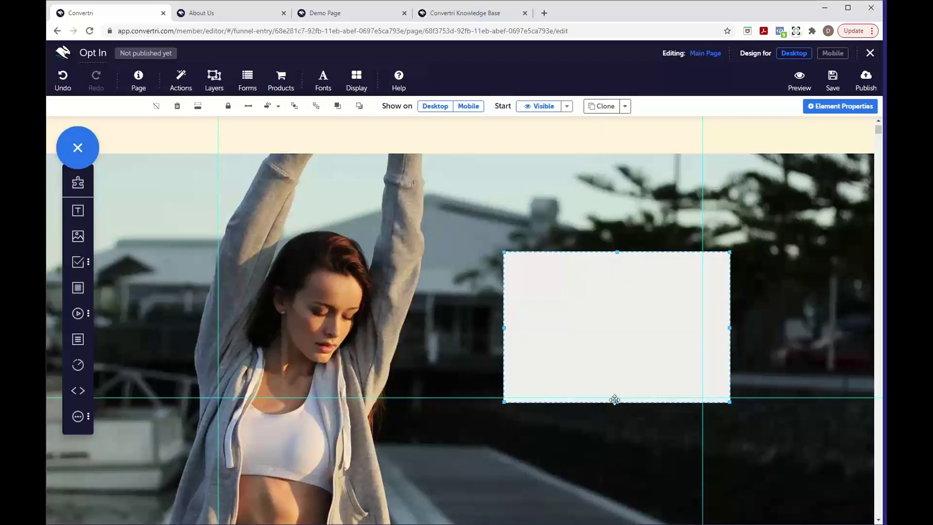
pyautogui.moveTo(618, 401); pyautogui.dragTo(604, 522)
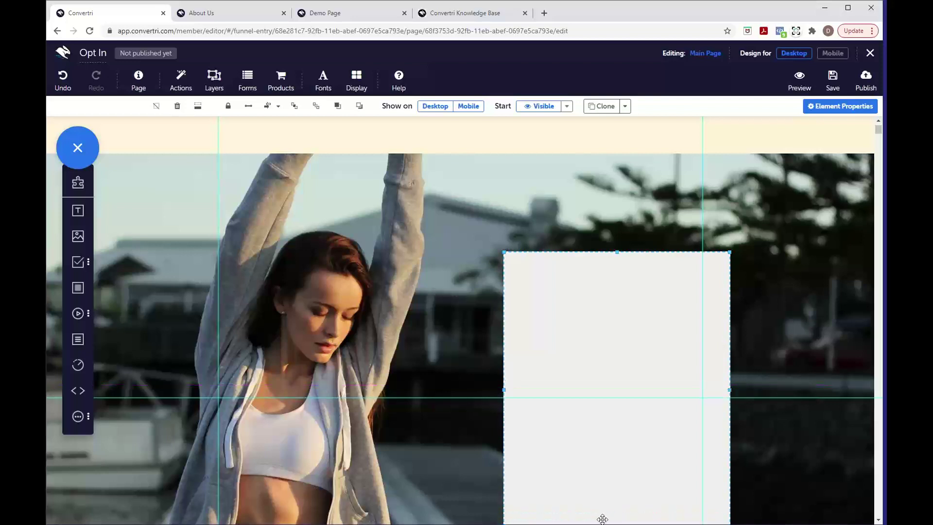
pyautogui.scroll(-1, 617, 442)
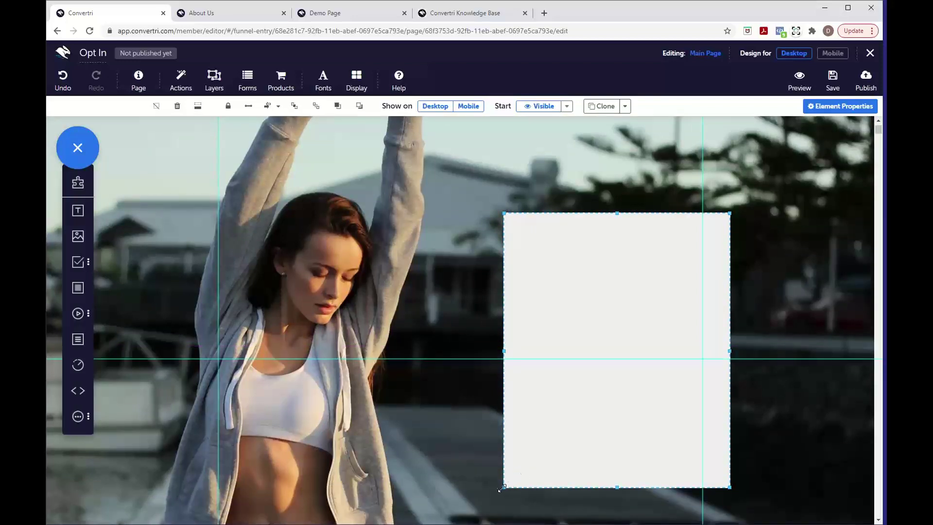
pyautogui.moveTo(502, 487); pyautogui.dragTo(487, 514)
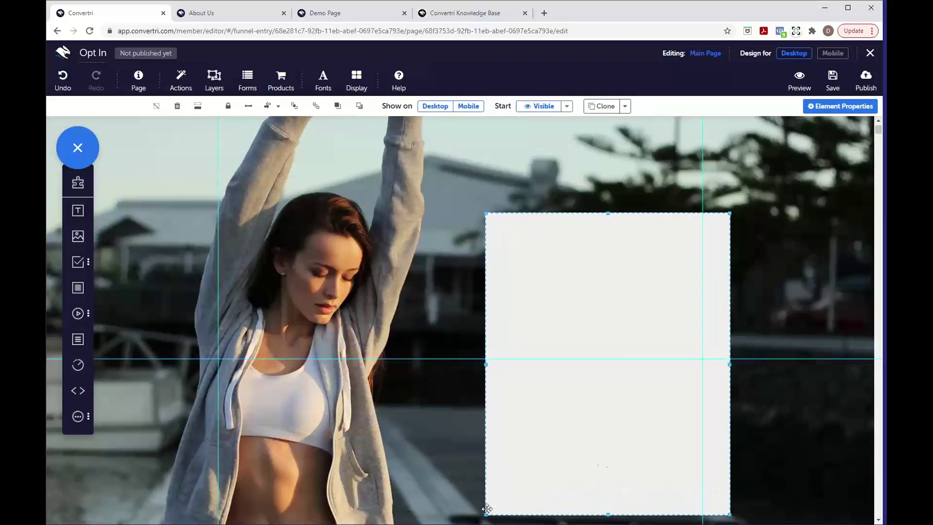
pyautogui.moveTo(603, 465); pyautogui.dragTo(607, 447)
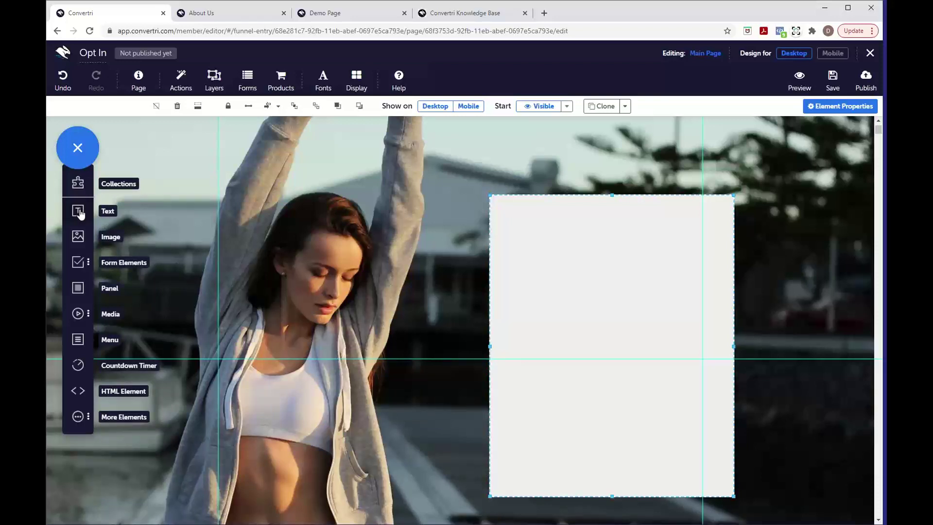
# Add a text element near the top of the tall panel reading "7 Top Tips For Slimming Without Starving"
pyautogui.moveTo(80, 215)
pyautogui.mouseDown()
pyautogui.moveTo(399, 260)
pyautogui.moveTo(573, 269)
pyautogui.moveTo(564, 237)
pyautogui.mouseUp()
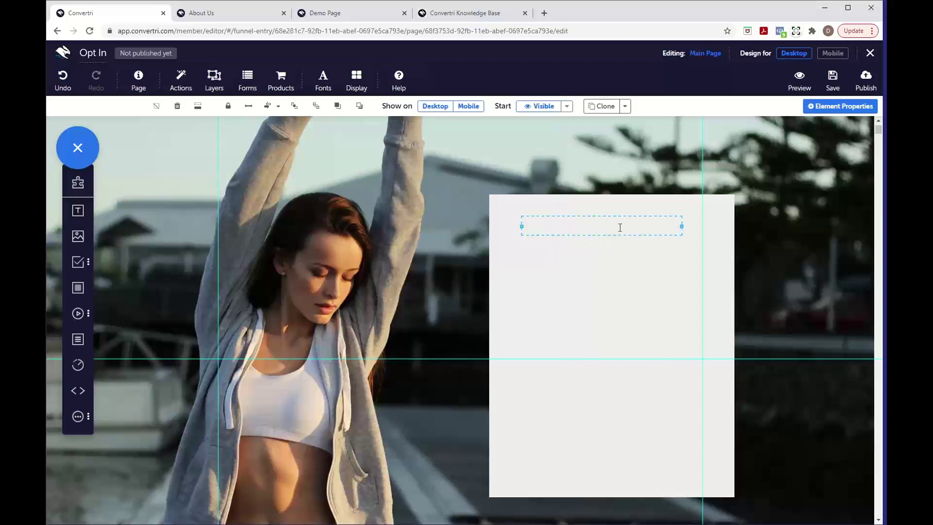
pyautogui.click(594, 226)
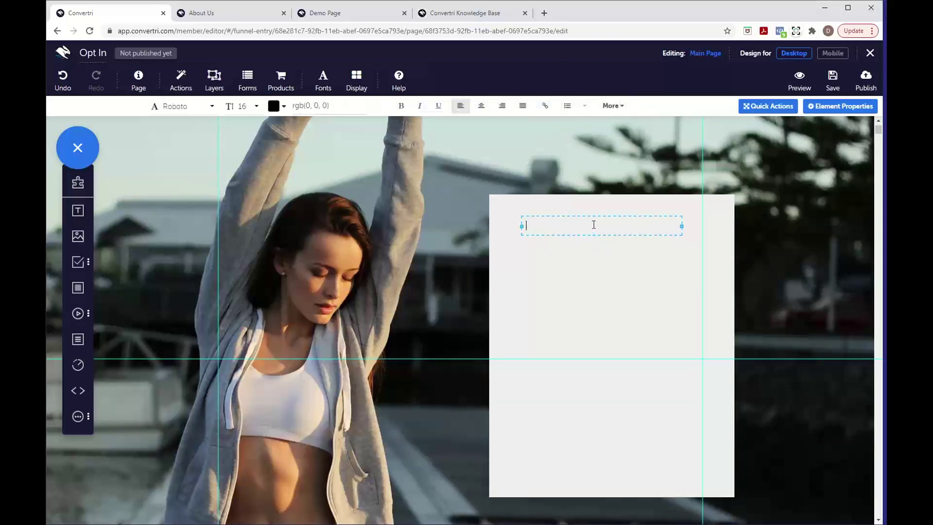
pyautogui.write('7 Top Tips For Slimming Without Starving')
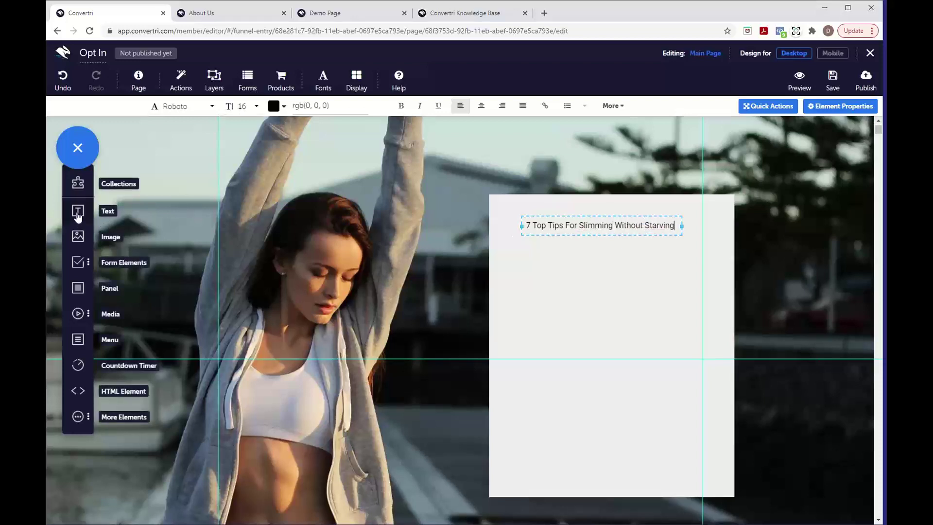
# Add a text element below the panel's title with the lines "Find it hard to stick to diet?" and "Don't worry - so do we!"
pyautogui.moveTo(78, 210); pyautogui.dragTo(539, 275)
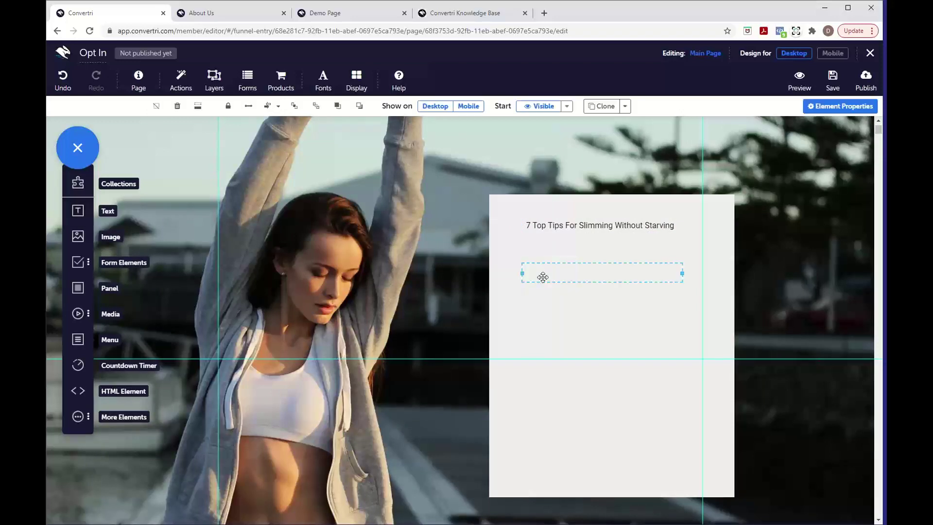
pyautogui.click(575, 276)
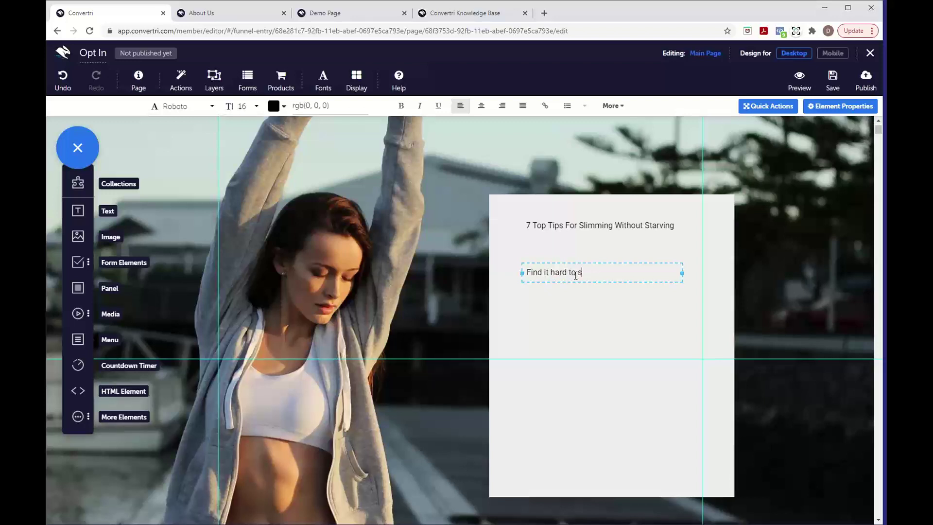
pyautogui.write('Find it hard to stick to die')
pyautogui.write("t? Don't worry - s")
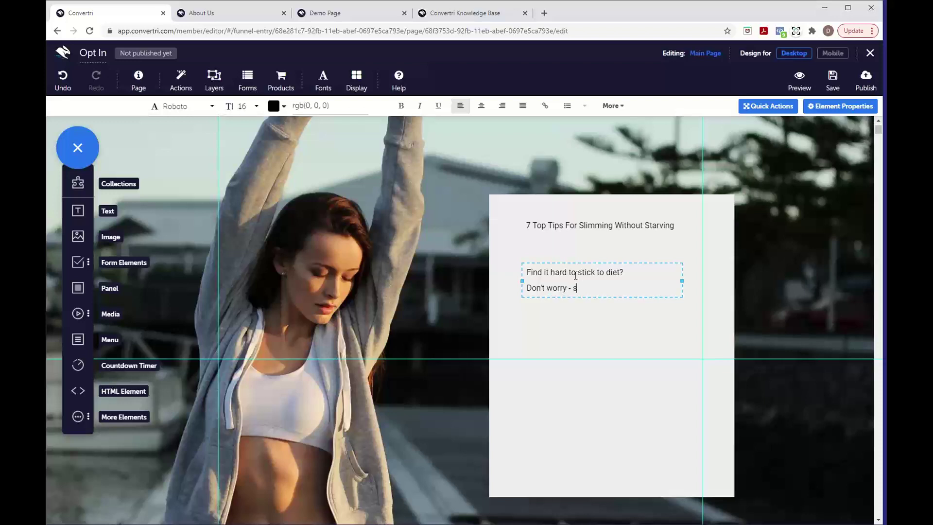
pyautogui.write('o do we!')
pyautogui.press('Return')
# Start a third paragraph in this text reading "These 7 top tips will help you lose weight by making simple lifestyle changes"
pyautogui.write('These 7')
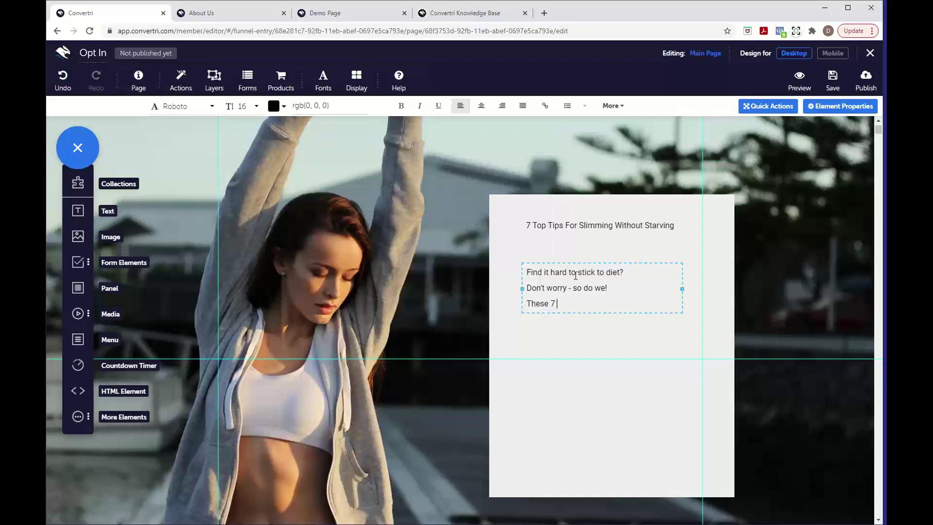
pyautogui.write(' top tips wil')
pyautogui.write('l he')
pyautogui.press('BackSpace')
pyautogui.write('help you lose weight ')
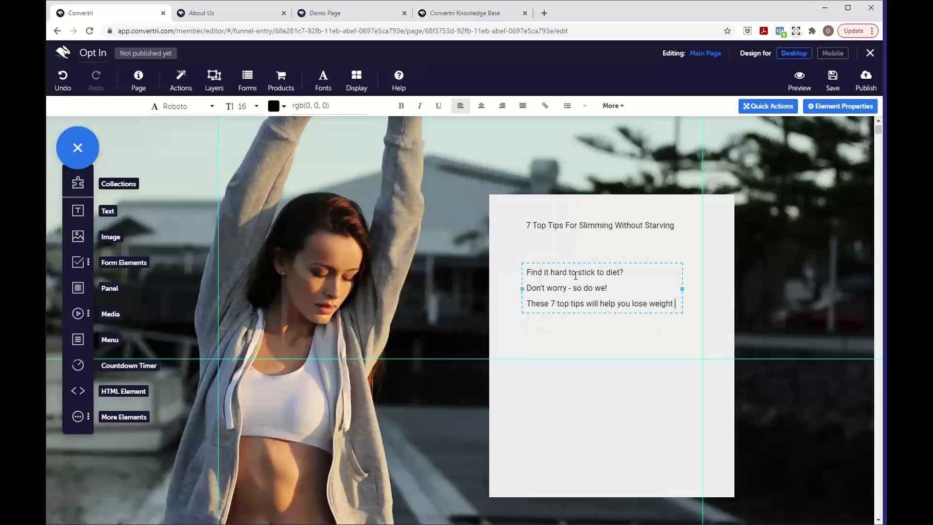
pyautogui.write('by making simple lifestyle changes')
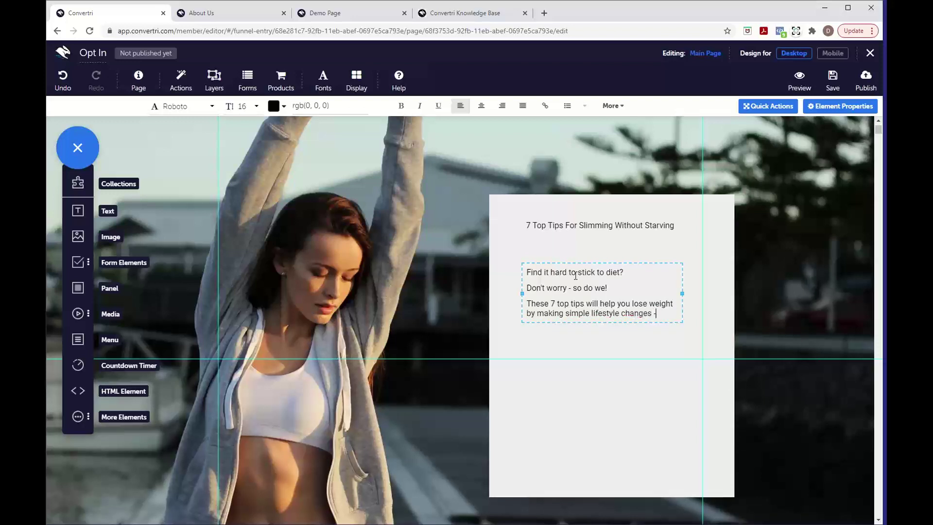
# Finish the paragraph with " - so you look and feel great without needing to starve yourself for 20 hours a day."
pyautogui.write(' - so you look and feel gre')
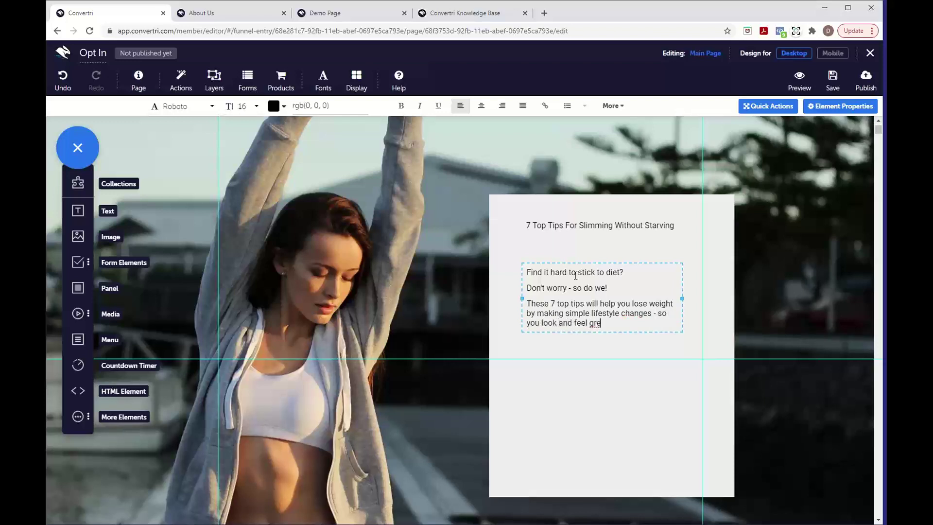
pyautogui.write('thou t needing to s')
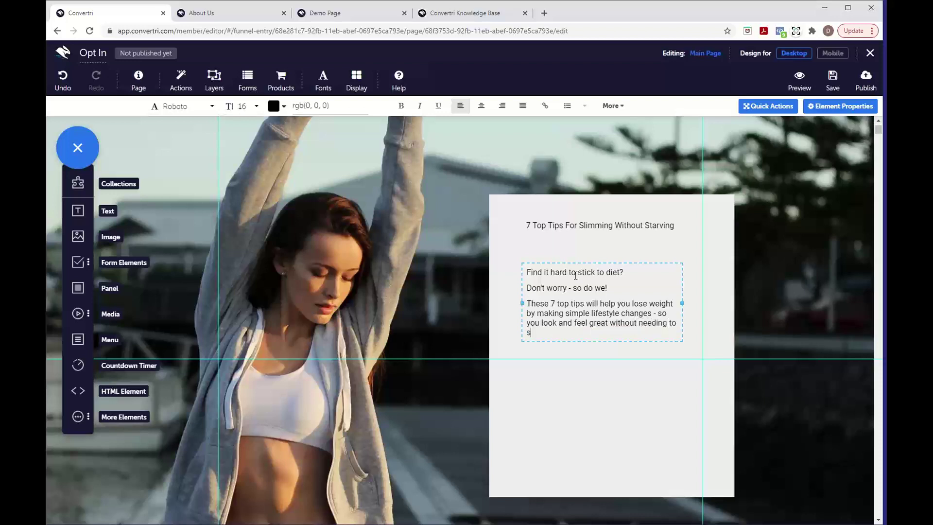
pyautogui.write('tarve yoursle')
pyautogui.write('f for 20 hours a day.')
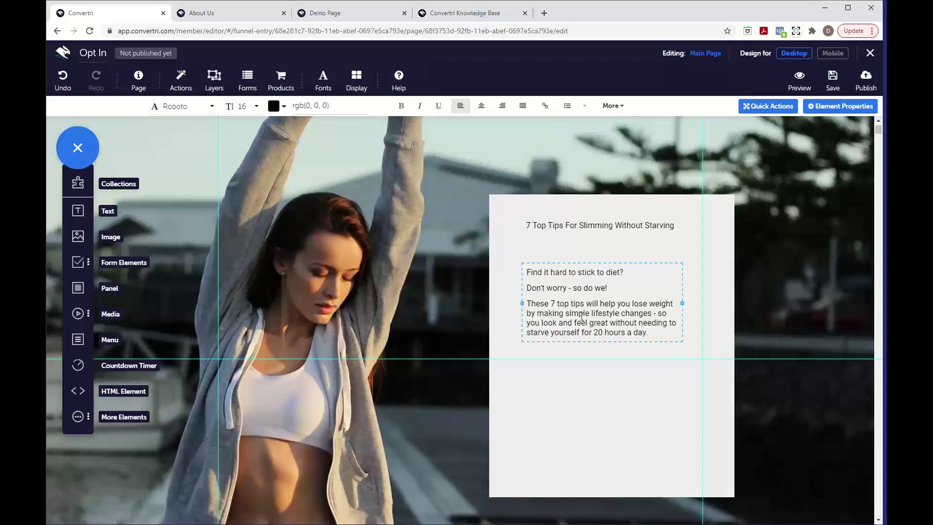
pyautogui.click(567, 365)
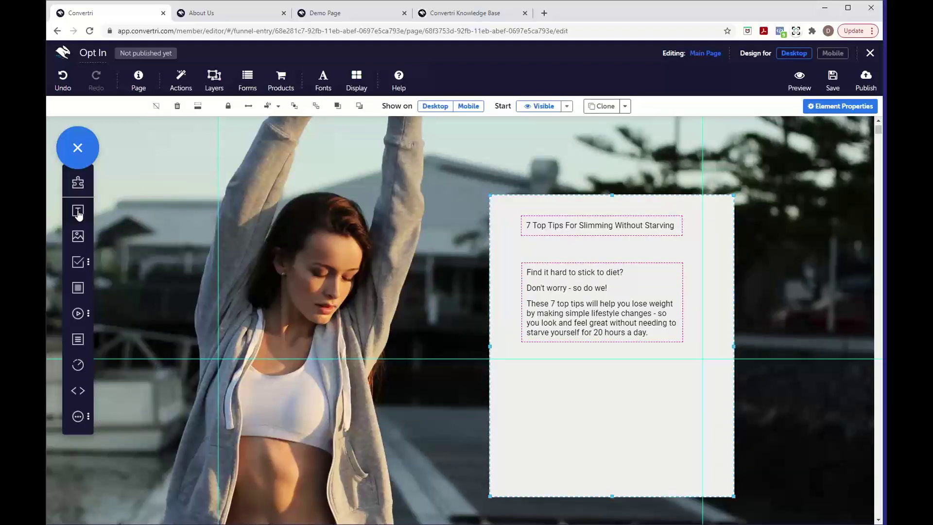
# Add a text element in the lower half of the panel reading "Enter your details here"
pyautogui.moveTo(78, 214); pyautogui.dragTo(567, 392)
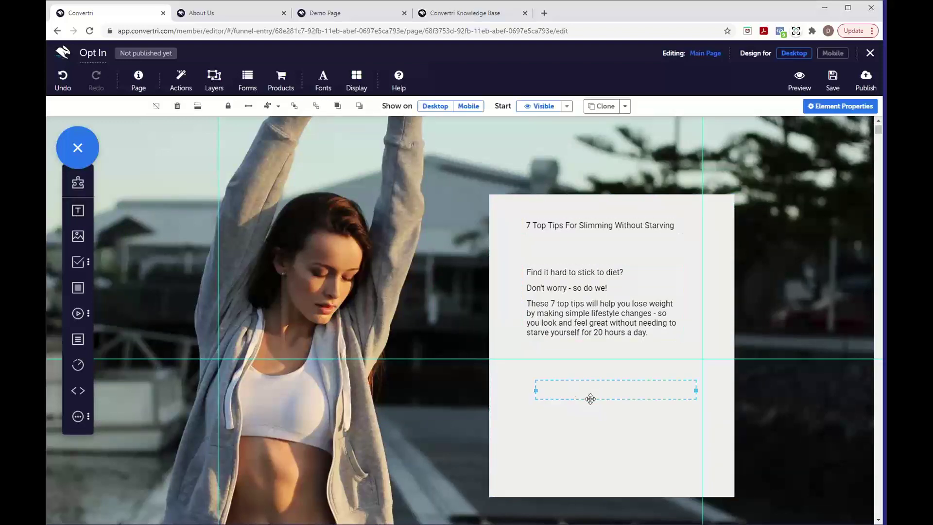
pyautogui.write('Enter you ')
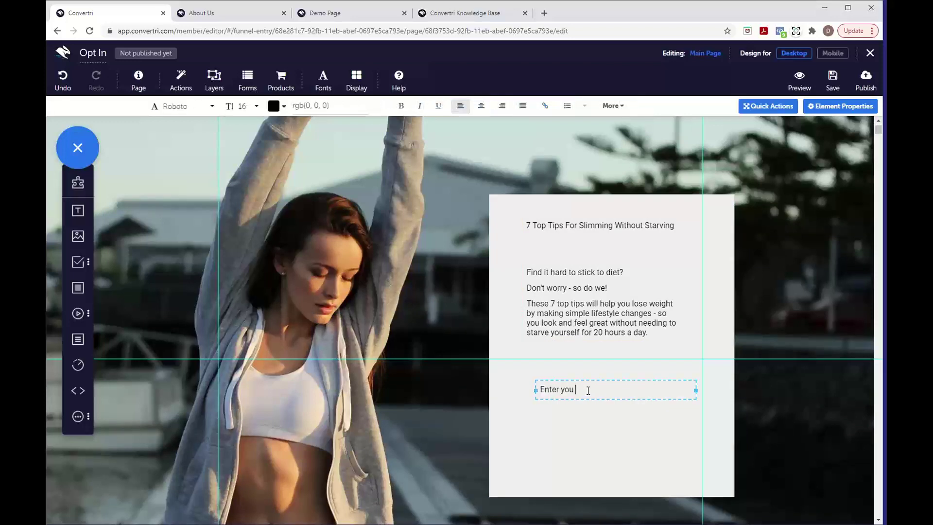
pyautogui.write('r details here')
# Add a text element near the panel's bottom reading "We're never going to spam, your details are safe with us."
pyautogui.moveTo(77, 210); pyautogui.dragTo(577, 446)
pyautogui.click(578, 446)
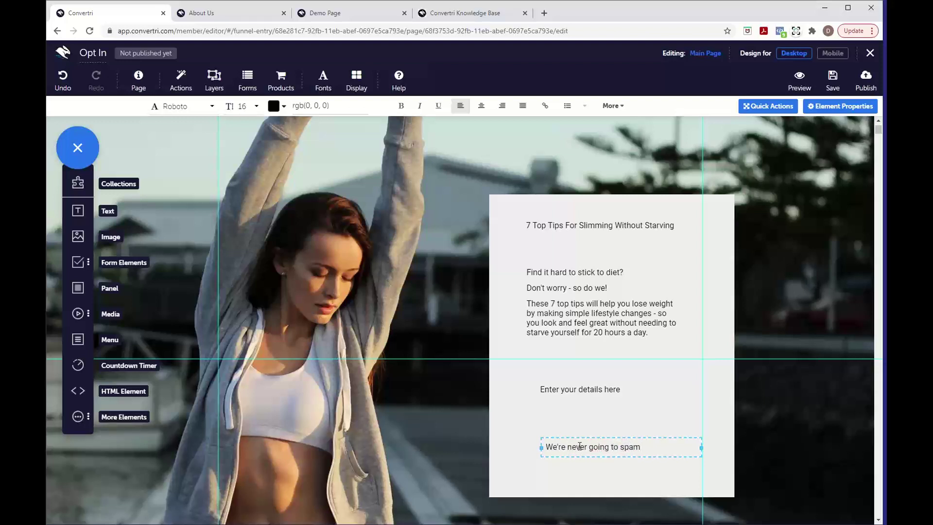
pyautogui.write('details are safe with us.')
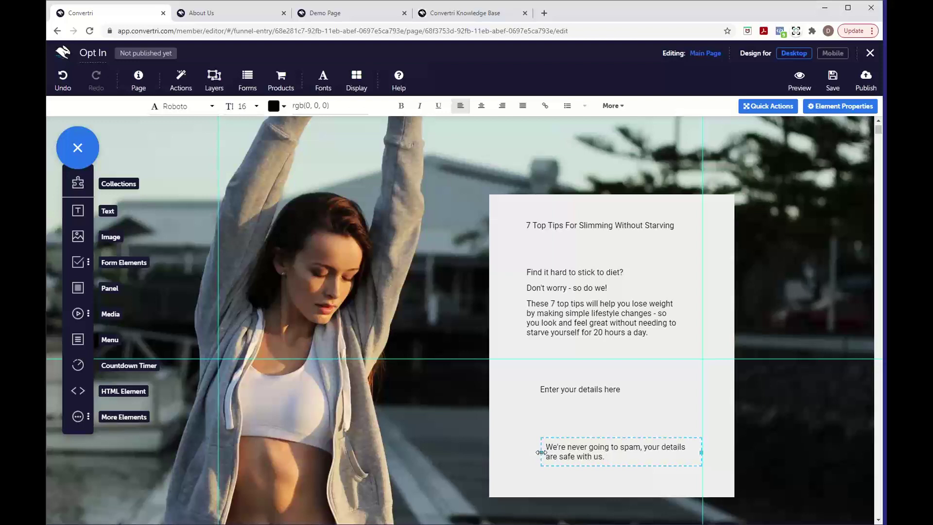
# Widen the spam note to fit one line and lower it, and raise "Enter your details here" to just below the body text
pyautogui.moveTo(541, 452); pyautogui.dragTo(495, 452)
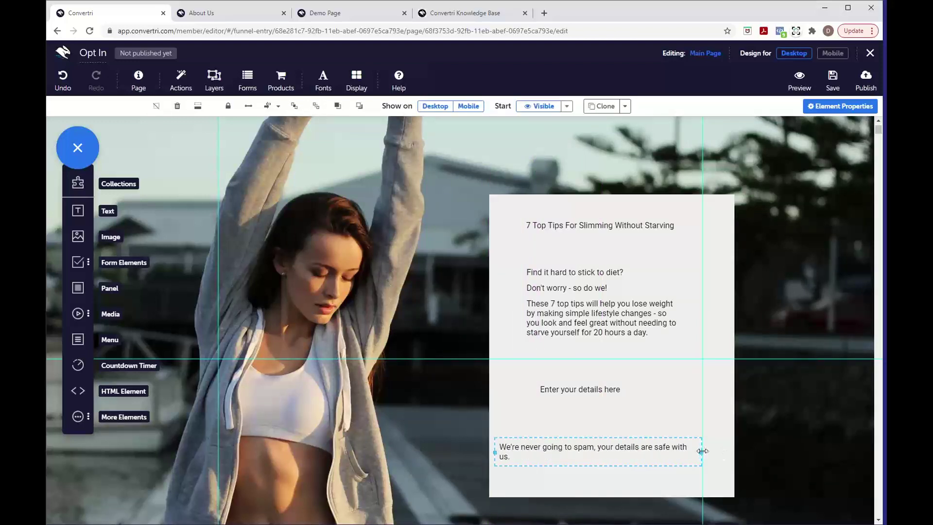
pyautogui.moveTo(702, 451); pyautogui.dragTo(686, 473)
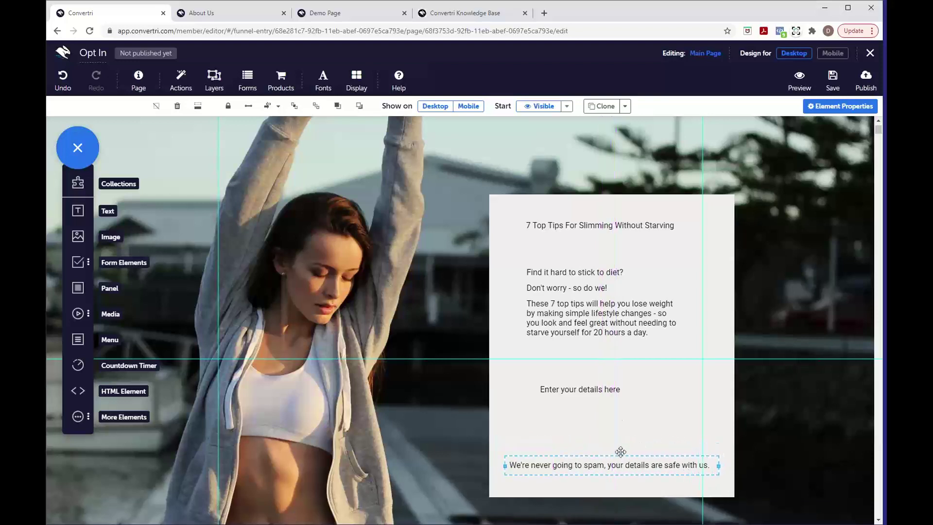
pyautogui.click(607, 392)
pyautogui.moveTo(577, 380); pyautogui.dragTo(571, 360)
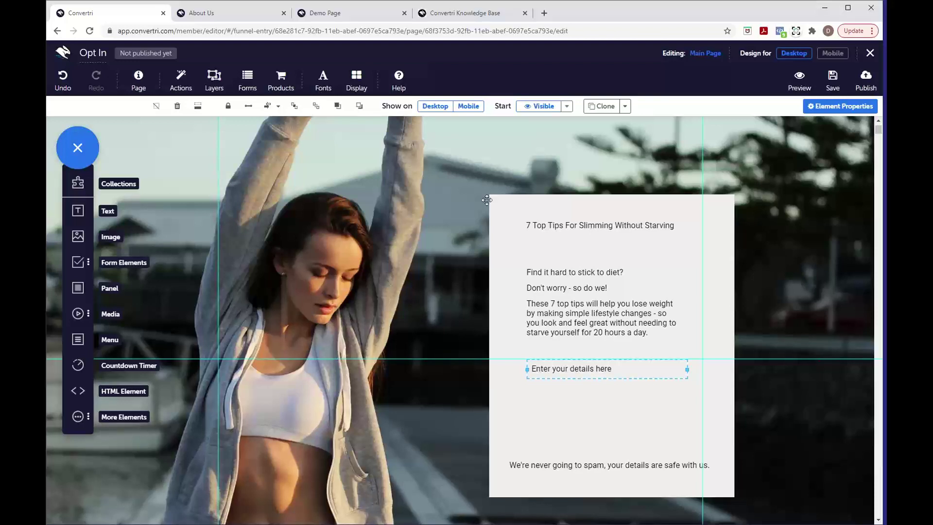
# Set the page's default paragraph font family to Lato
pyautogui.click(136, 82)
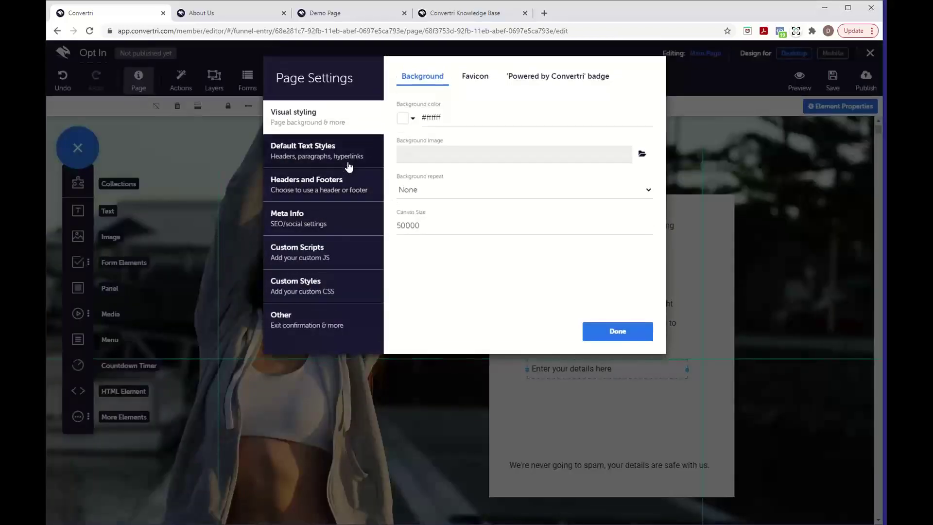
pyautogui.click(309, 162)
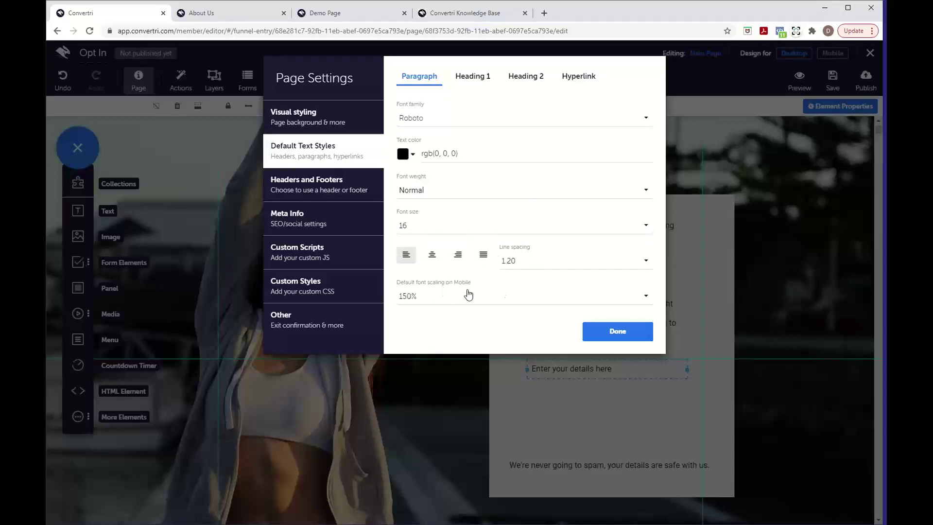
pyautogui.click(460, 126)
pyautogui.scroll(-1, 497, 211)
pyautogui.write('lato')
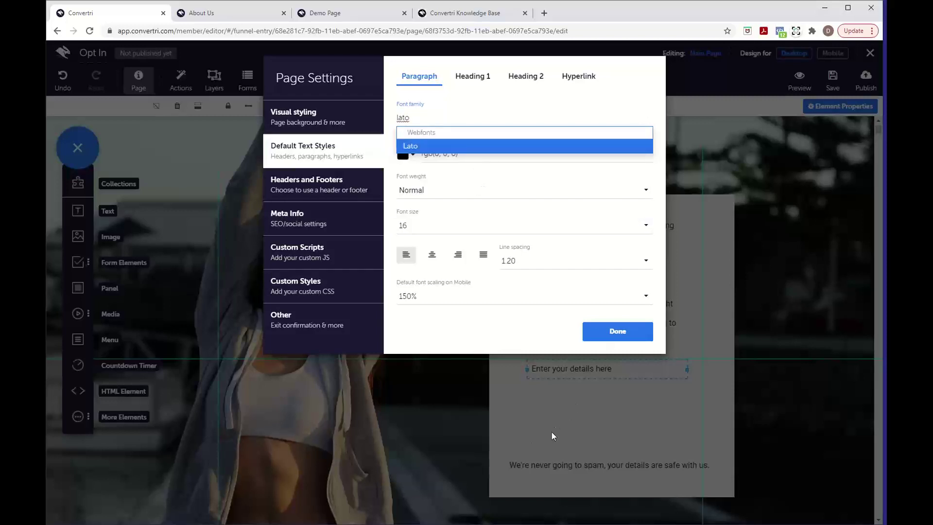
pyautogui.click(469, 150)
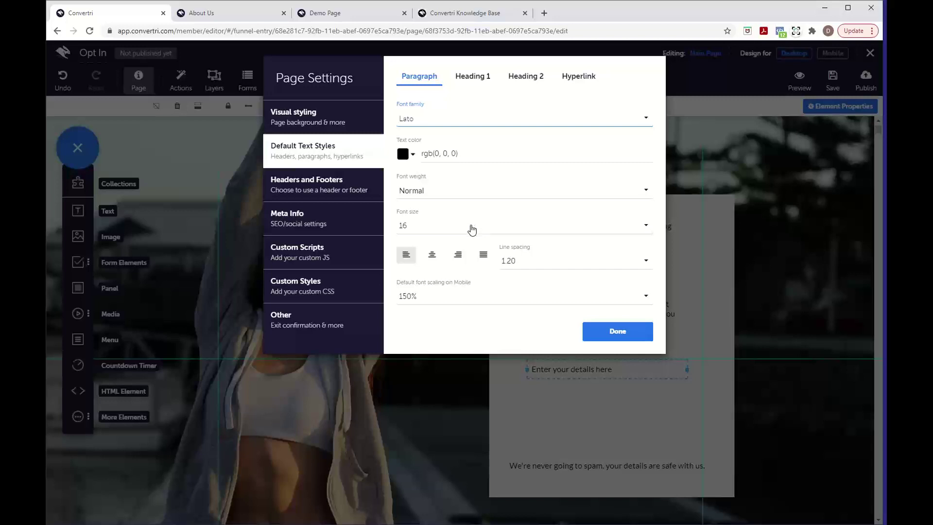
# Set the default paragraph line spacing to 1.50 and close the page settings
pyautogui.click(528, 267)
pyautogui.scroll(-3, 544, 219)
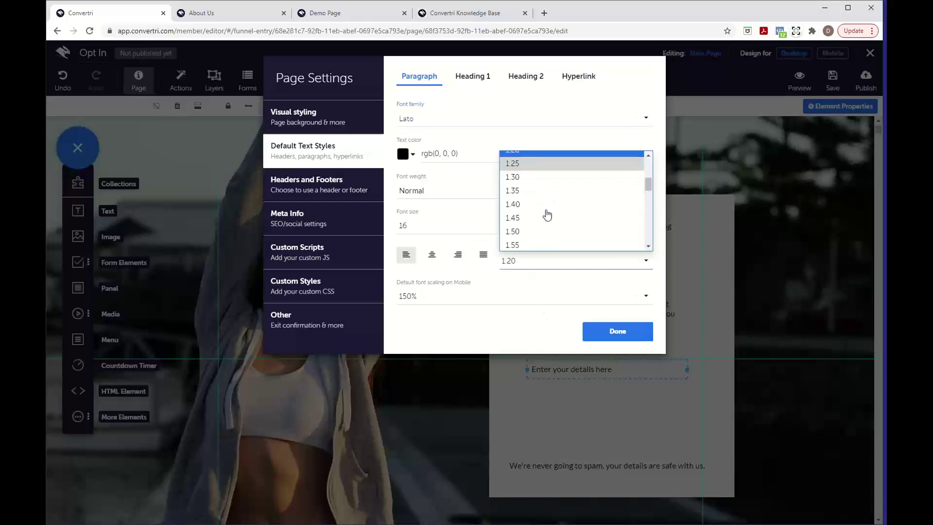
pyautogui.click(534, 231)
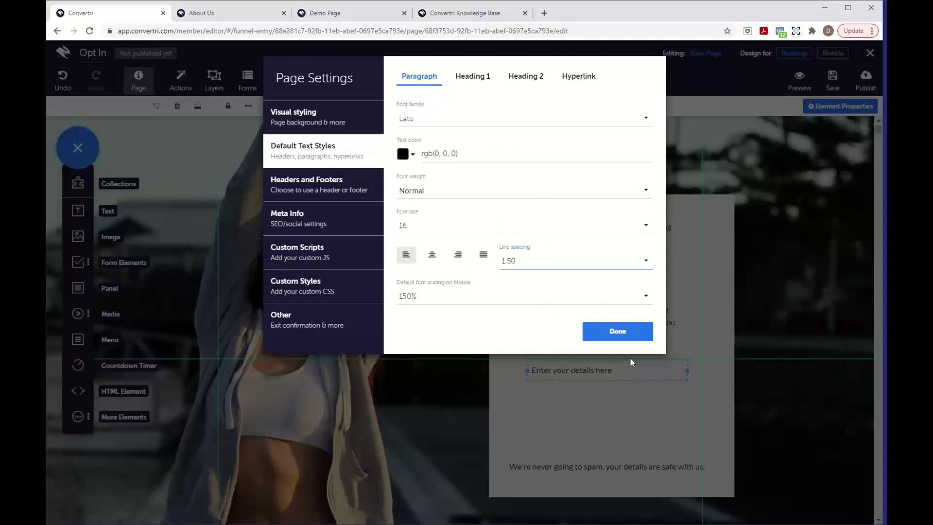
pyautogui.click(618, 332)
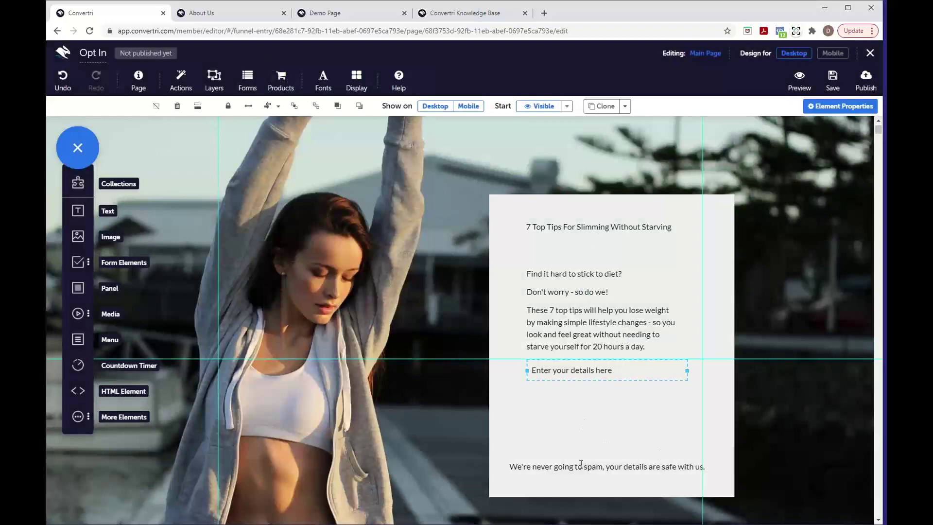
# Set the page's default Heading 1 font family to Noto Sans
pyautogui.click(568, 225)
pyautogui.click(139, 83)
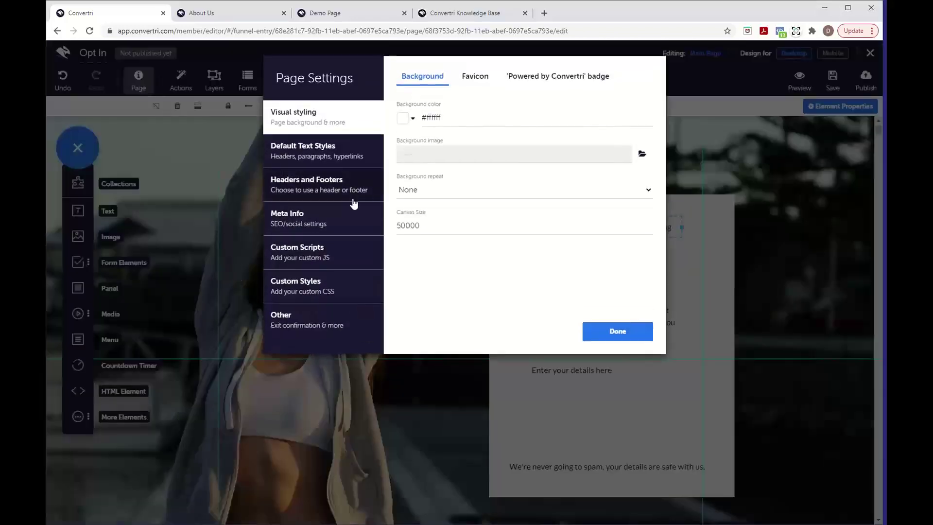
pyautogui.click(326, 160)
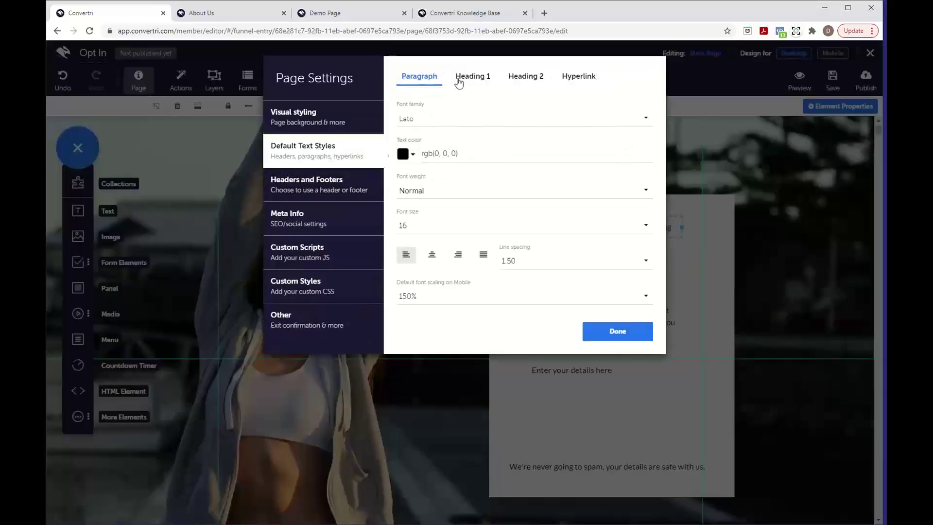
pyautogui.click(488, 78)
pyautogui.click(492, 123)
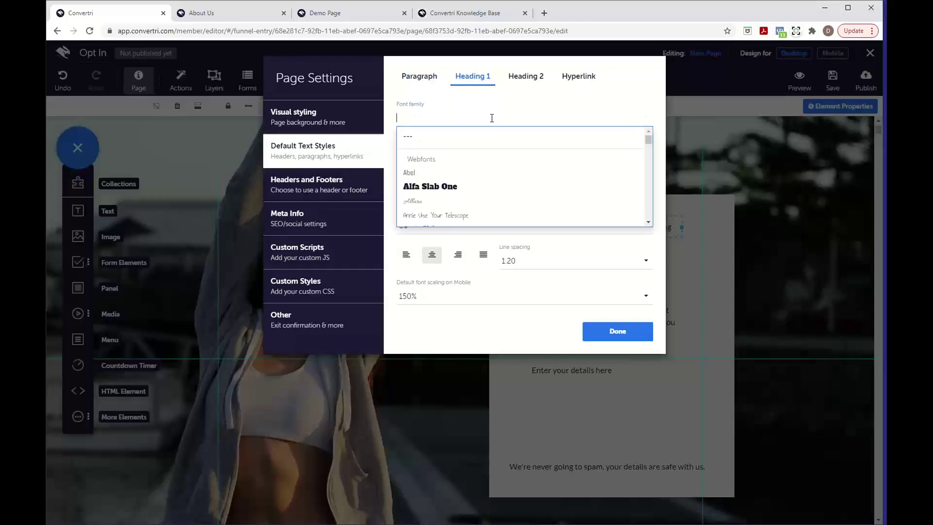
pyautogui.scroll(-5, 503, 199)
pyautogui.scroll(-2, 503, 196)
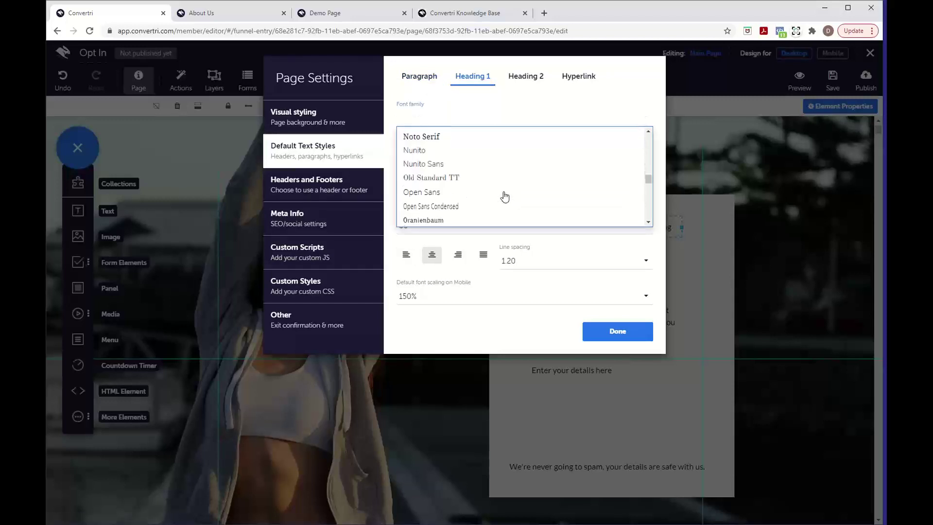
pyautogui.scroll(3, 461, 164)
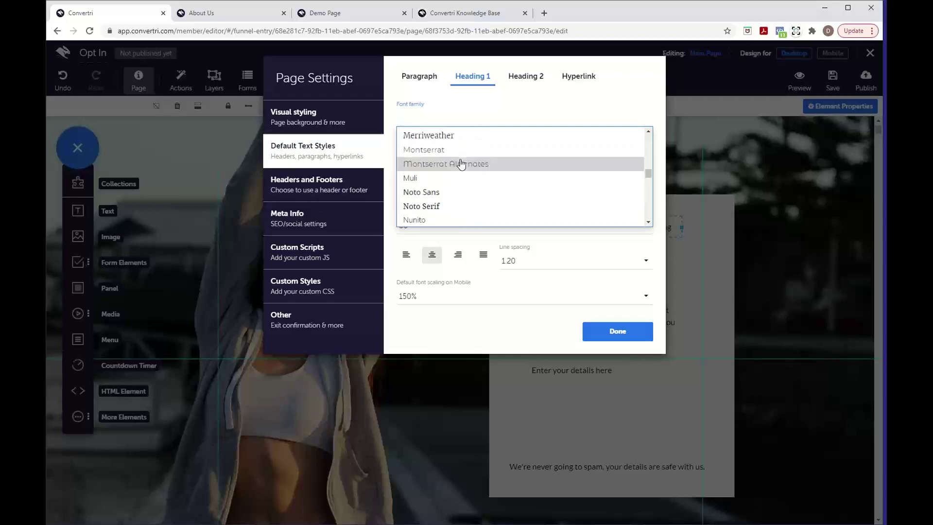
pyautogui.scroll(-1, 440, 192)
pyautogui.click(431, 204)
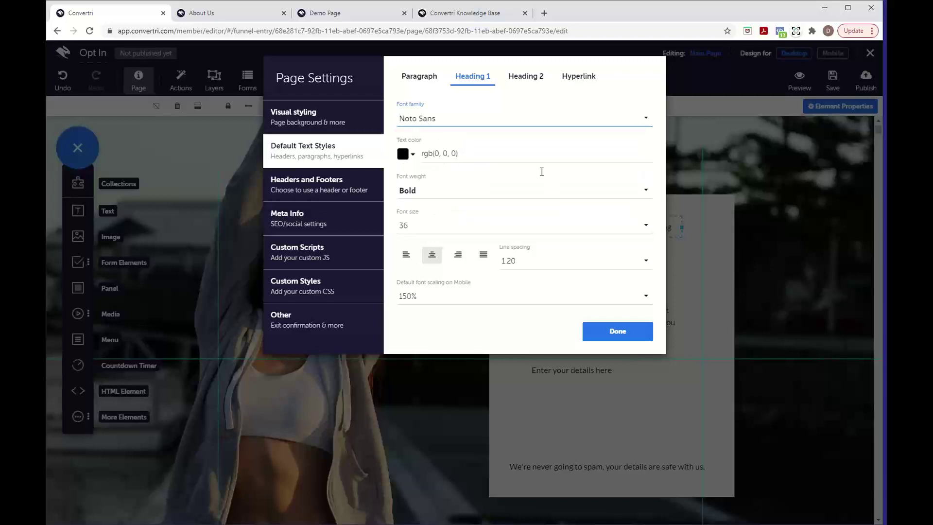
# Set the default Heading 1 font size to 26 and close the page settings
pyautogui.click(435, 234)
pyautogui.scroll(-3, 481, 209)
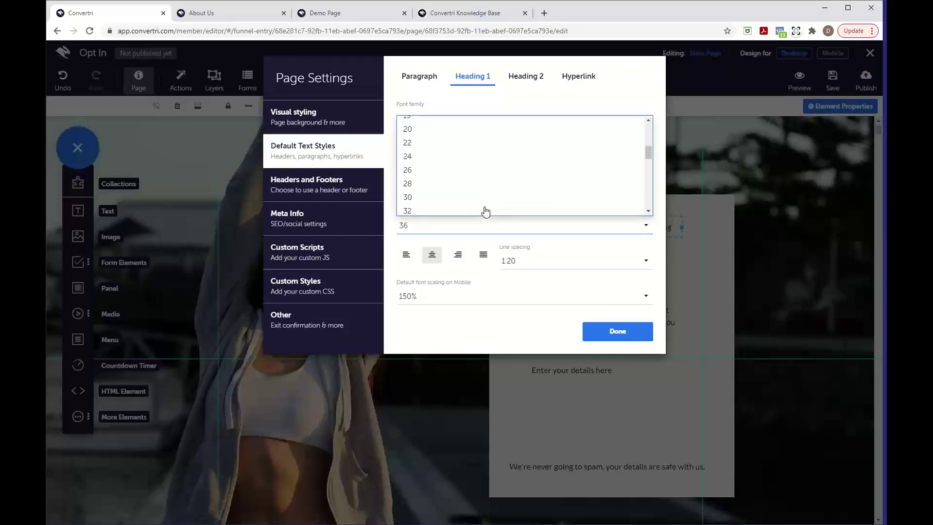
pyautogui.scroll(2, 485, 211)
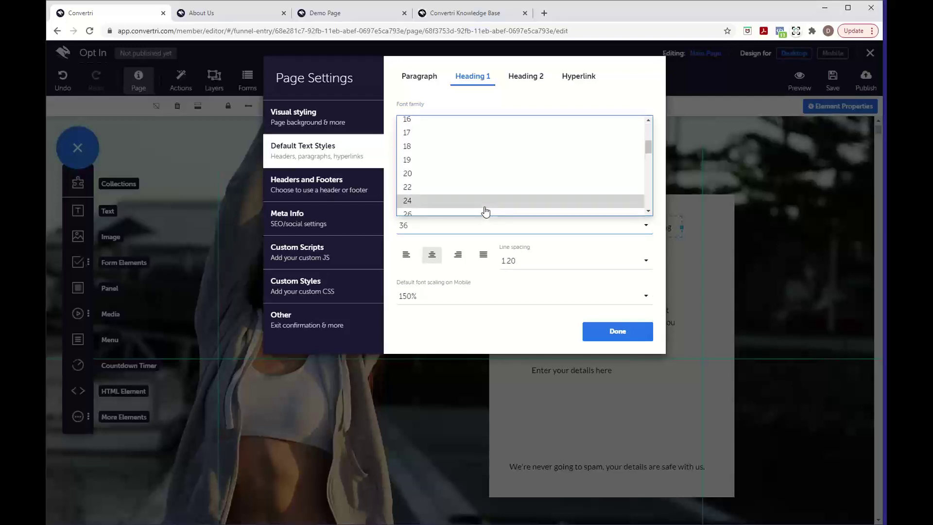
pyautogui.click(444, 213)
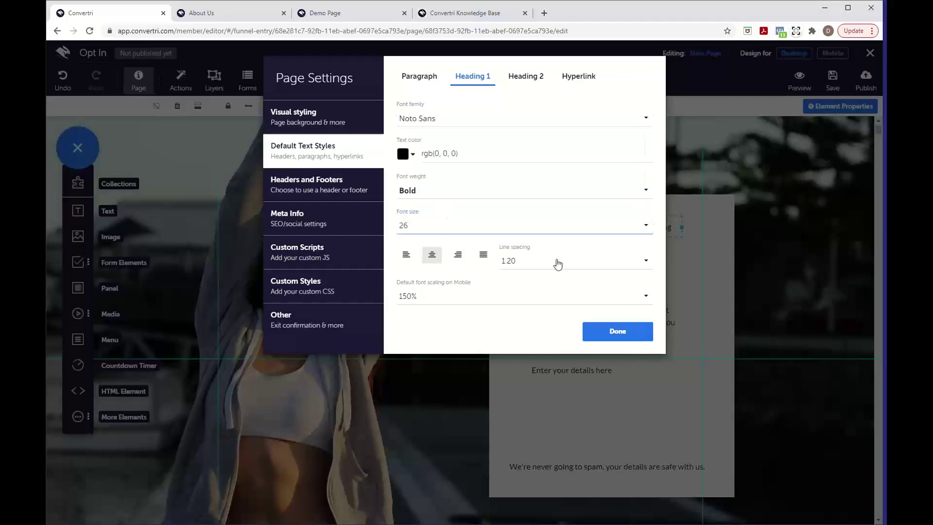
pyautogui.click(618, 332)
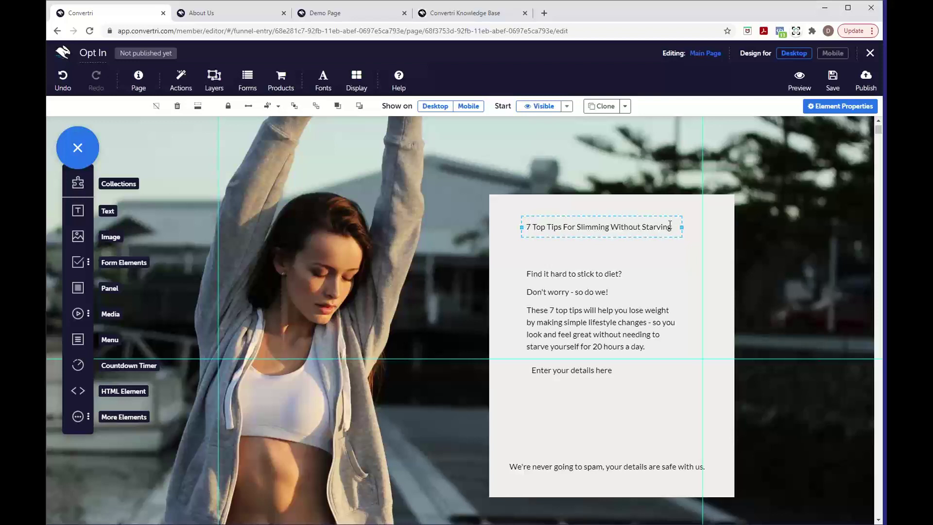
# Format the "7 Top Tips For Slimming Without Starving" headline as Heading 1 and widen and reposition its box so it fits on two lines
pyautogui.moveTo(674, 225); pyautogui.dragTo(505, 221)
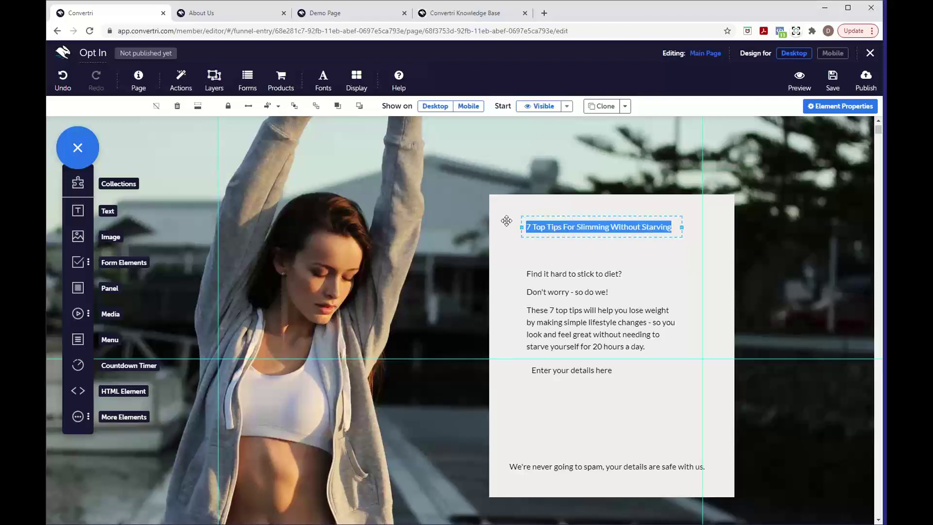
pyautogui.click(619, 108)
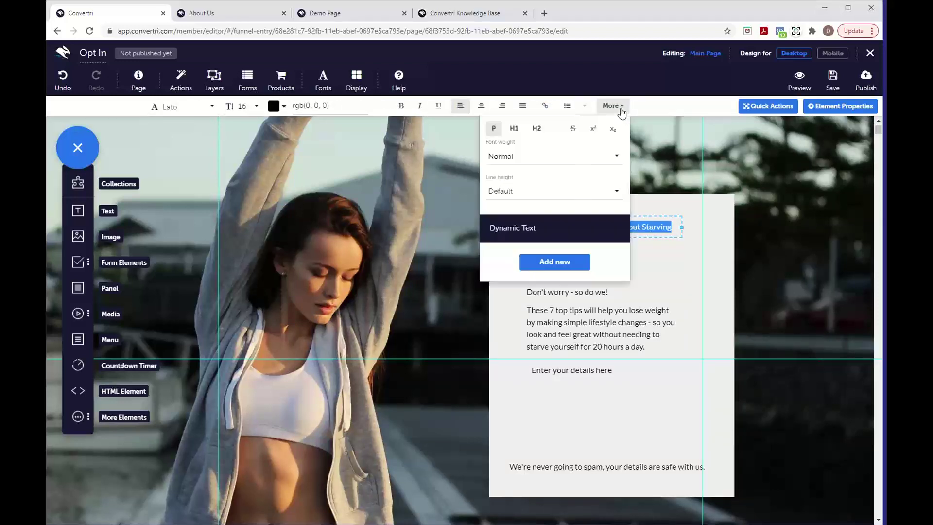
pyautogui.click(515, 133)
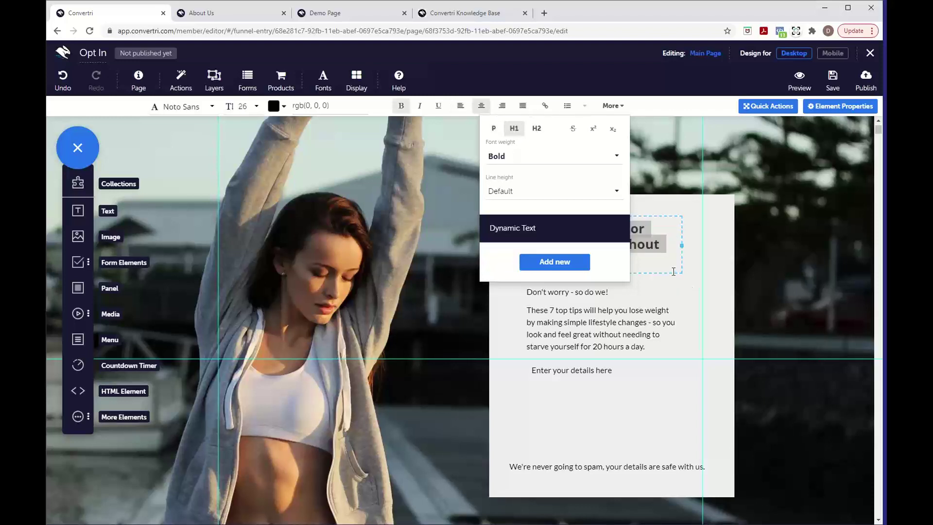
pyautogui.click(673, 271)
pyautogui.click(670, 244)
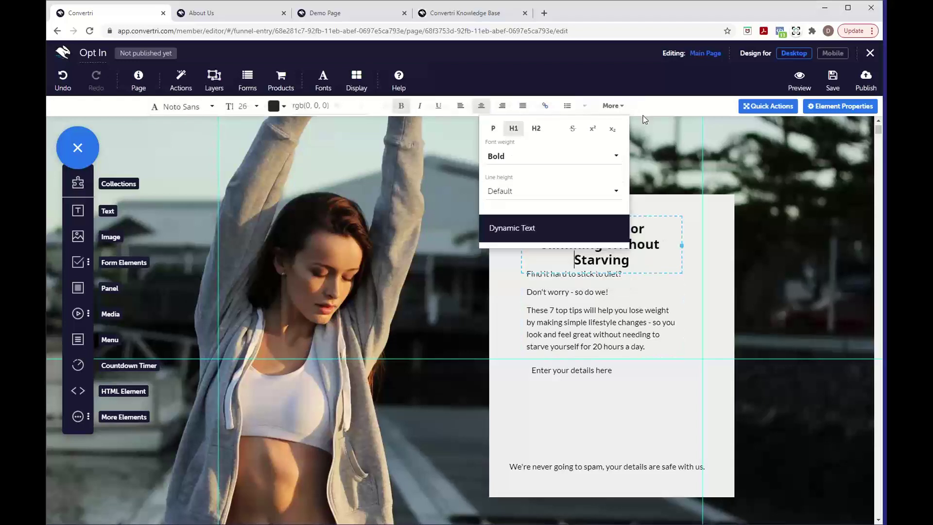
pyautogui.click(622, 105)
pyautogui.moveTo(523, 244); pyautogui.dragTo(506, 239)
pyautogui.moveTo(590, 249); pyautogui.dragTo(600, 241)
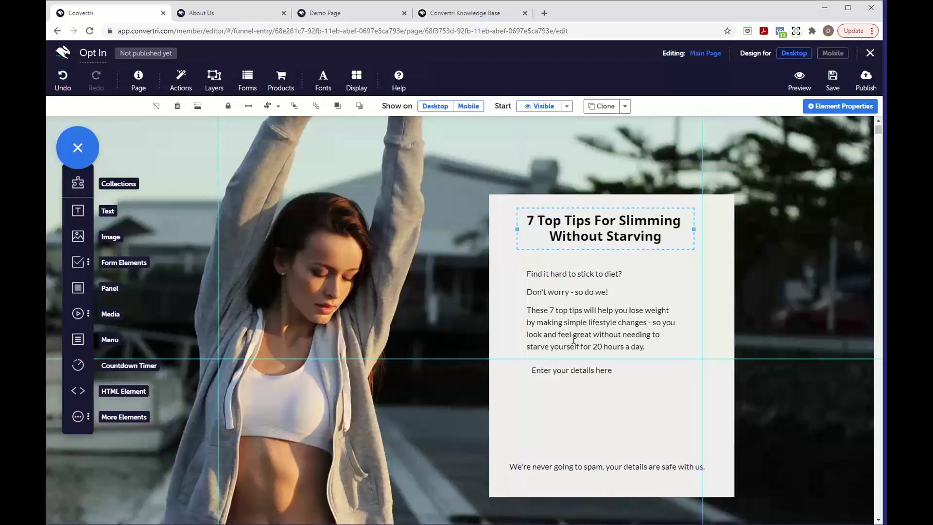
# Set the font size of the "Enter your details here" text to 12
pyautogui.click(627, 370)
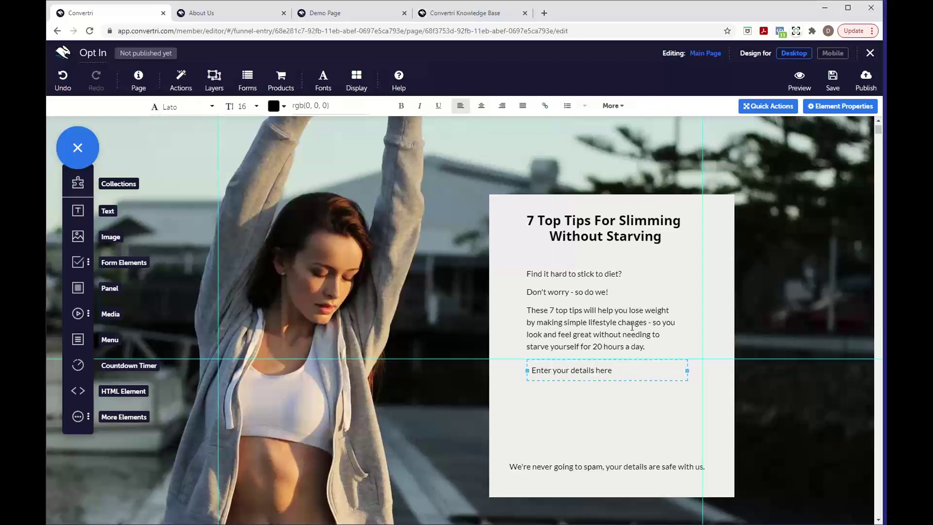
pyautogui.tripleClick(622, 370)
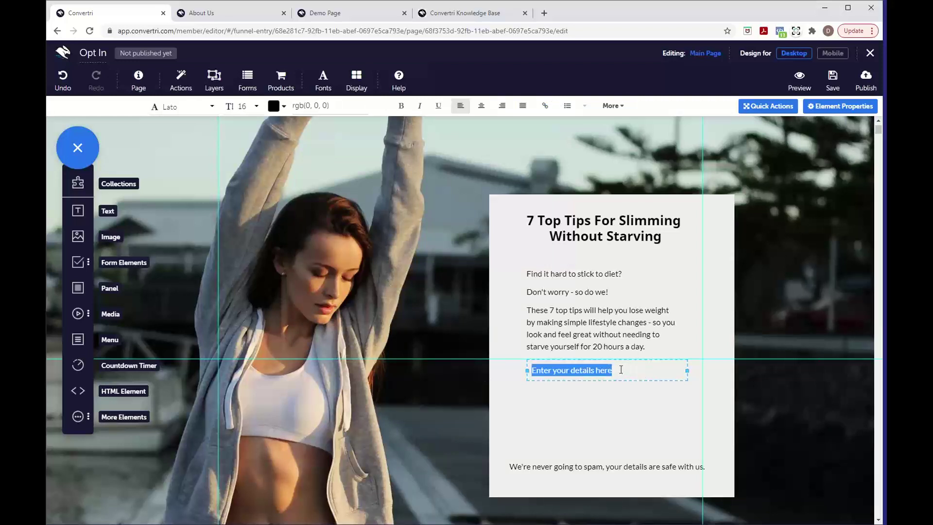
pyautogui.click(257, 107)
pyautogui.click(257, 109)
pyautogui.click(257, 108)
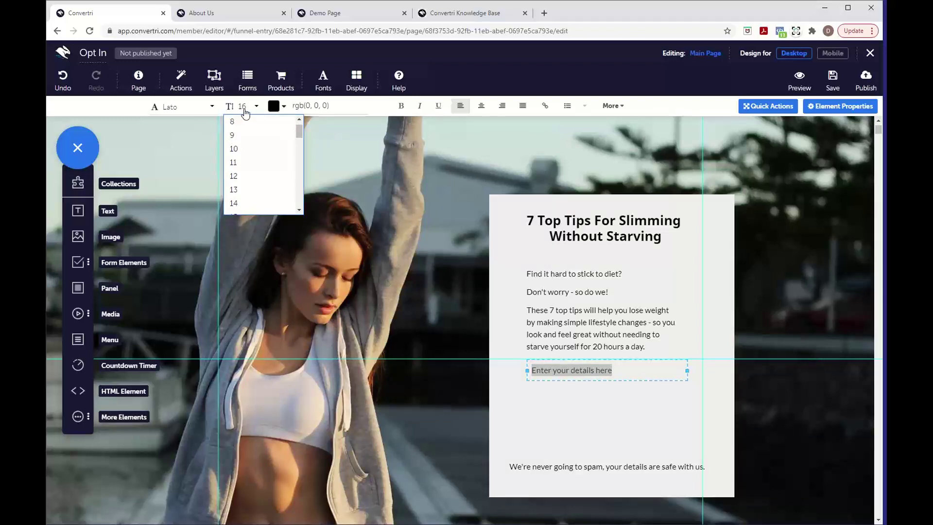
pyautogui.click(248, 176)
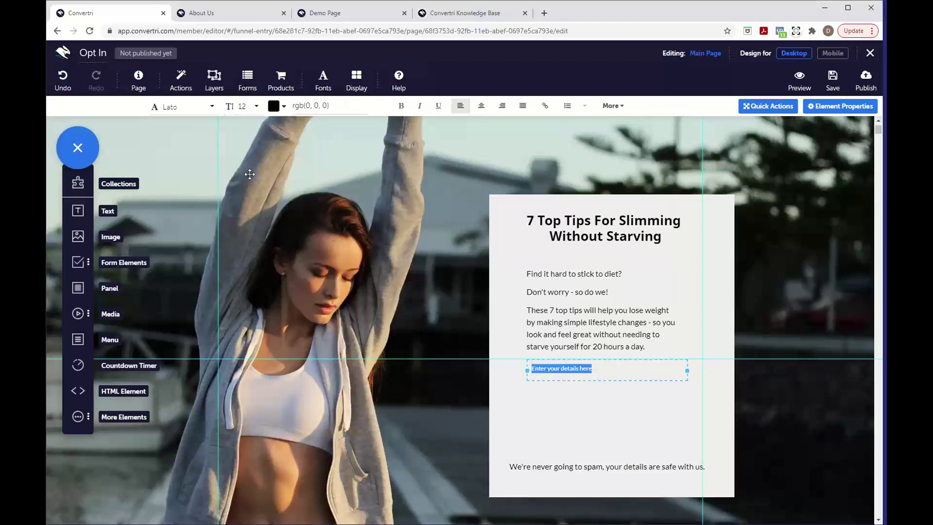
# Set the "We're never going to spam" line to font size 12 and narrow its box to fit the text
pyautogui.click(705, 467)
pyautogui.moveTo(706, 467); pyautogui.dragTo(512, 469)
pyautogui.click(247, 106)
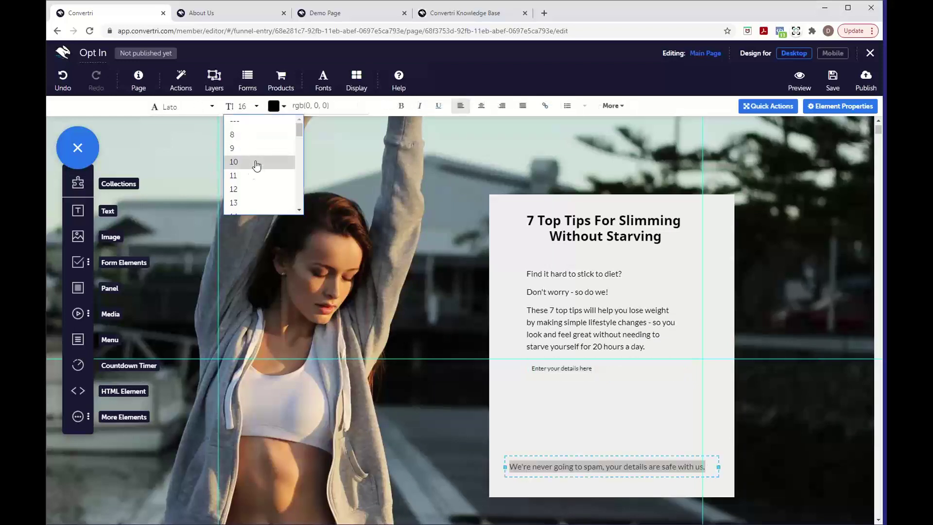
pyautogui.click(242, 192)
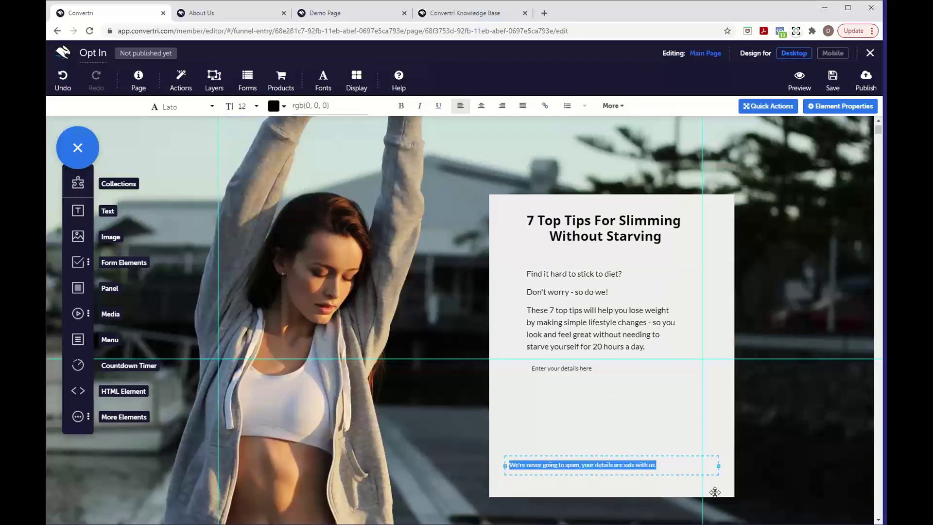
pyautogui.click(719, 468)
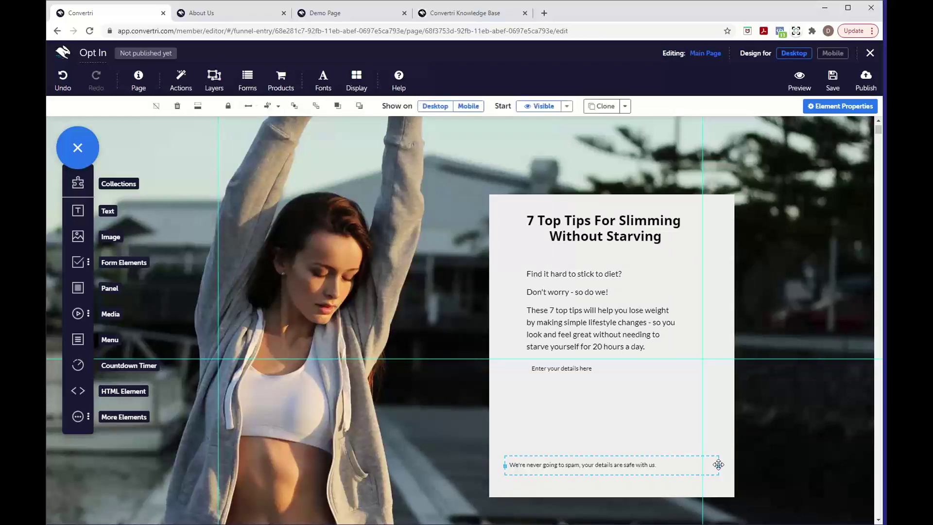
pyautogui.moveTo(719, 465); pyautogui.dragTo(669, 466)
# Add First Name, Email and Submit form elements below the details text, stacking them above the spam note
pyautogui.click(80, 267)
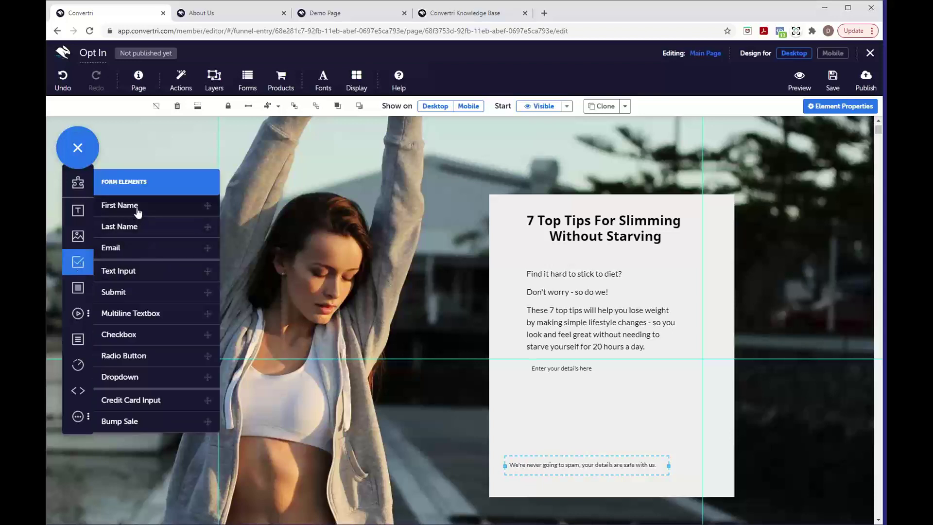
pyautogui.moveTo(138, 208); pyautogui.dragTo(564, 395)
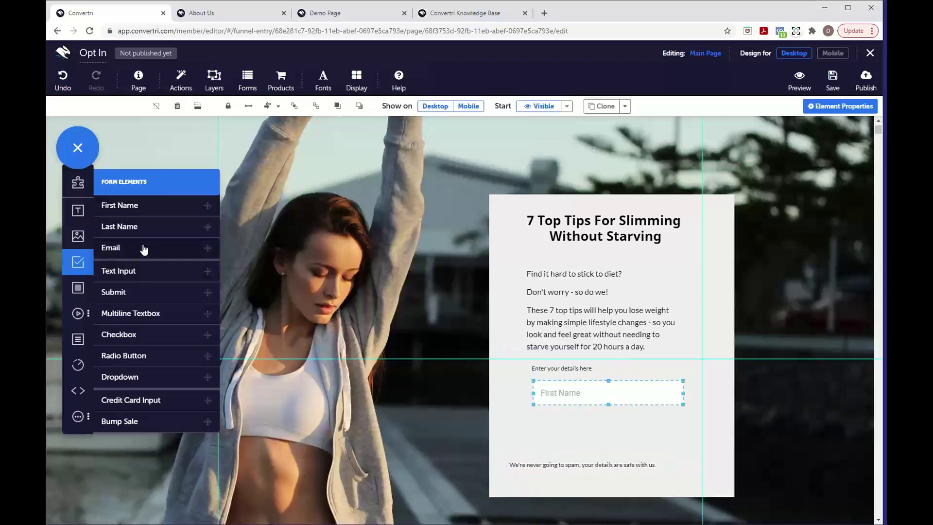
pyautogui.moveTo(159, 254); pyautogui.dragTo(593, 419)
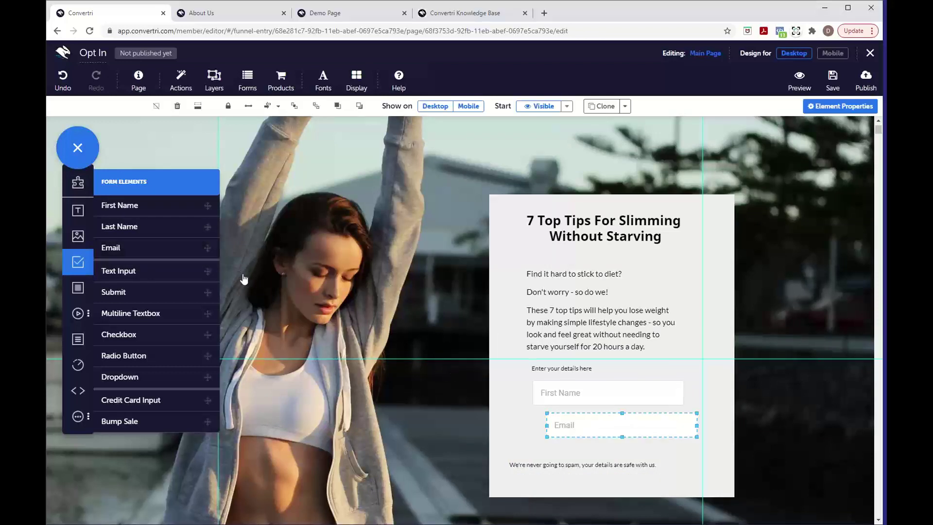
pyautogui.moveTo(161, 297); pyautogui.dragTo(568, 491)
pyautogui.click(576, 467)
pyautogui.moveTo(604, 450); pyautogui.dragTo(590, 424)
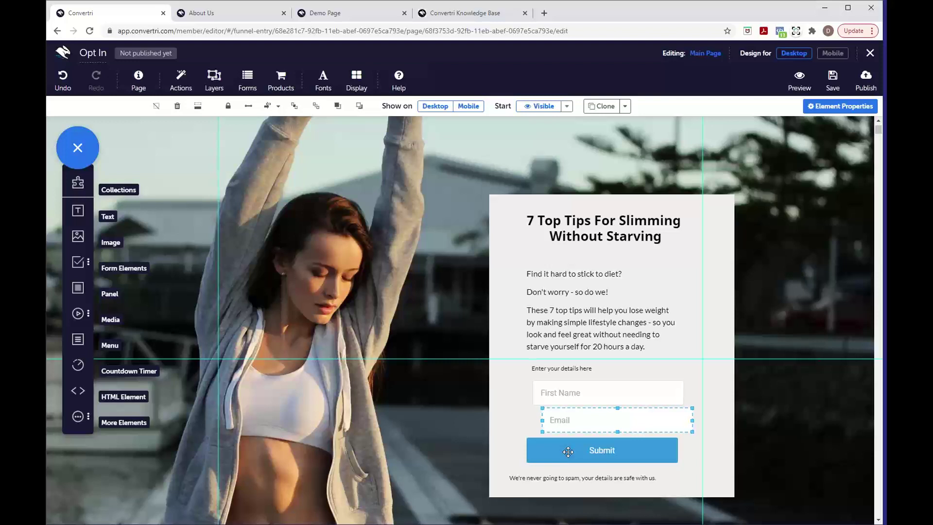
# Set the First Name field's font family to Lato
pyautogui.click(564, 398)
pyautogui.click(820, 111)
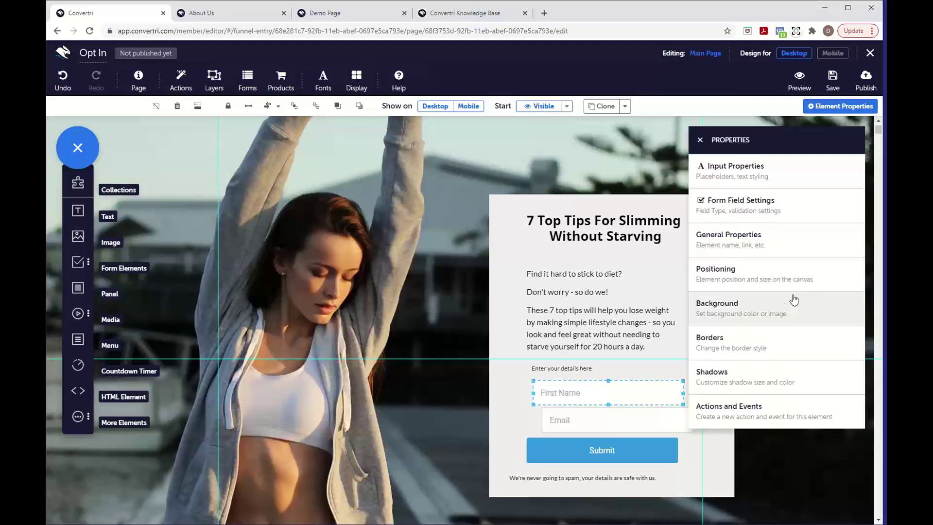
pyautogui.click(778, 180)
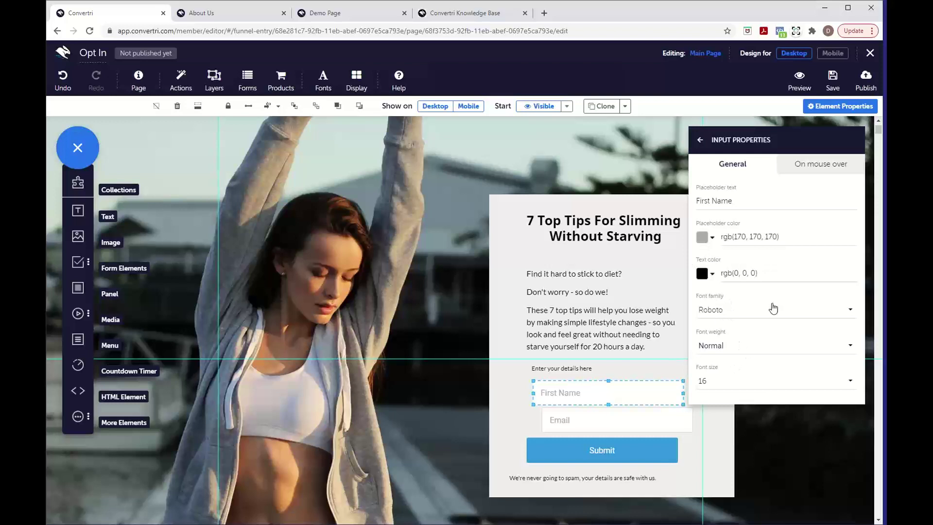
pyautogui.click(740, 311)
pyautogui.scroll(-3, 758, 289)
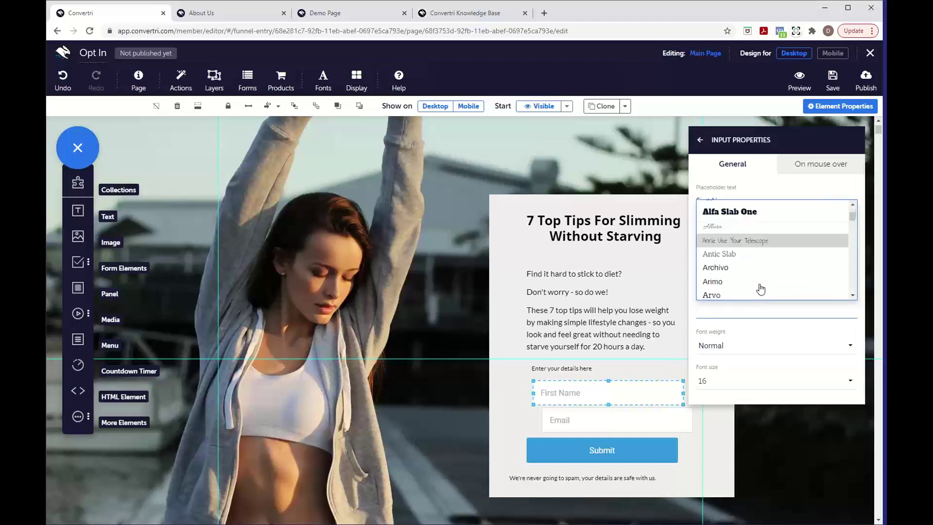
pyautogui.scroll(-5, 761, 289)
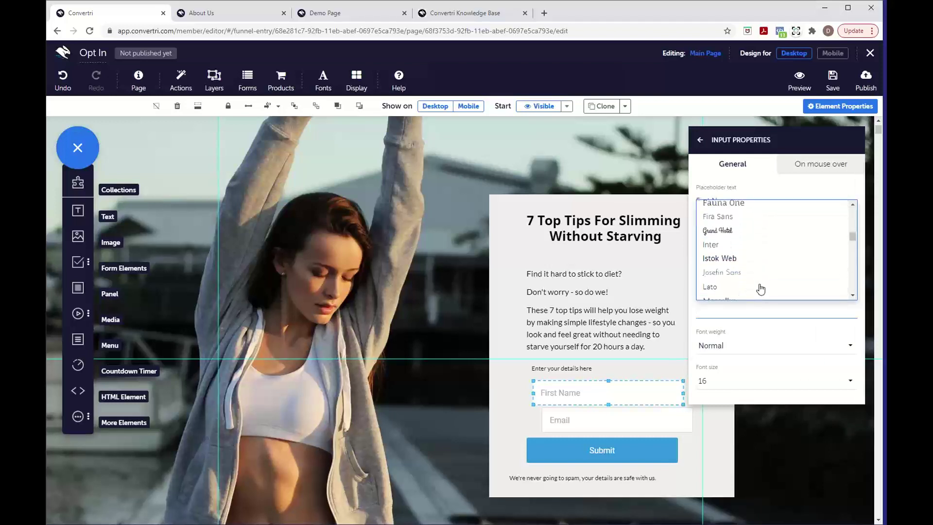
pyautogui.click(724, 250)
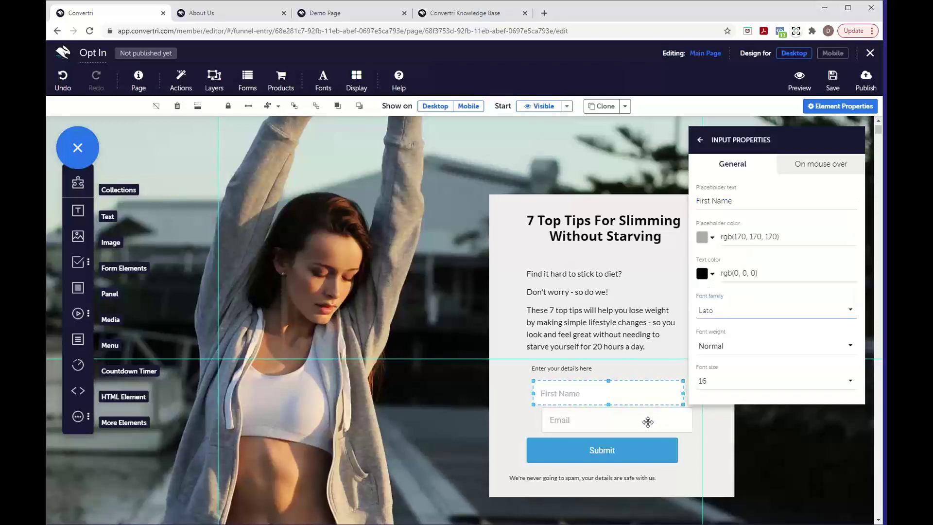
# Set the Email field's font family to Lato
pyautogui.click(598, 422)
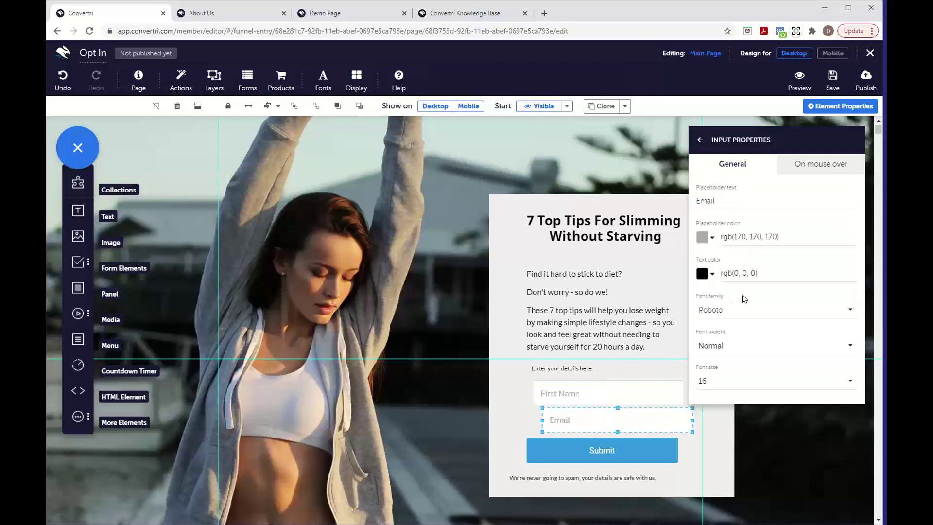
pyautogui.click(717, 310)
pyautogui.click(725, 252)
# Change the Submit button's label to "Download Now!"
pyautogui.click(626, 452)
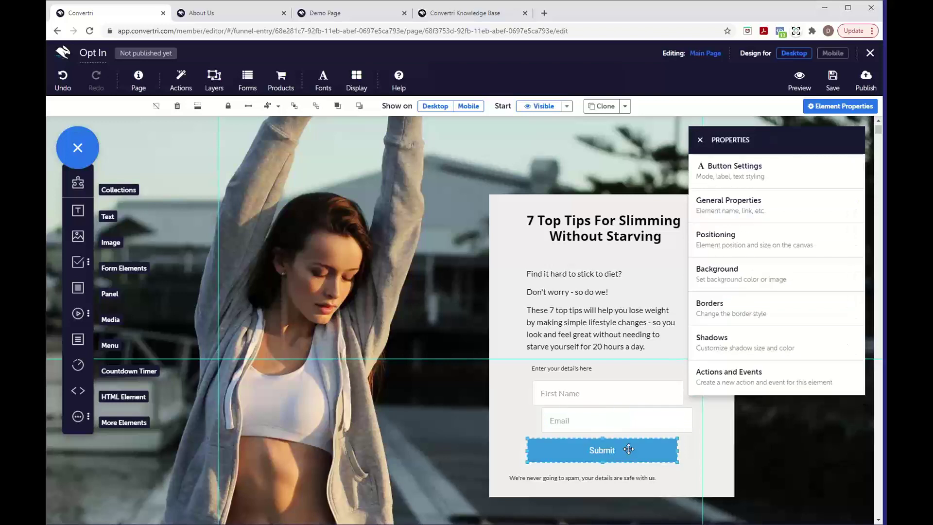
pyautogui.click(782, 182)
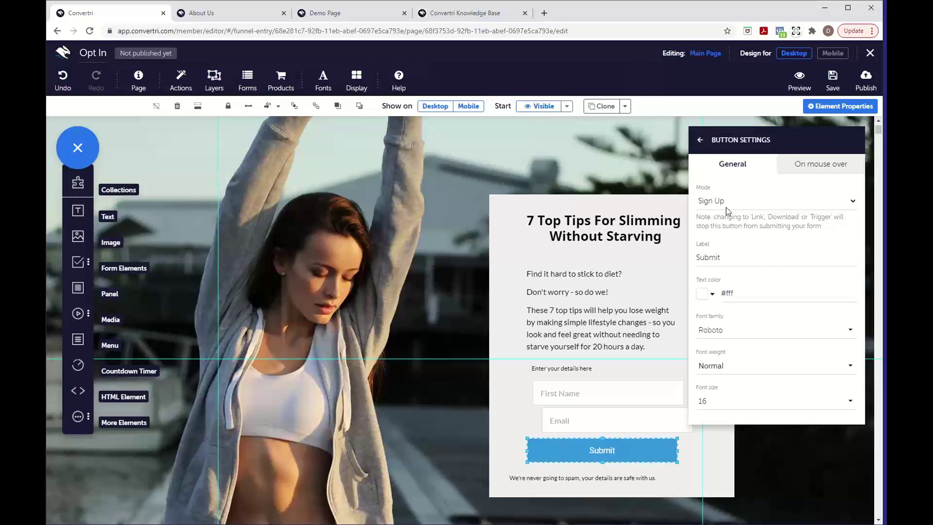
pyautogui.moveTo(733, 261); pyautogui.dragTo(677, 257)
pyautogui.write('D')
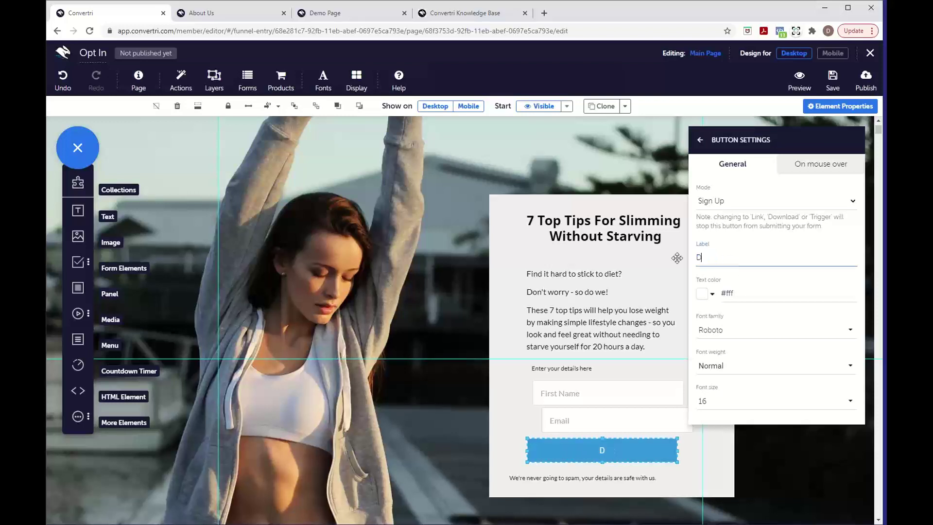
pyautogui.write('ownload Now!')
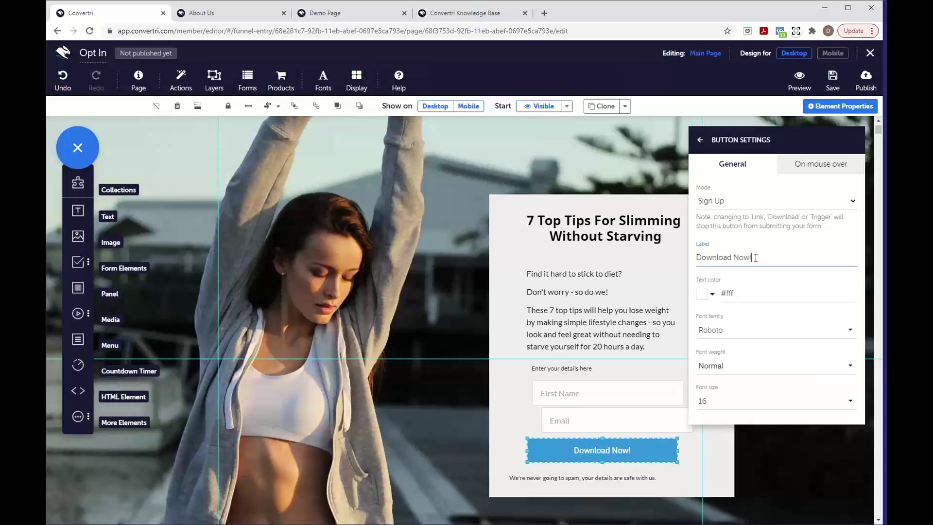
# Set the Download Now! button's font family to Noto Sans and its font size to 22
pyautogui.click(747, 332)
pyautogui.scroll(-3, 795, 286)
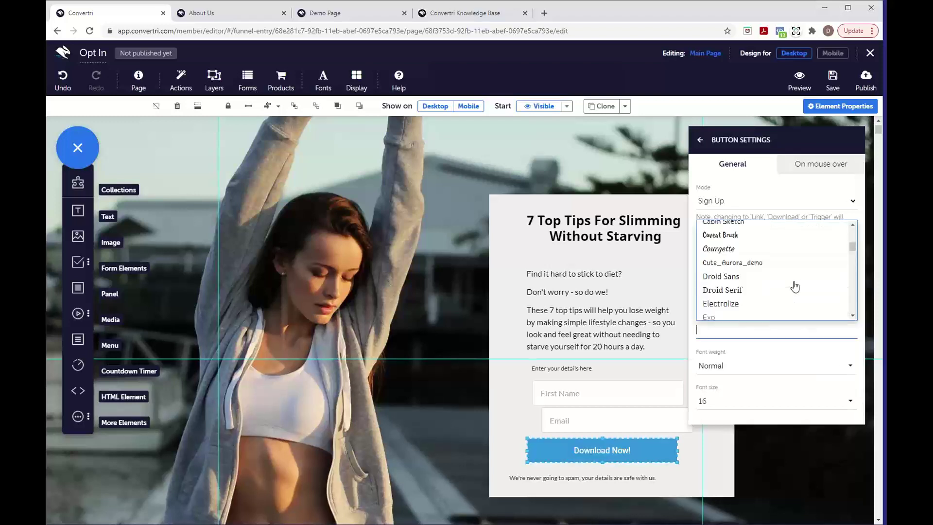
pyautogui.scroll(-10, 795, 286)
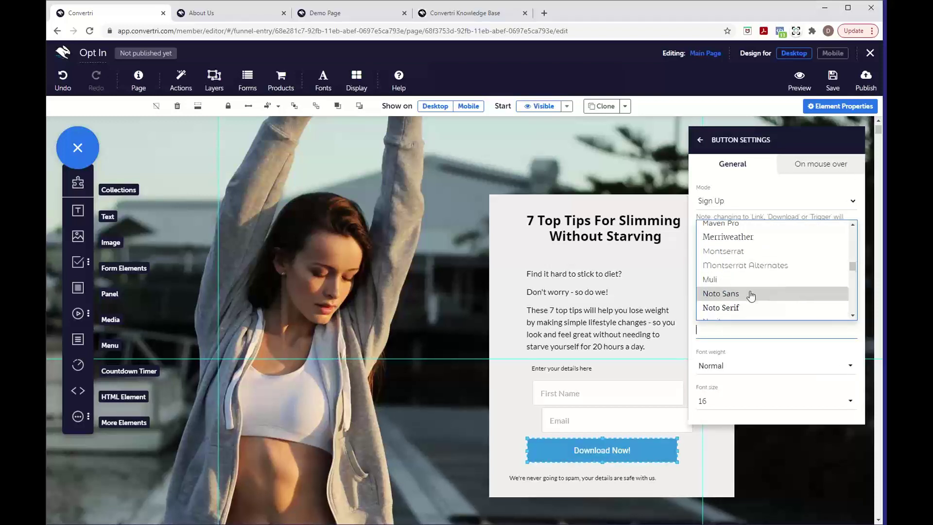
pyautogui.click(751, 295)
pyautogui.click(721, 405)
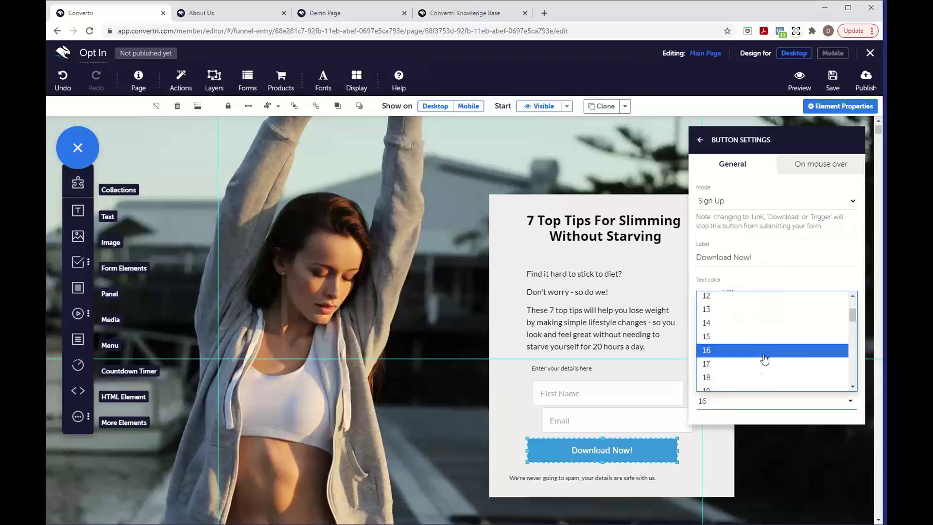
pyautogui.scroll(-3, 764, 358)
pyautogui.click(735, 350)
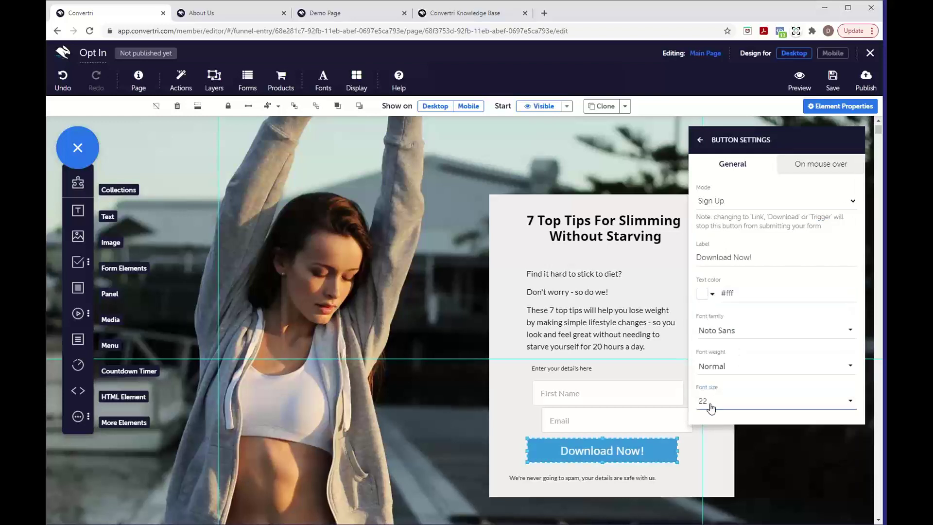
# Set the Download Now! button's font weight to Bold and close its properties
pyautogui.click(726, 361)
pyautogui.click(722, 350)
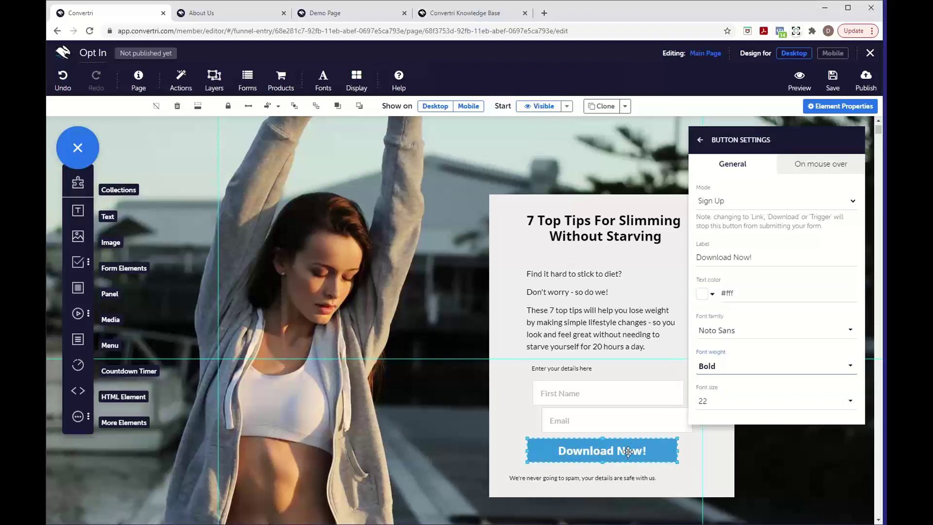
pyautogui.click(701, 141)
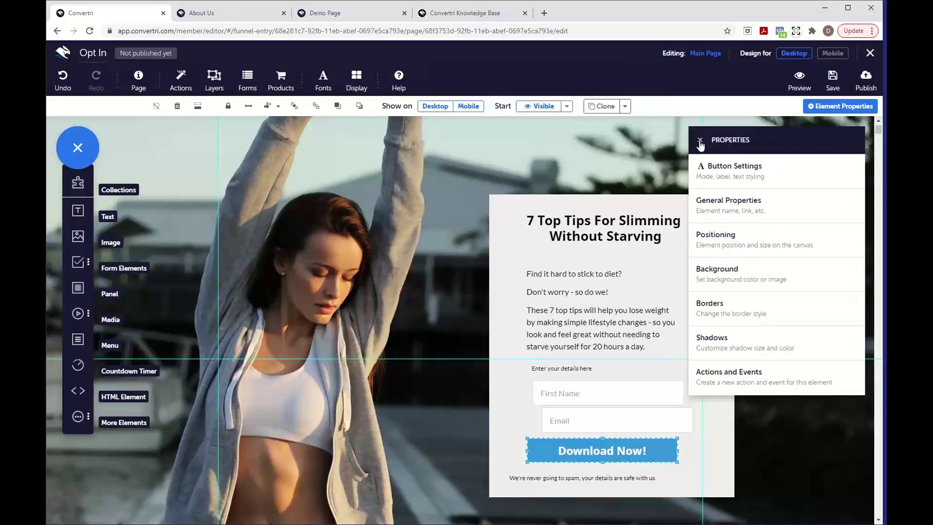
pyautogui.click(701, 142)
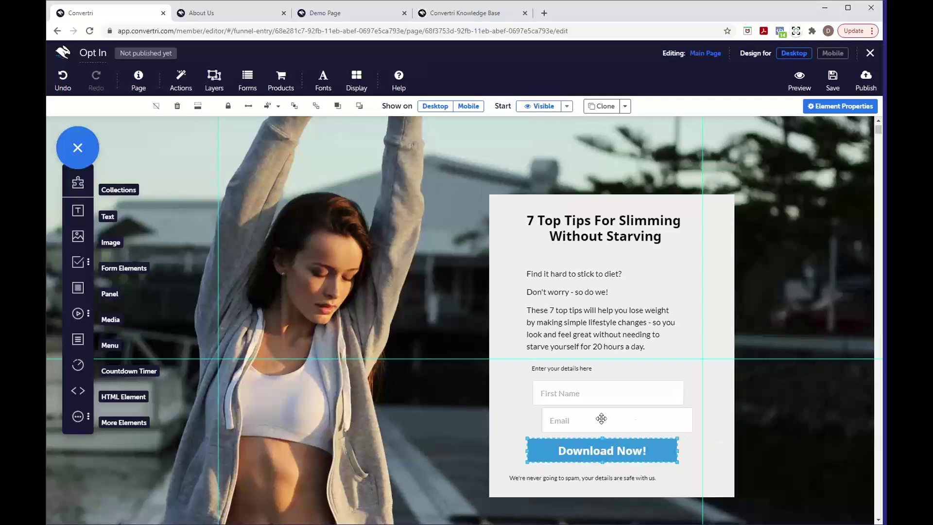
# Move the opt-in panel slightly to the left and center-align all the elements inside it horizontally
pyautogui.moveTo(590, 421); pyautogui.dragTo(596, 421)
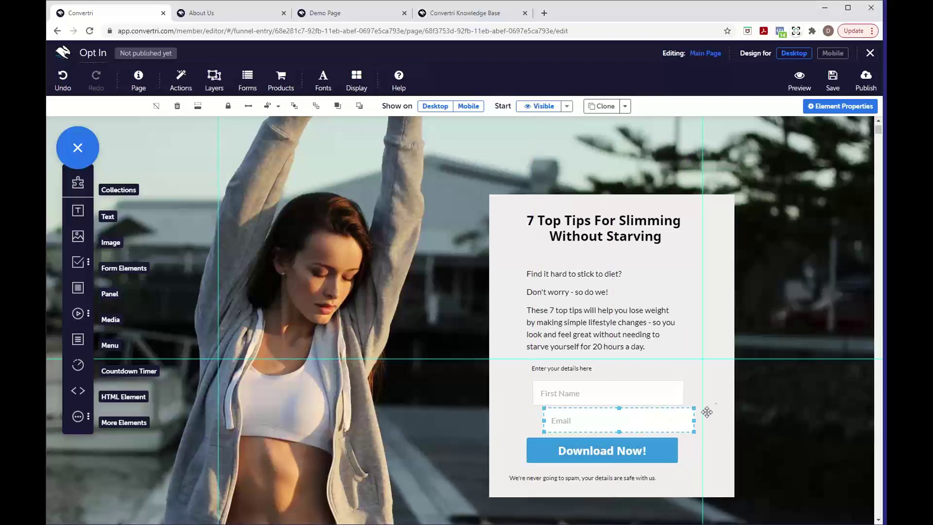
pyautogui.click(722, 405)
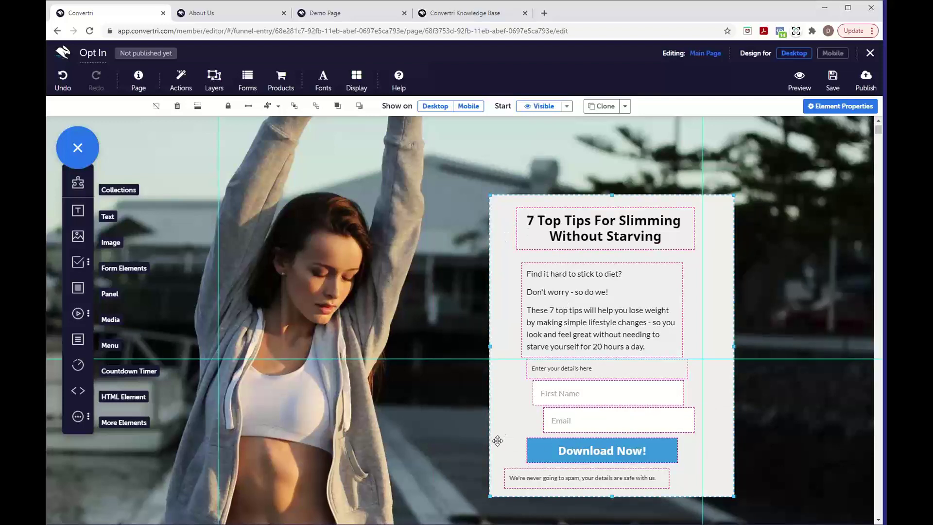
pyautogui.moveTo(498, 440)
pyautogui.mouseDown()
pyautogui.moveTo(491, 411)
pyautogui.moveTo(479, 438)
pyautogui.moveTo(516, 423)
pyautogui.moveTo(488, 444)
pyautogui.mouseUp()
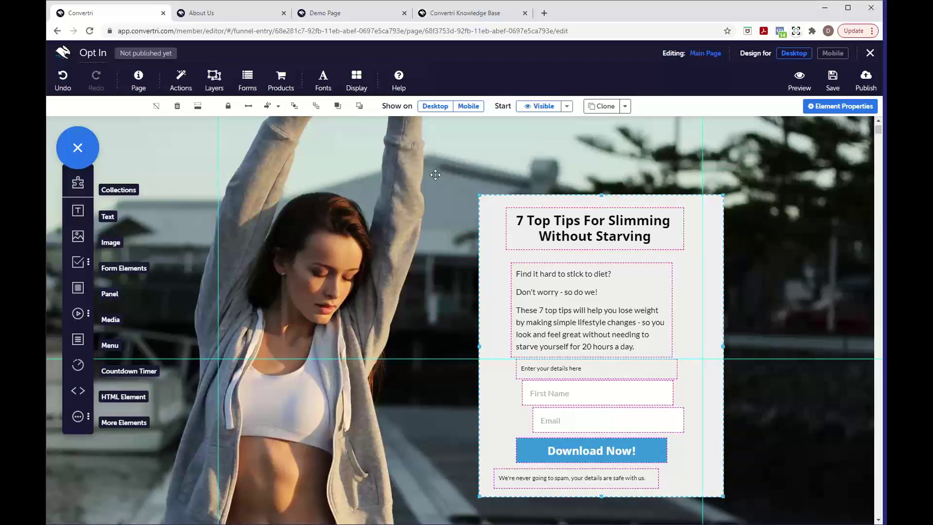
pyautogui.click(279, 109)
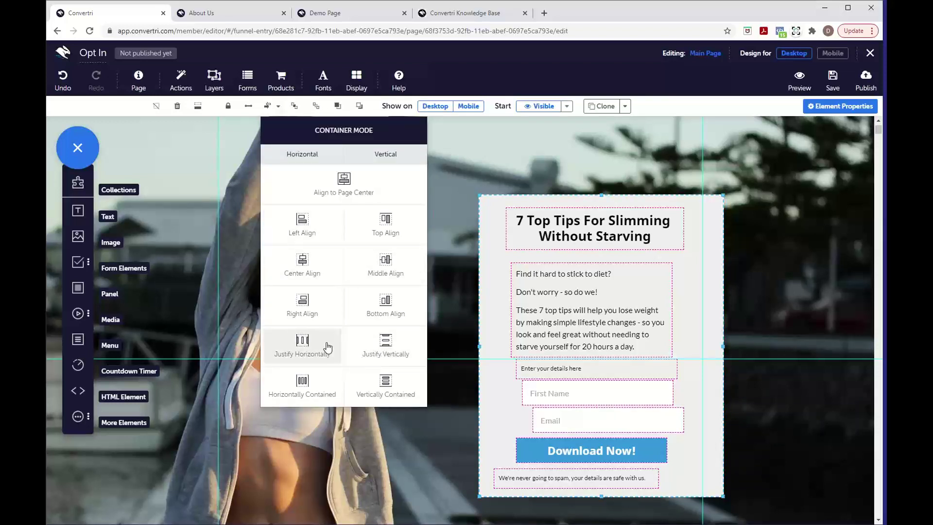
pyautogui.click(319, 270)
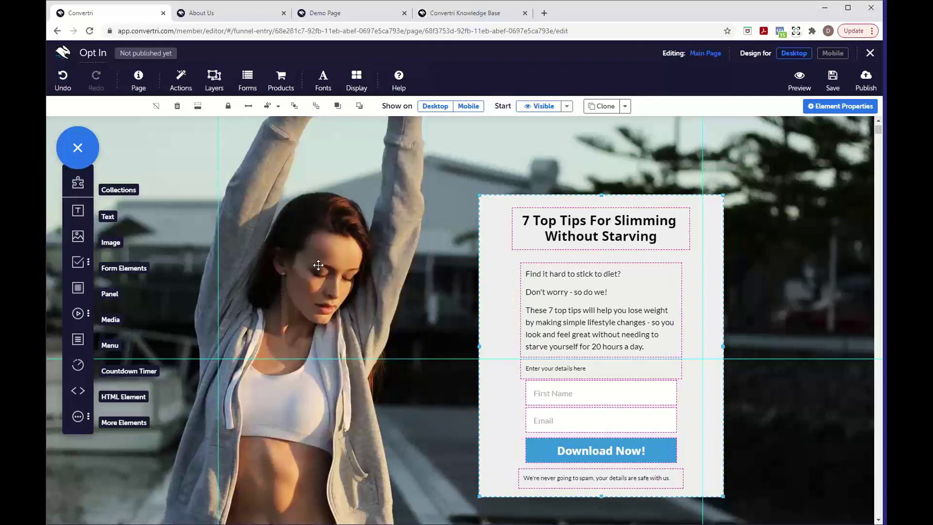
# Nudge the body text block in the opt-in panel up slightly, closer to the headline
pyautogui.click(616, 264)
pyautogui.press('Up')
pyautogui.press('Up')
pyautogui.press('Up')
pyautogui.press('Up')
pyautogui.press('Up')
pyautogui.press('Up')
pyautogui.press('Up')
pyautogui.press('Up')
pyautogui.press('Up')
pyautogui.press('Up')
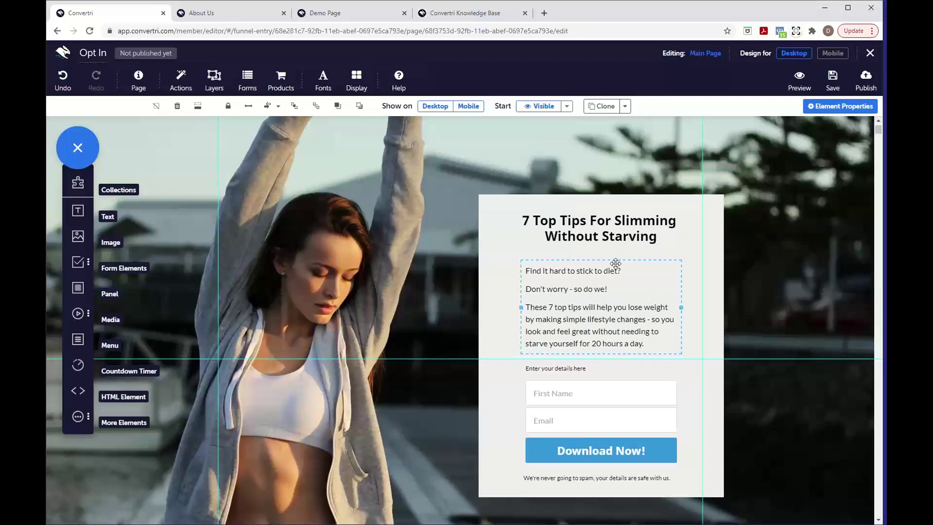
# Nudge the Download Now! button down slightly and distribute it vertically with the First Name and Email fields
pyautogui.click(599, 455)
pyautogui.press('Down')
pyautogui.press('Down')
pyautogui.press('Down')
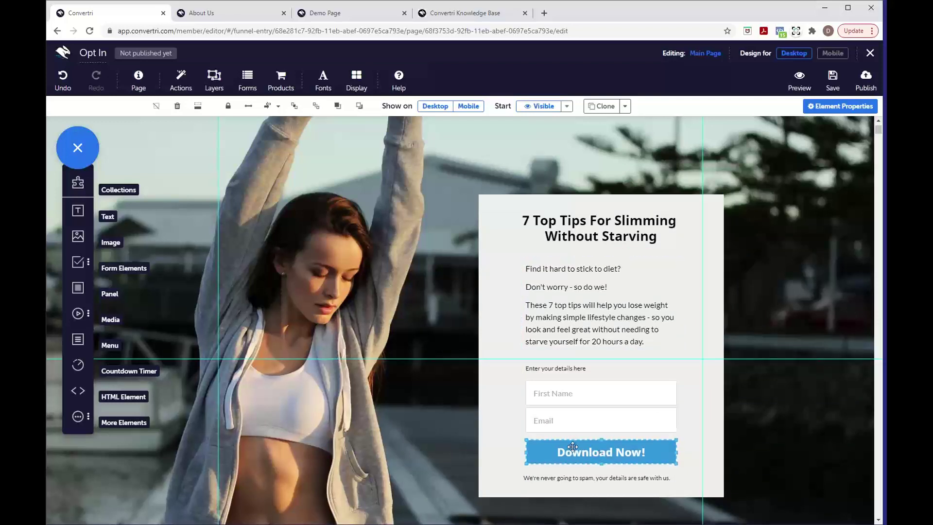
pyautogui.click(574, 417)
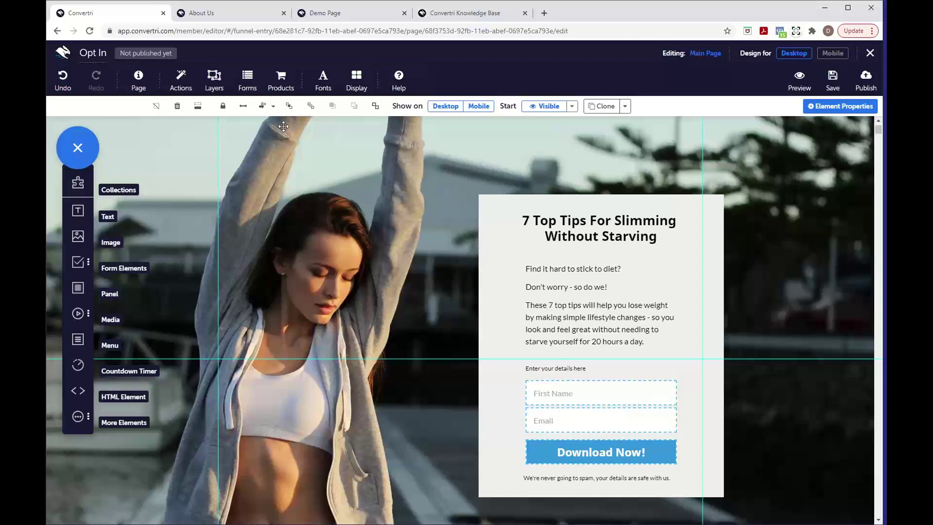
pyautogui.click(275, 112)
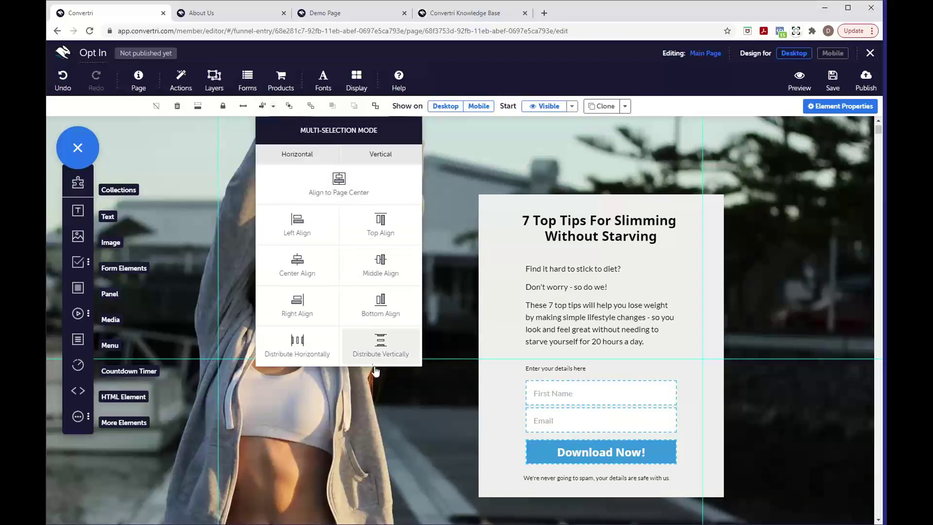
pyautogui.click(370, 350)
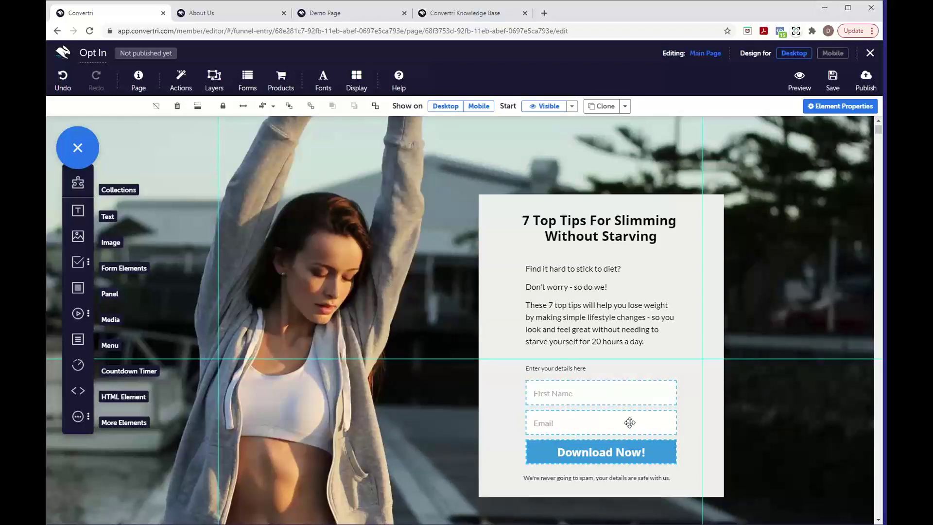
# Center the "We're never going to spam, your details are safe with us." text within its text box
pyautogui.click(671, 475)
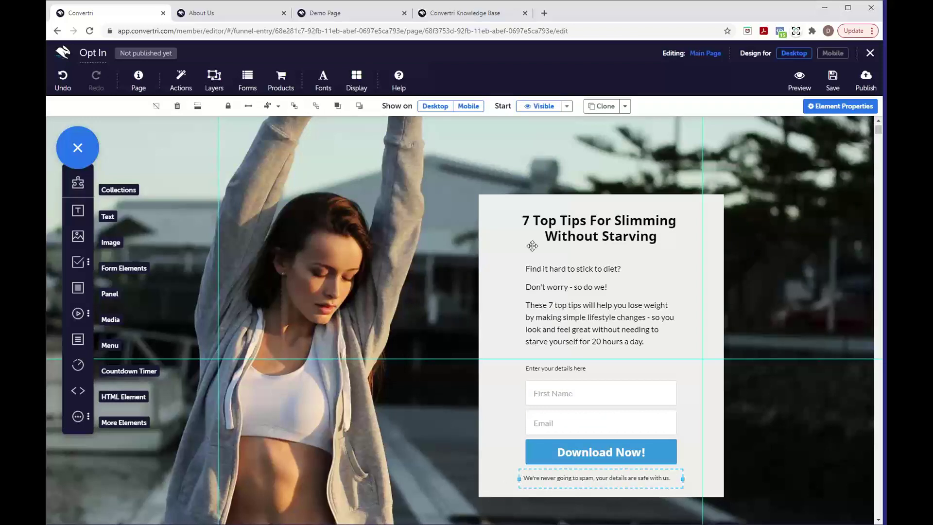
pyautogui.moveTo(675, 479); pyautogui.dragTo(489, 469)
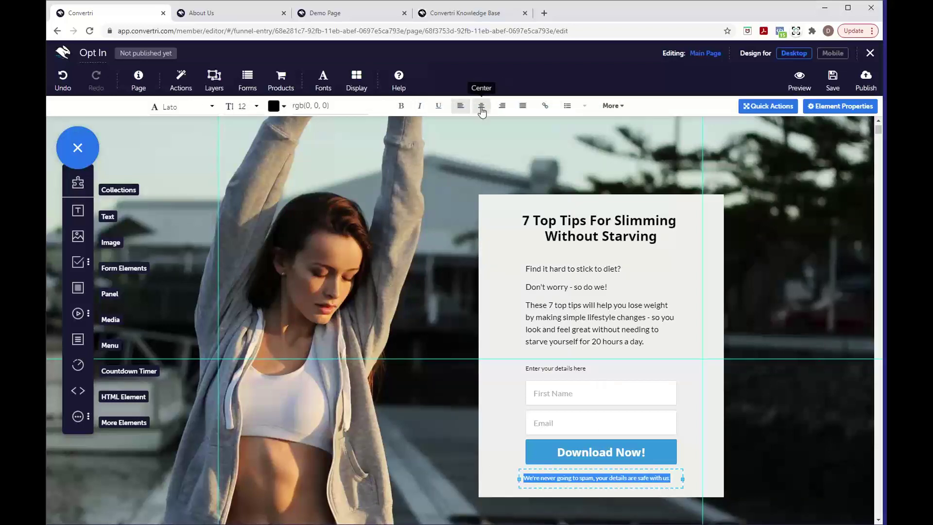
pyautogui.click(481, 111)
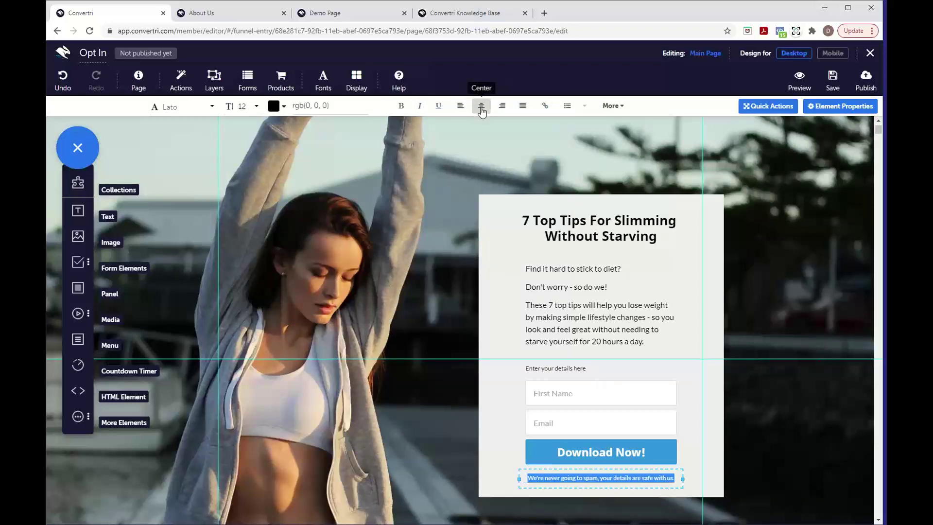
# Make the opt-in panel's background fill semi-transparent with the color rgba(239, 239, 239, 0.6)
pyautogui.click(707, 420)
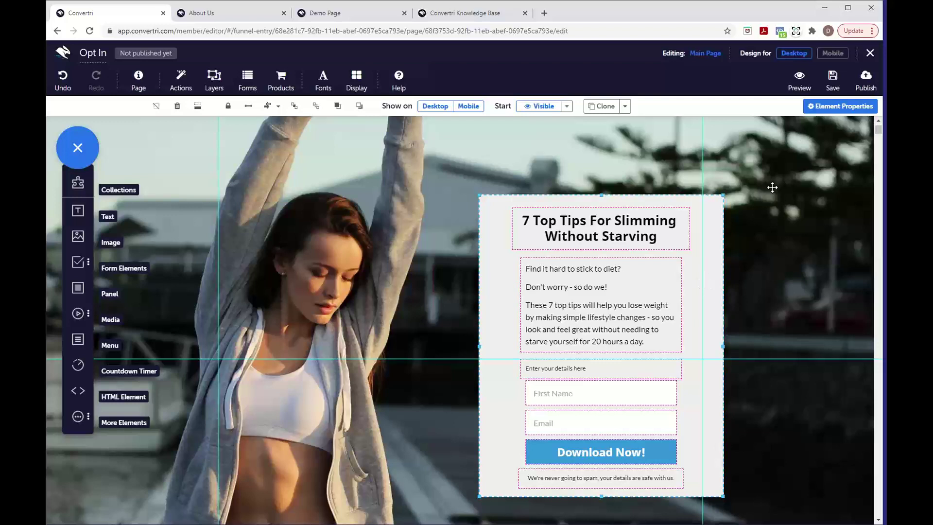
pyautogui.click(818, 113)
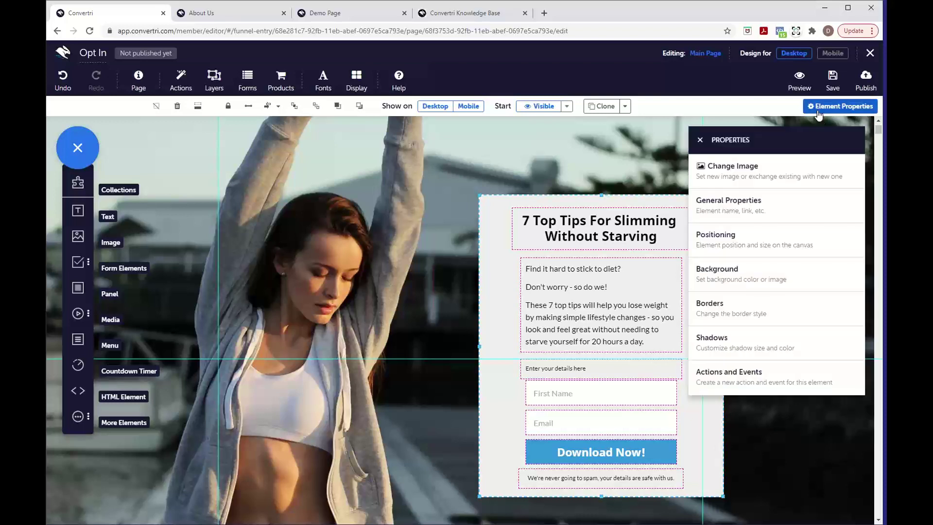
pyautogui.click(761, 273)
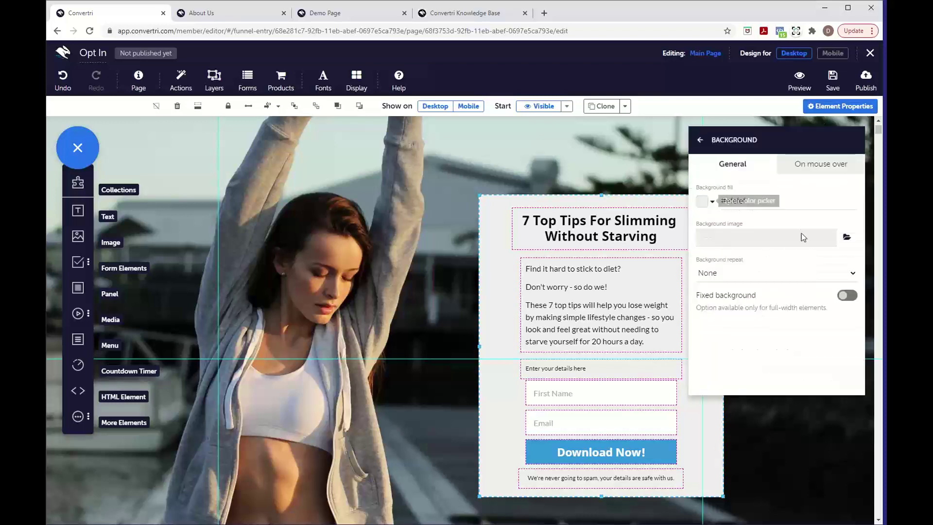
pyautogui.click(705, 202)
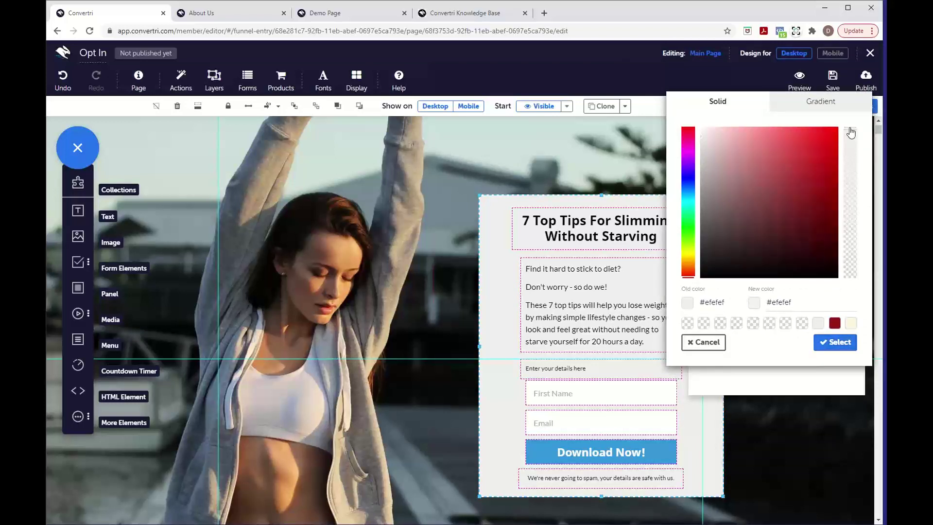
pyautogui.moveTo(851, 133); pyautogui.dragTo(854, 194)
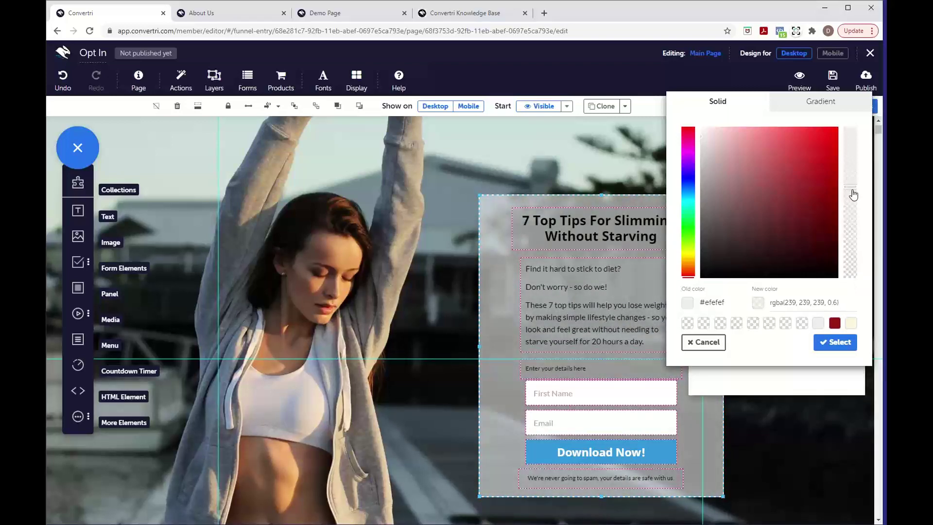
pyautogui.click(838, 343)
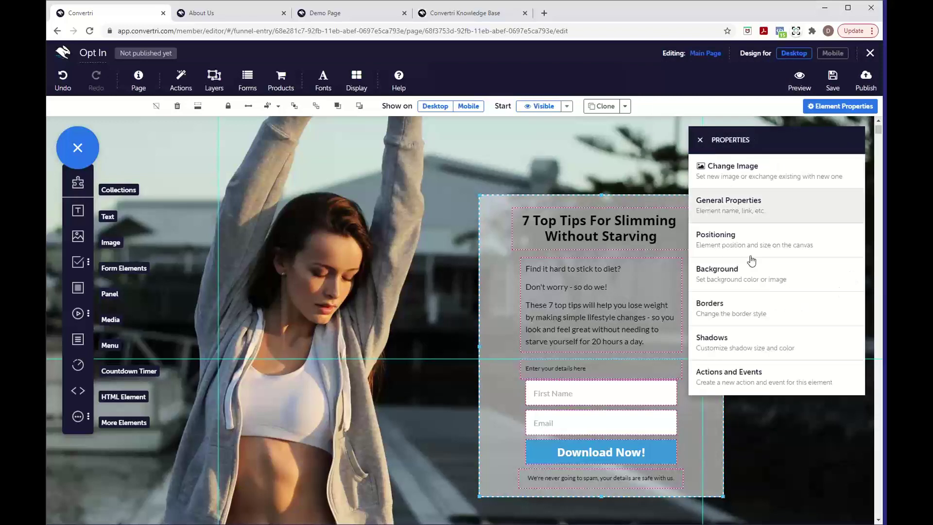
# Round all corners of the opt-in panel with a single border radius of about 20 and close its properties
pyautogui.click(767, 307)
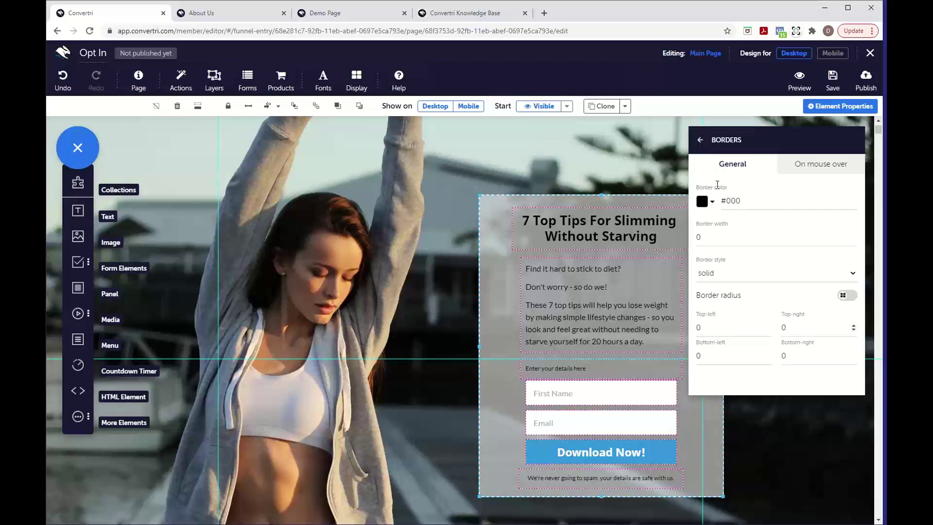
pyautogui.click(845, 300)
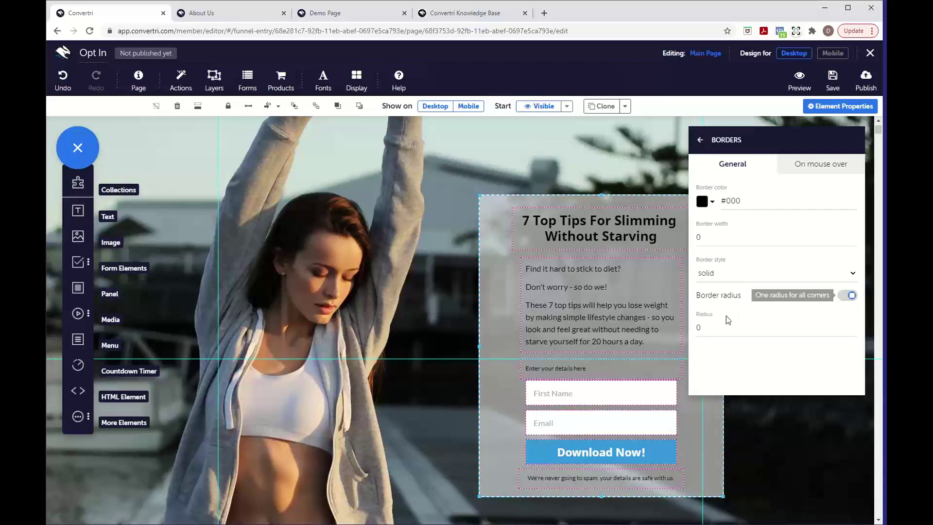
pyautogui.click(707, 328)
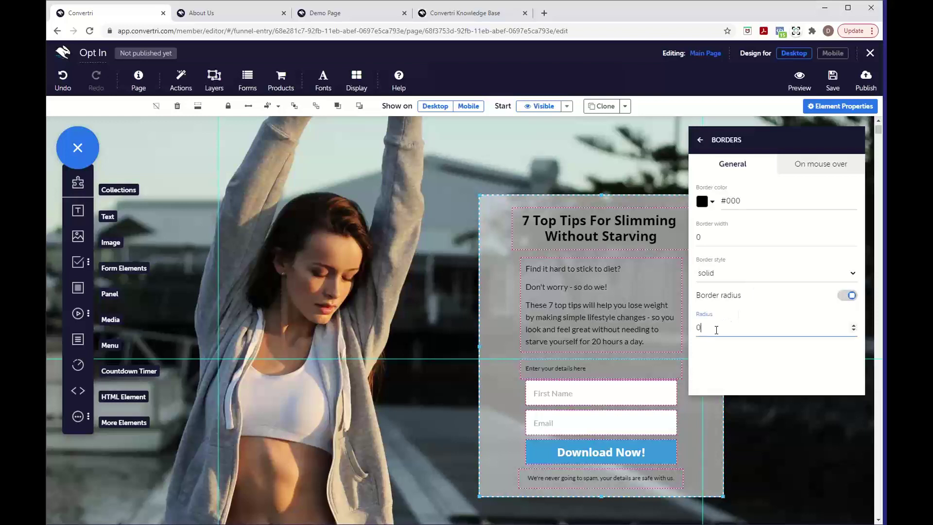
pyautogui.write('20')
pyautogui.click(796, 370)
pyautogui.click(854, 327)
pyautogui.click(854, 332)
pyautogui.click(854, 332)
pyautogui.click(774, 421)
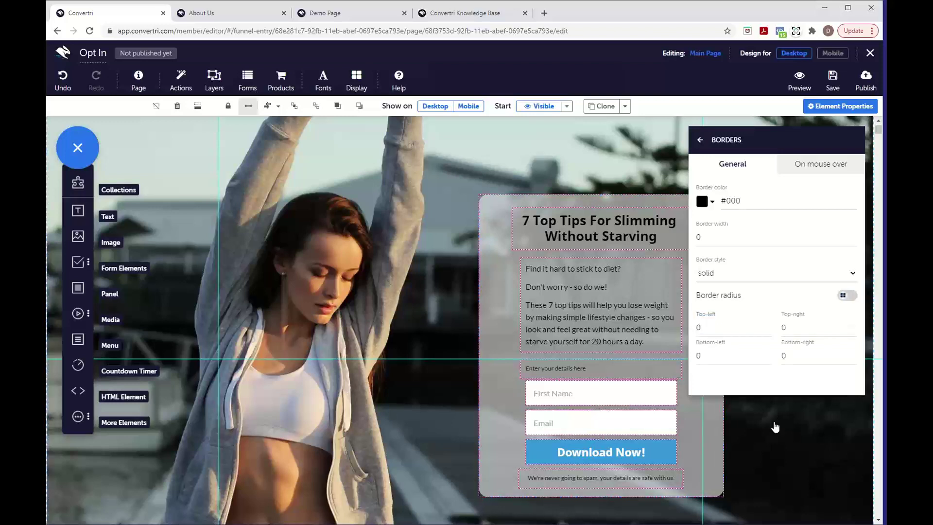
pyautogui.click(700, 140)
pyautogui.click(700, 141)
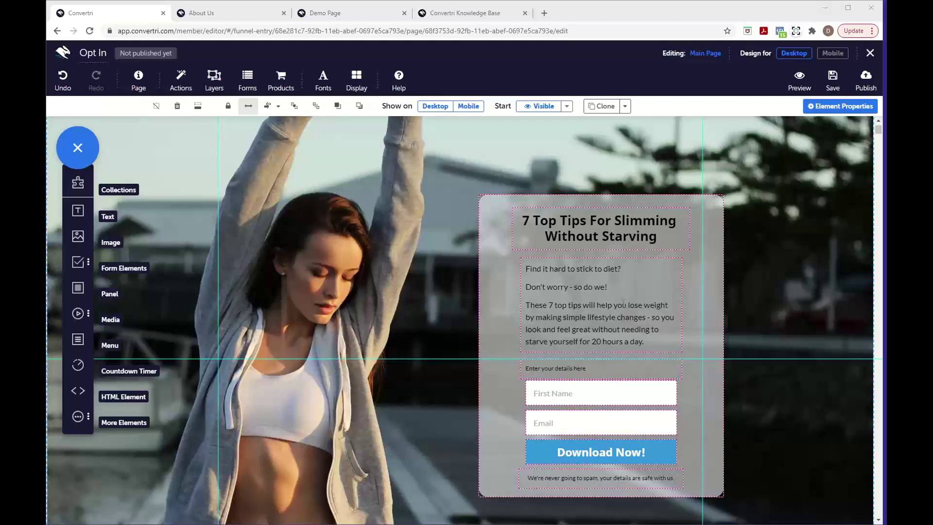
# Offset the First Name field, body text and Download Now! button slightly to the left, moving the text up and the button down
pyautogui.click(574, 400)
pyautogui.moveTo(573, 406); pyautogui.dragTo(569, 406)
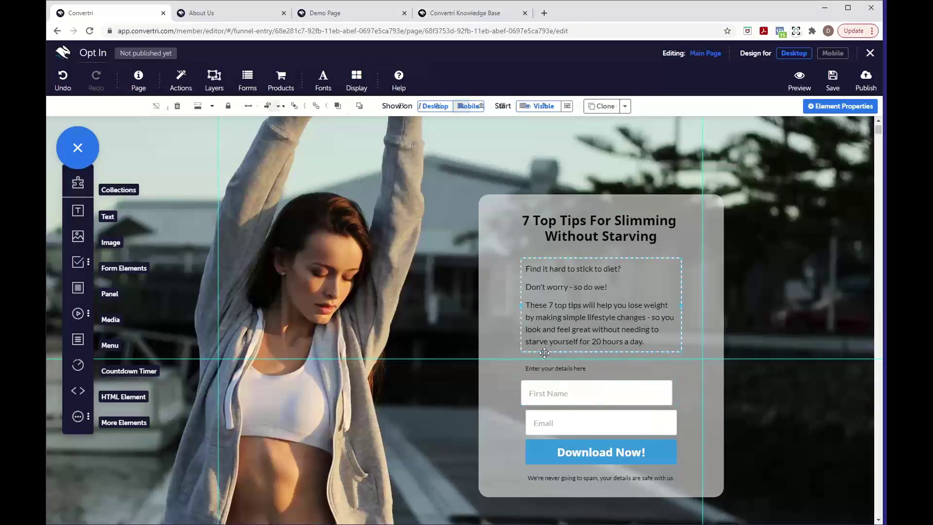
pyautogui.click(573, 308)
pyautogui.moveTo(572, 307); pyautogui.dragTo(558, 306)
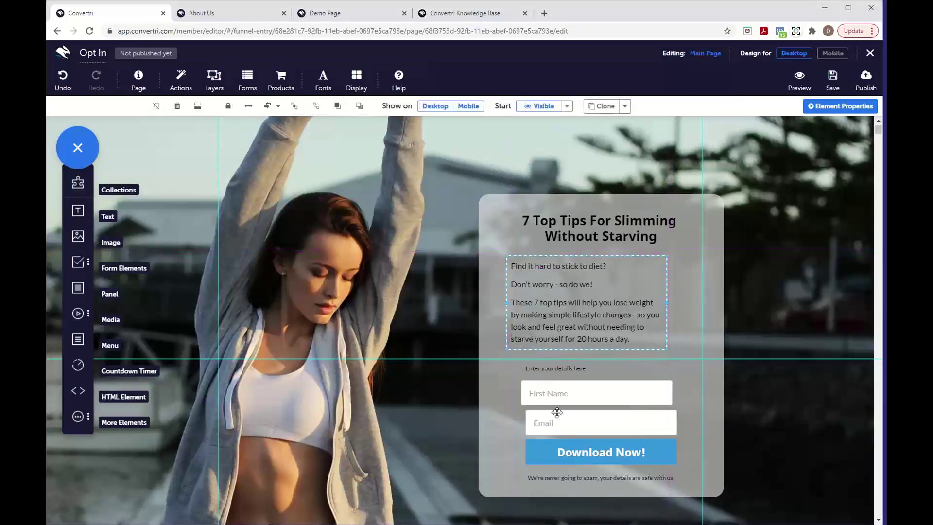
pyautogui.click(557, 448)
pyautogui.moveTo(557, 448); pyautogui.dragTo(548, 454)
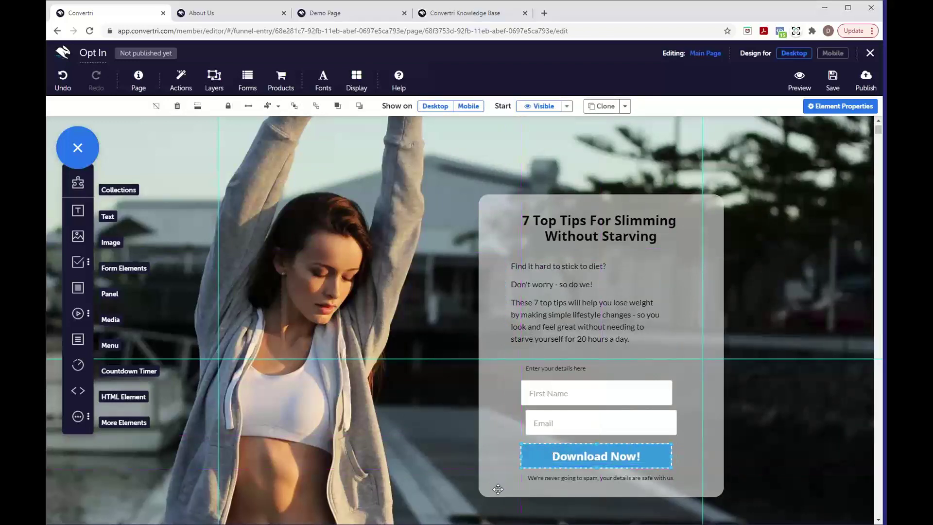
# Center-align the opt-in panel's offset elements horizontally within the panel
pyautogui.click(498, 489)
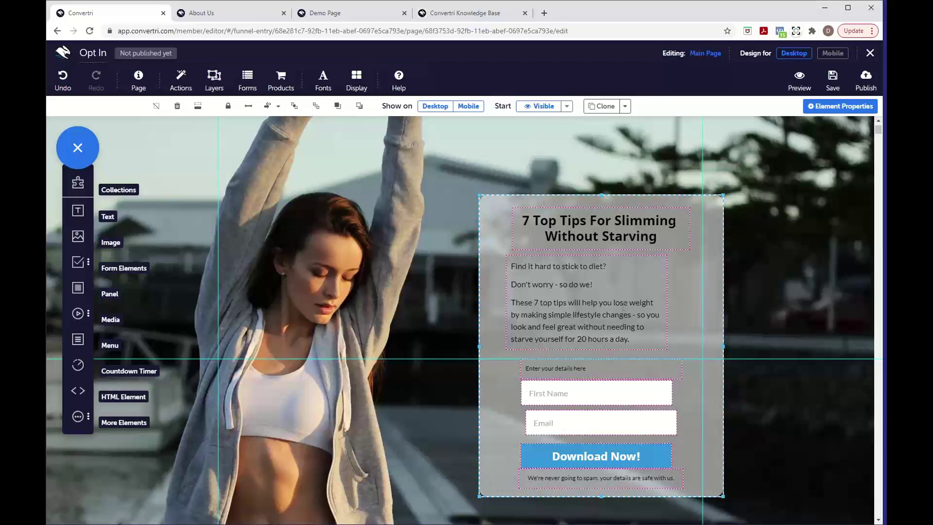
pyautogui.click(278, 111)
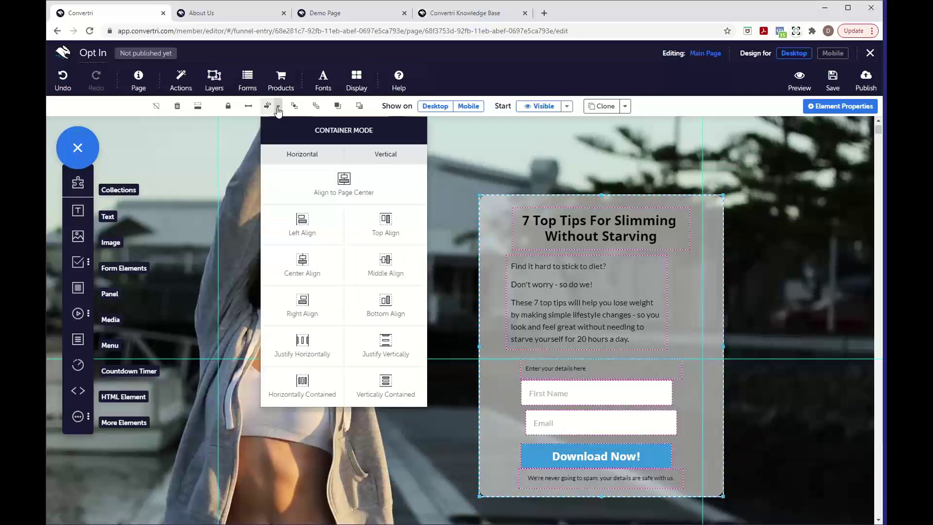
pyautogui.click(326, 267)
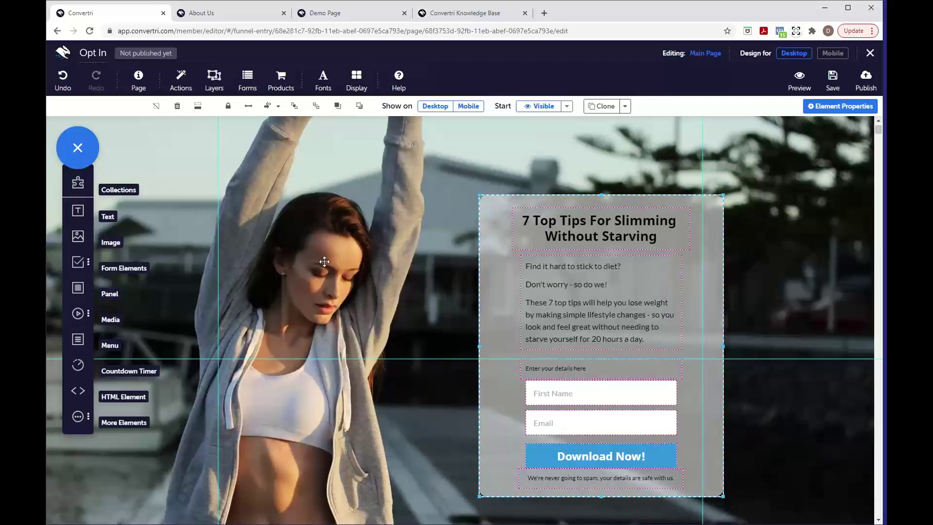
# Distribute the First Name field, Email field and Download Now! button vertically with even spacing, and deselect them
pyautogui.click(651, 451)
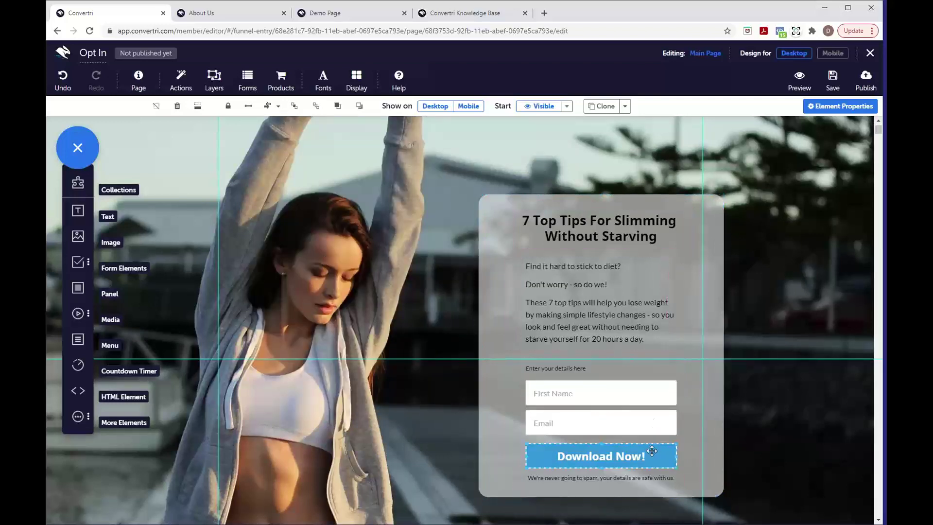
pyautogui.keyDown('shift'); pyautogui.click(601, 431); pyautogui.keyUp('shift')
pyautogui.keyDown('shift'); pyautogui.click(583, 396); pyautogui.keyUp('shift')
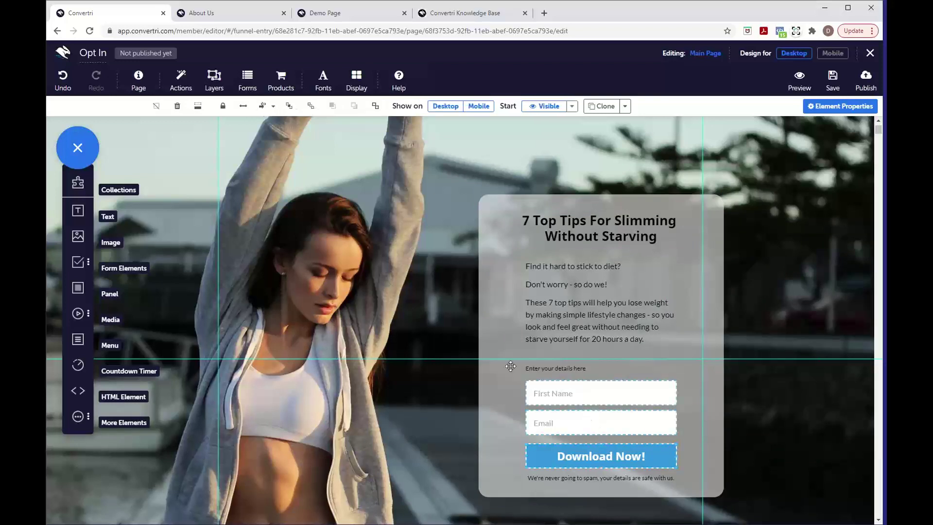
pyautogui.click(274, 107)
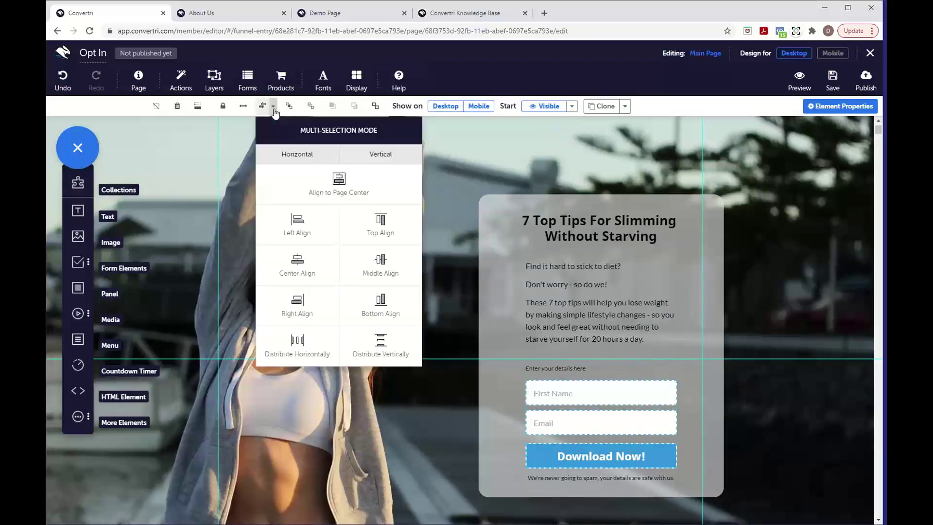
pyautogui.click(393, 341)
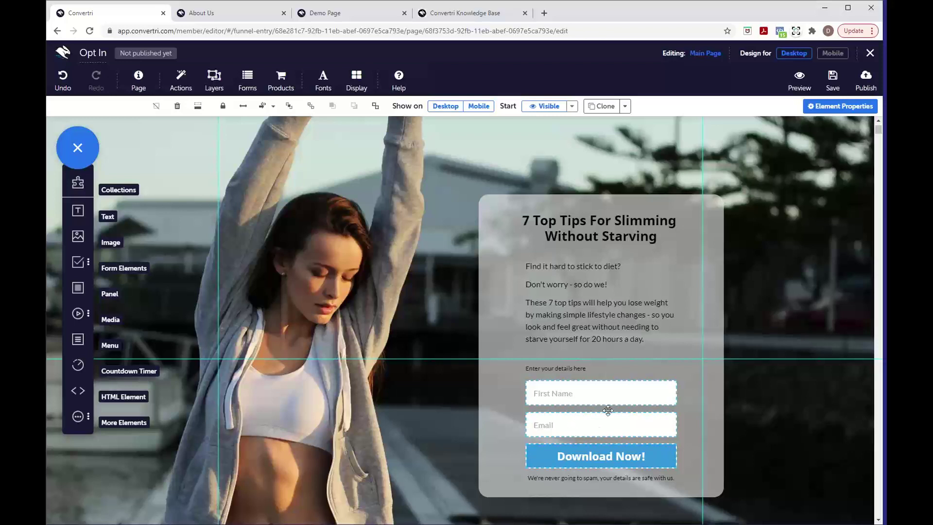
pyautogui.click(762, 431)
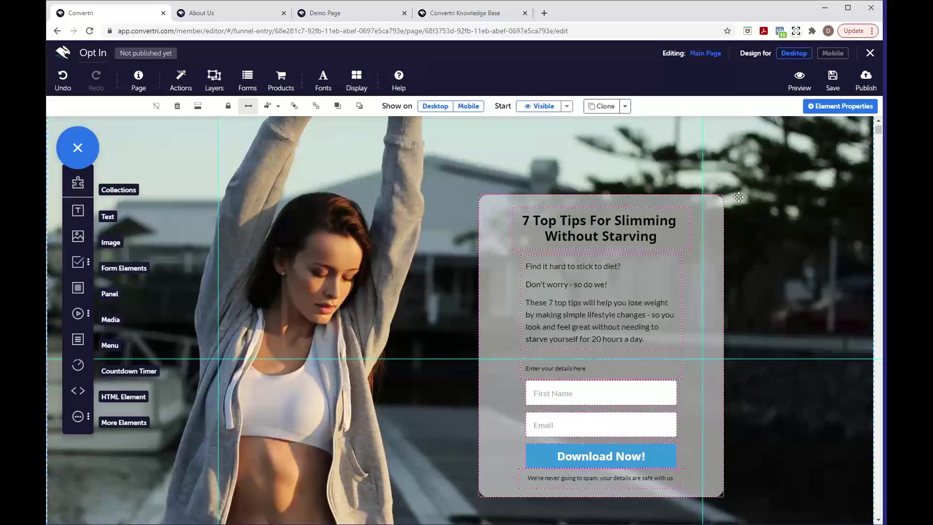
# Add a text element reading "Privacy Policy" to the cream footer panel beneath the hero image
pyautogui.scroll(1, 741, 197)
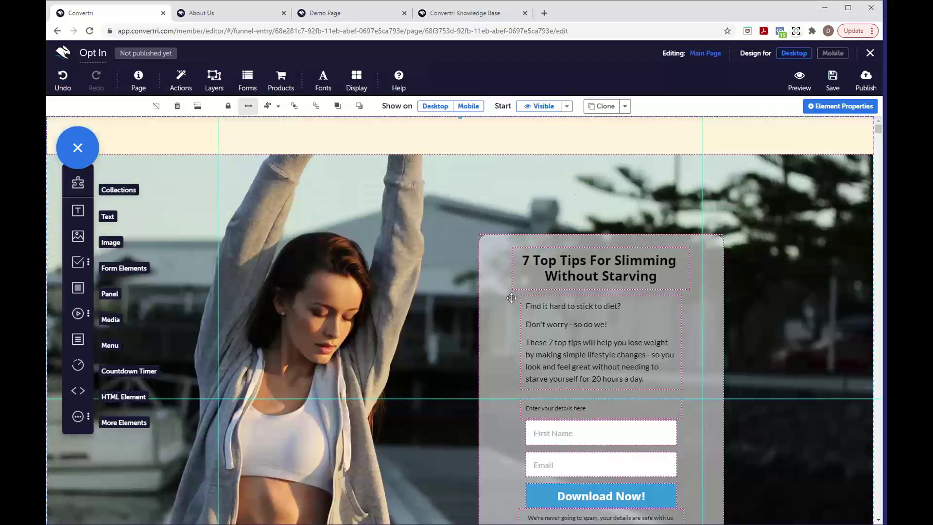
pyautogui.scroll(-3, 508, 294)
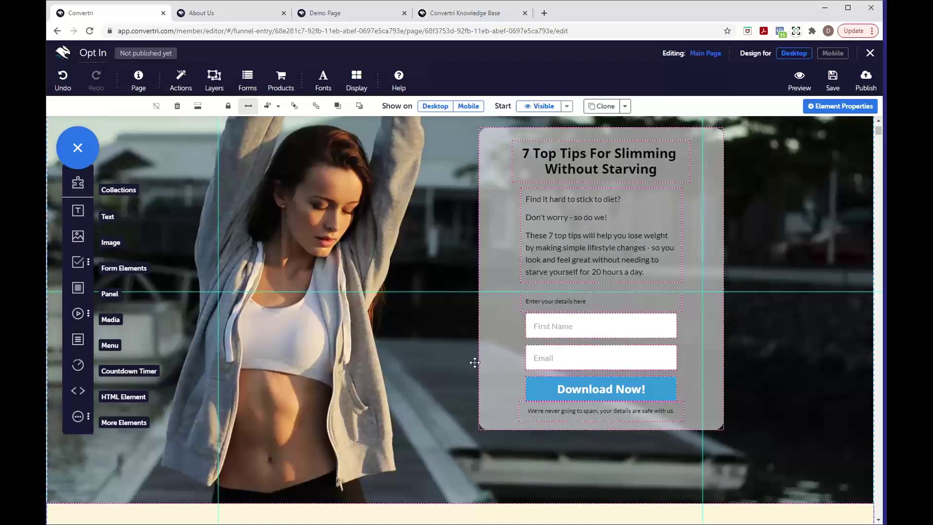
pyautogui.scroll(-1, 437, 423)
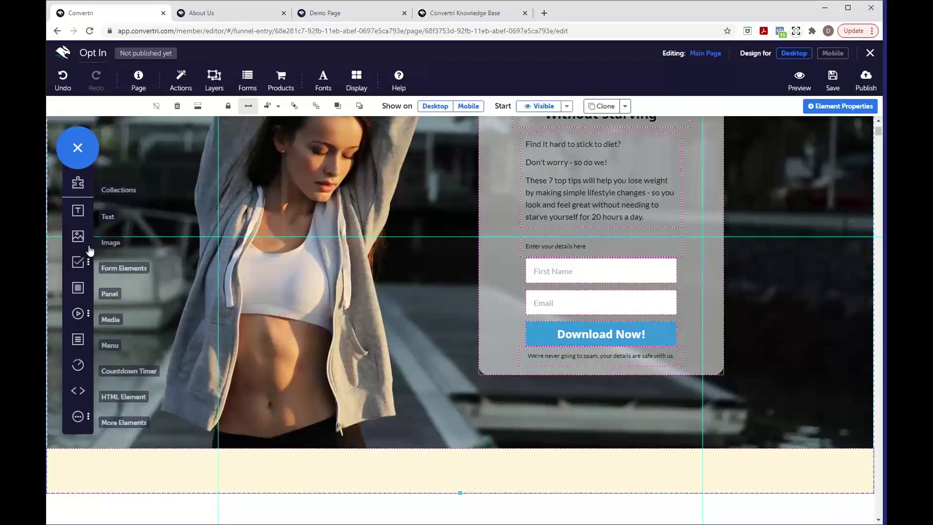
pyautogui.moveTo(77, 211); pyautogui.dragTo(428, 467)
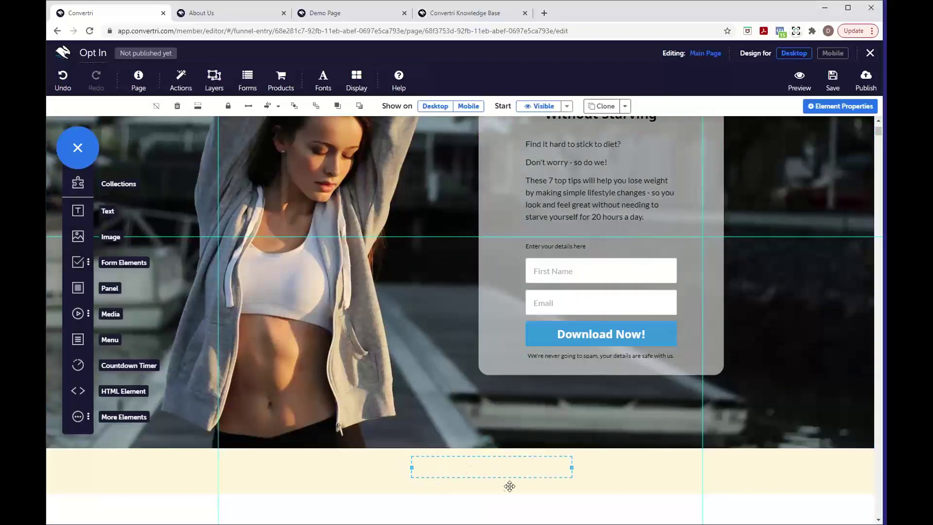
pyautogui.doubleClick(492, 467)
pyautogui.write('Pria')
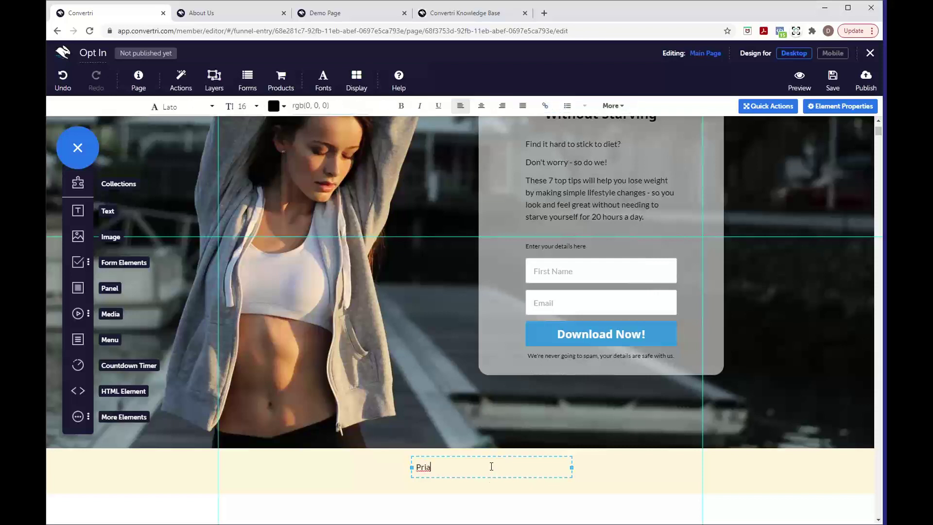
pyautogui.press('BackSpace')
pyautogui.write('vacy Policy')
pyautogui.moveTo(481, 468); pyautogui.dragTo(411, 468)
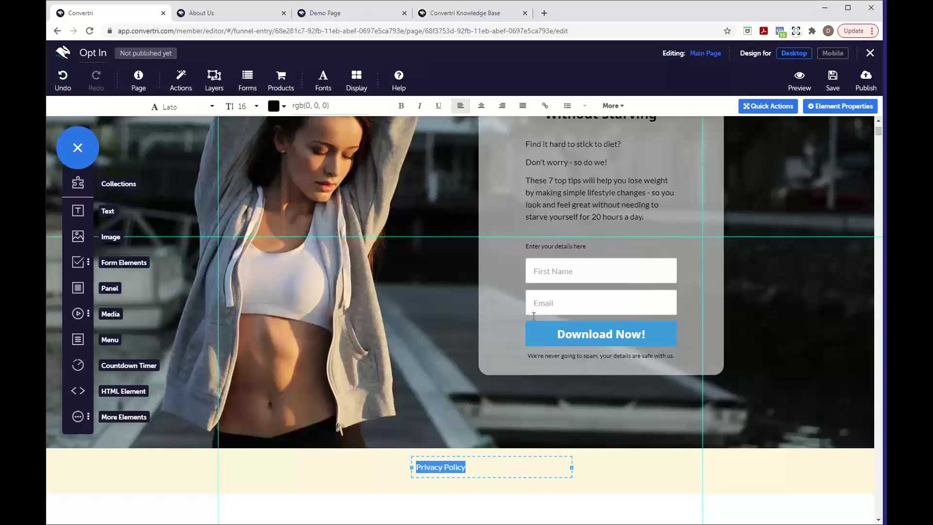
pyautogui.click(546, 107)
pyautogui.click(525, 122)
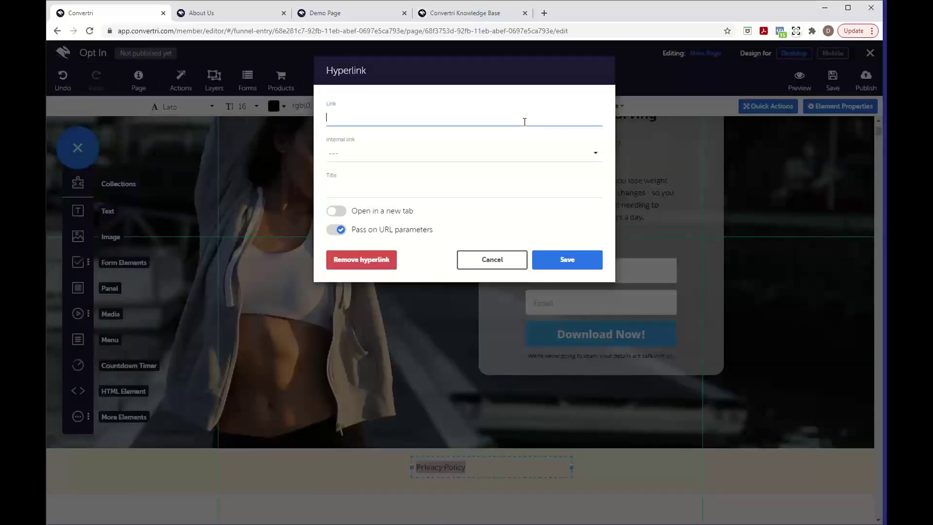
pyautogui.write('https://convertri.com/privacypolicy')
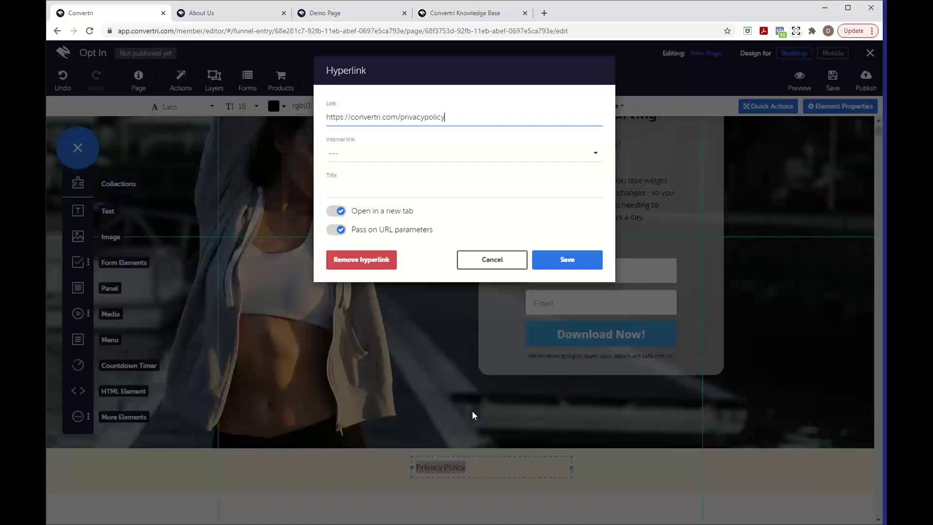
pyautogui.click(575, 265)
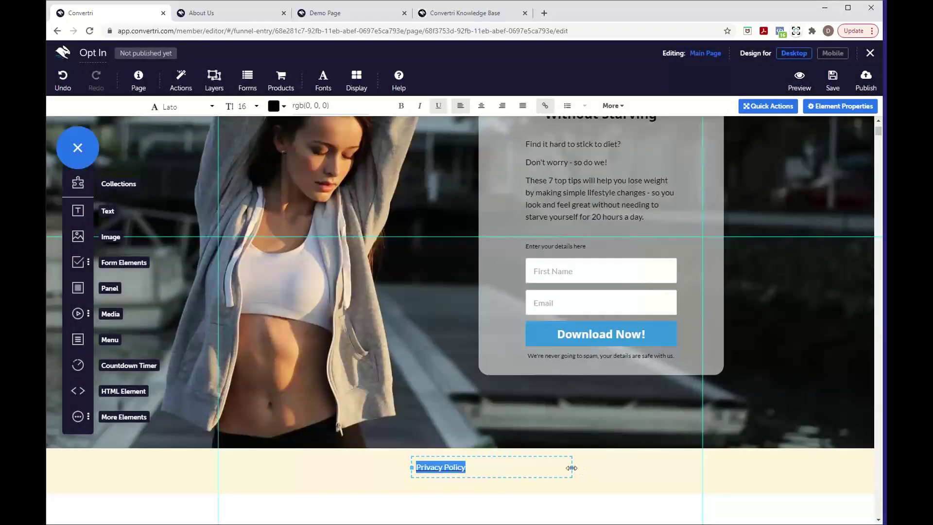
# Narrow the Privacy Policy text box to fit its words, align it to the page center and center its text
pyautogui.moveTo(572, 468); pyautogui.dragTo(483, 462)
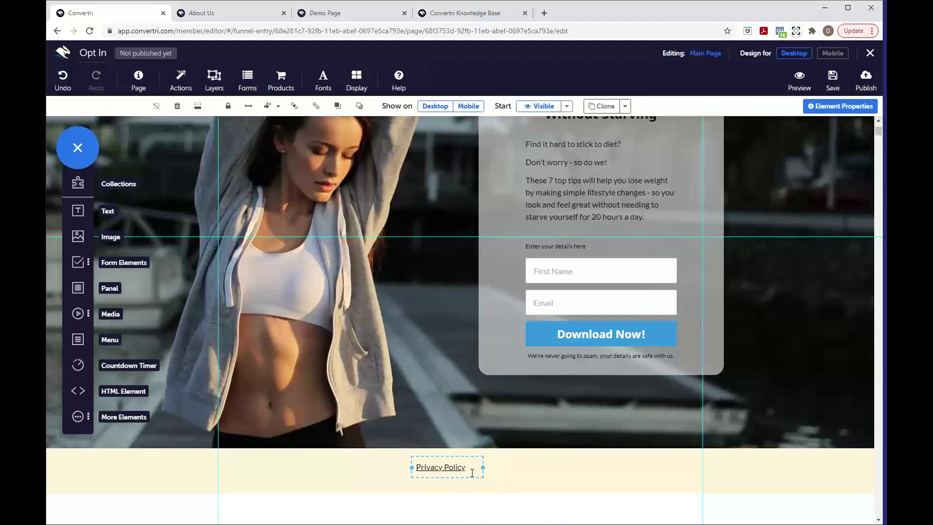
pyautogui.click(279, 107)
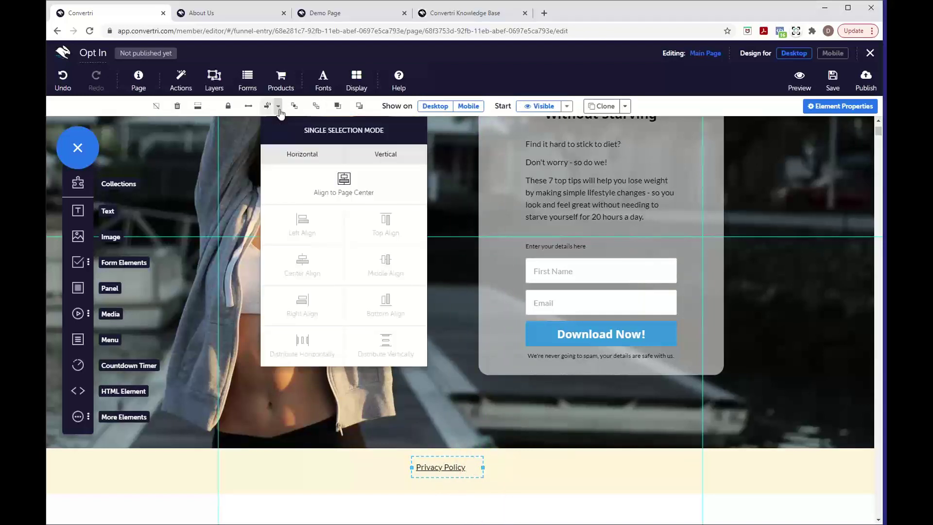
pyautogui.click(340, 183)
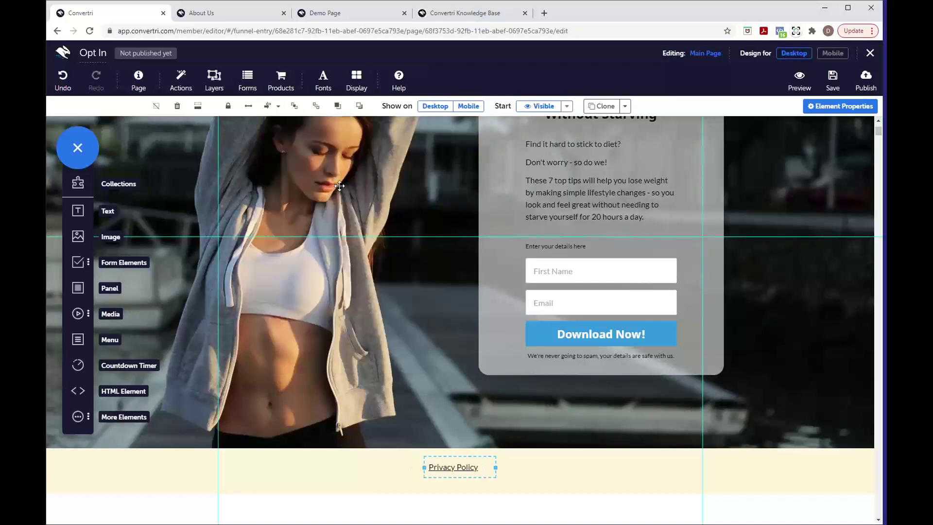
pyautogui.moveTo(487, 466); pyautogui.dragTo(428, 465)
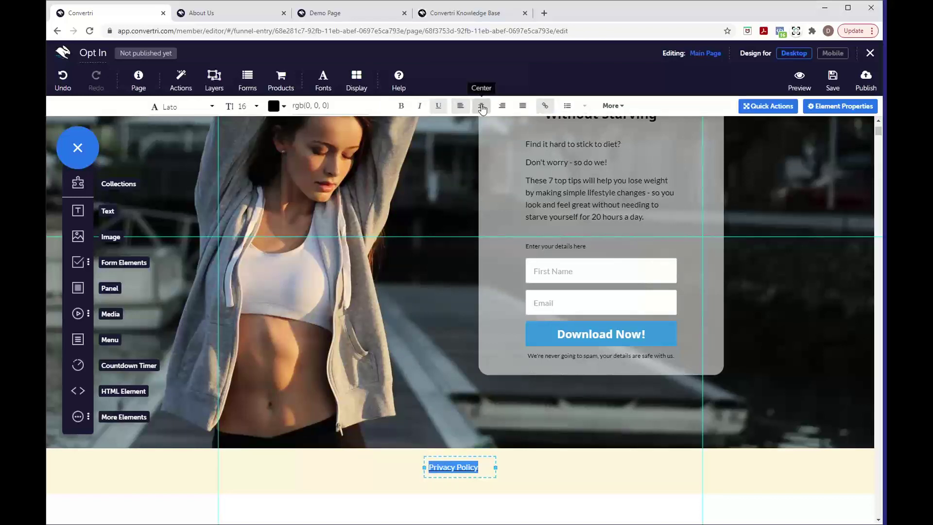
pyautogui.click(482, 107)
pyautogui.click(493, 474)
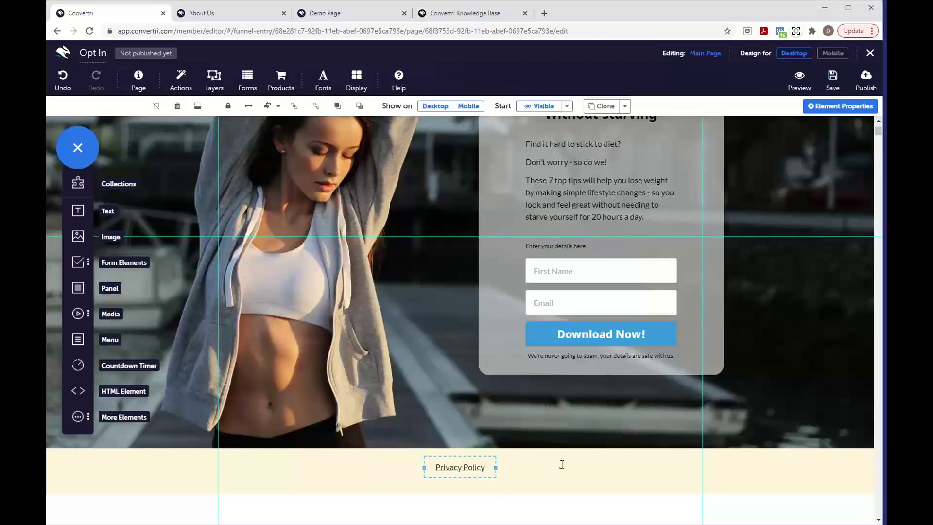
# Switch to the mobile design and examine the opt-in page's layout from the header panel to the Privacy Policy footer
pyautogui.scroll(3, 568, 406)
pyautogui.scroll(-4, 567, 403)
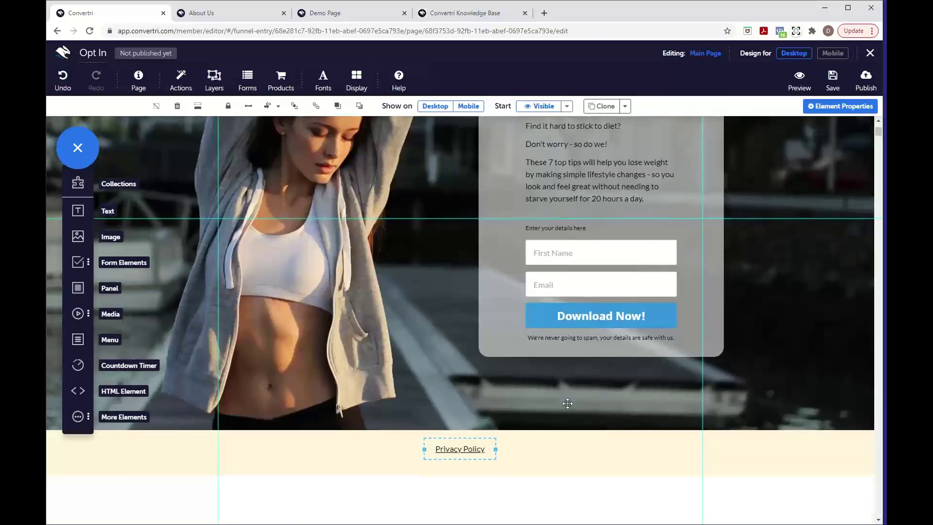
pyautogui.scroll(5, 568, 403)
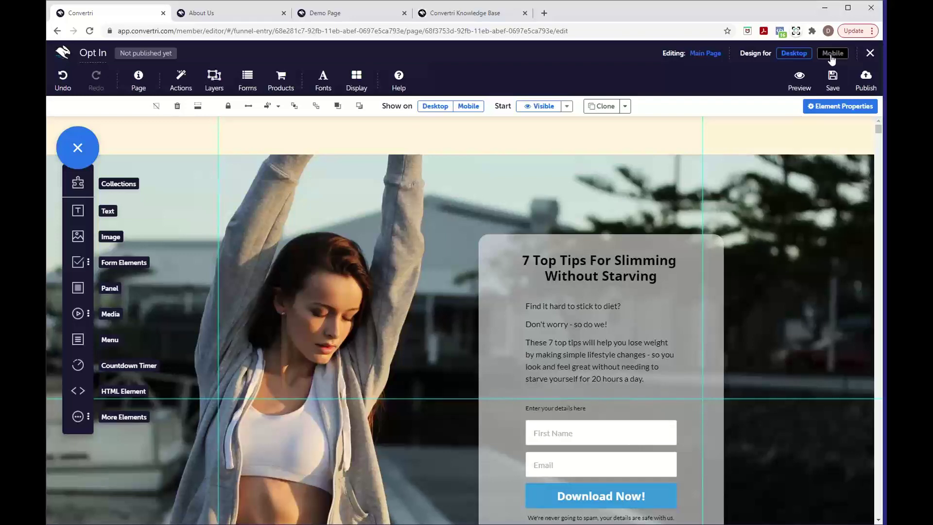
pyautogui.click(832, 53)
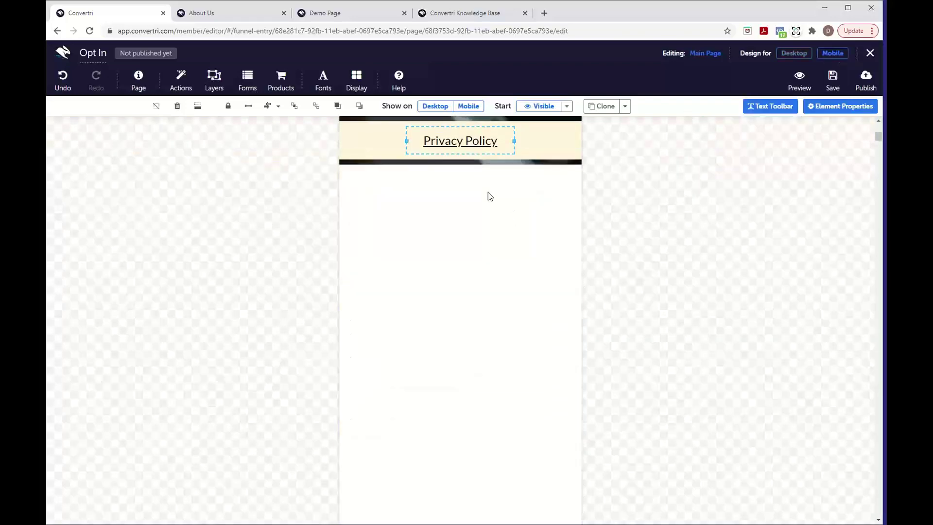
pyautogui.scroll(10, 488, 192)
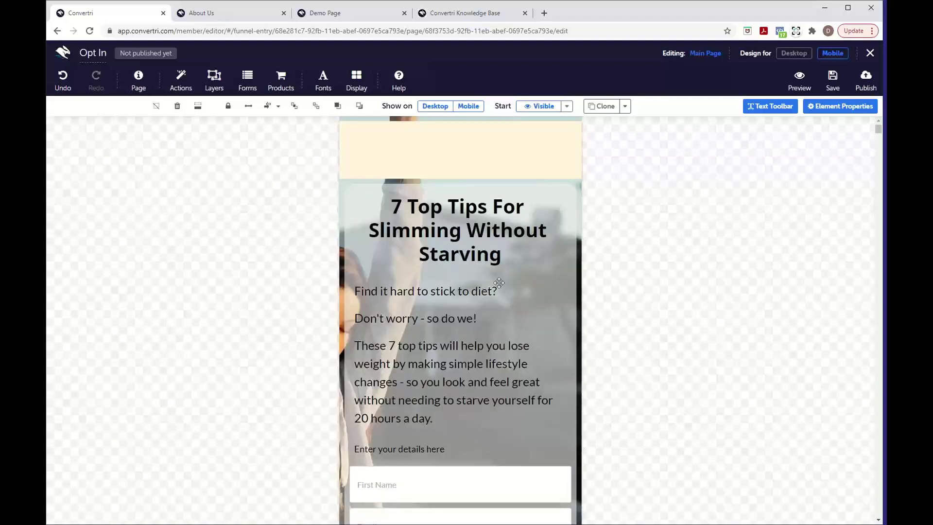
pyautogui.scroll(-1, 517, 271)
pyautogui.scroll(-2, 517, 271)
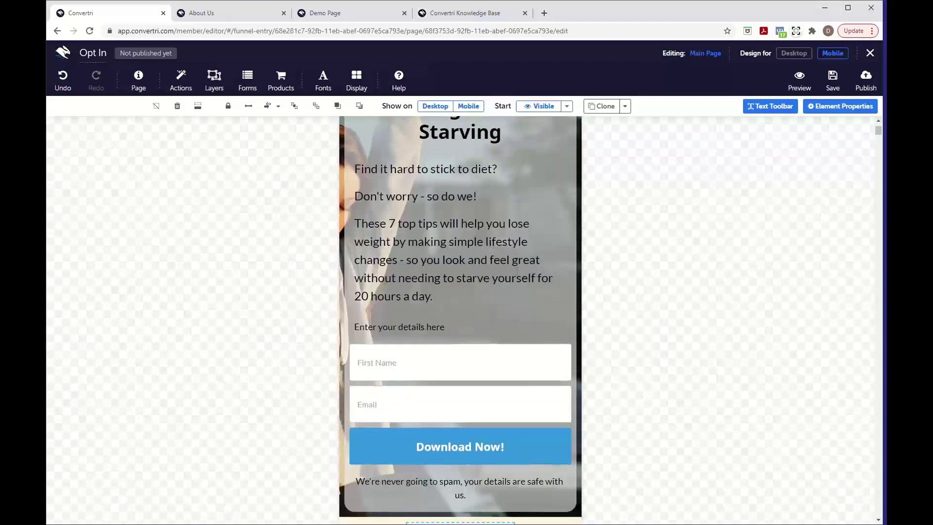
pyautogui.scroll(3, 513, 280)
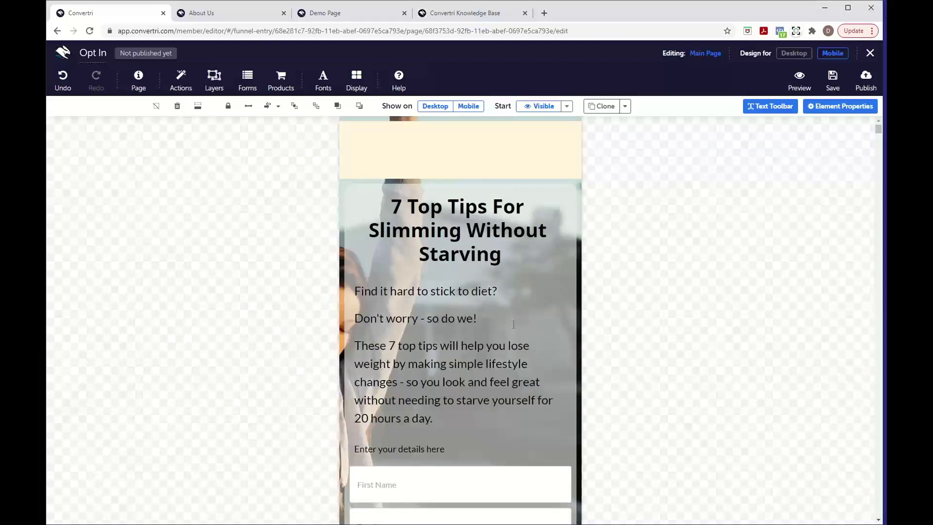
pyautogui.scroll(-6, 514, 324)
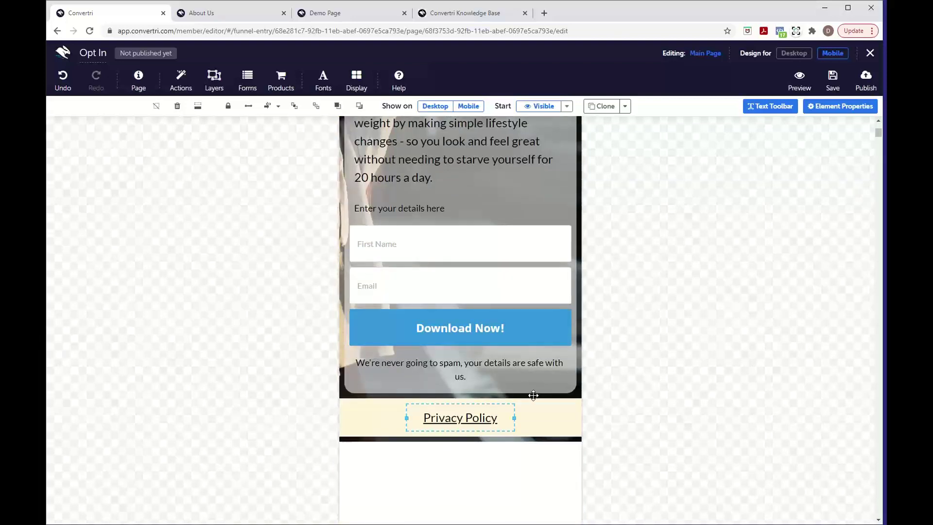
pyautogui.click(533, 395)
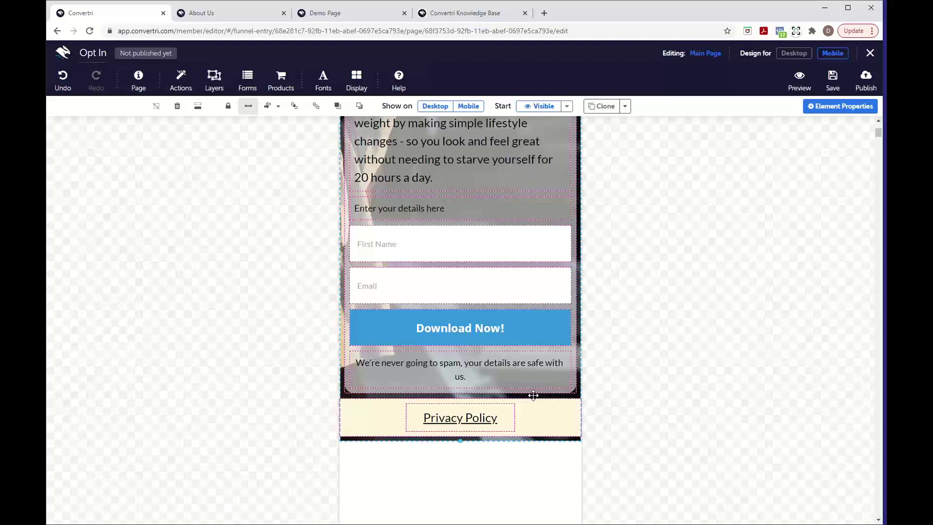
pyautogui.scroll(5, 534, 395)
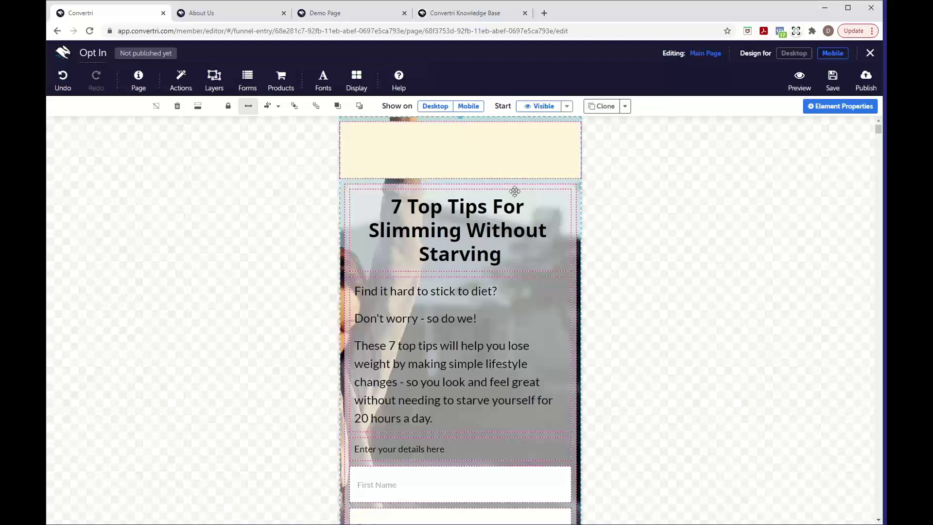
pyautogui.scroll(-2, 515, 193)
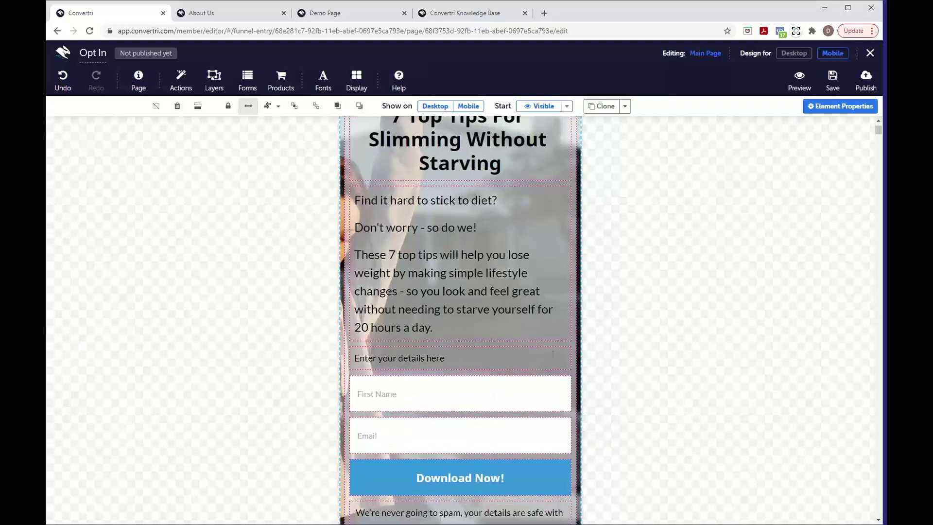
pyautogui.scroll(2, 566, 263)
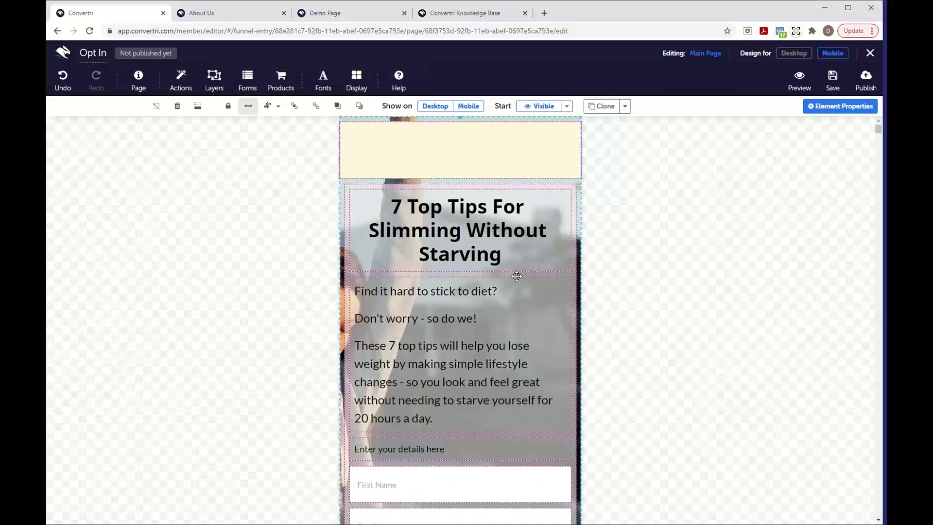
# In the mobile design, place the headline beneath the body text and the body text at the panel's top, and compare with the desktop design
pyautogui.click(507, 270)
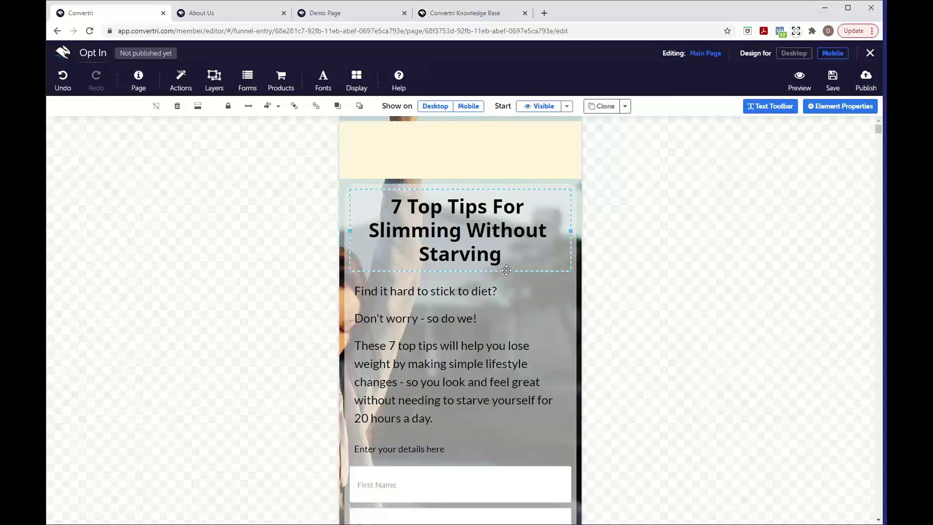
pyautogui.moveTo(506, 270); pyautogui.dragTo(505, 440)
pyautogui.click(453, 267)
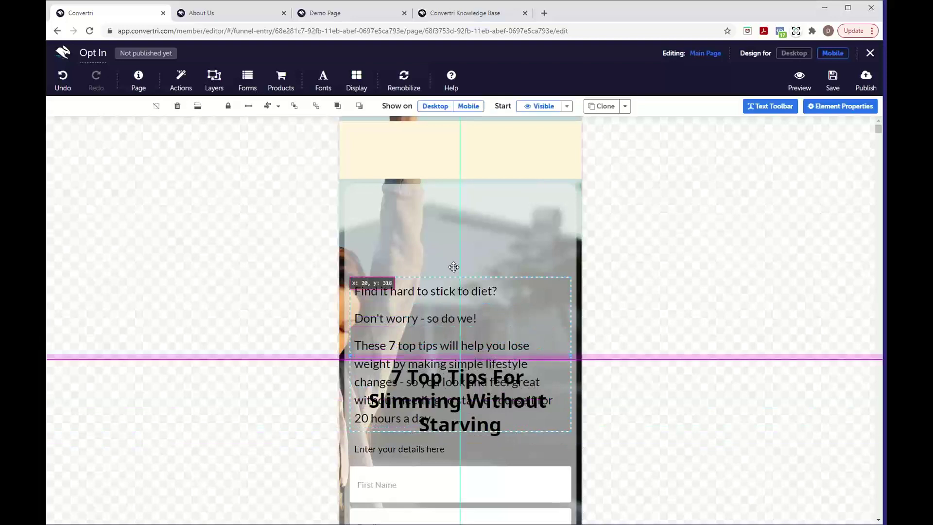
pyautogui.moveTo(453, 267); pyautogui.dragTo(452, 194)
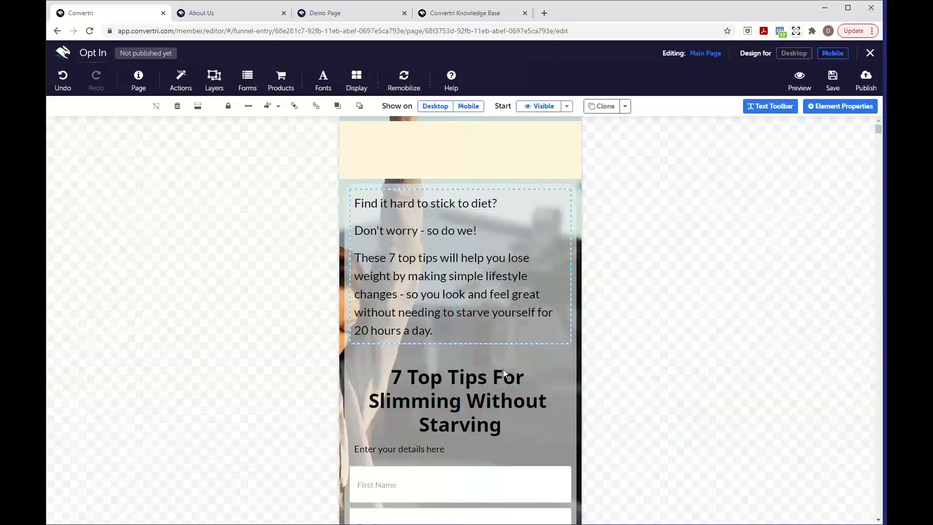
pyautogui.click(794, 54)
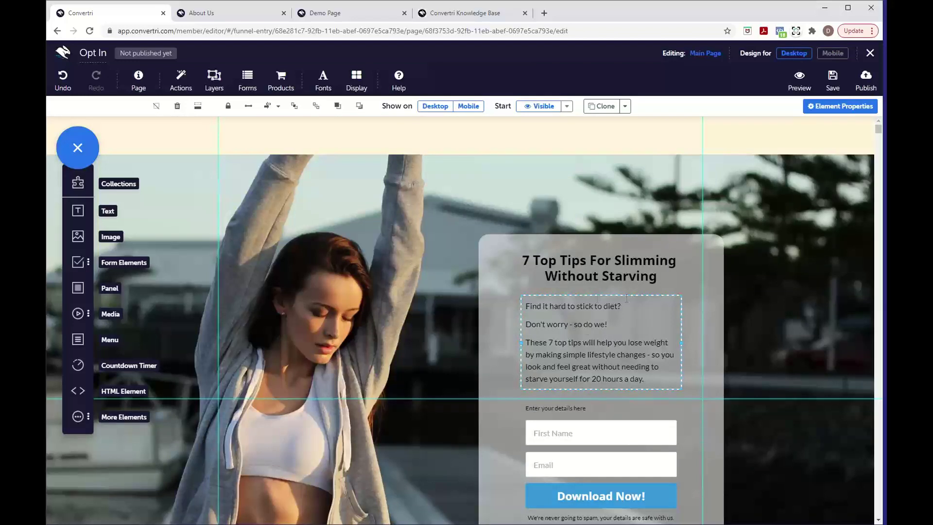
pyautogui.click(833, 54)
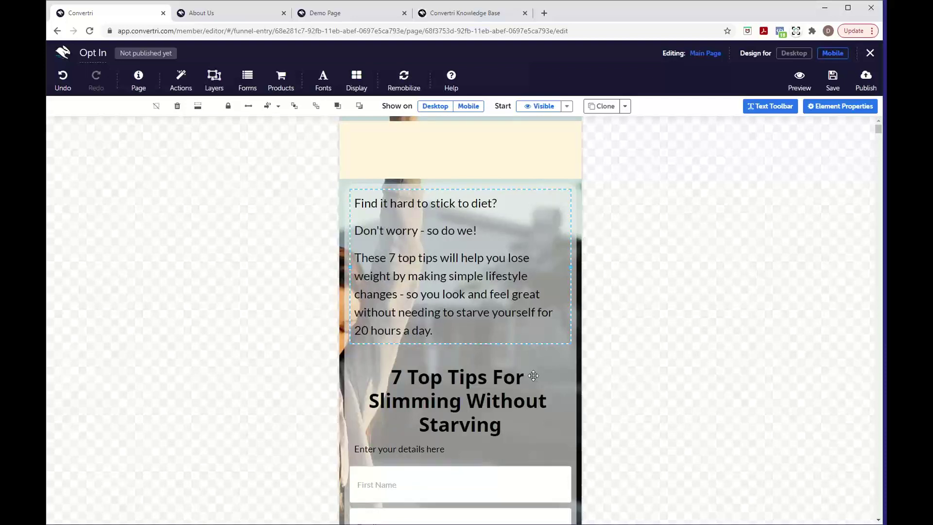
# Set the mobile font size scaling of the body text beginning "Find it hard to stick to diet?" to 120%
pyautogui.moveTo(446, 331); pyautogui.dragTo(349, 202)
pyautogui.moveTo(460, 336); pyautogui.dragTo(356, 205)
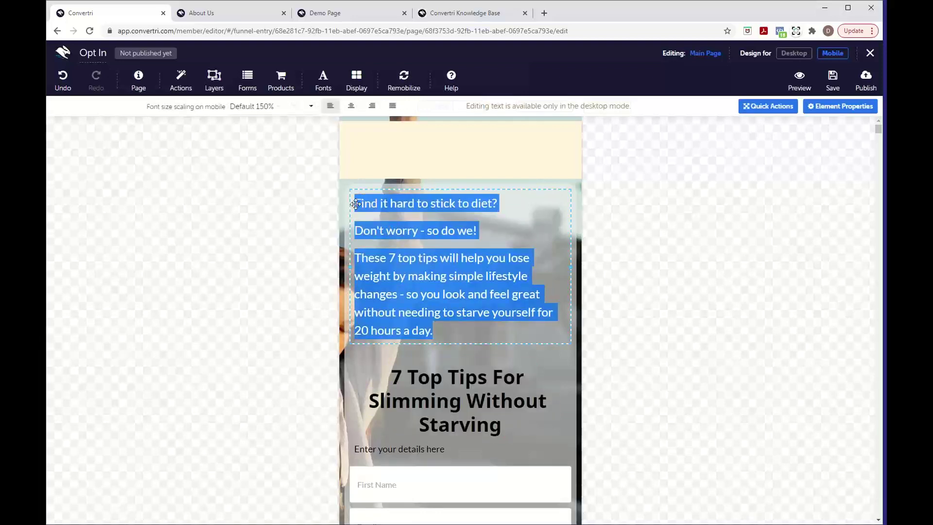
pyautogui.click(259, 111)
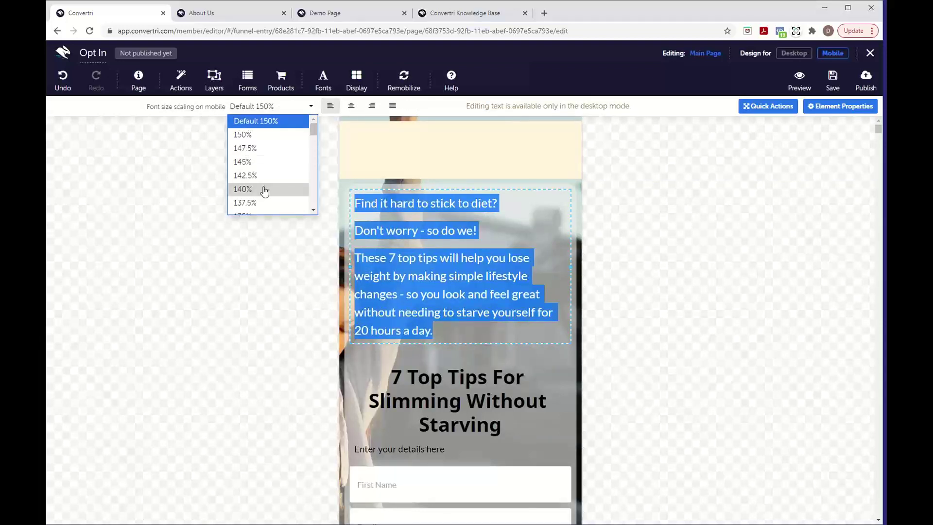
pyautogui.scroll(-6, 273, 161)
pyautogui.scroll(-3, 271, 162)
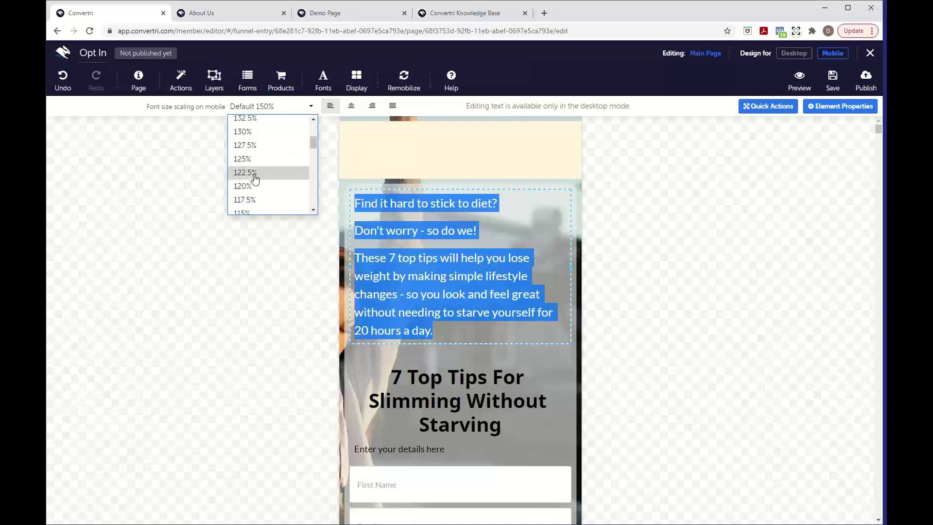
pyautogui.click(249, 190)
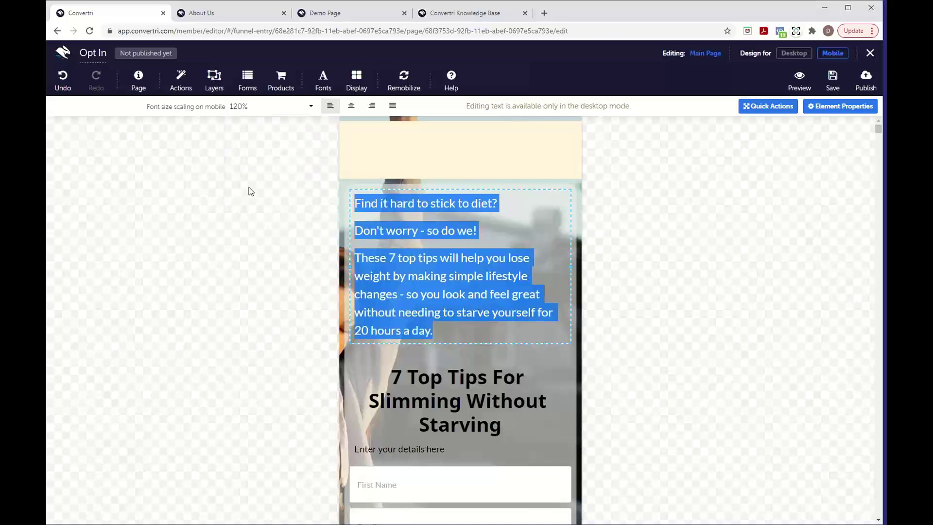
pyautogui.click(289, 108)
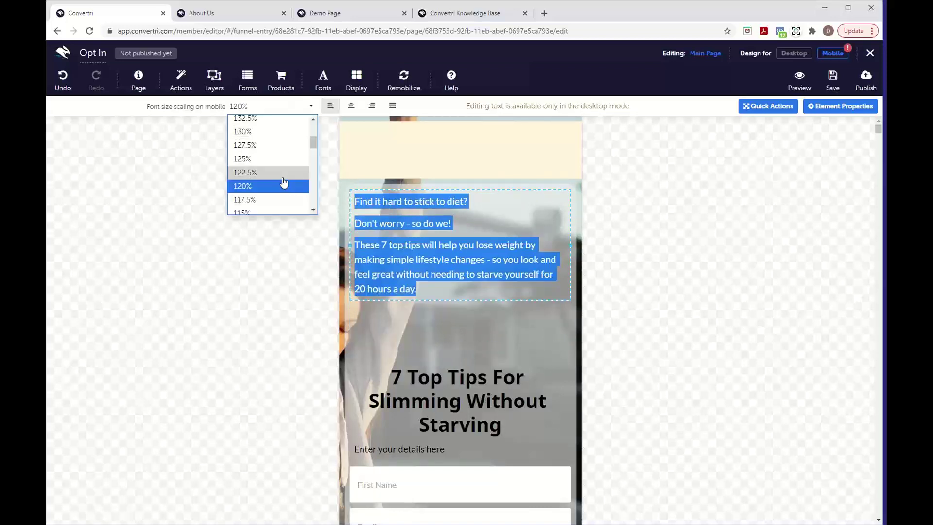
pyautogui.click(268, 106)
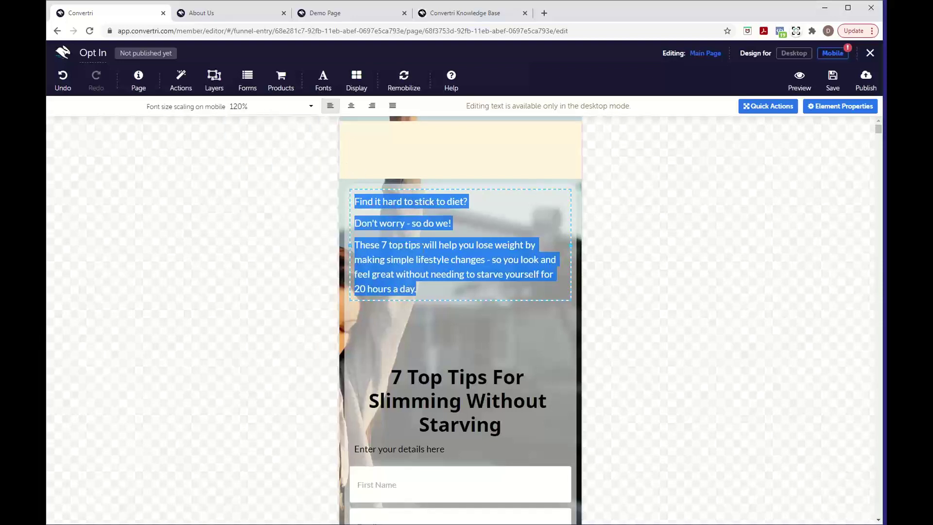
# Rerun the automatic mobile conversion with Remobilize all and save the page, returning to the desktop design
pyautogui.click(404, 81)
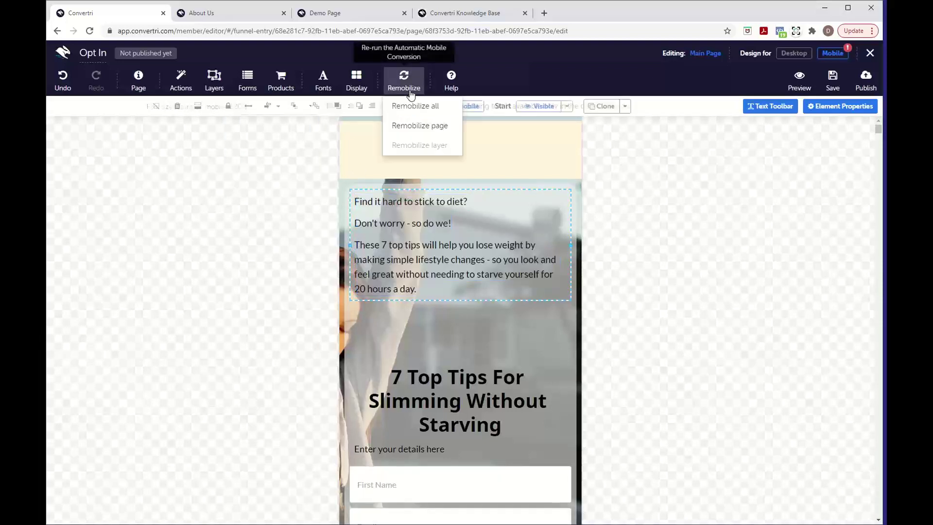
pyautogui.click(416, 106)
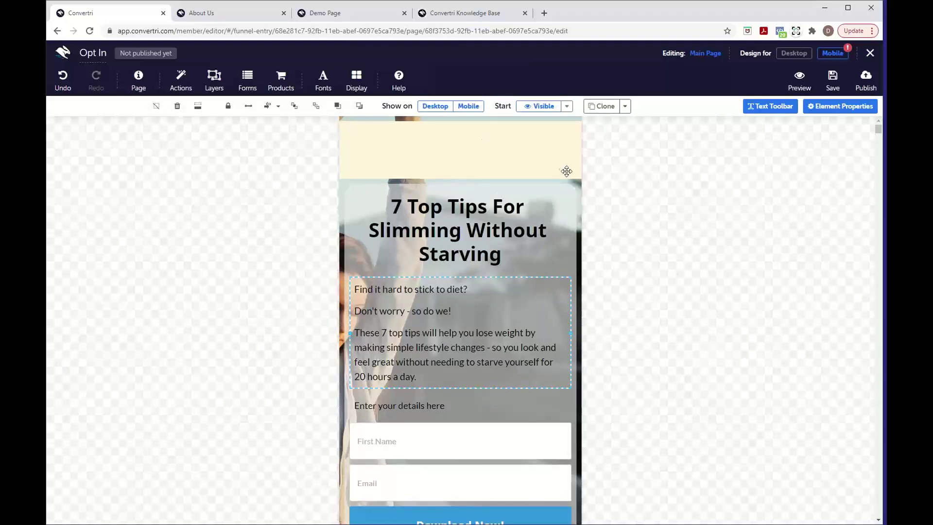
pyautogui.click(834, 80)
pyautogui.click(805, 58)
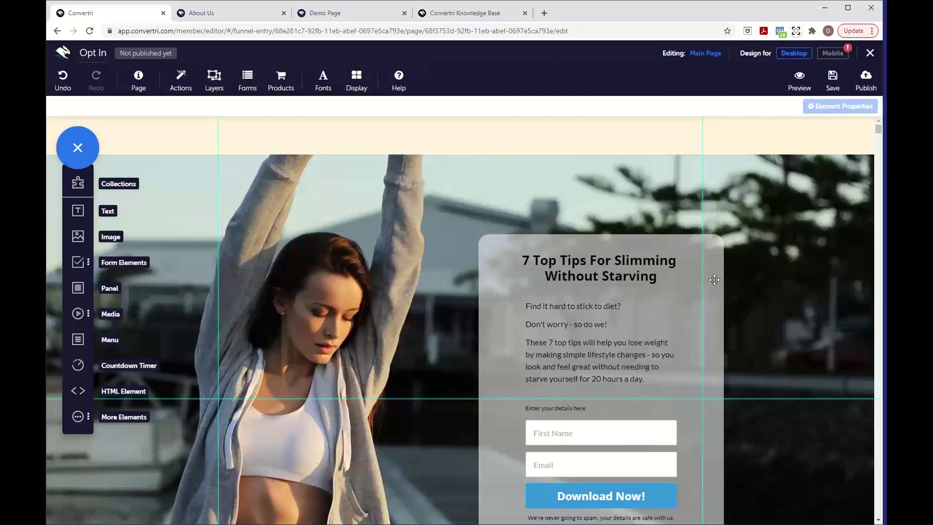
# Try a slightly higher opacity for the background fill of the form panel
pyautogui.click(715, 279)
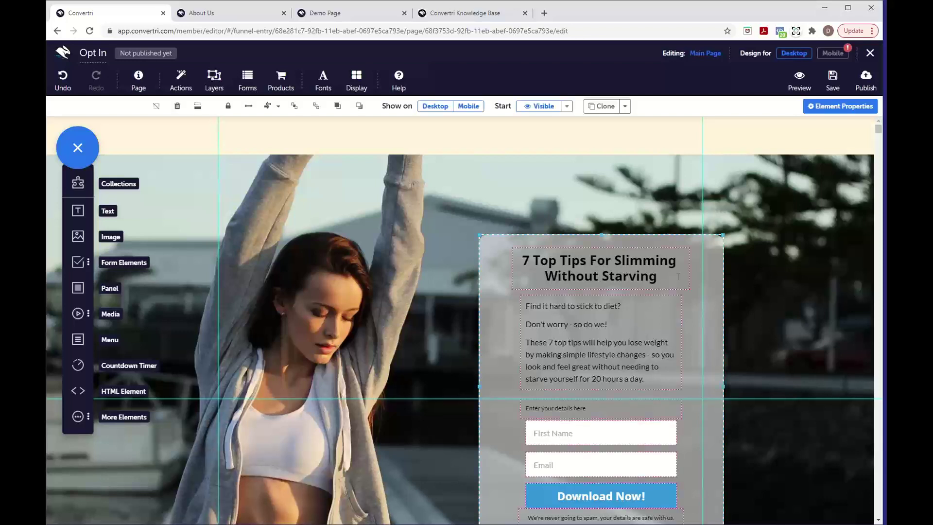
pyautogui.click(816, 113)
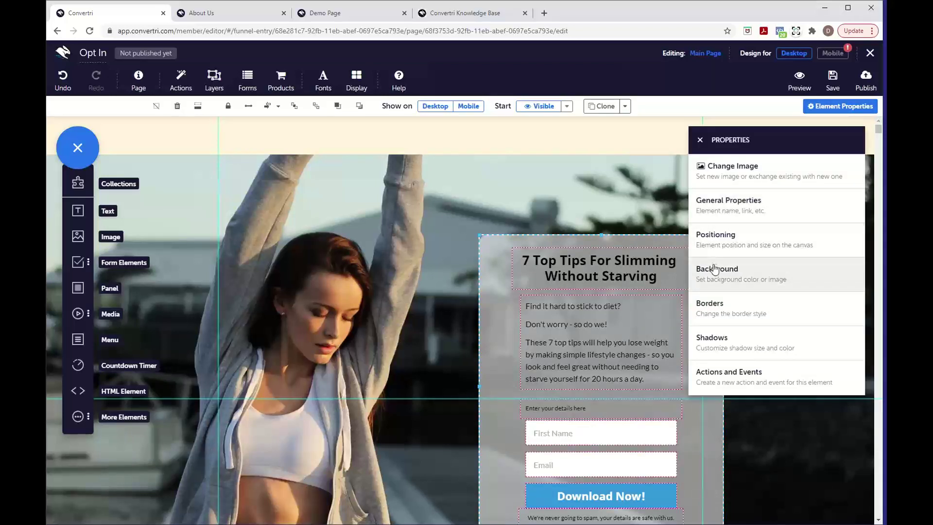
pyautogui.click(710, 268)
pyautogui.click(702, 201)
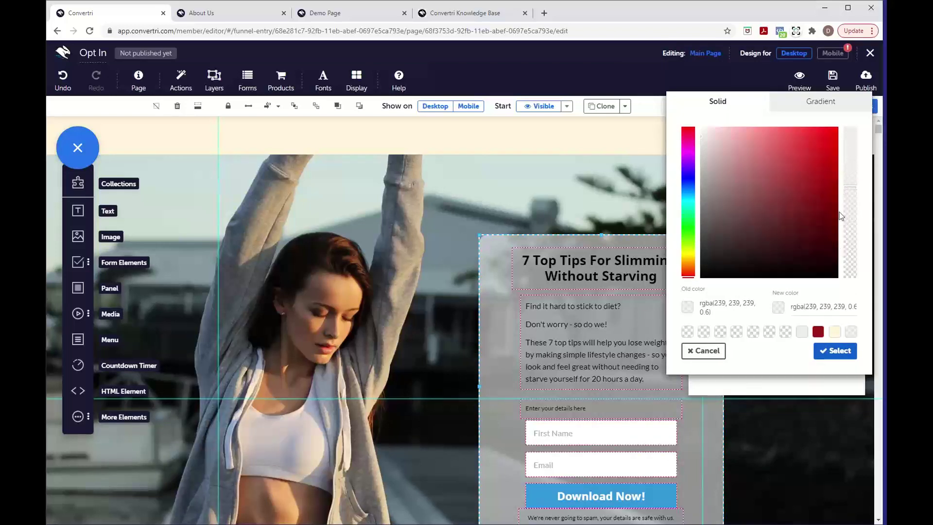
pyautogui.moveTo(849, 187)
pyautogui.mouseDown()
pyautogui.moveTo(847, 153)
pyautogui.moveTo(848, 210)
pyautogui.moveTo(847, 161)
pyautogui.moveTo(847, 182)
pyautogui.mouseUp()
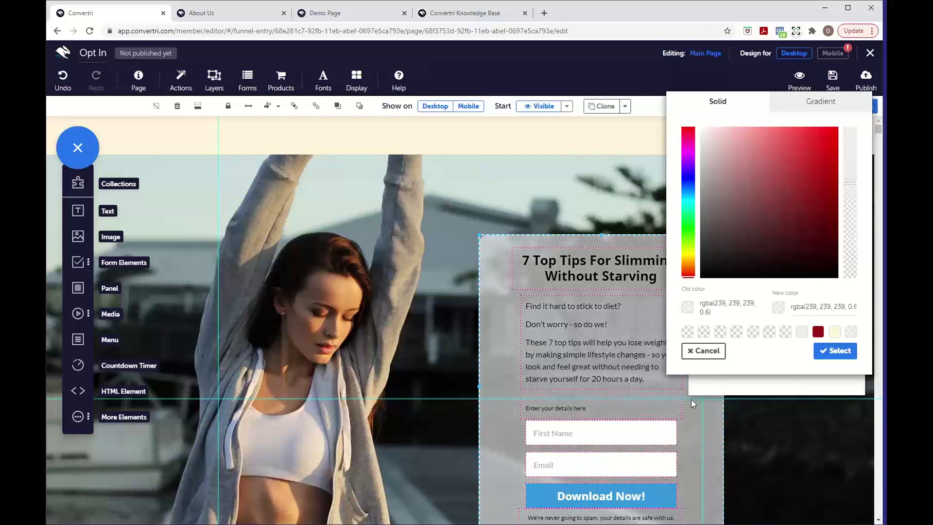
pyautogui.click(712, 353)
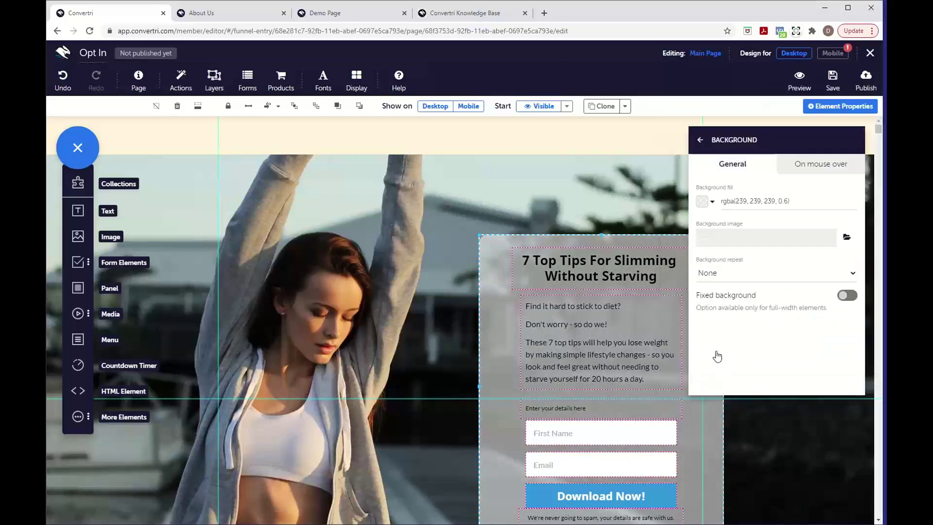
pyautogui.click(700, 140)
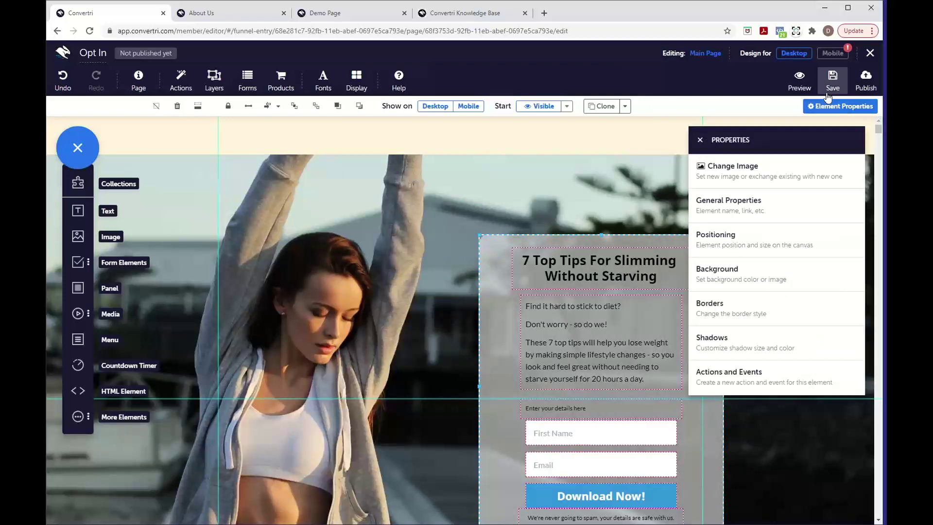
# Save the Opt In page and return to the Getting Started Webinar funnel
pyautogui.click(828, 95)
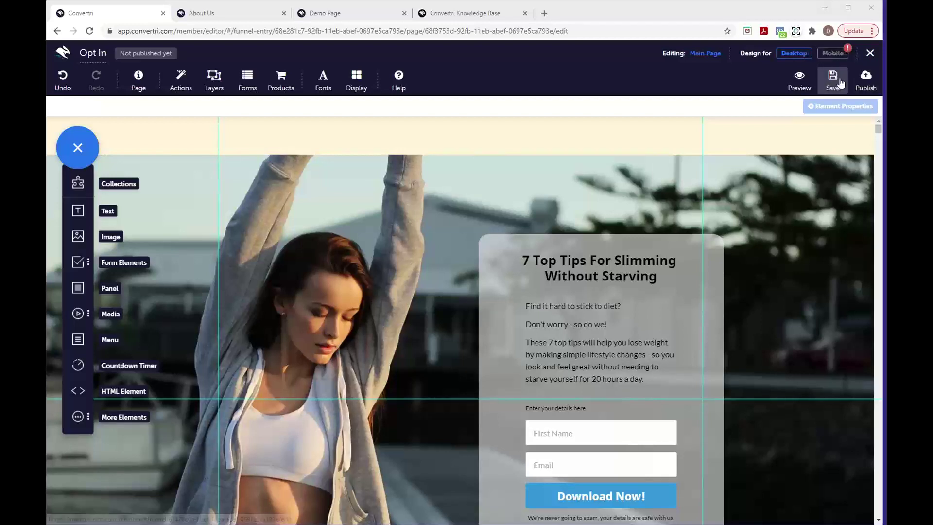
pyautogui.scroll(-3, 612, 409)
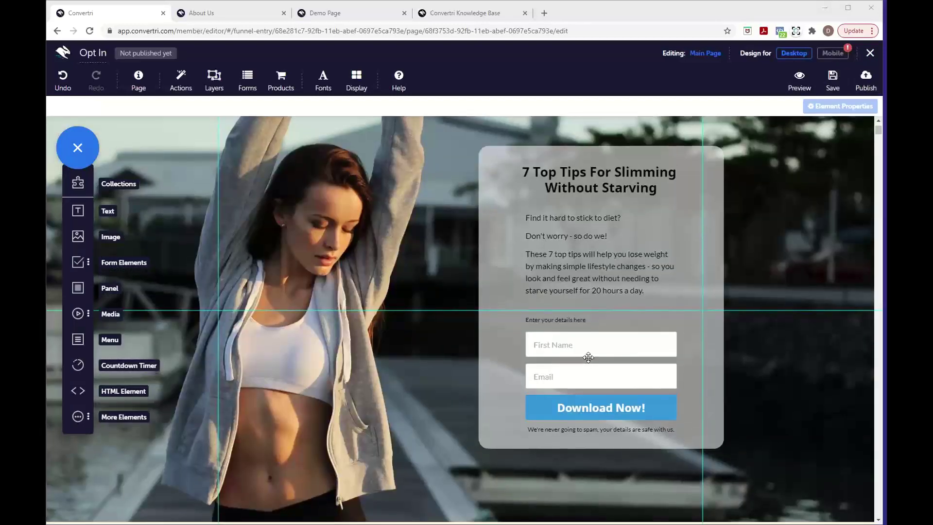
pyautogui.scroll(3, 588, 358)
pyautogui.click(869, 54)
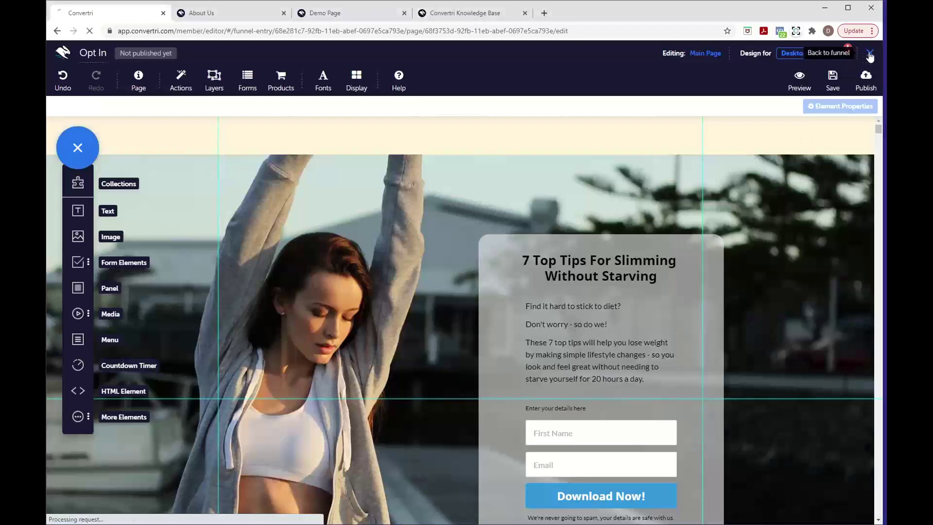
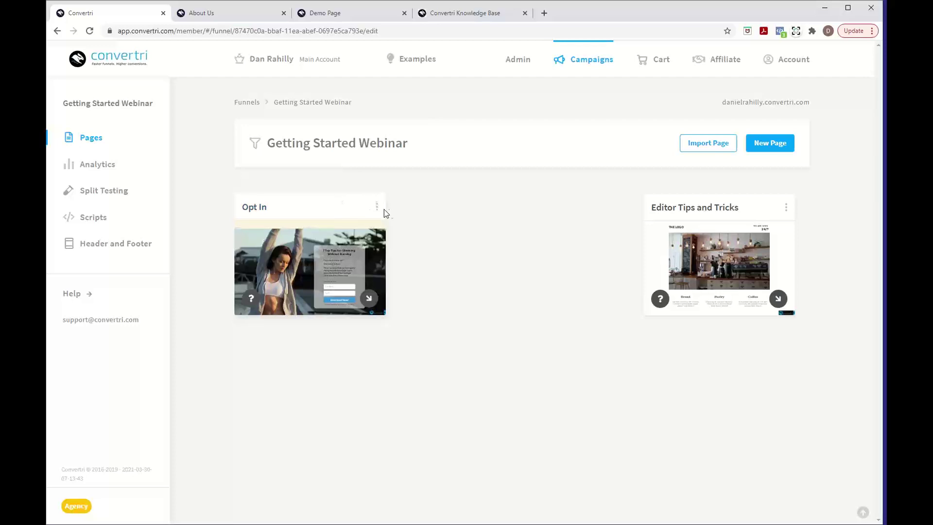
# Clone the Opt In page as a new page named Thank You
pyautogui.click(377, 209)
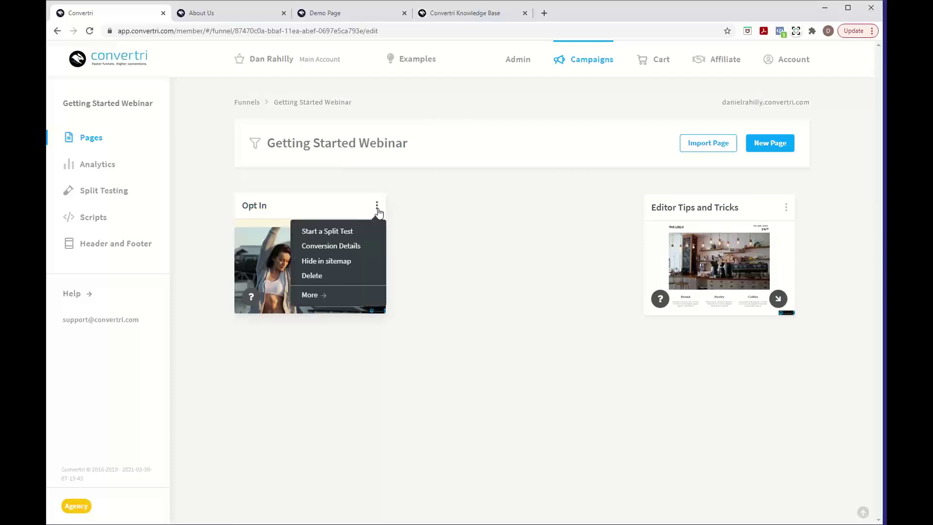
pyautogui.click(343, 296)
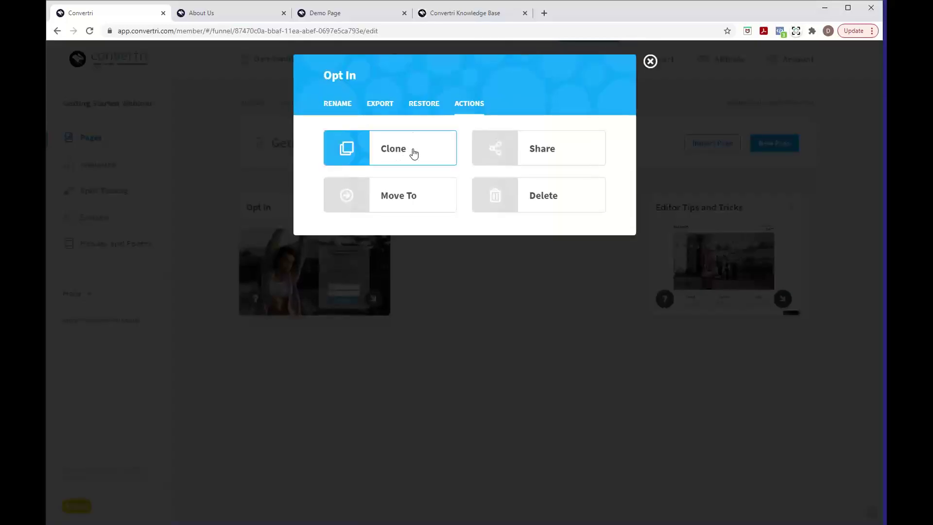
pyautogui.click(414, 155)
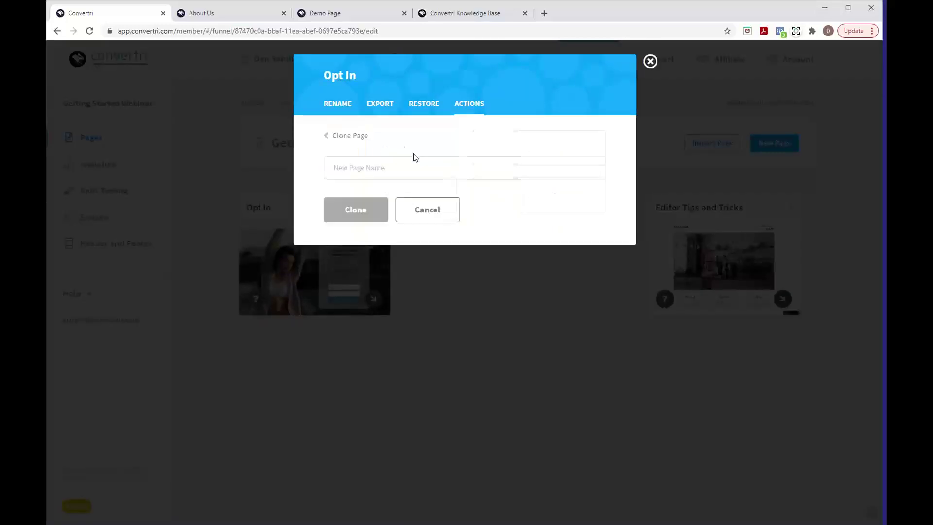
pyautogui.click(411, 161)
pyautogui.write('T')
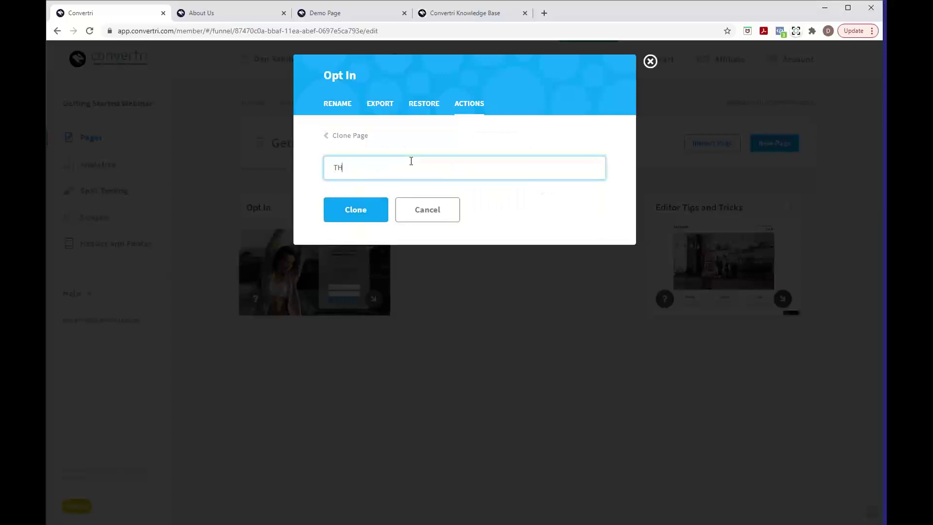
pyautogui.write('H')
pyautogui.press('BackSpace')
pyautogui.write('hank You')
pyautogui.click(369, 211)
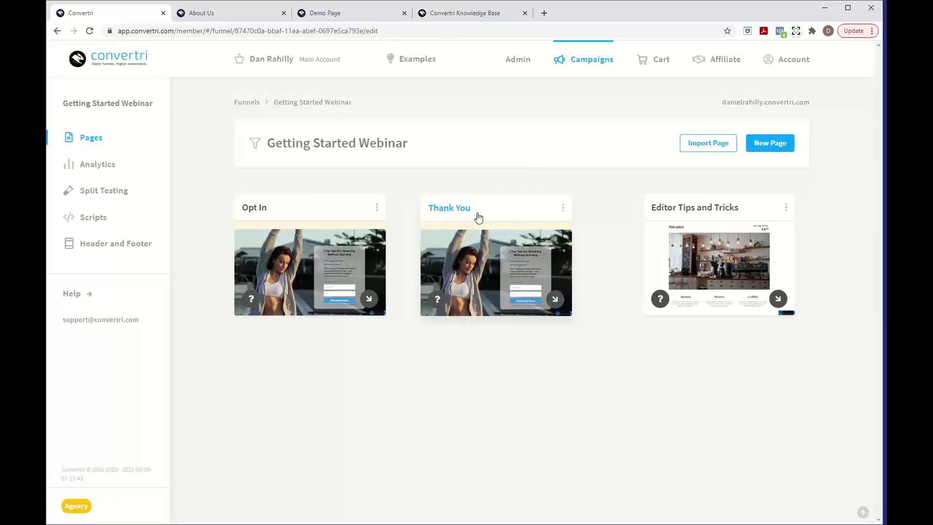
# Open the Thank You page for editing and delete the body text beneath the headline
pyautogui.moveTo(509, 215)
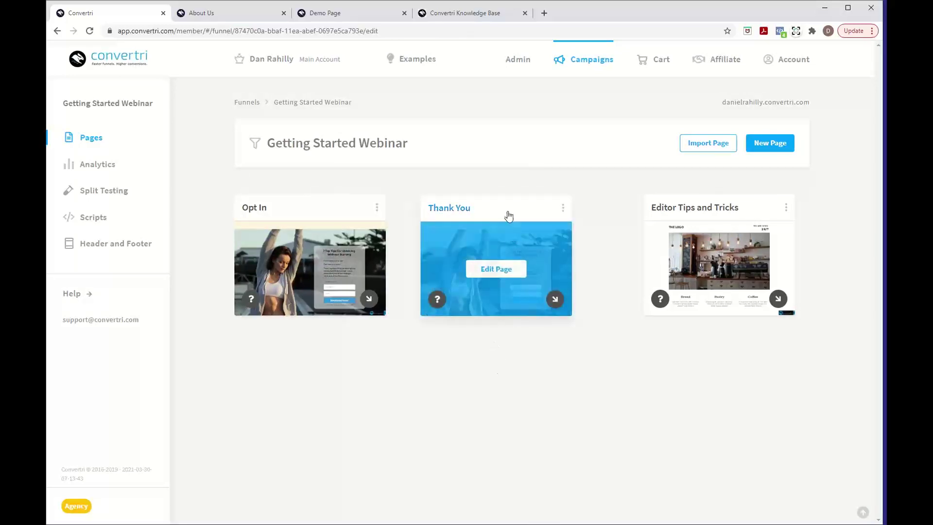
pyautogui.click(509, 264)
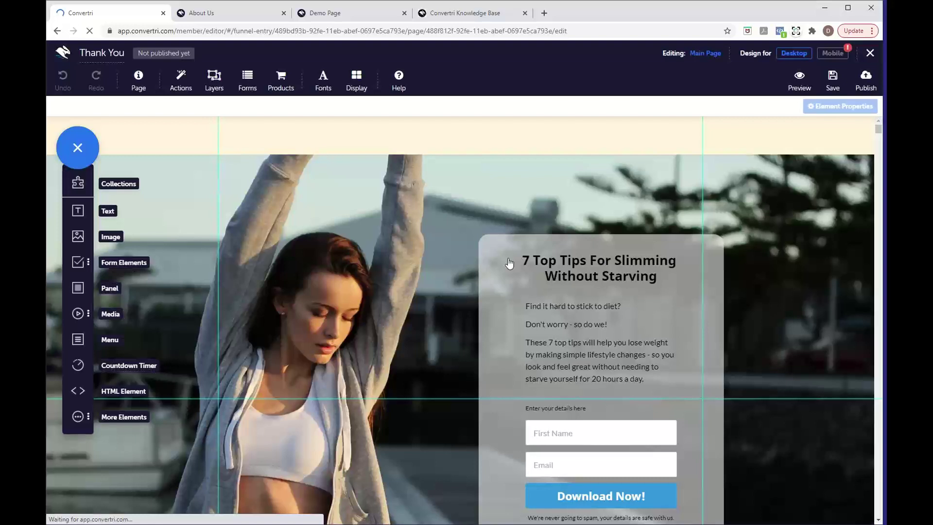
pyautogui.scroll(-2, 509, 262)
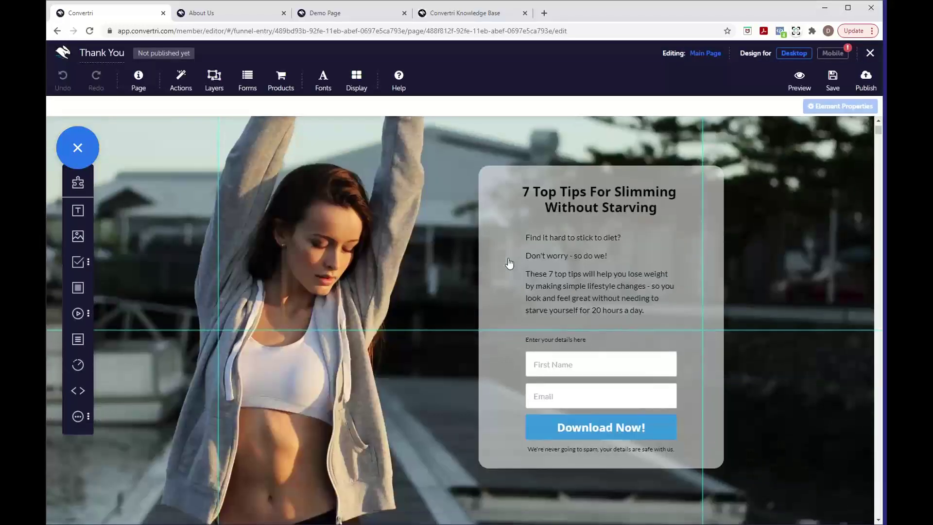
pyautogui.click(608, 237)
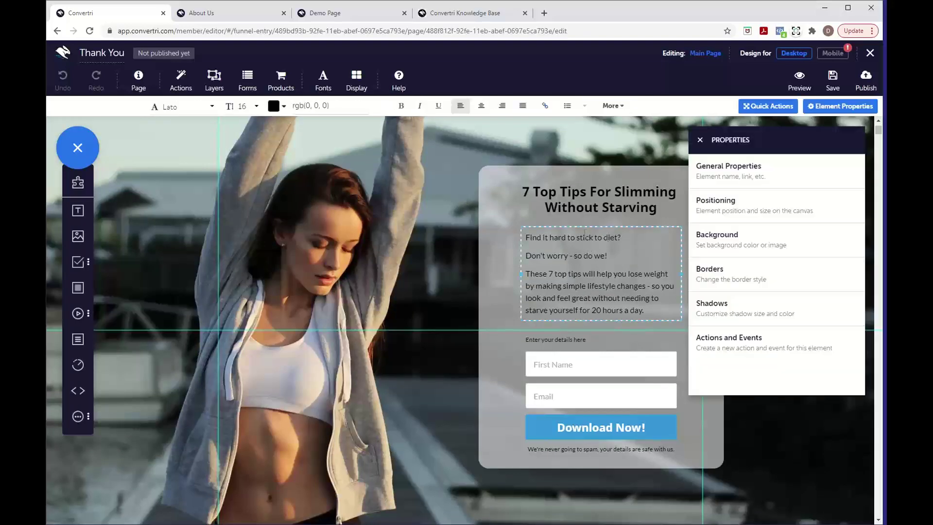
pyautogui.click(577, 227)
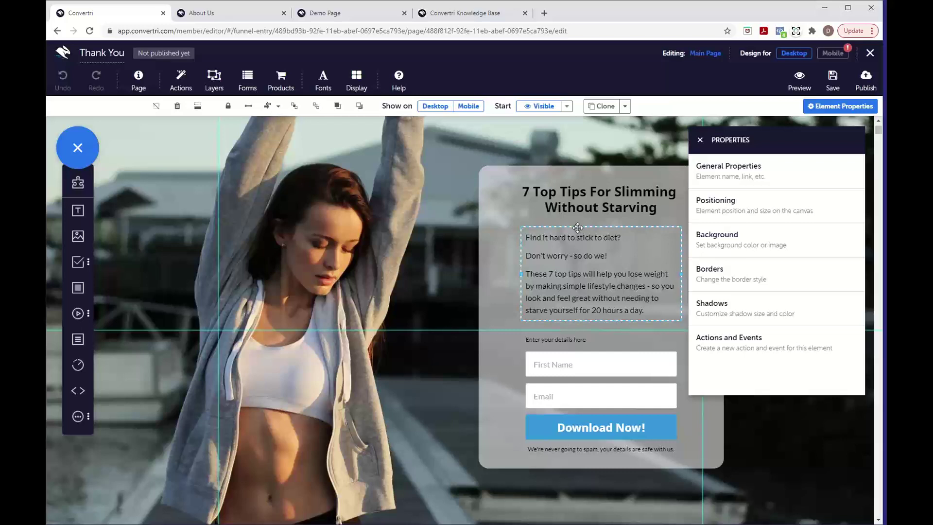
pyautogui.press('Delete')
# Delete the "Enter your details here" text and the First Name and Email fields from the panel
pyautogui.click(584, 341)
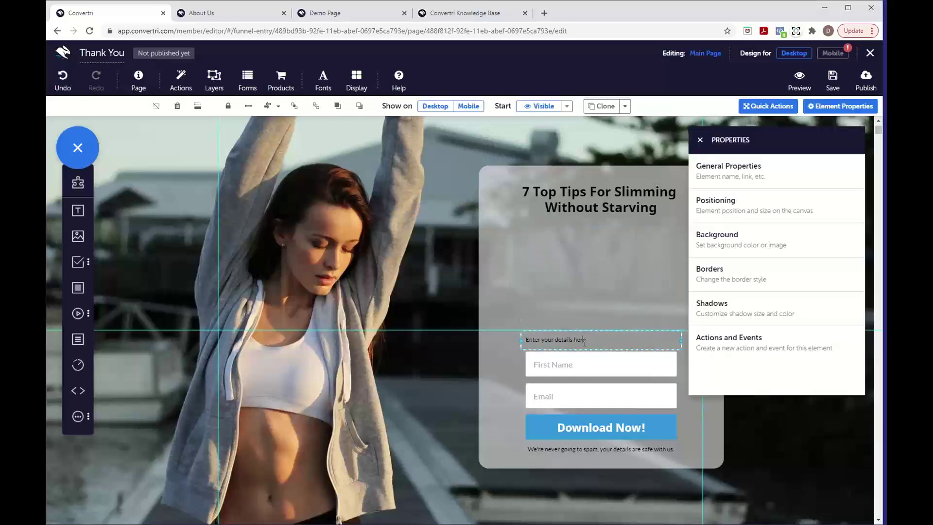
pyautogui.click(585, 343)
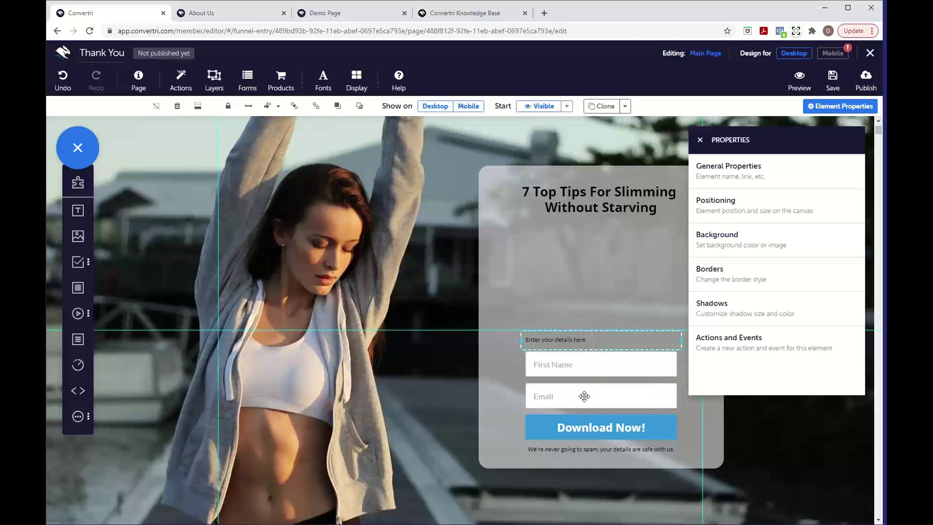
pyautogui.press('Delete')
pyautogui.click(581, 370)
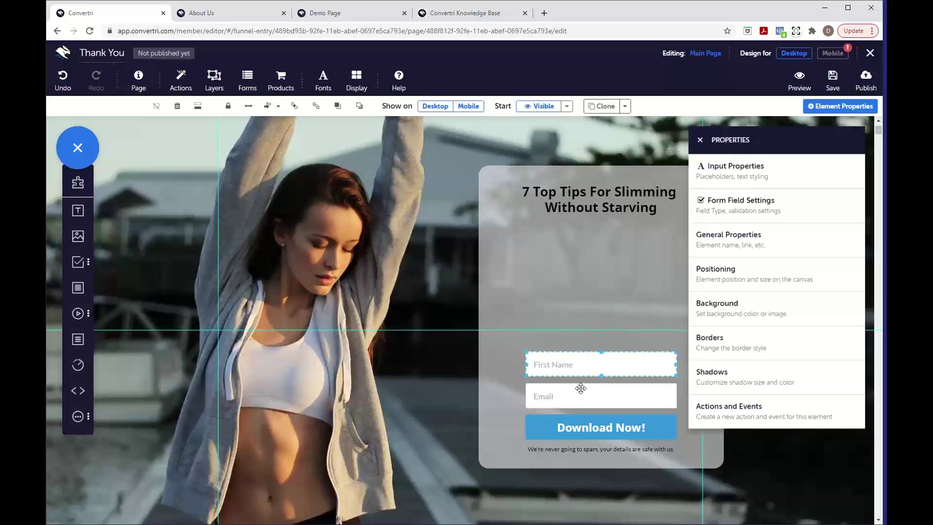
pyautogui.press('Delete')
pyautogui.click(579, 393)
pyautogui.press('Delete')
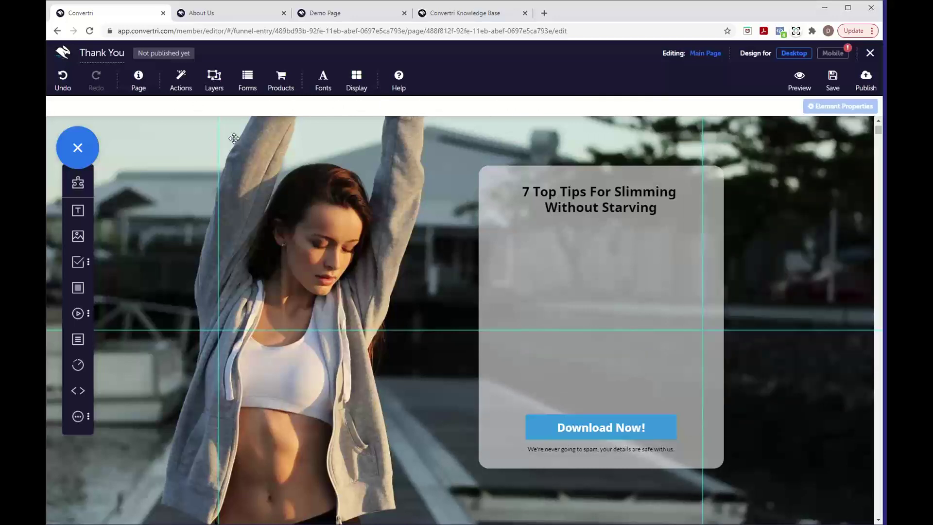
# Add a text element beneath the headline reading "Click the button below to download your free guide to slimming without starving!"
pyautogui.moveTo(77, 213); pyautogui.dragTo(557, 224)
pyautogui.doubleClick(556, 231)
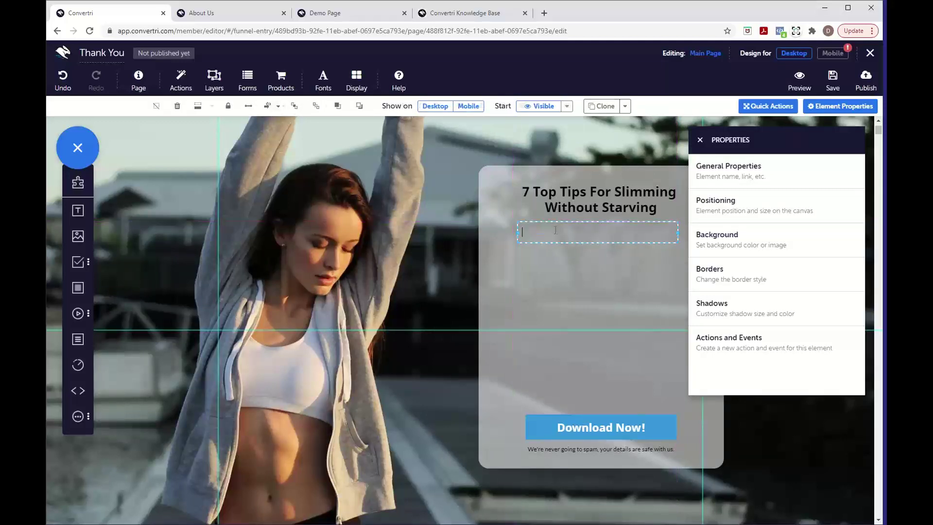
pyautogui.write('Clcik t')
pyautogui.press('BackSpace')
pyautogui.press('BackSpace')
pyautogui.press('BackSpace')
pyautogui.press('BackSpace')
pyautogui.press('BackSpace')
pyautogui.write('ic')
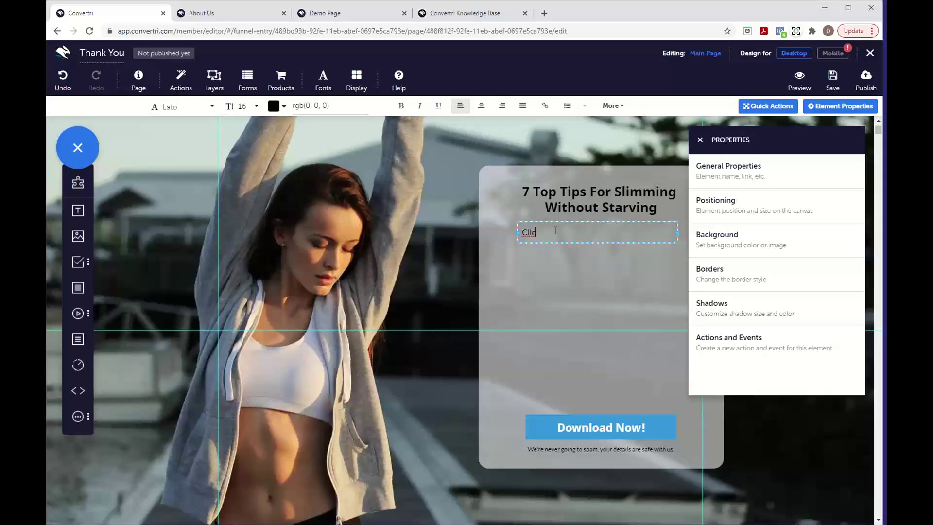
pyautogui.write('k the button below to downloa')
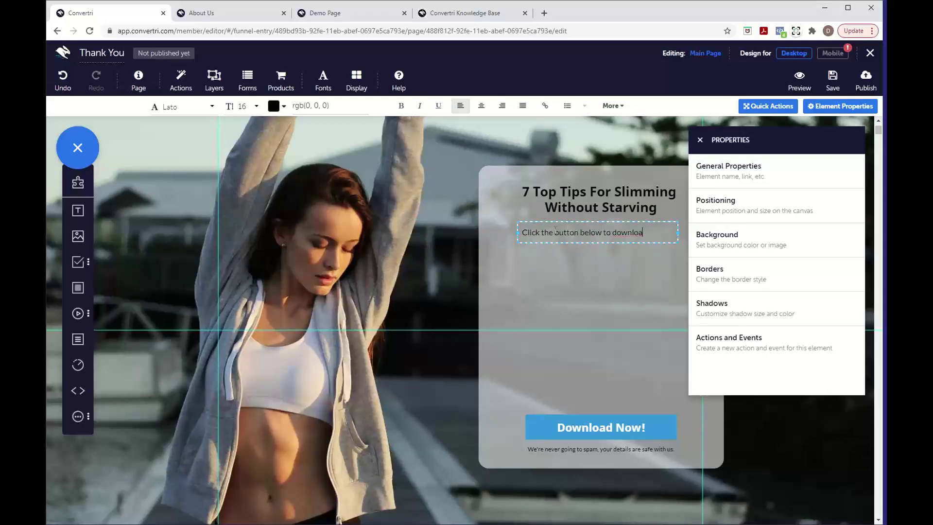
pyautogui.write('d your free guide to slimming without starving!')
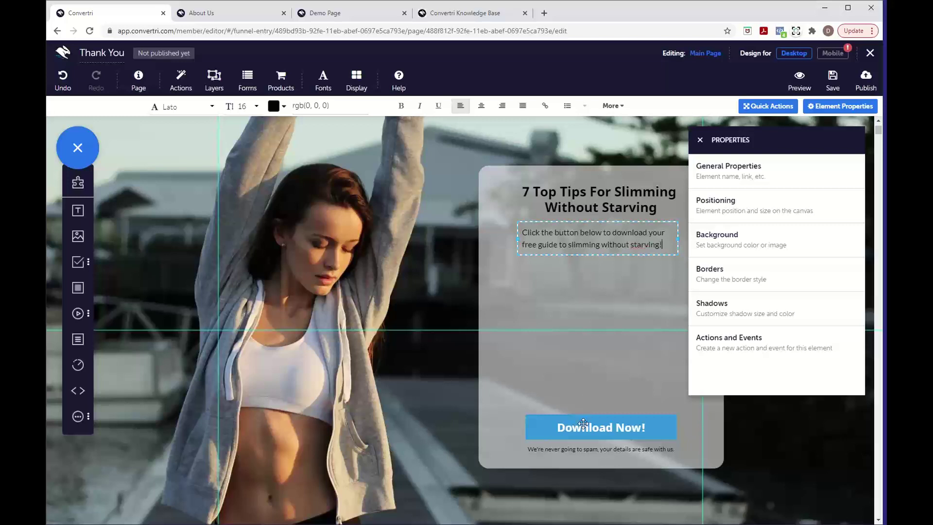
# Move the Download Now! button up beneath the new text and delete the no-spam note at the panel's foot
pyautogui.moveTo(580, 434); pyautogui.dragTo(573, 282)
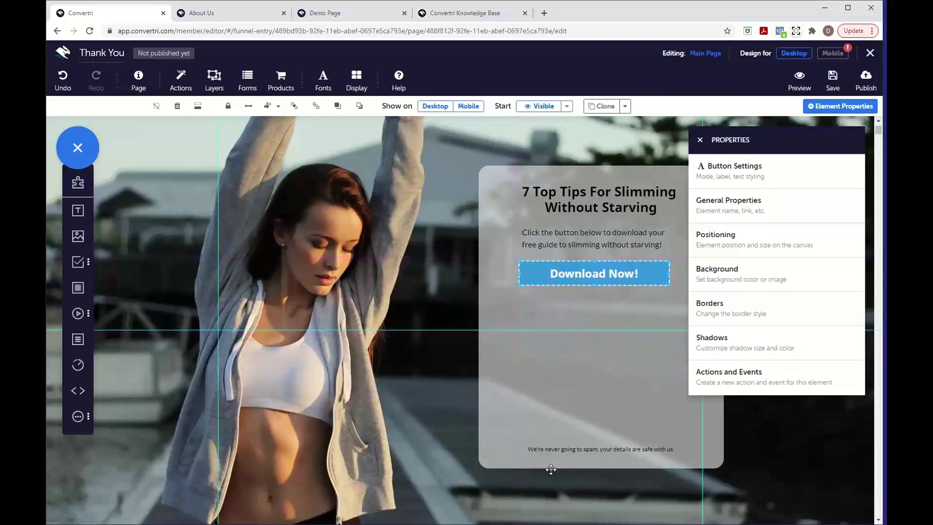
pyautogui.click(545, 445)
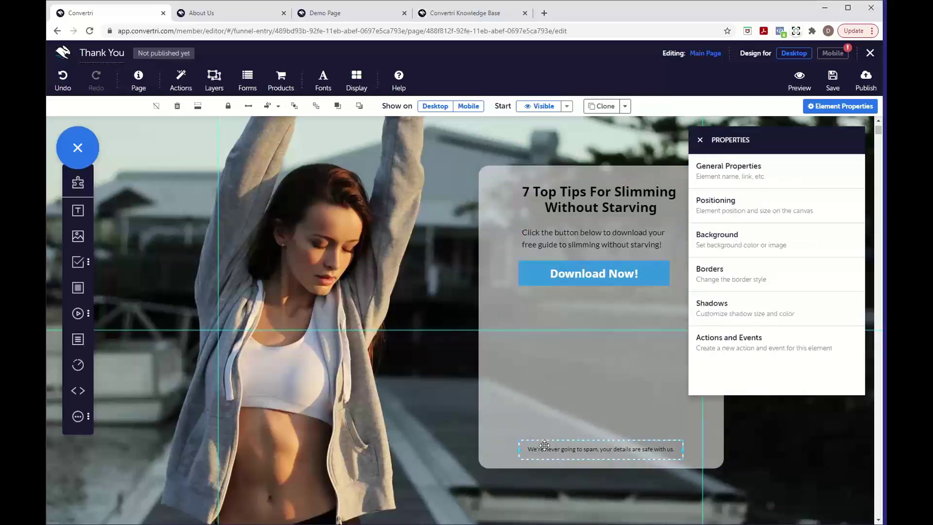
pyautogui.press('Delete')
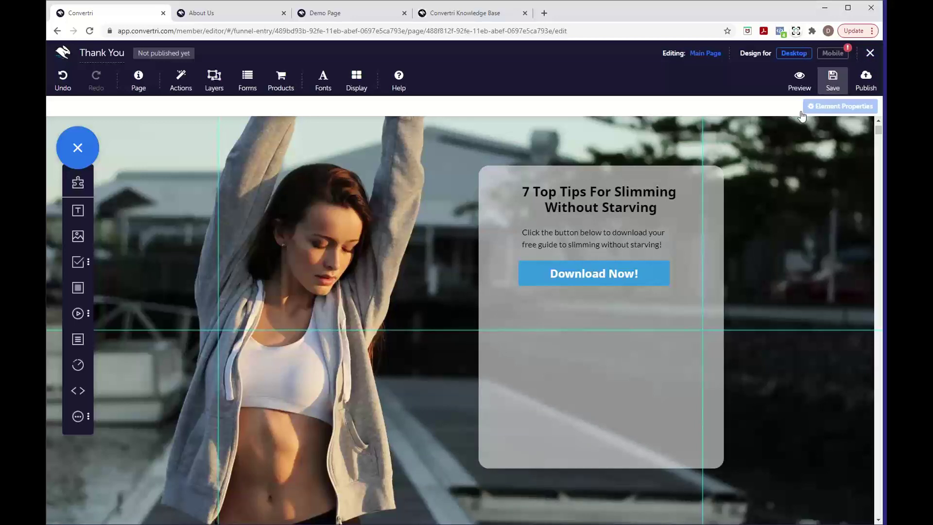
# Shorten the grey panel to fit its contents and move it lower on the hero image
pyautogui.click(601, 465)
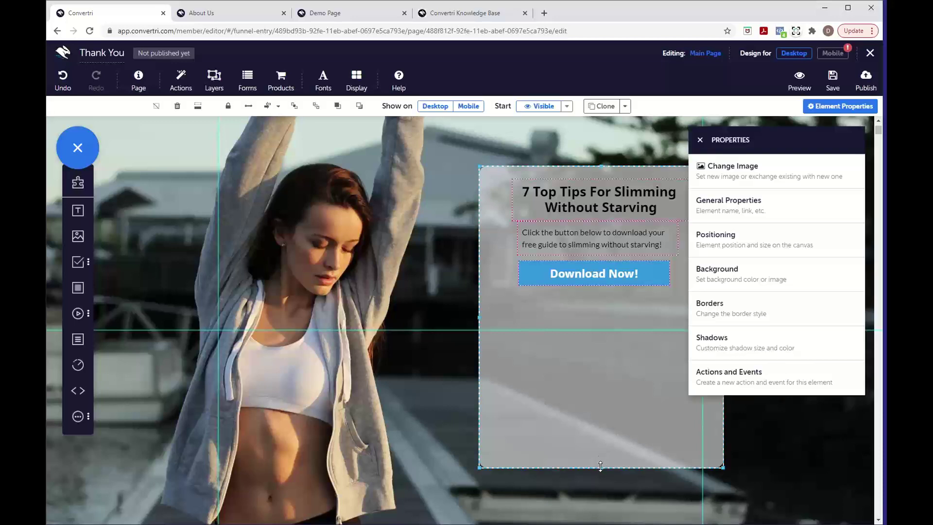
pyautogui.moveTo(601, 466); pyautogui.dragTo(592, 393)
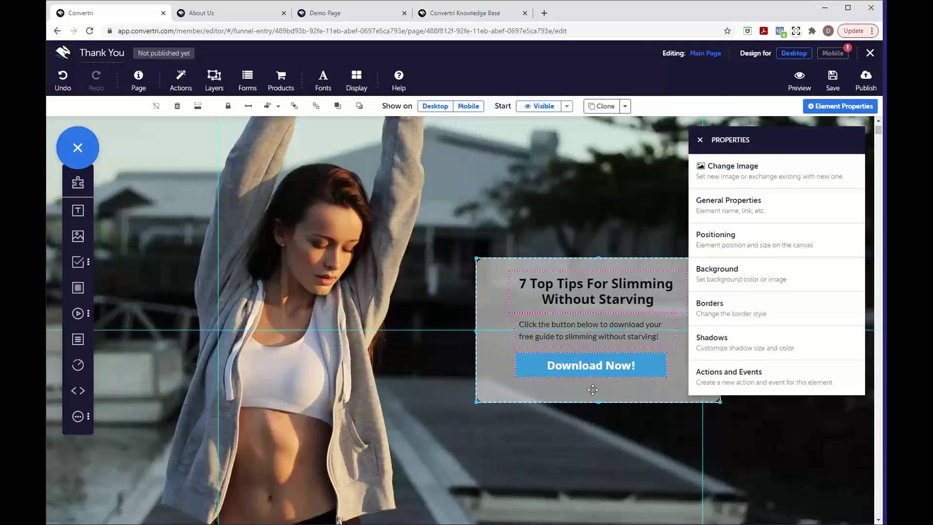
# Set the Download Now! button's mode to Download and assign "7 top tips.pdf" from the file library as its file
pyautogui.click(634, 362)
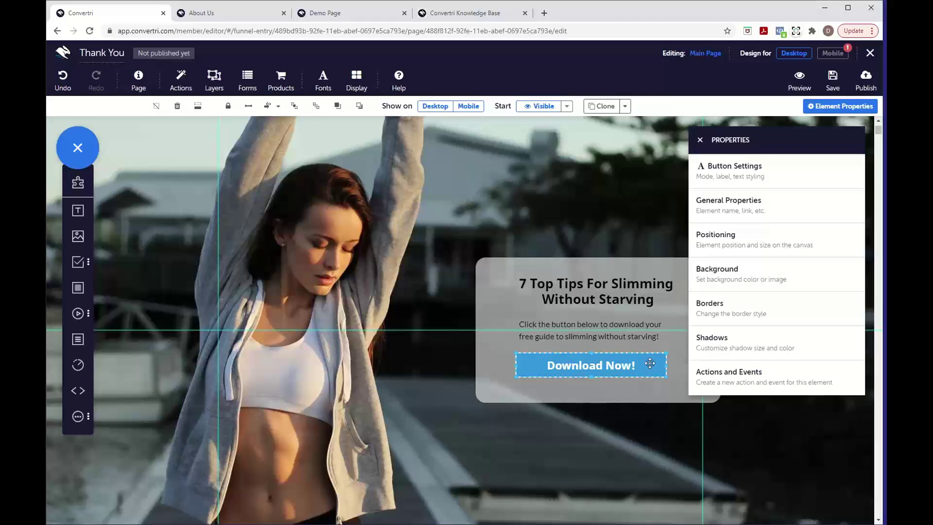
pyautogui.click(772, 174)
pyautogui.click(746, 201)
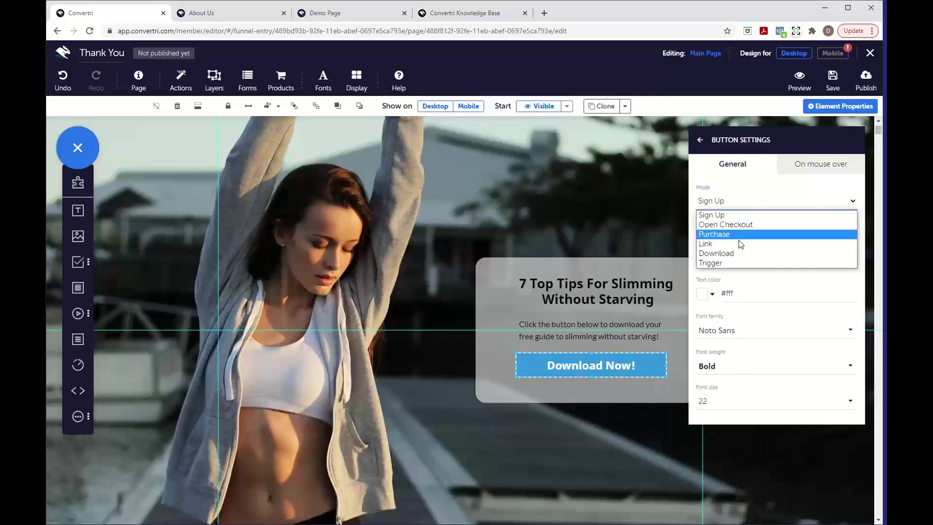
pyautogui.click(737, 254)
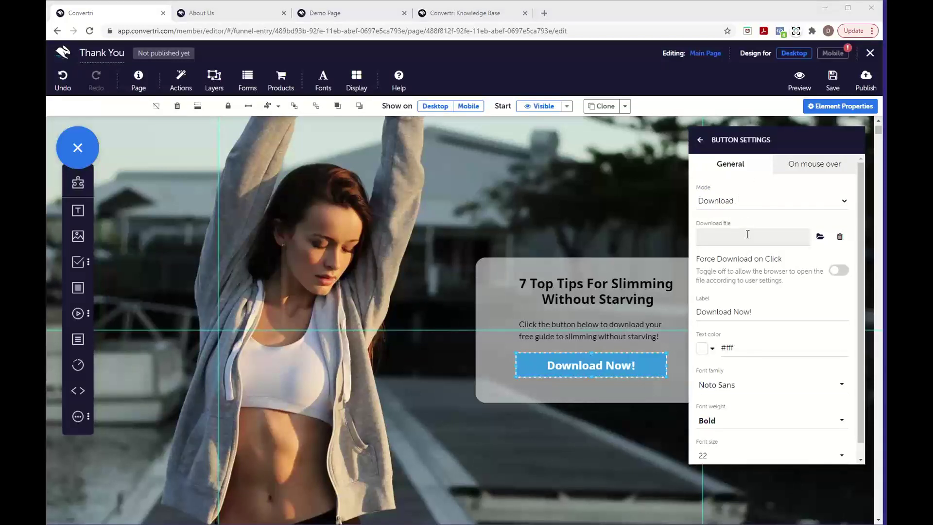
pyautogui.click(820, 238)
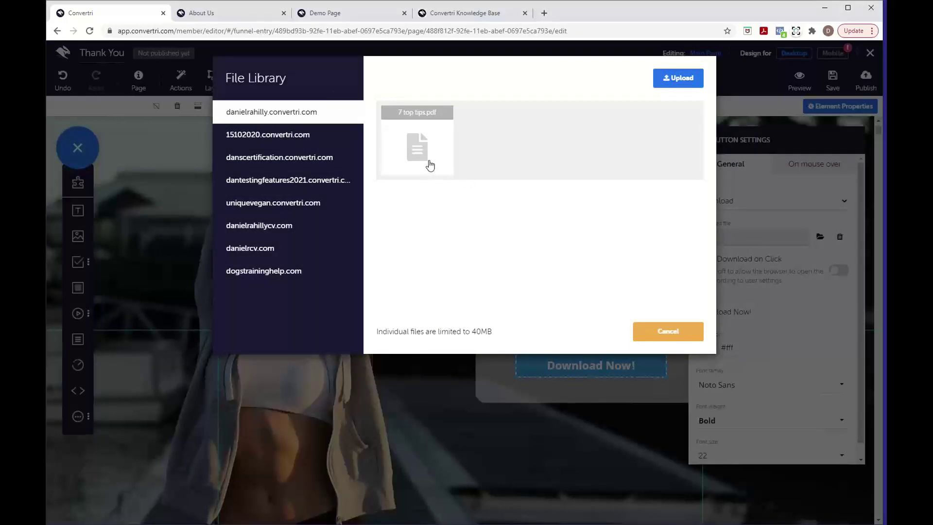
pyautogui.click(685, 84)
pyautogui.click(430, 148)
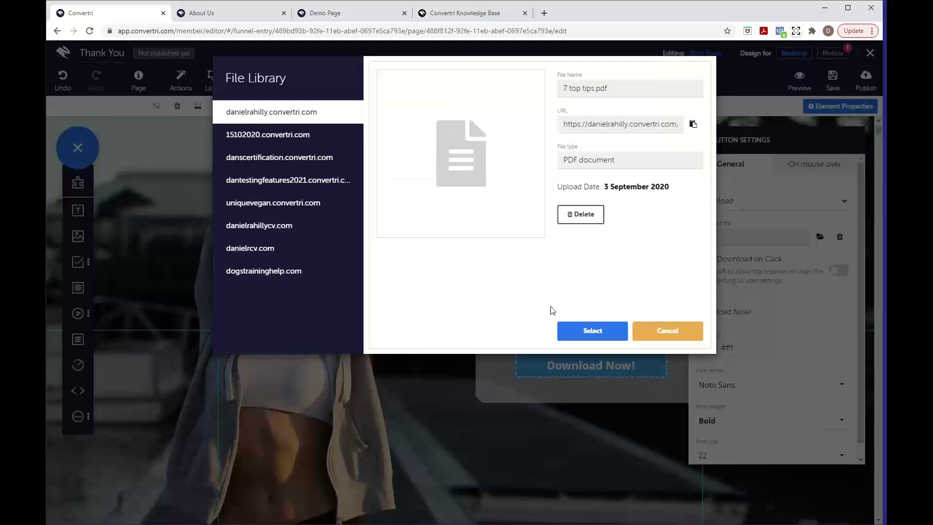
pyautogui.click(576, 331)
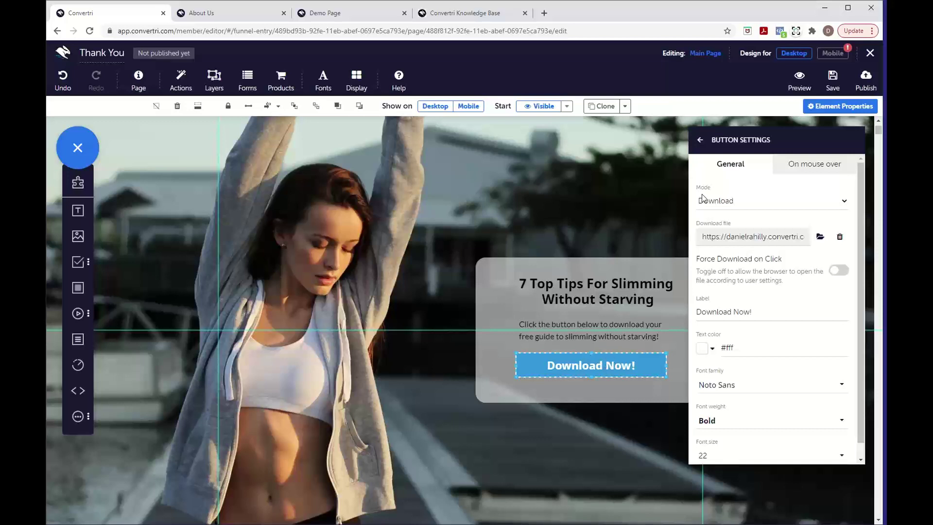
pyautogui.click(701, 141)
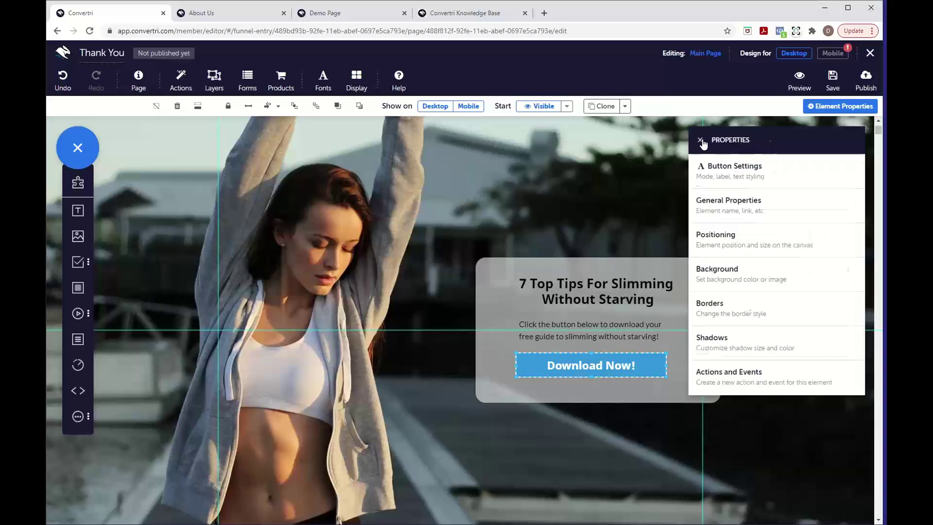
# Change the Download Now! button's background fill to dark green, rgb(20, 94, 15)
pyautogui.click(731, 287)
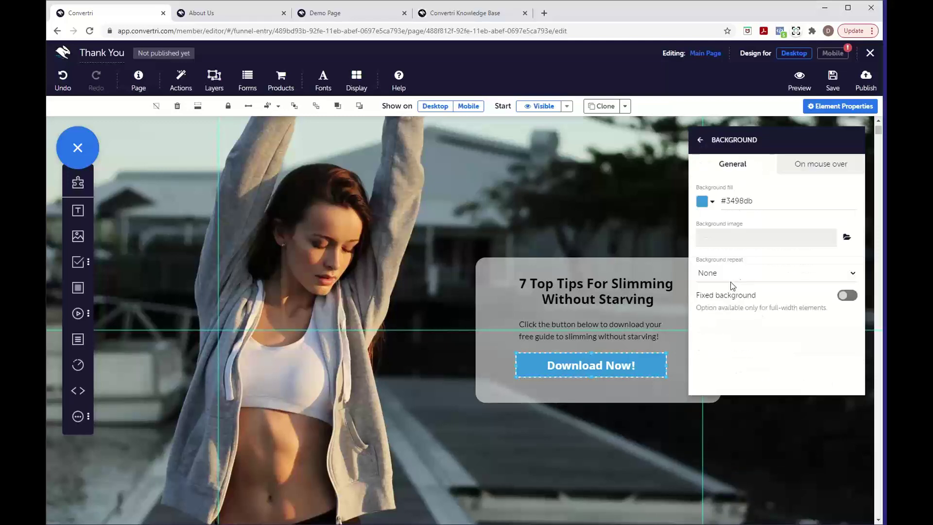
pyautogui.click(703, 202)
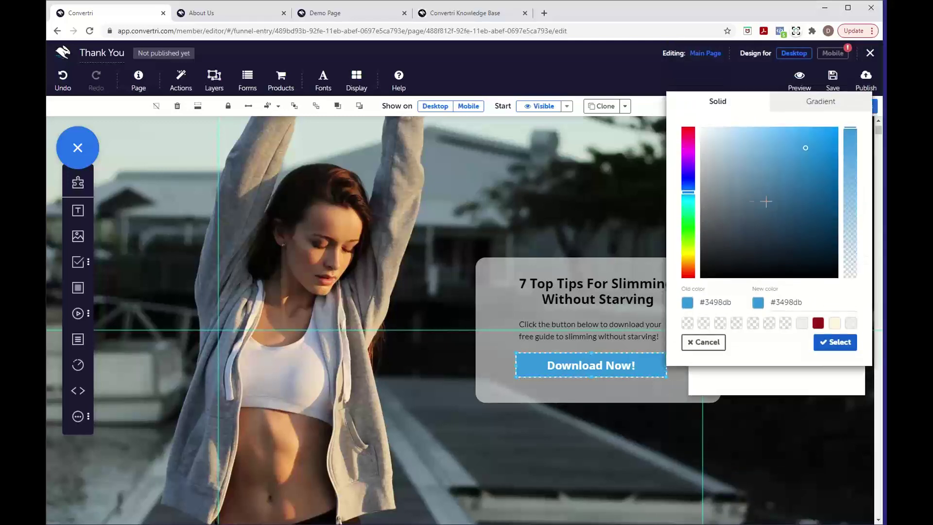
pyautogui.moveTo(684, 222)
pyautogui.mouseDown()
pyautogui.moveTo(693, 250)
pyautogui.moveTo(693, 235)
pyautogui.mouseUp()
pyautogui.moveTo(773, 236); pyautogui.dragTo(817, 226)
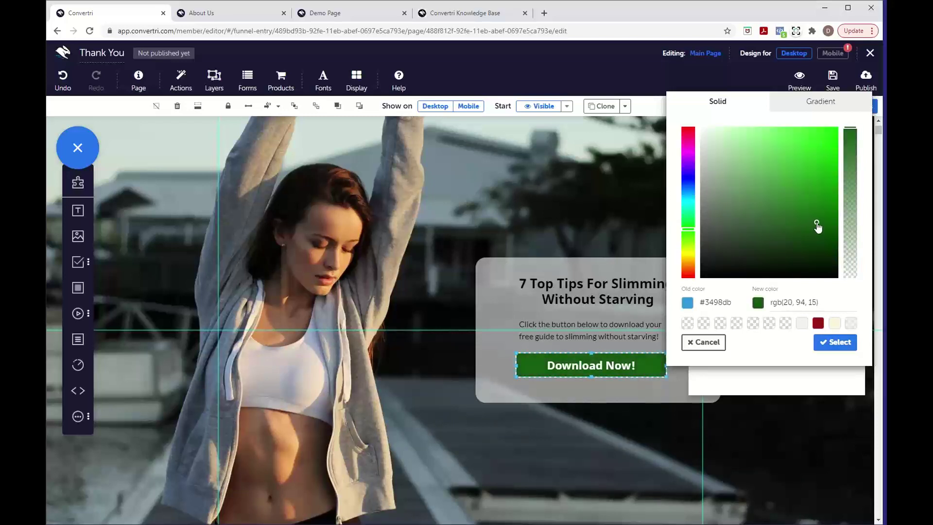
pyautogui.click(837, 343)
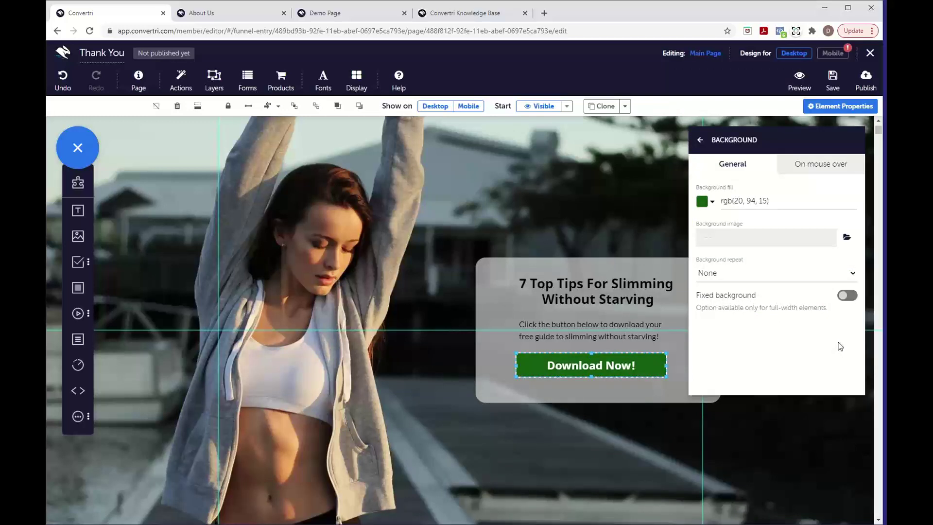
# Switch to the mobile design and extend the hero image section well below the Privacy Policy strip
pyautogui.scroll(1, 313, 353)
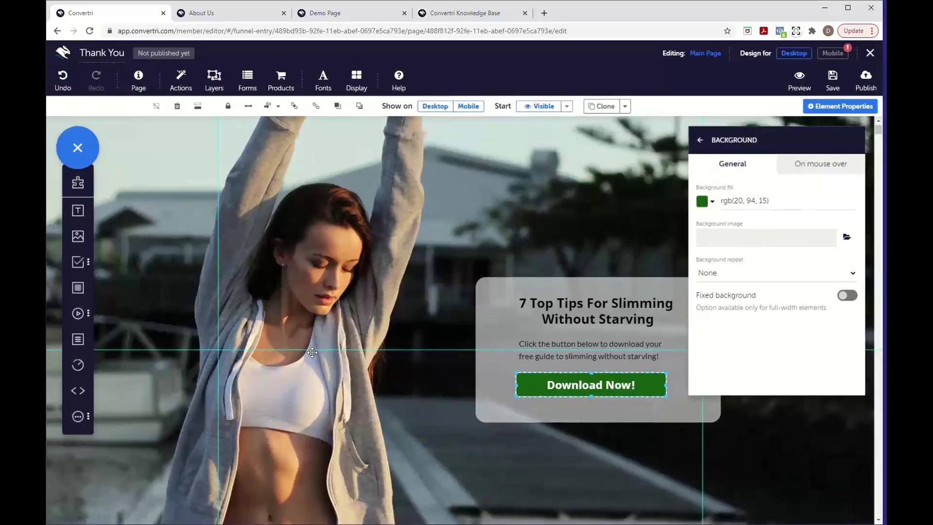
pyautogui.scroll(2, 312, 352)
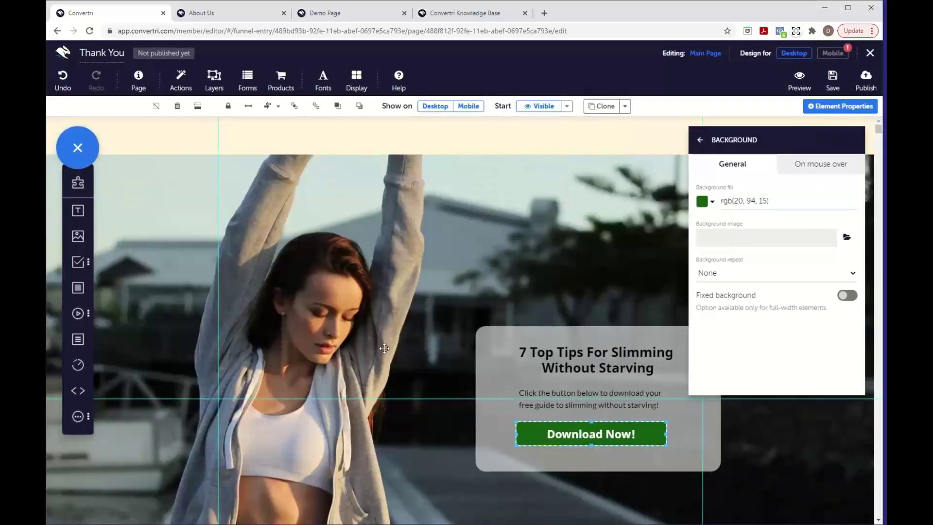
pyautogui.scroll(-4, 385, 348)
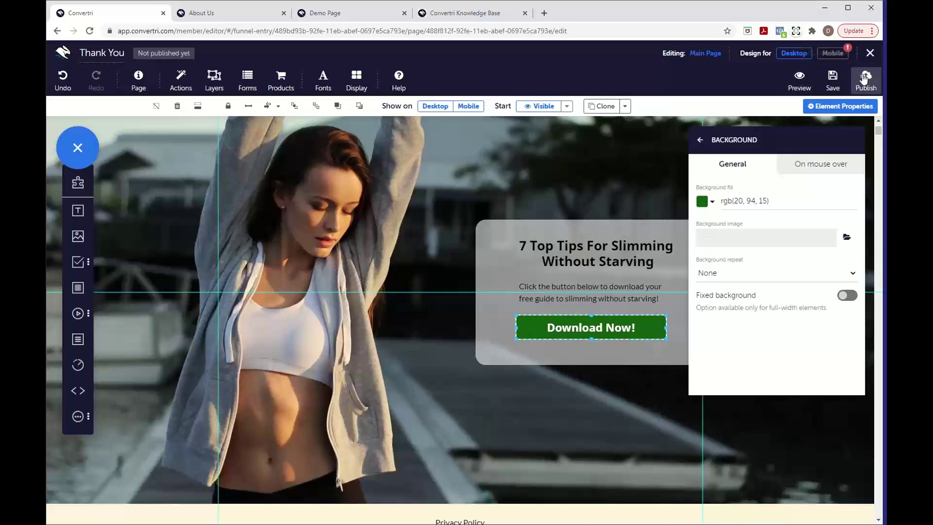
pyautogui.click(833, 53)
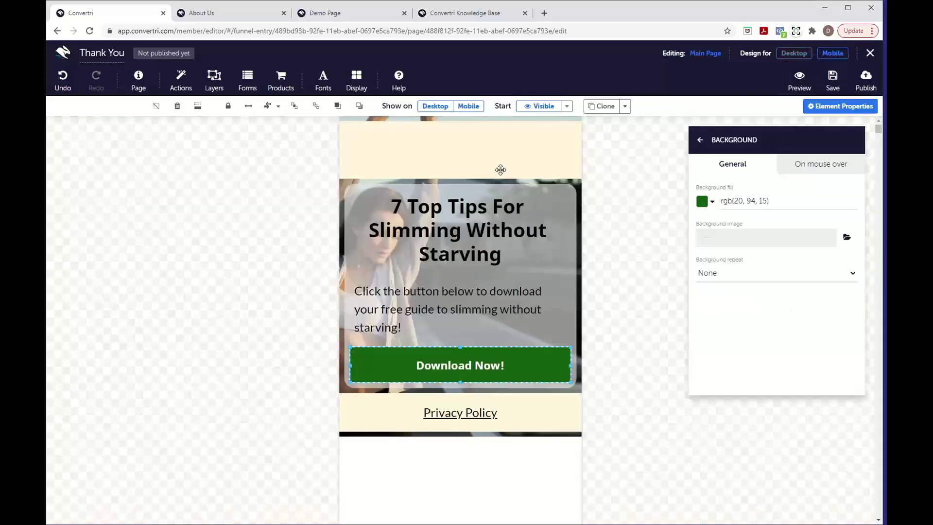
pyautogui.click(480, 434)
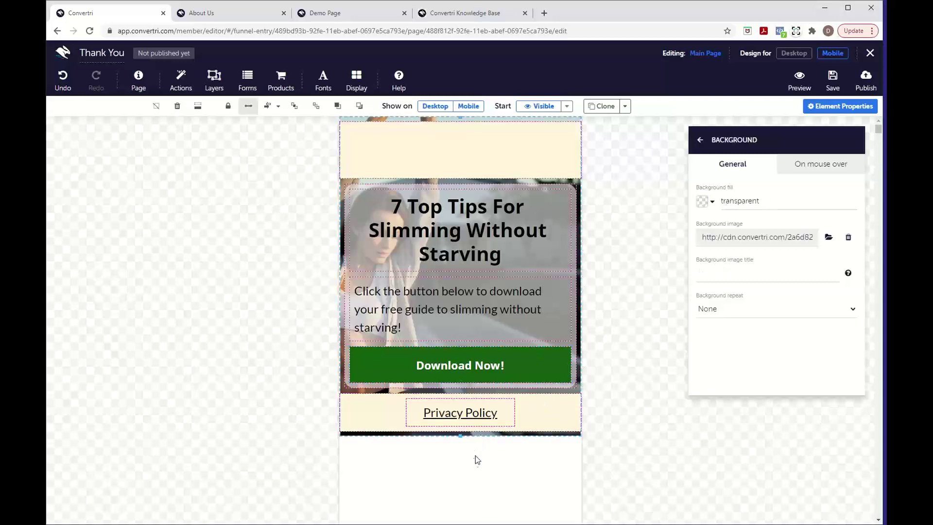
pyautogui.scroll(-3, 475, 453)
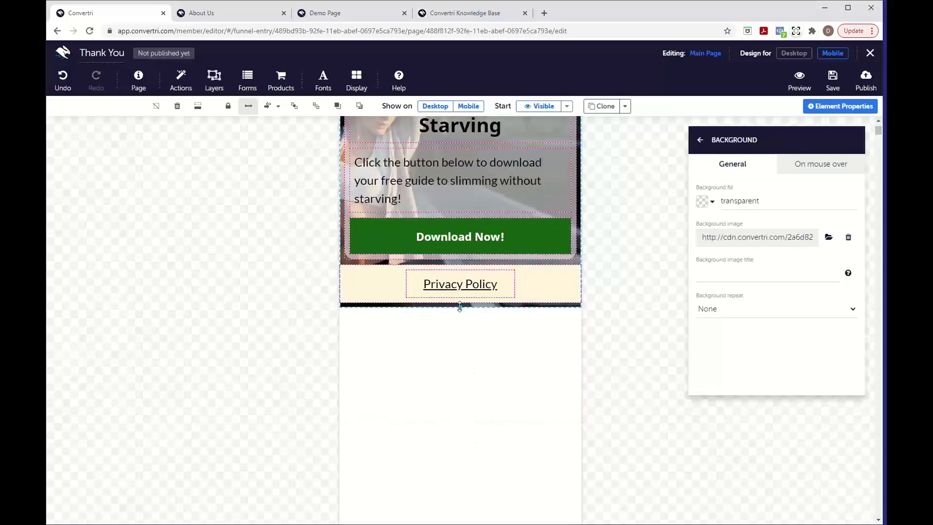
pyautogui.moveTo(459, 308); pyautogui.dragTo(448, 454)
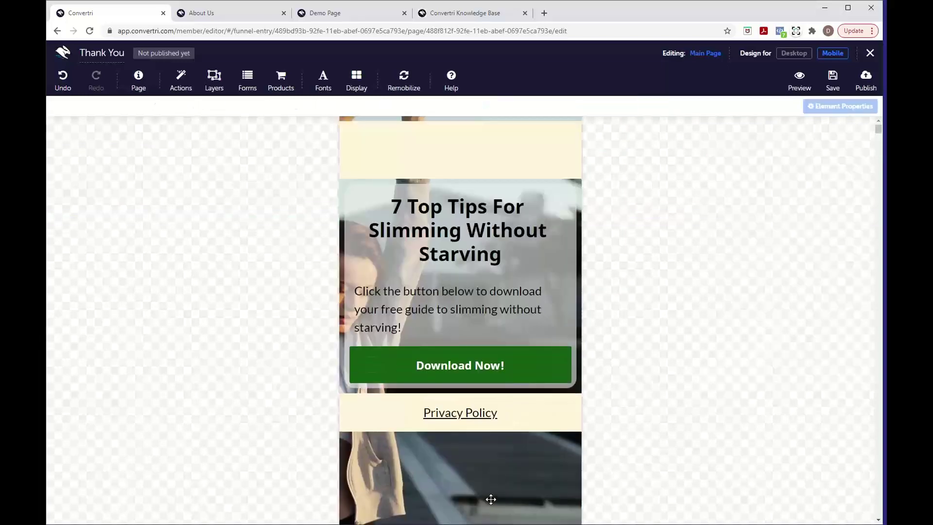
# Move the Privacy Policy strip down to the end of the mobile hero image and lower the headline panel within it
pyautogui.scroll(-3, 491, 500)
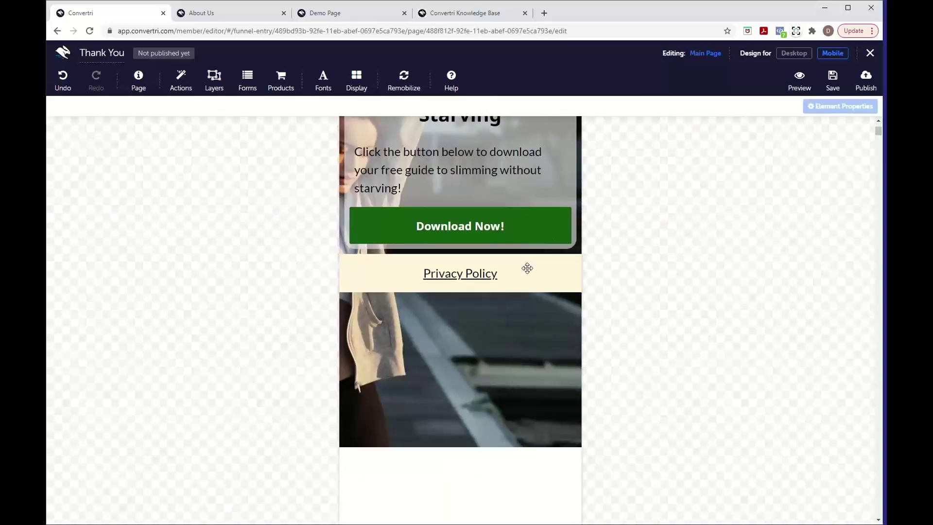
pyautogui.moveTo(522, 274); pyautogui.dragTo(523, 427)
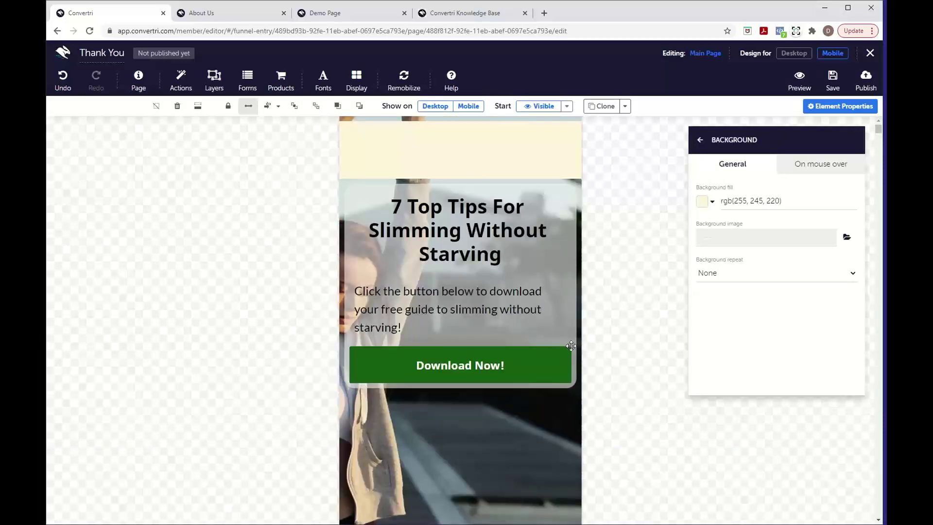
pyautogui.click(571, 347)
pyautogui.moveTo(572, 347); pyautogui.dragTo(576, 415)
pyautogui.click(531, 166)
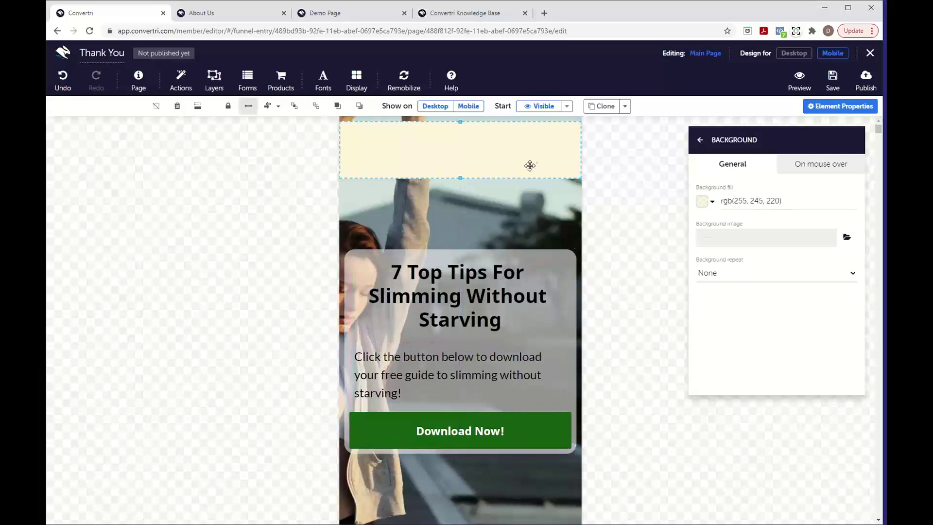
# Return to the desktop design and publish the page with the path "thank-you"
pyautogui.click(798, 55)
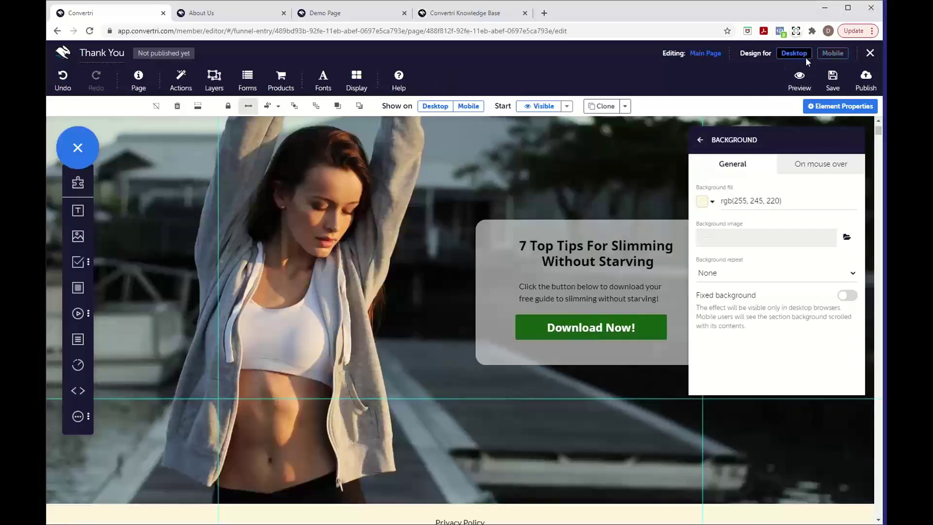
pyautogui.click(865, 76)
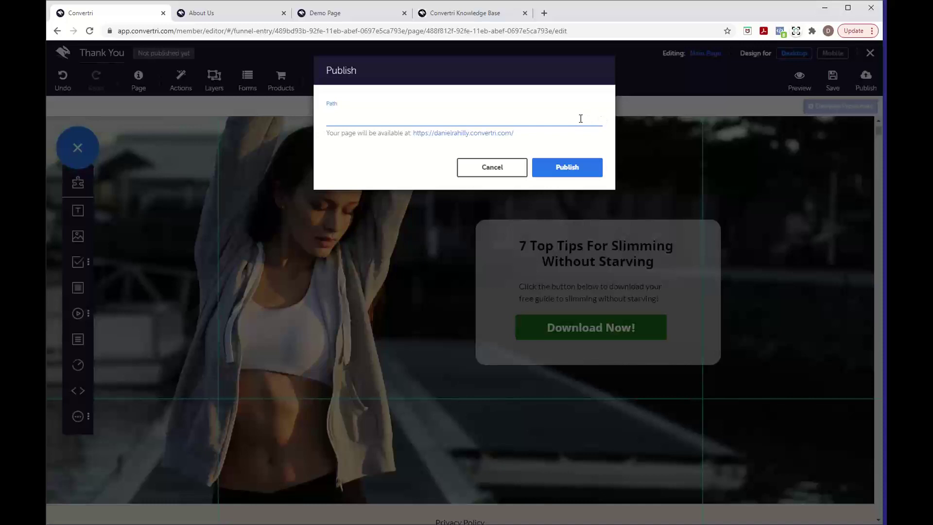
pyautogui.write('thank-you')
pyautogui.click(557, 171)
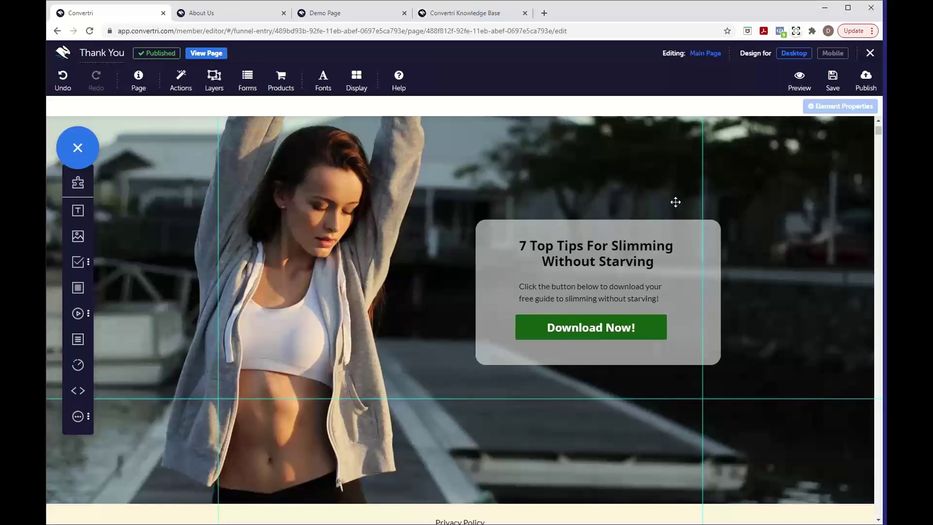
# Close the page editor and reposition the Thank You page midway between Opt In and Editor Tips and Tricks in the funnel
pyautogui.click(870, 55)
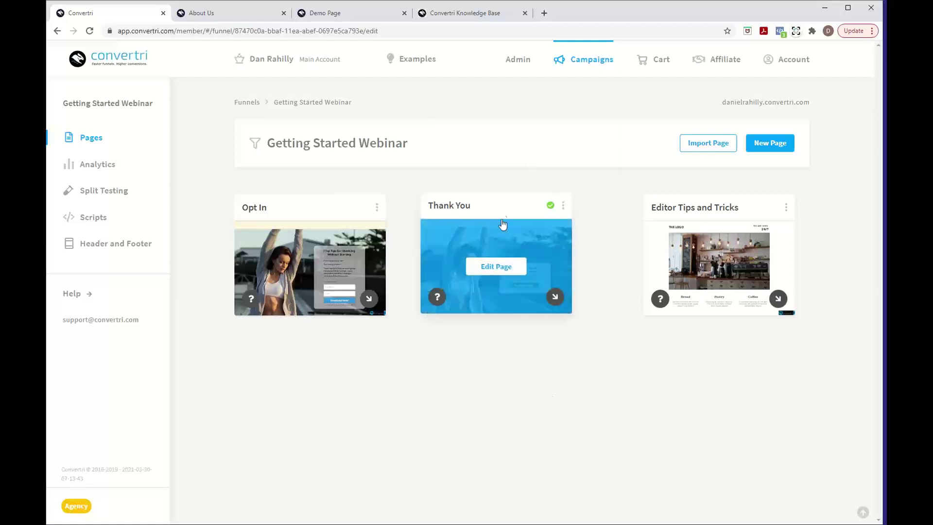
pyautogui.moveTo(503, 209); pyautogui.dragTo(522, 208)
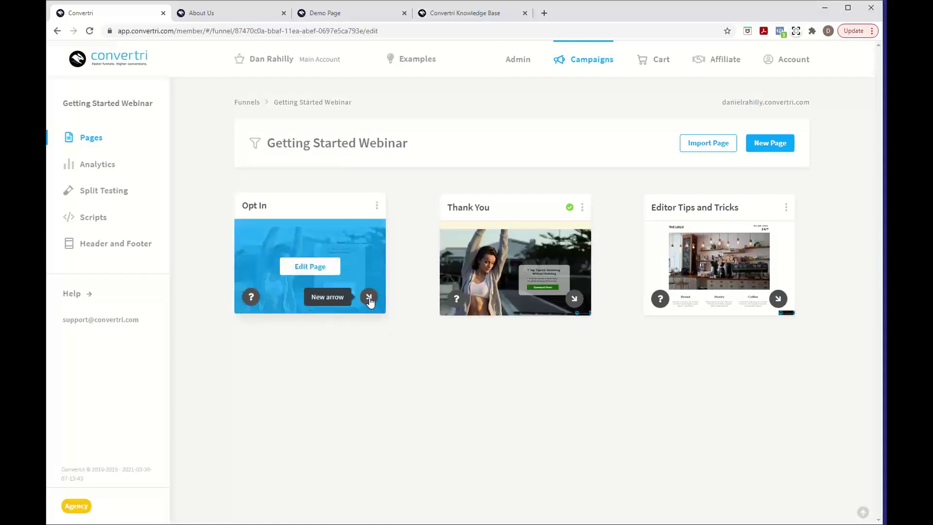
# Link the Opt In page to the Thank You page with a new arrow in the funnel
pyautogui.moveTo(369, 301); pyautogui.dragTo(543, 261)
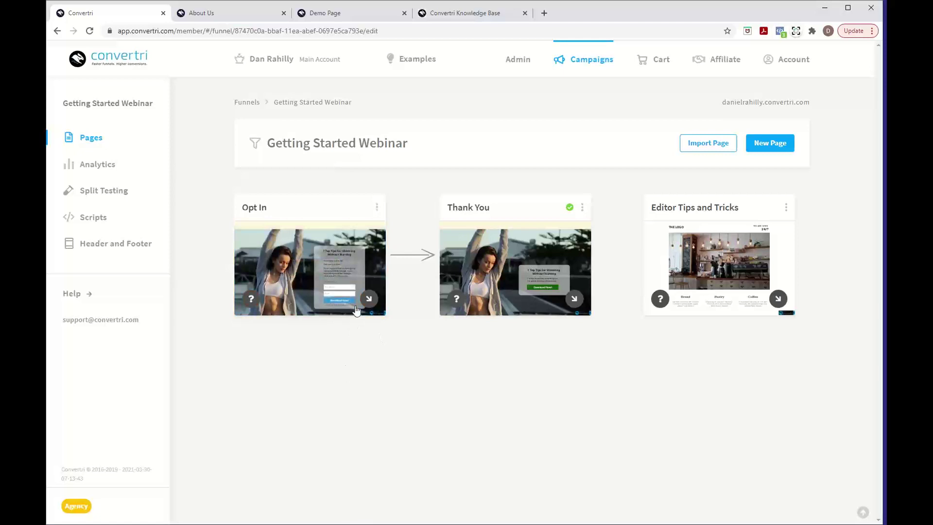
pyautogui.moveTo(328, 229)
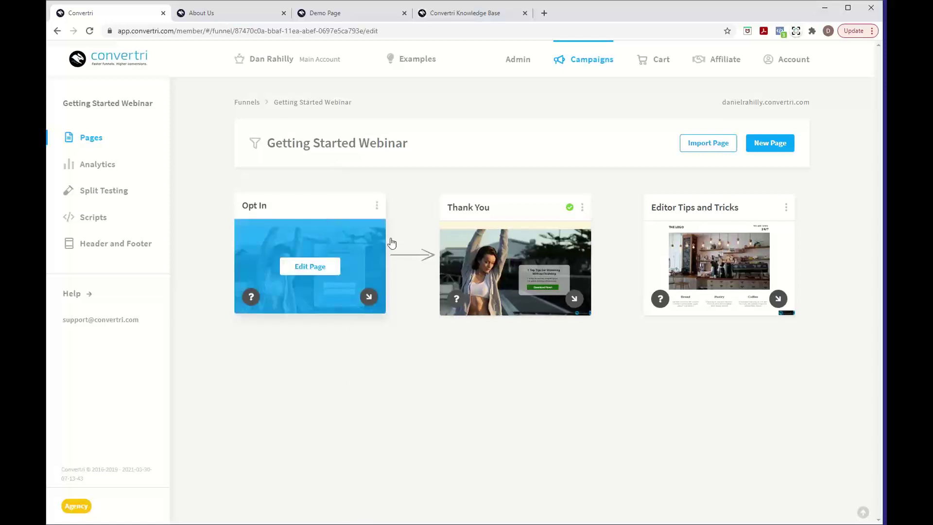
pyautogui.moveTo(534, 260)
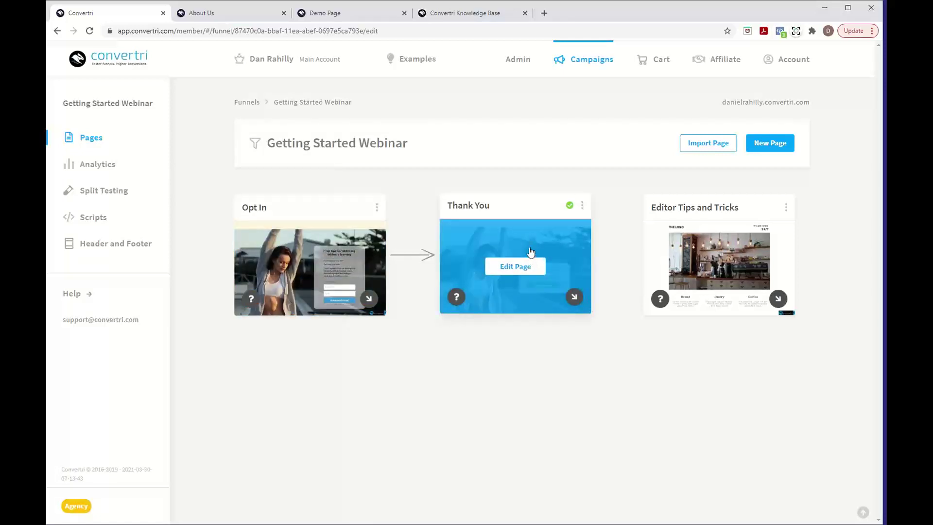
pyautogui.moveTo(407, 253)
pyautogui.moveTo(346, 263)
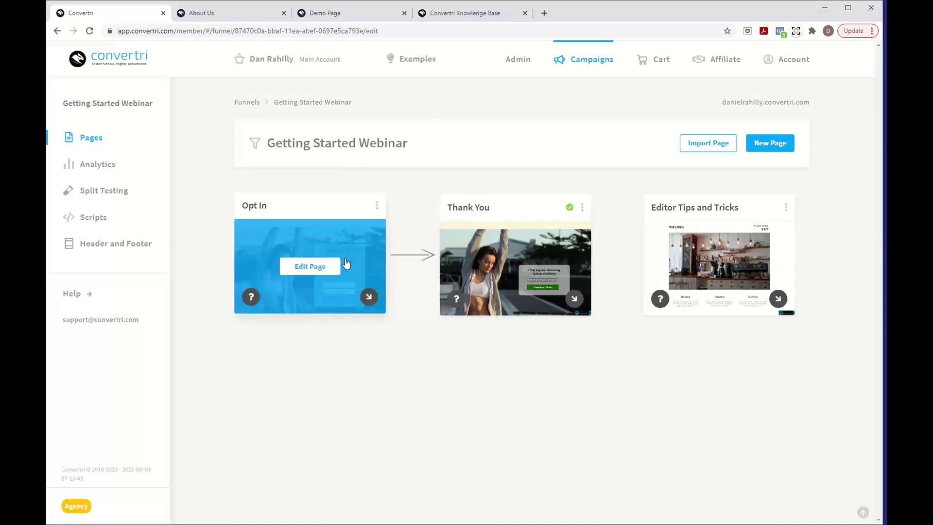
# Open the Opt In page for editing and attach the MailChimp list "Dogs Training Help" to its form as the autoresponder target
pyautogui.click(345, 264)
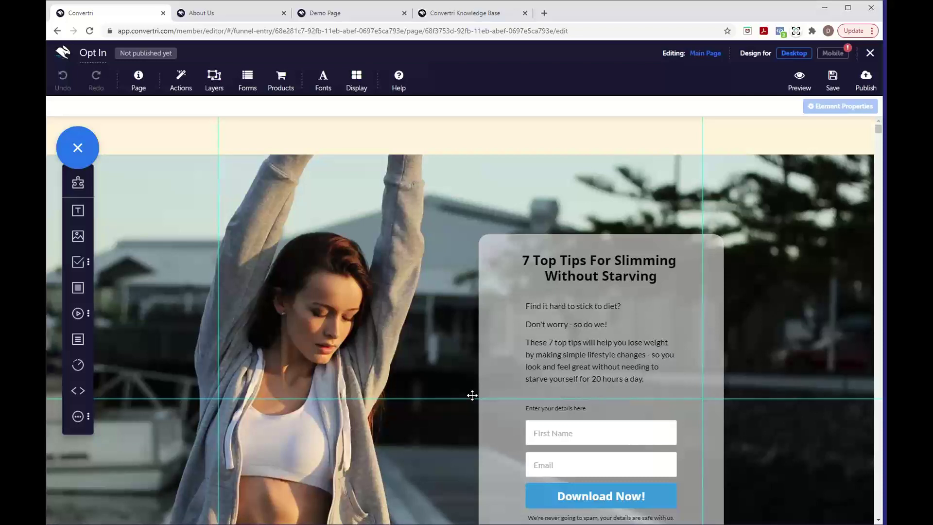
pyautogui.click(244, 90)
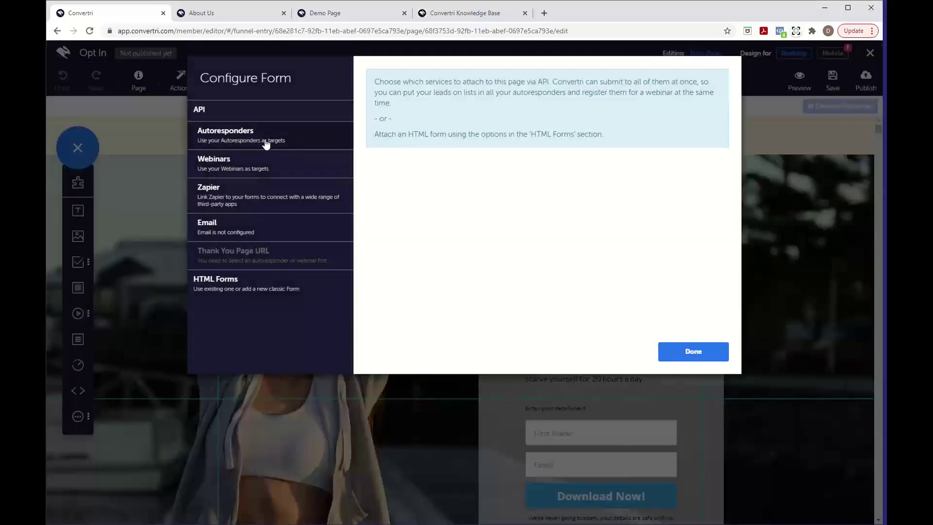
pyautogui.click(265, 142)
pyautogui.scroll(-3, 296, 248)
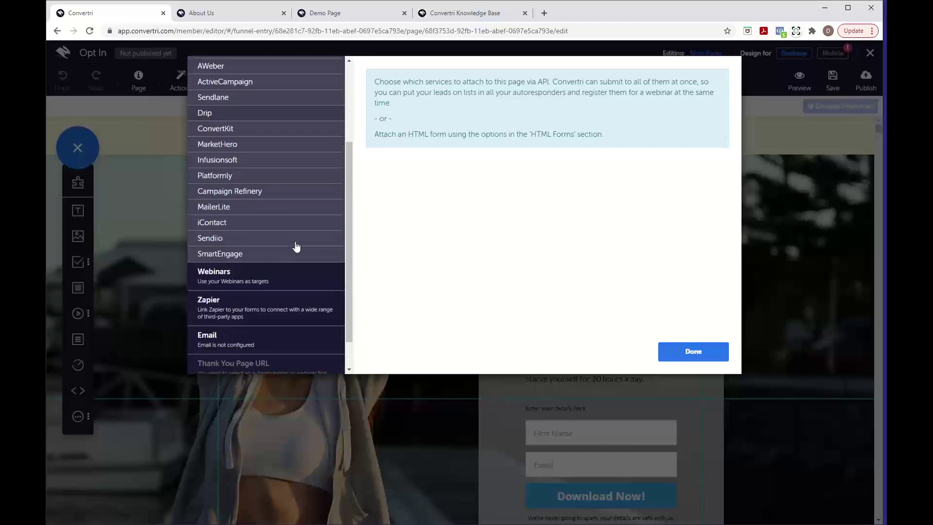
pyautogui.scroll(3, 296, 246)
pyautogui.scroll(-3, 291, 317)
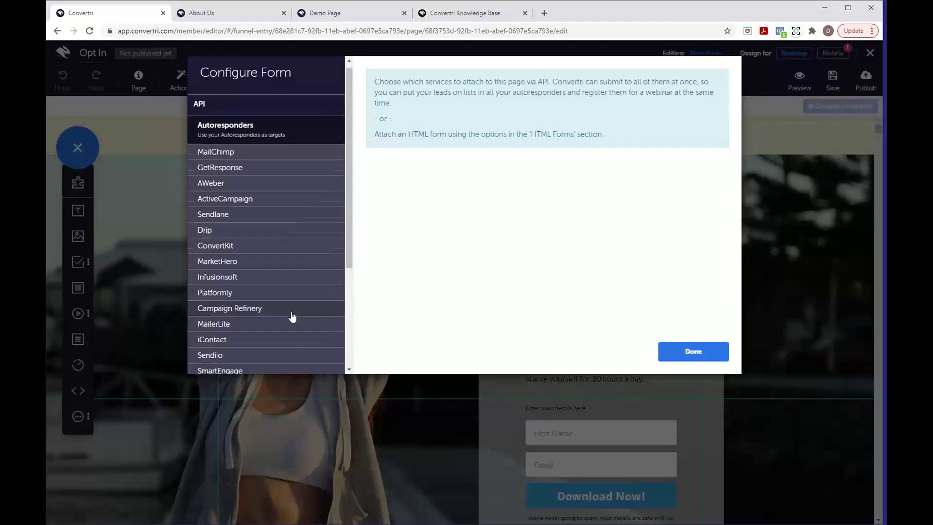
pyautogui.scroll(3, 297, 195)
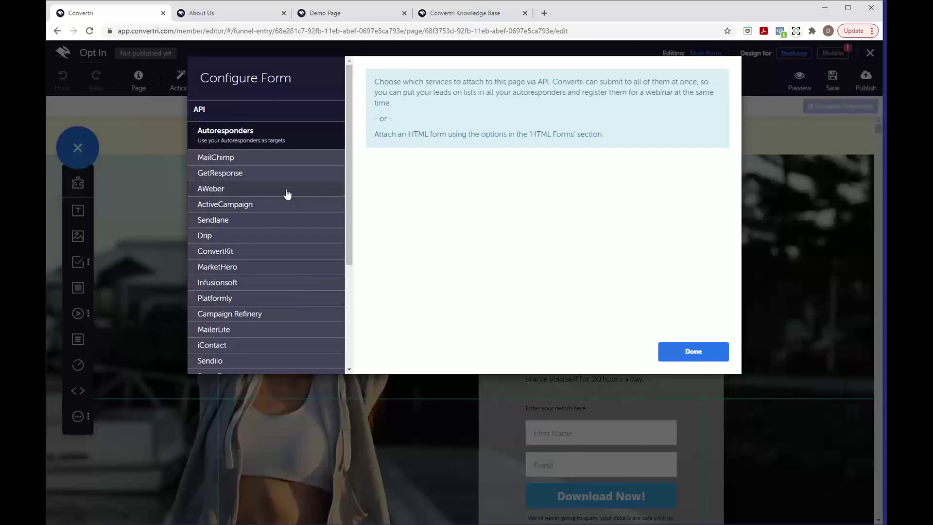
pyautogui.click(277, 161)
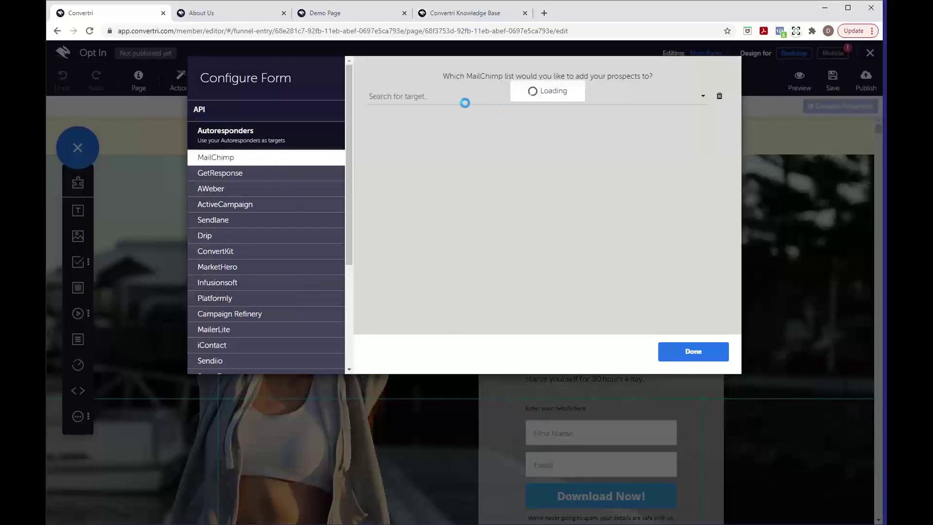
pyautogui.click(444, 103)
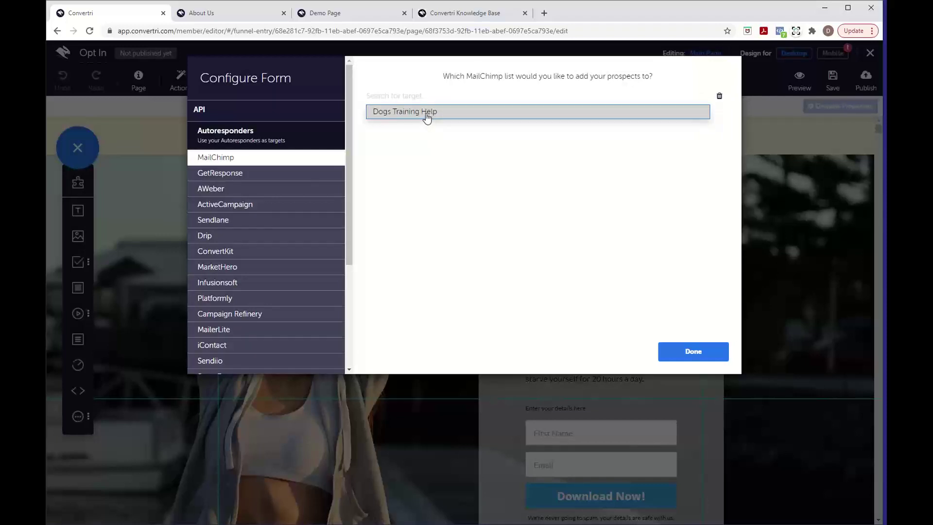
pyautogui.click(427, 116)
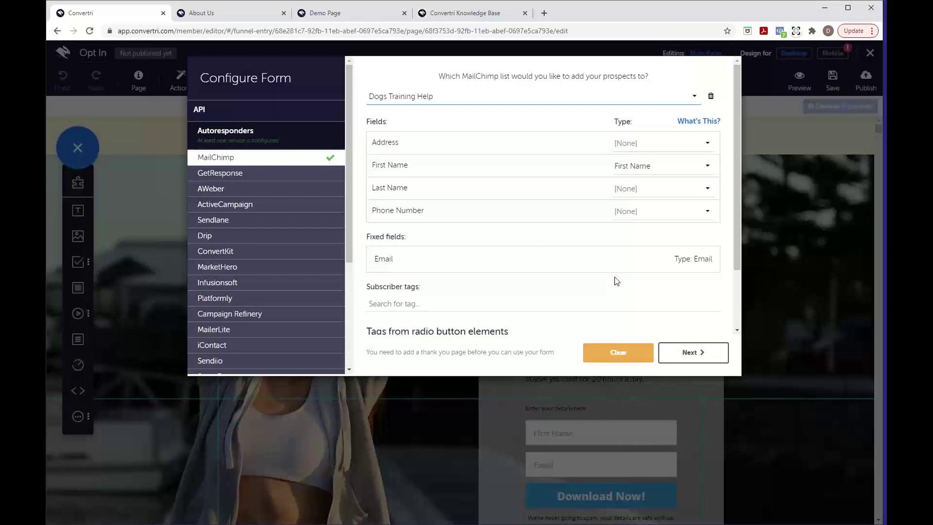
pyautogui.scroll(-2, 616, 281)
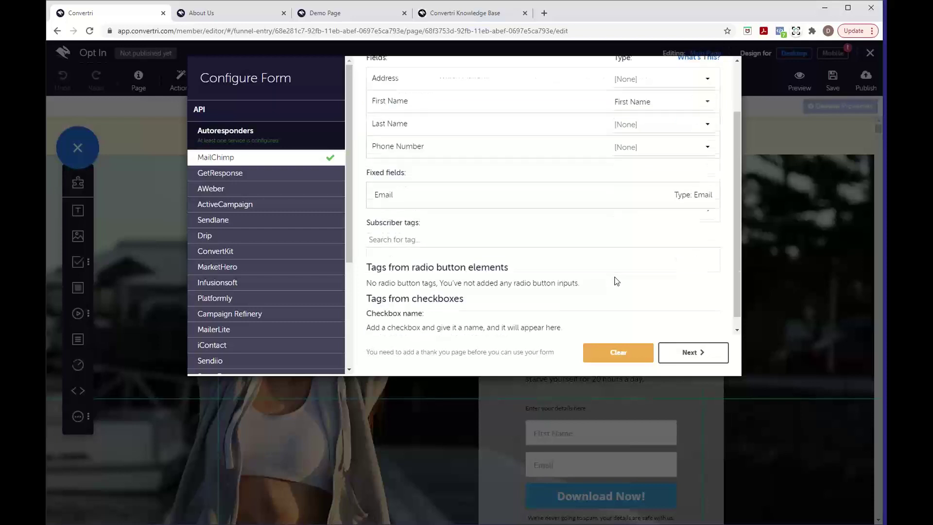
# Check the suggested Thank You Page URLs, keep the redirect to the funnel's "thank-you" page and finish the form configuration
pyautogui.click(687, 360)
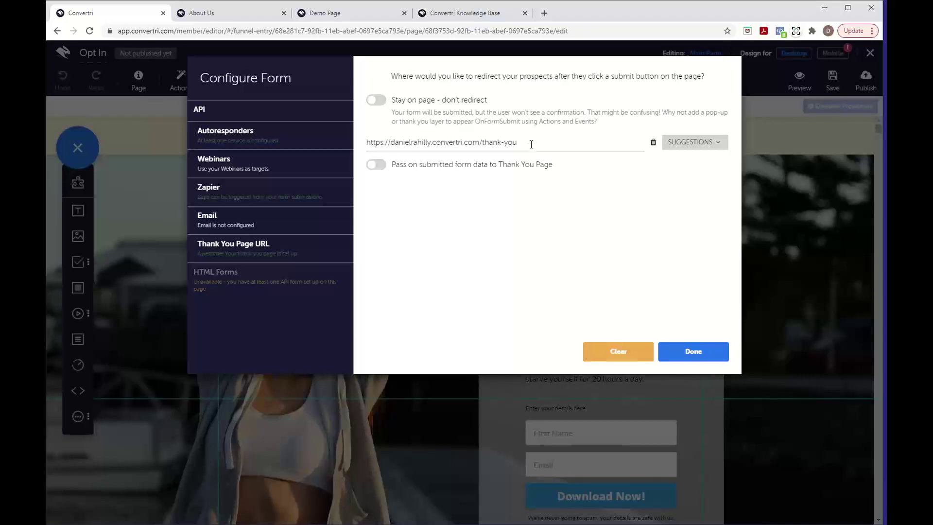
pyautogui.click(699, 146)
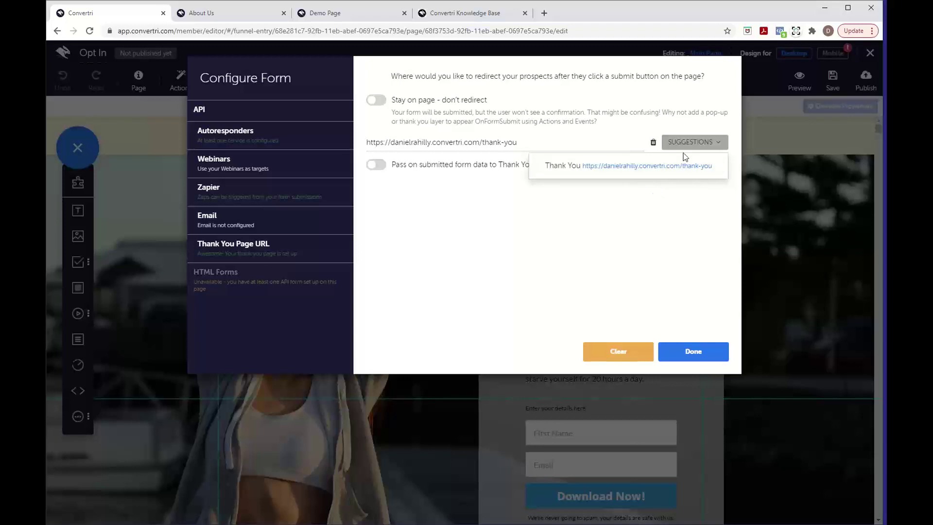
pyautogui.click(703, 147)
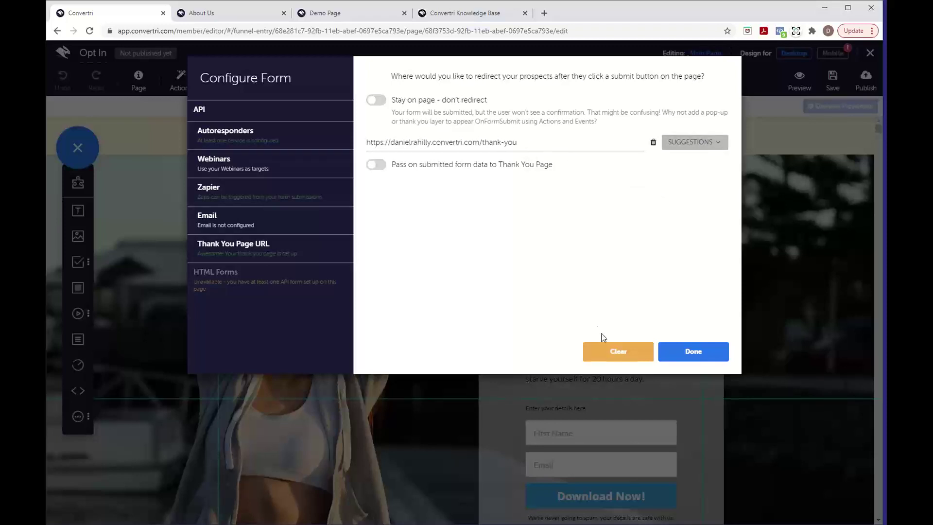
pyautogui.click(693, 351)
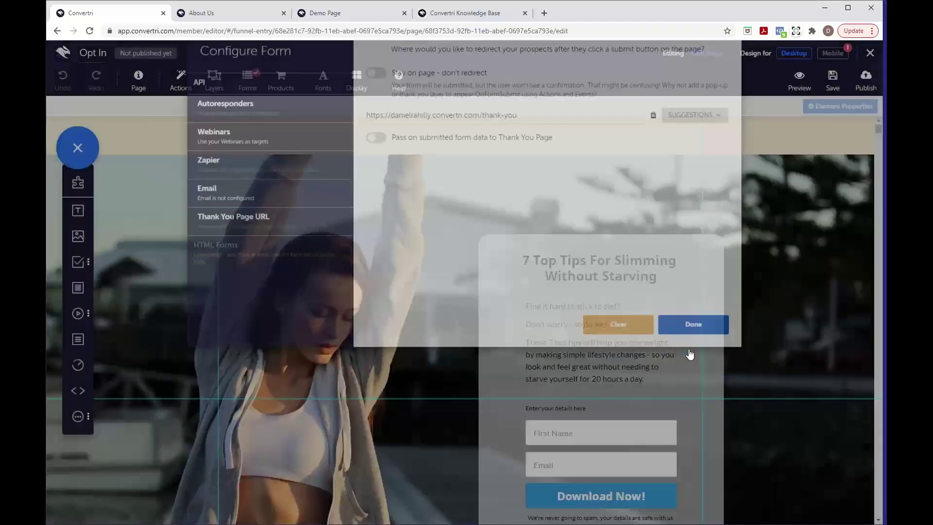
# Check the form field settings of the First Name and Email inputs, including assigned type, required state and validation
pyautogui.scroll(-2, 597, 370)
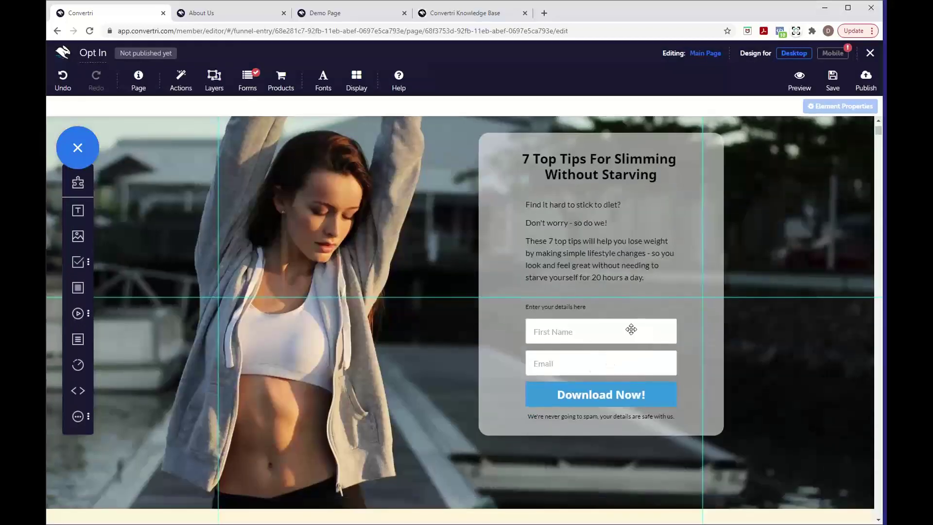
pyautogui.click(631, 329)
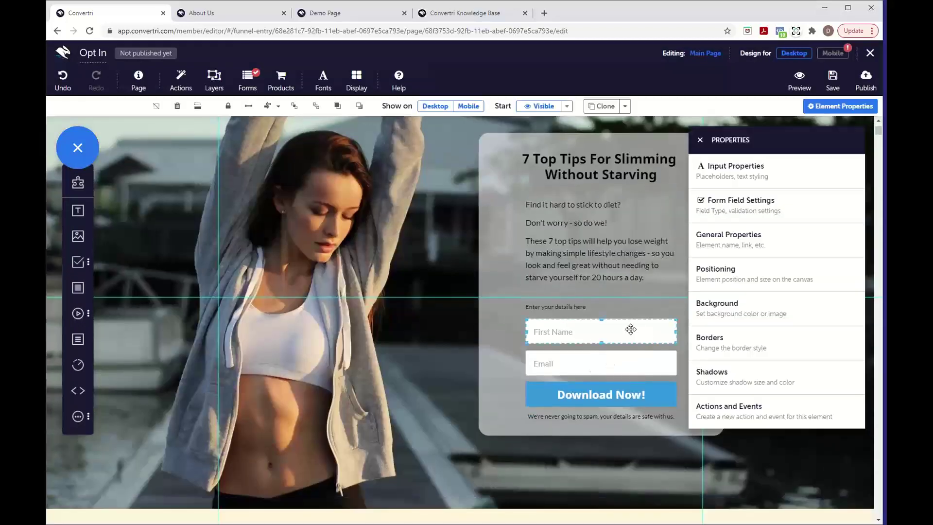
pyautogui.click(789, 215)
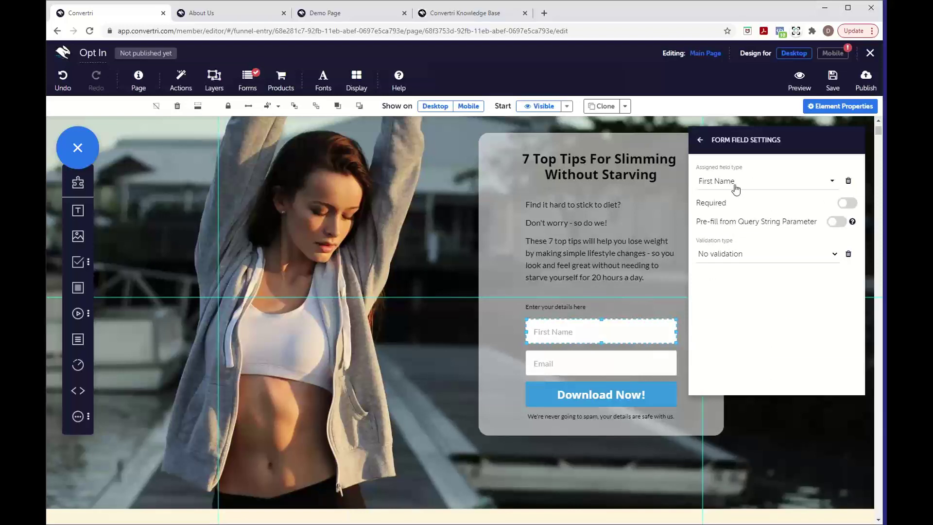
pyautogui.click(637, 361)
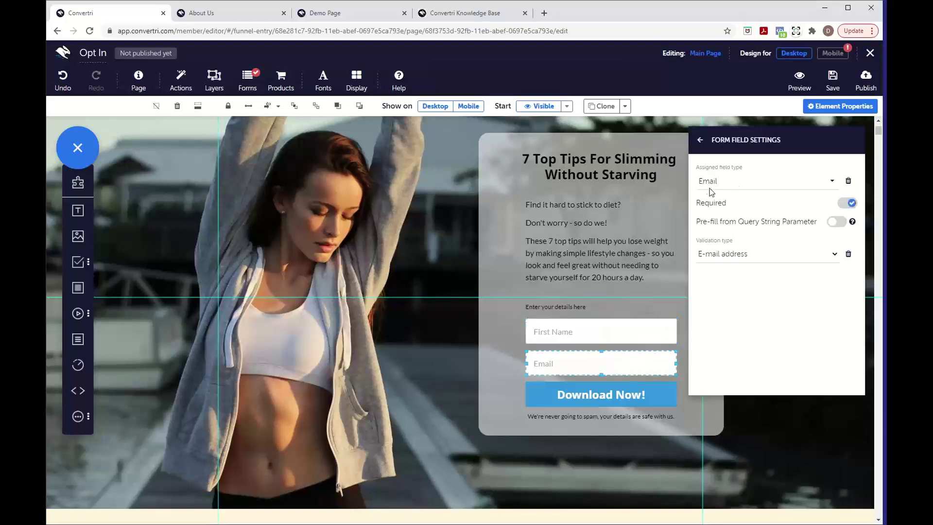
pyautogui.click(701, 145)
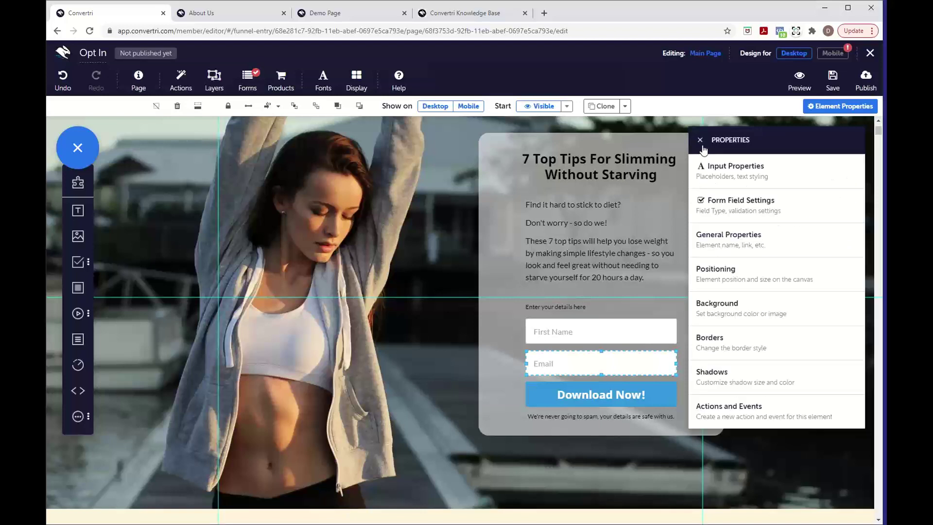
# Publish the Opt In page with the path "optin"
pyautogui.click(865, 79)
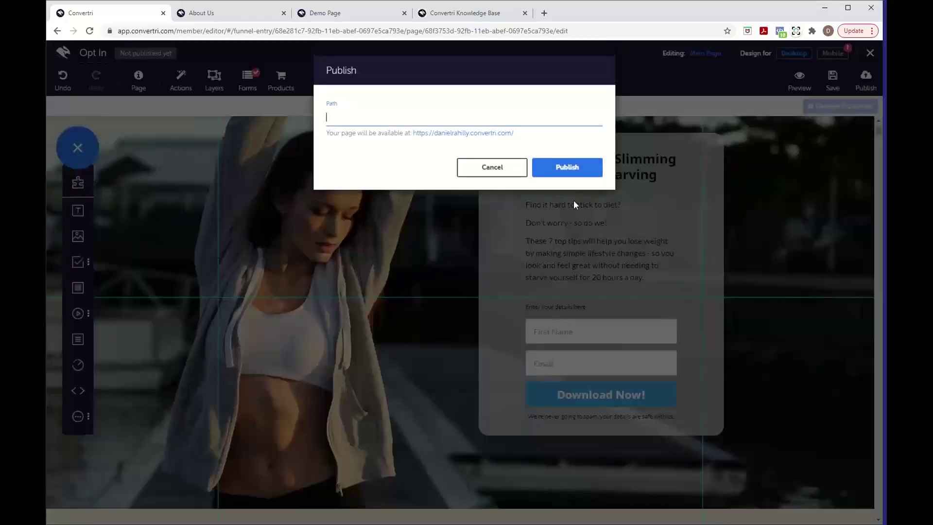
pyautogui.write('opti')
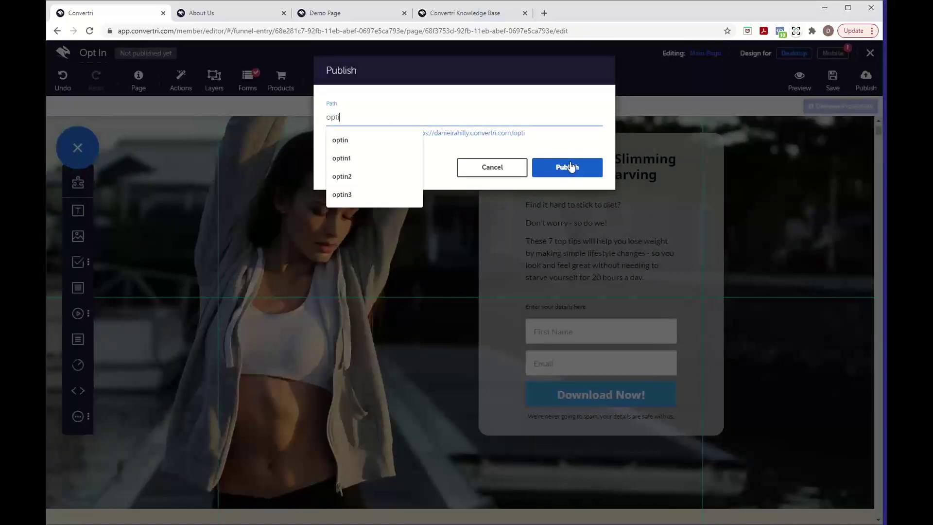
pyautogui.write('n')
pyautogui.click(572, 167)
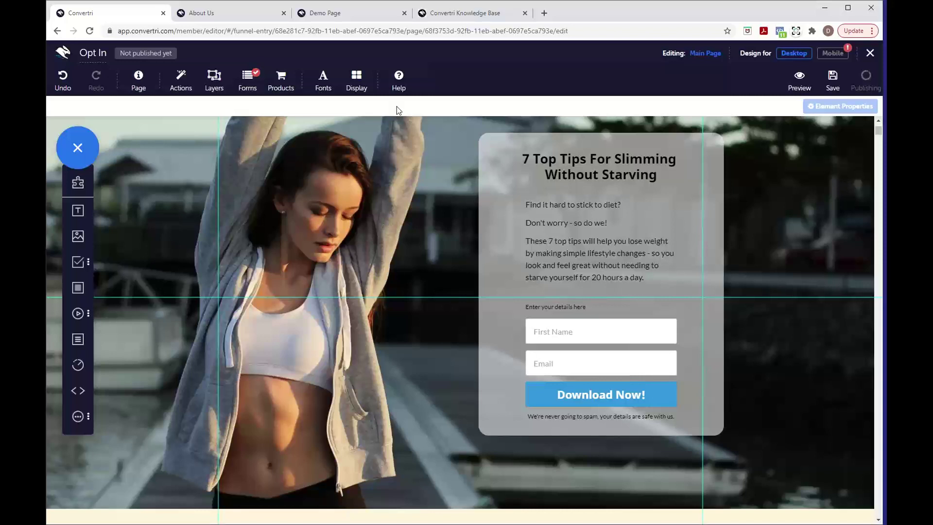
# Open the published Opt In page and test its form by submitting a first name and an e-mail address
pyautogui.click(191, 54)
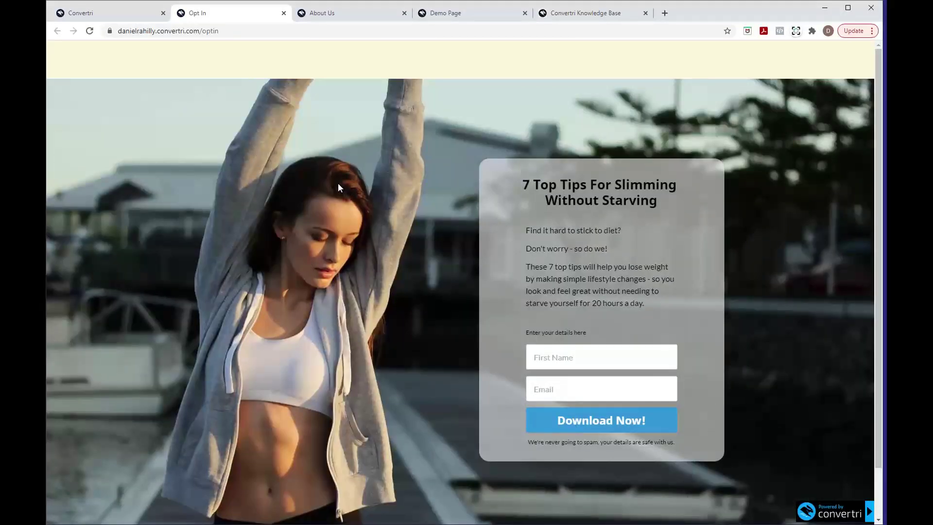
pyautogui.scroll(-2, 336, 243)
pyautogui.scroll(2, 313, 339)
pyautogui.write('dan')
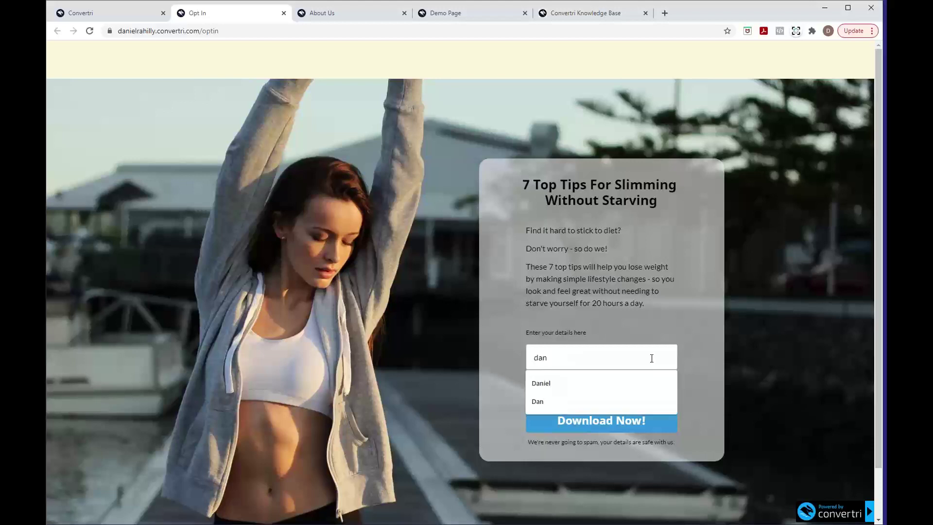
pyautogui.click(626, 399)
pyautogui.click(623, 389)
pyautogui.write('dan.')
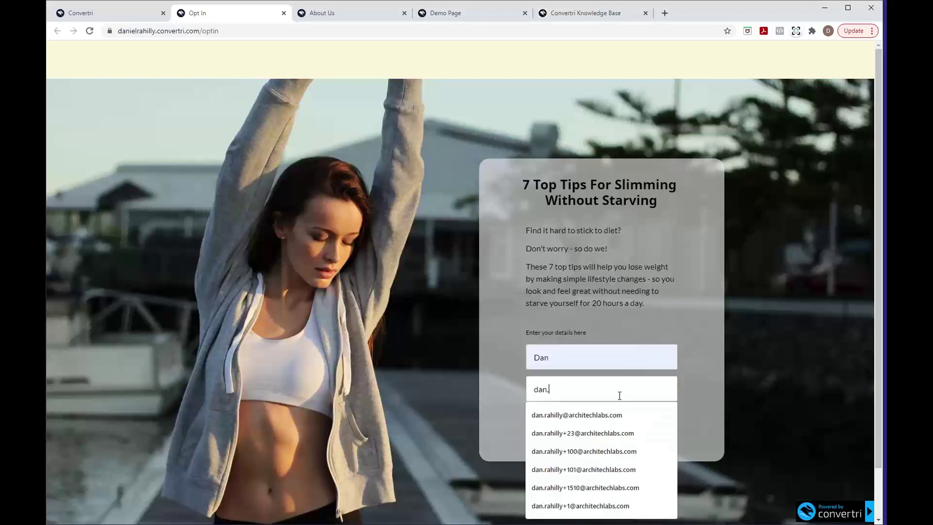
pyautogui.click(607, 415)
pyautogui.click(590, 421)
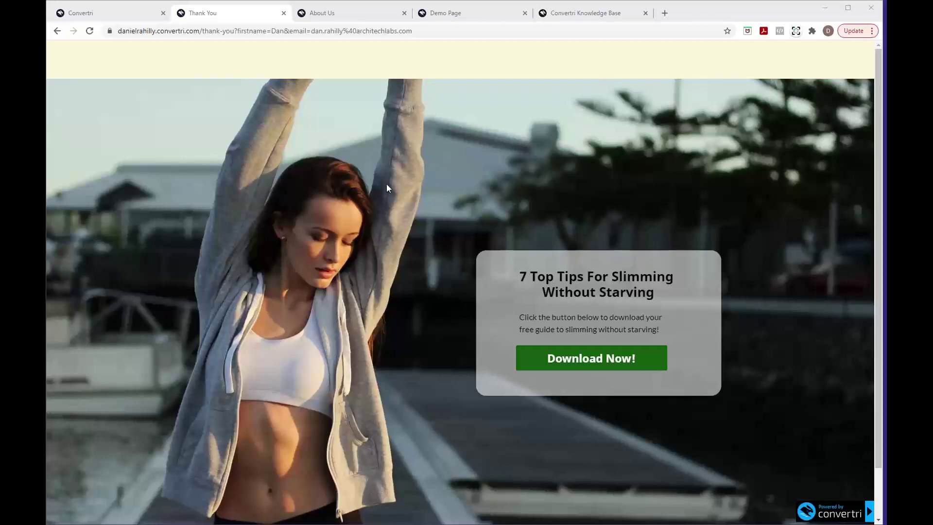
# Compare the live Thank You page with the Opt In editor, and view the published Opt In page again
pyautogui.click(111, 12)
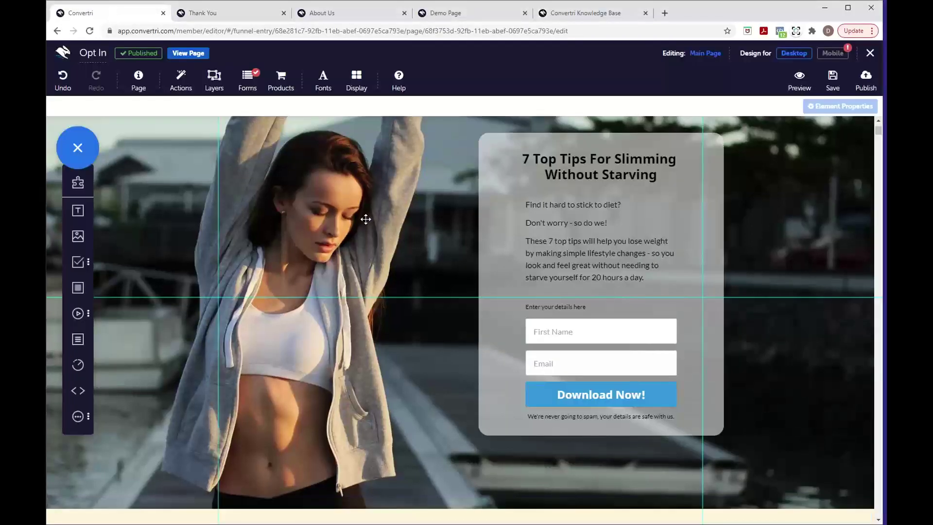
pyautogui.scroll(2, 365, 219)
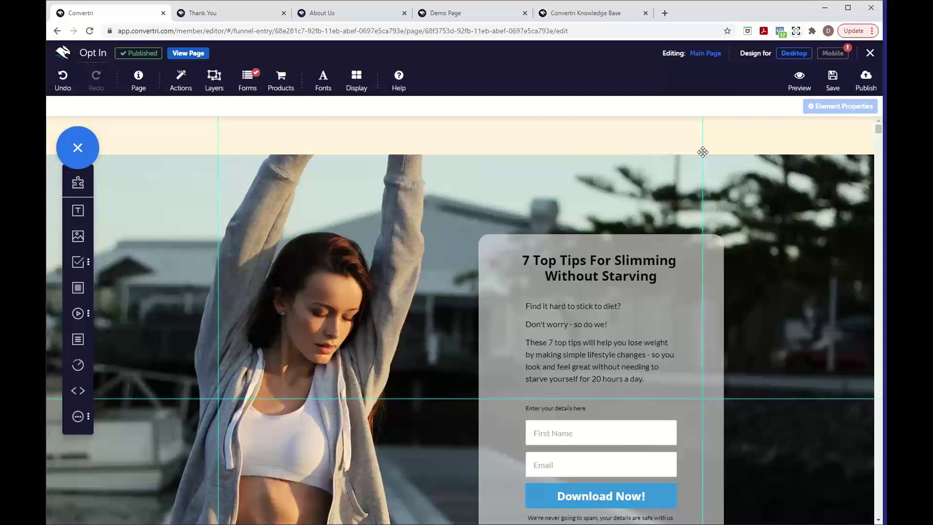
pyautogui.click(238, 15)
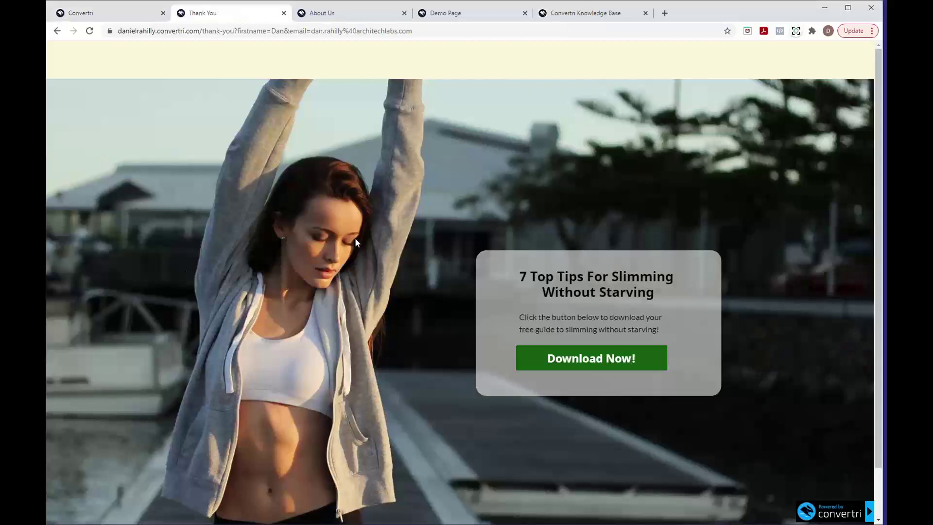
pyautogui.click(147, 14)
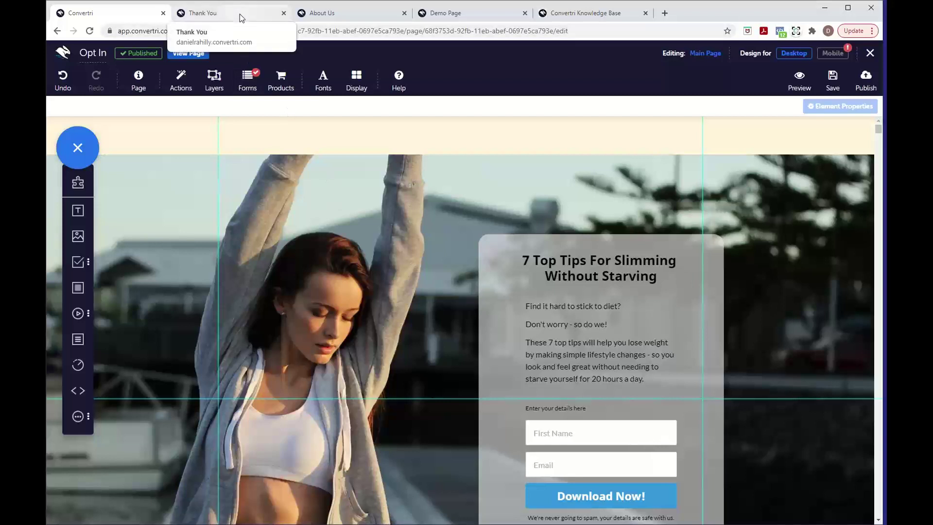
pyautogui.click(197, 54)
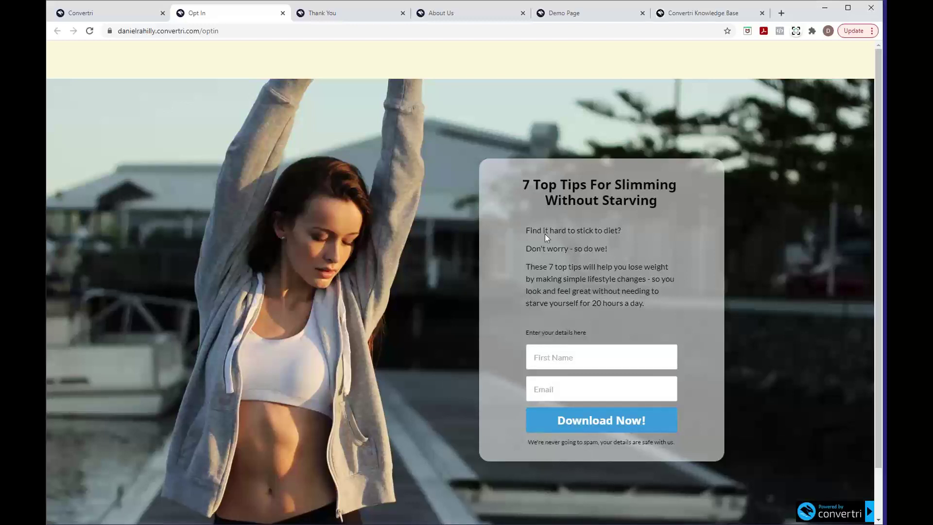
pyautogui.click(81, 14)
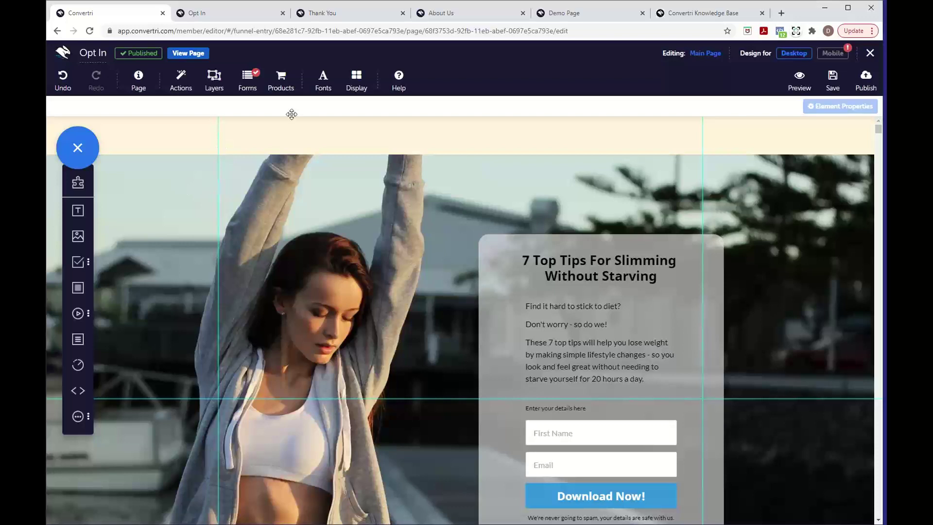
# Increase the Opt In page's guideline width to 1030 in the display settings
pyautogui.click(359, 94)
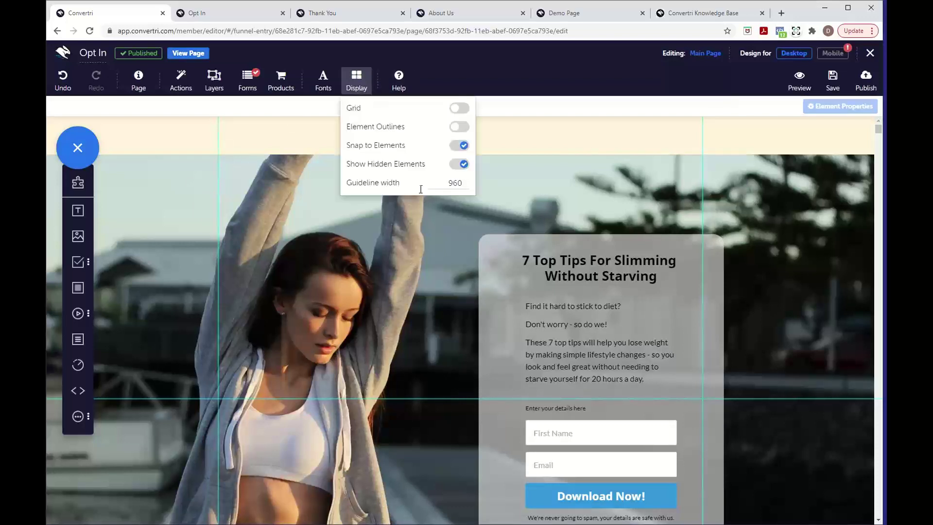
pyautogui.click(466, 181)
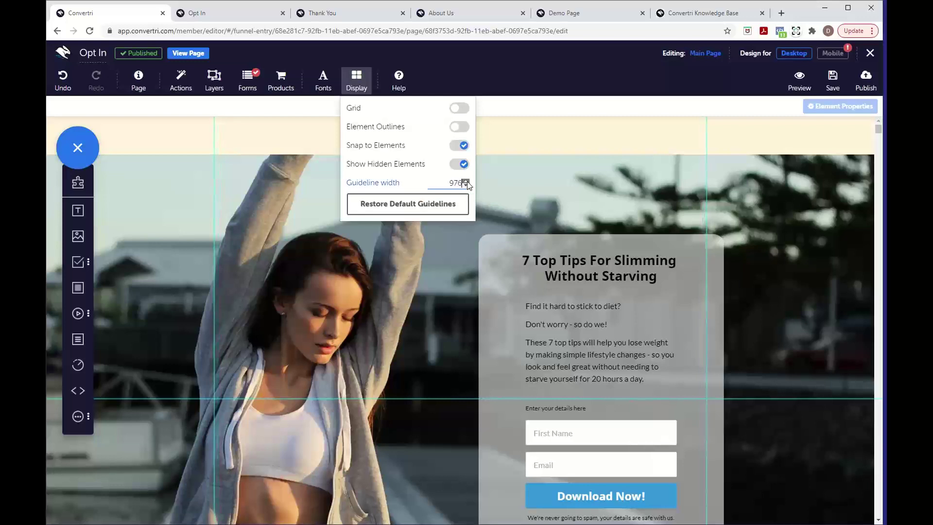
pyautogui.click(465, 180)
pyautogui.click(465, 180)
pyautogui.click(466, 181)
pyautogui.click(466, 181)
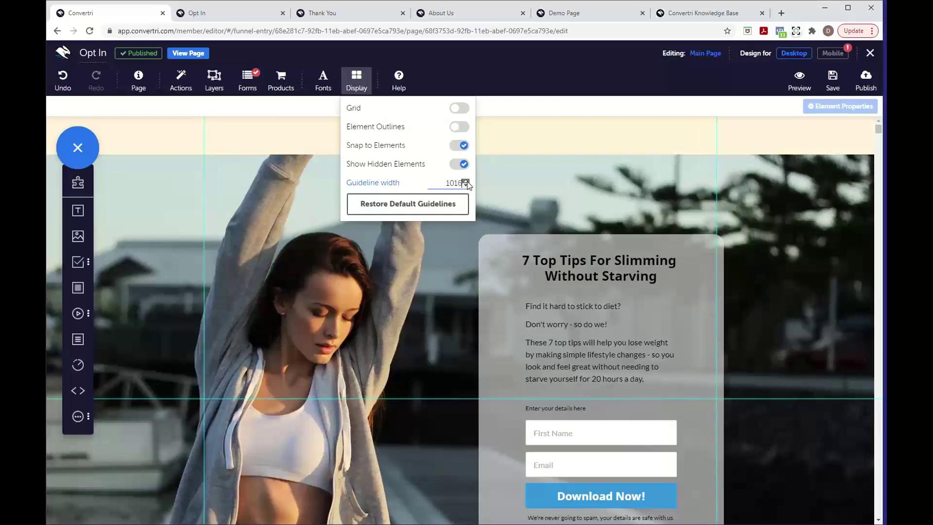
pyautogui.click(465, 181)
pyautogui.click(466, 180)
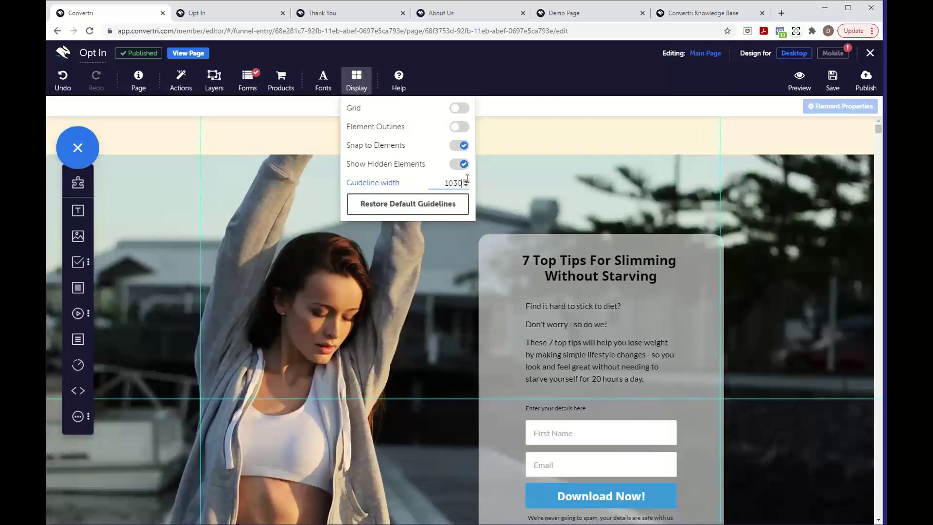
# Try a guideline width of 1280 and restore the default guidelines
pyautogui.click(466, 181)
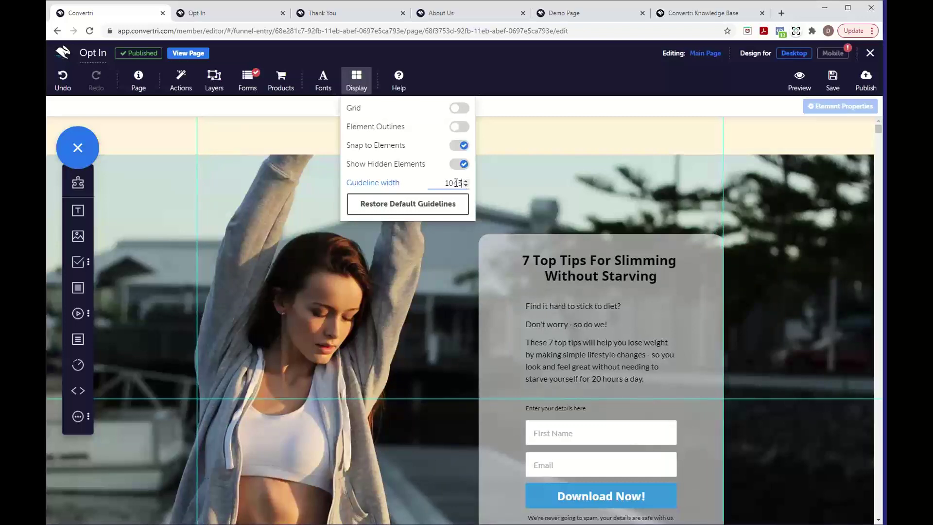
pyautogui.doubleClick(457, 182)
pyautogui.write('1280')
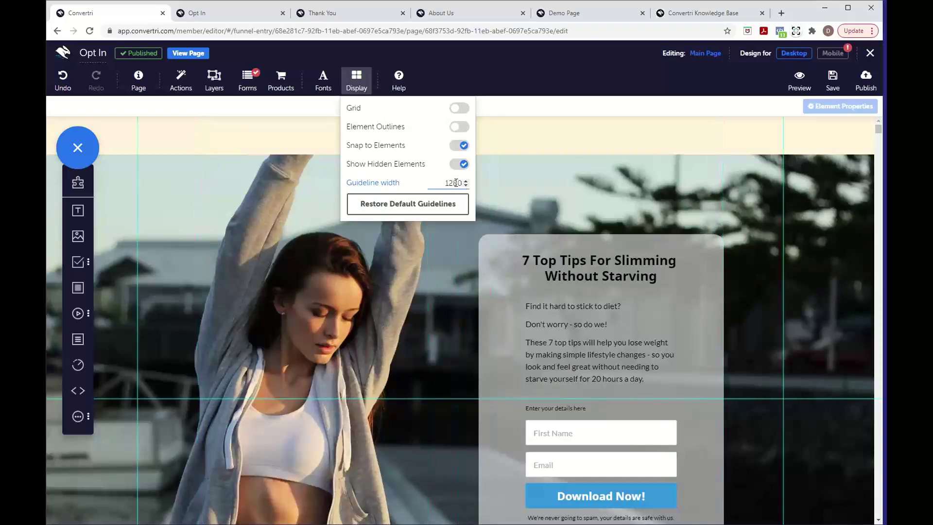
pyautogui.click(432, 205)
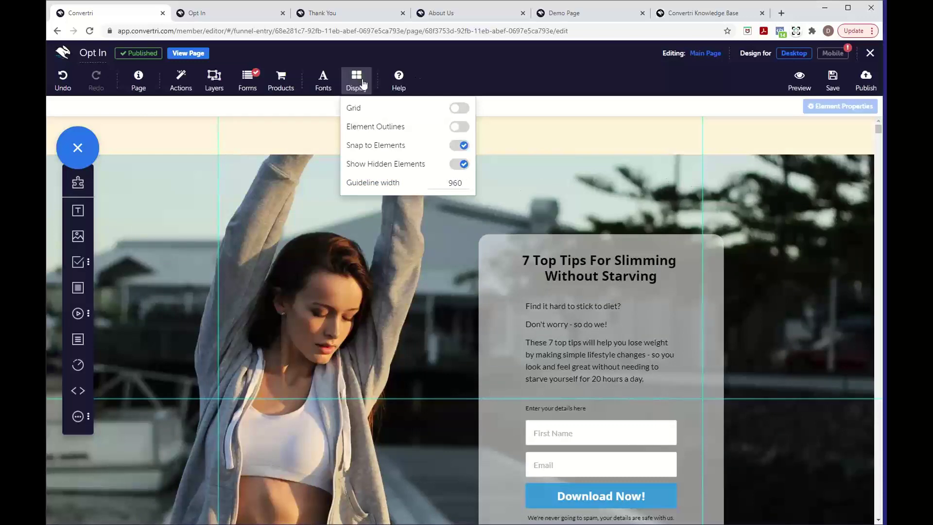
pyautogui.click(362, 84)
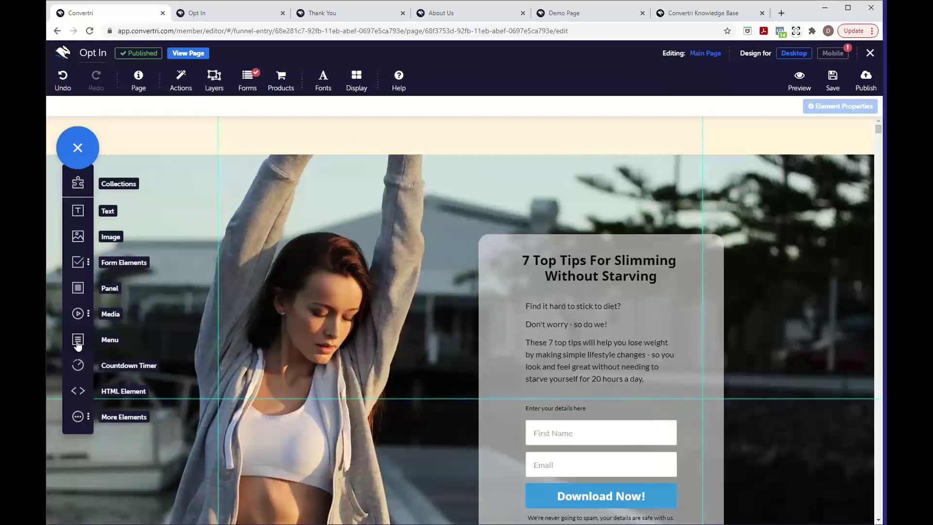
# Add a menu element to the strip above the hero image with the items Home, About and Contact, removing the unused fourth item
pyautogui.moveTo(78, 344); pyautogui.dragTo(378, 138)
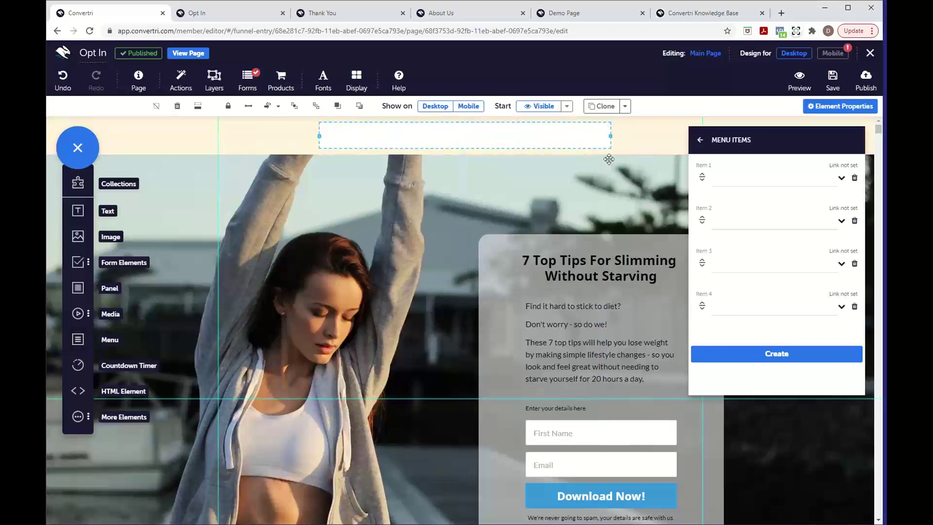
pyautogui.click(750, 178)
pyautogui.write('Home')
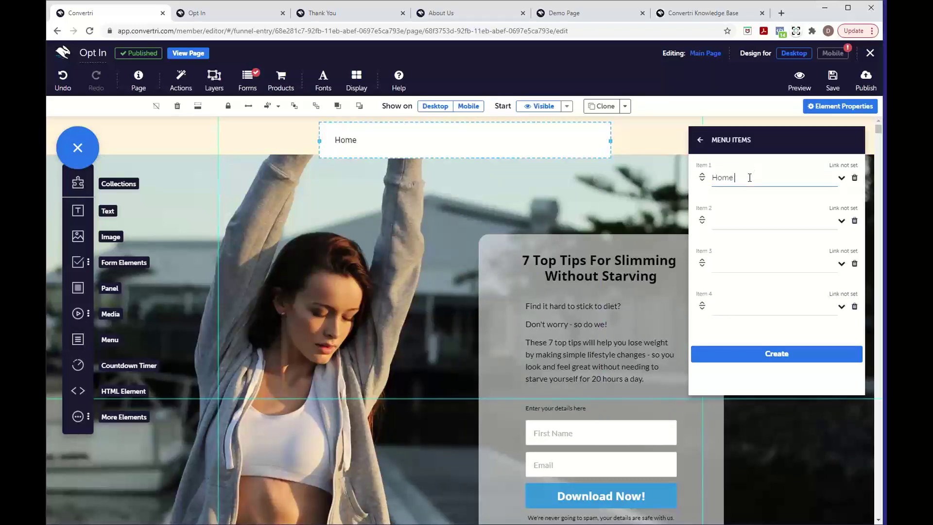
pyautogui.press('Tab')
pyautogui.write('About')
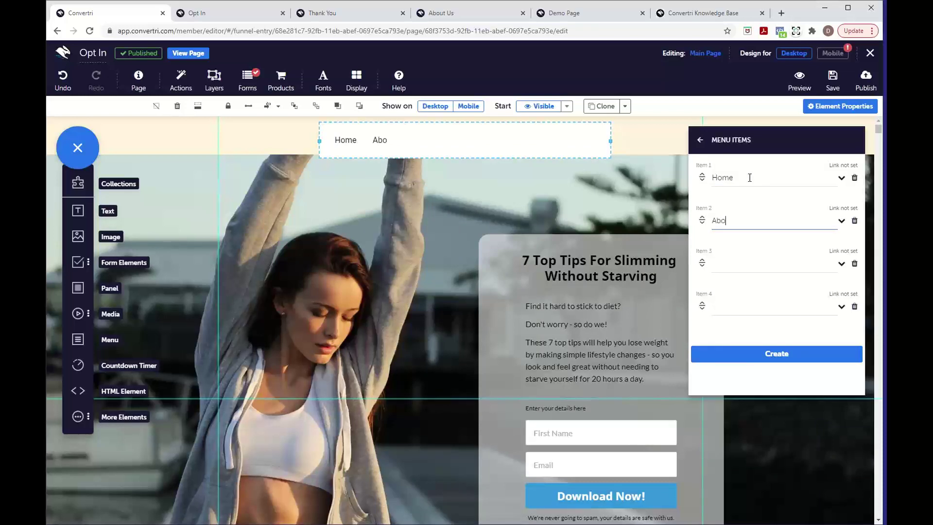
pyautogui.press('Tab')
pyautogui.write('Con')
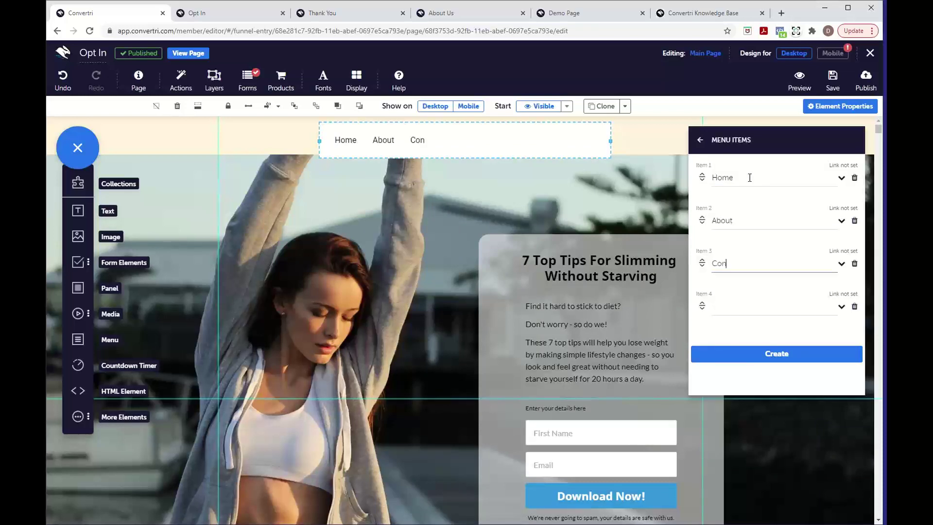
pyautogui.write('tact')
pyautogui.click(854, 306)
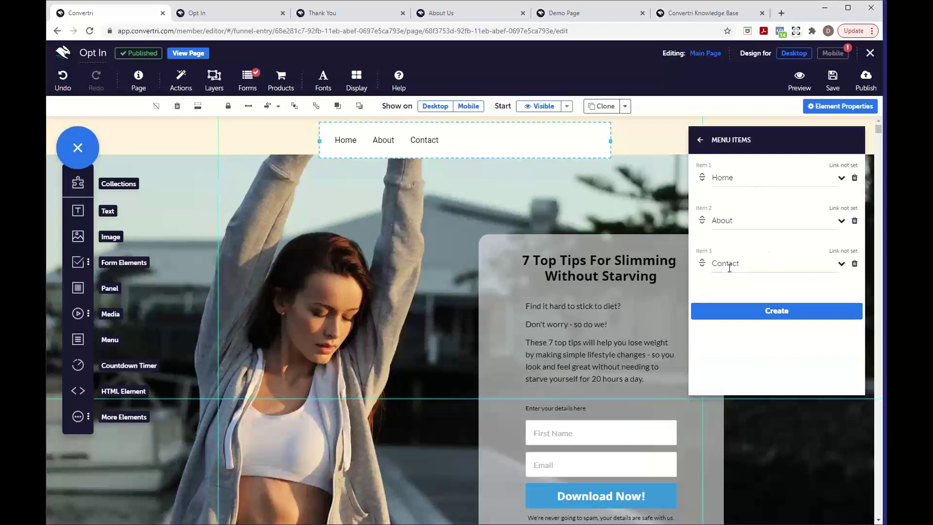
# Expand the Contact item's link settings and delete the menu element from the strip above the hero image
pyautogui.click(842, 263)
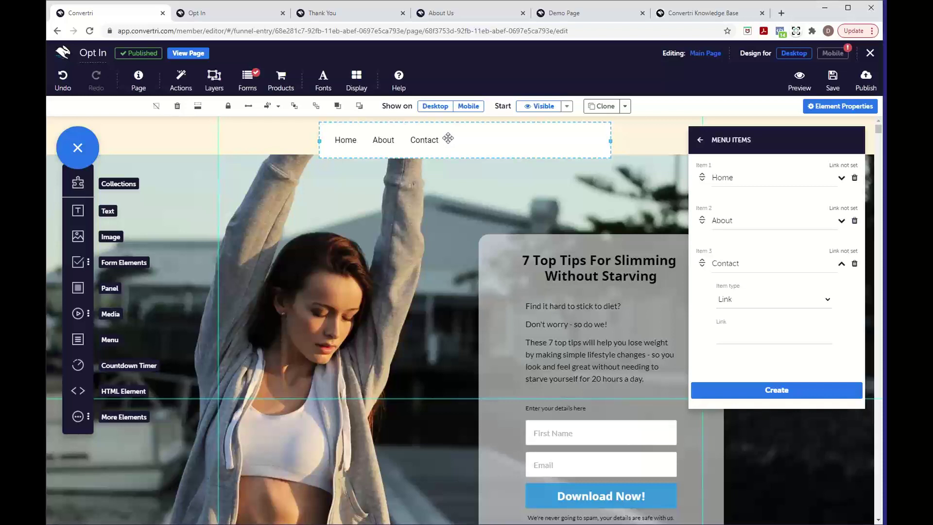
pyautogui.moveTo(447, 138); pyautogui.dragTo(462, 137)
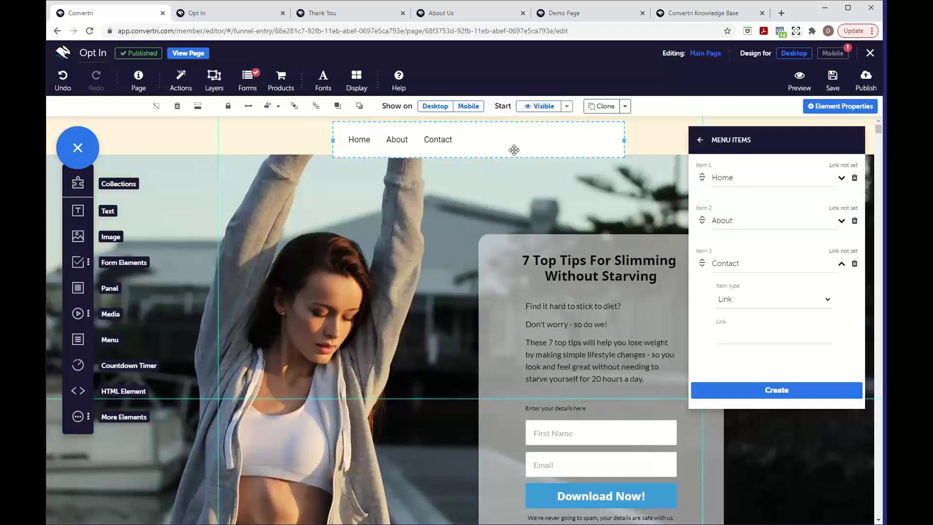
pyautogui.press('Delete')
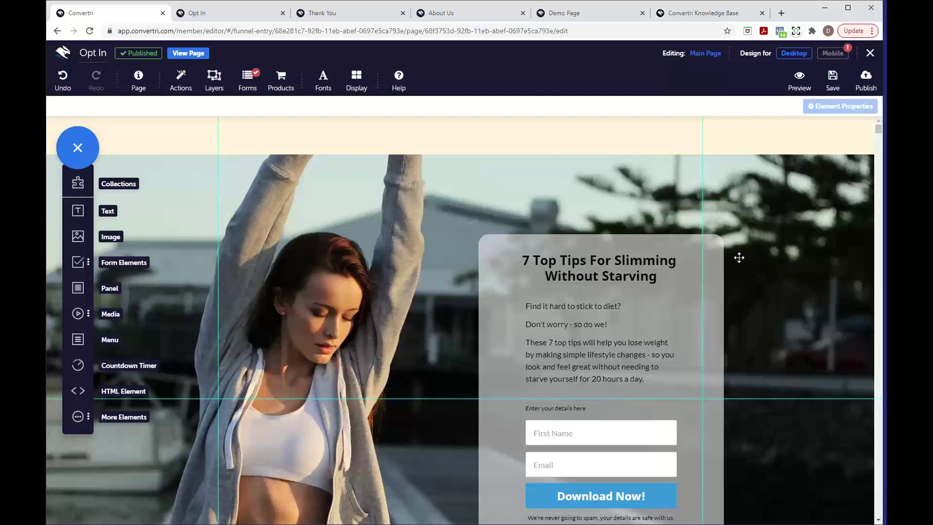
# Leave the Opt In page editor and open the Editor Tips and Tricks page for editing
pyautogui.click(872, 55)
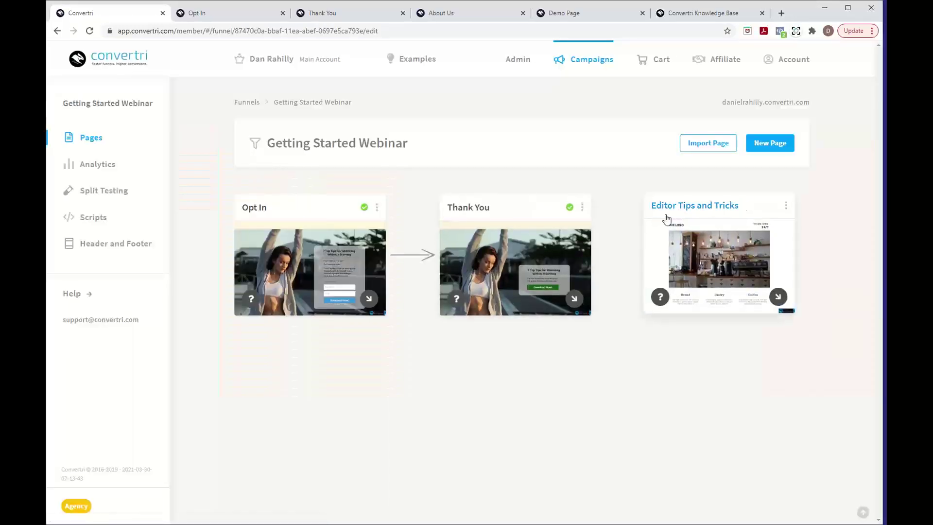
pyautogui.moveTo(683, 272)
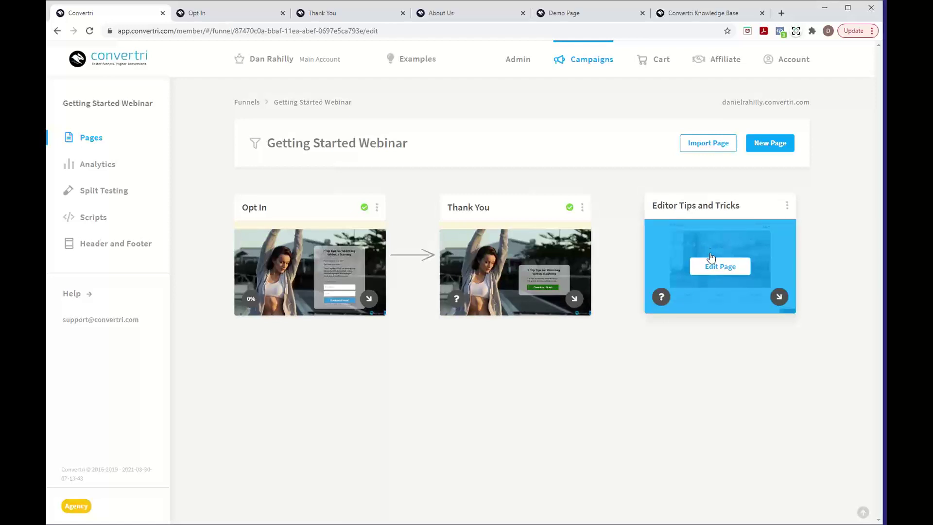
pyautogui.click(710, 267)
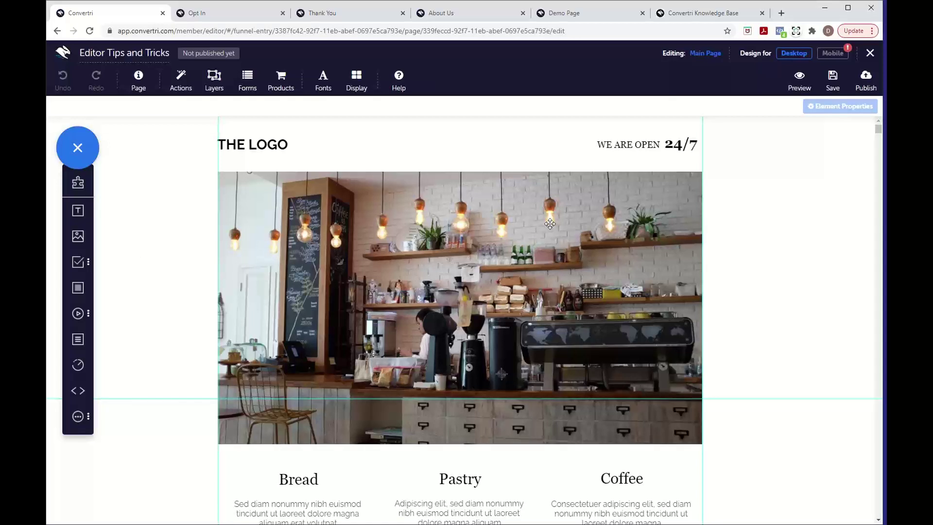
# Turn on element outlines for the Editor Tips and Tricks page
pyautogui.click(361, 89)
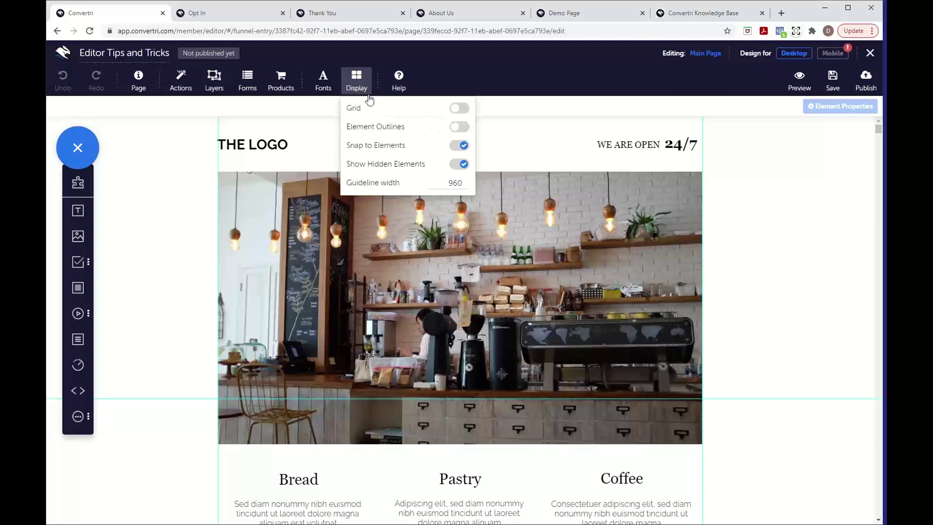
pyautogui.click(366, 91)
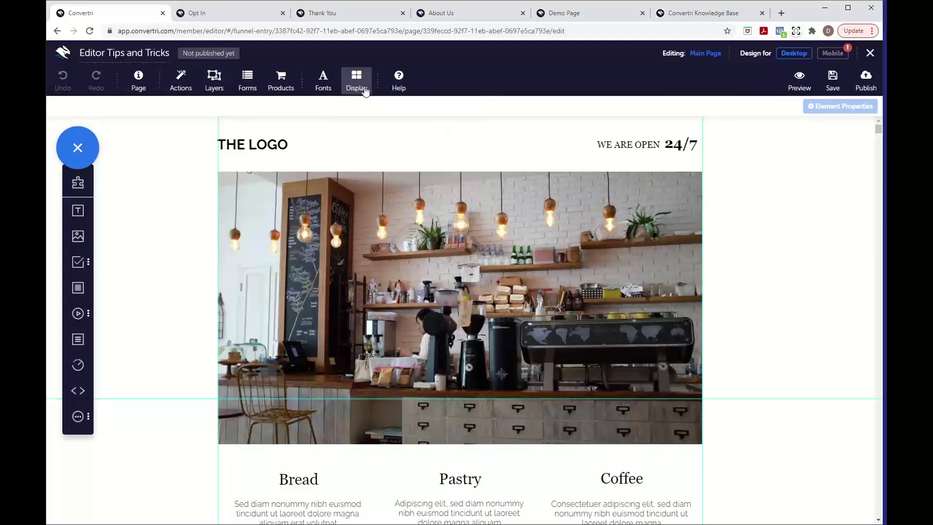
pyautogui.click(365, 90)
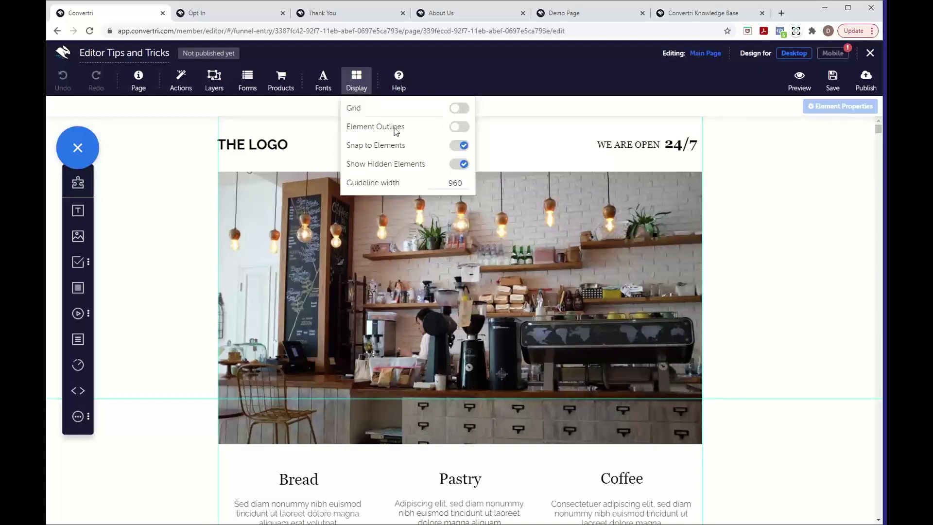
pyautogui.click(459, 128)
pyautogui.click(365, 93)
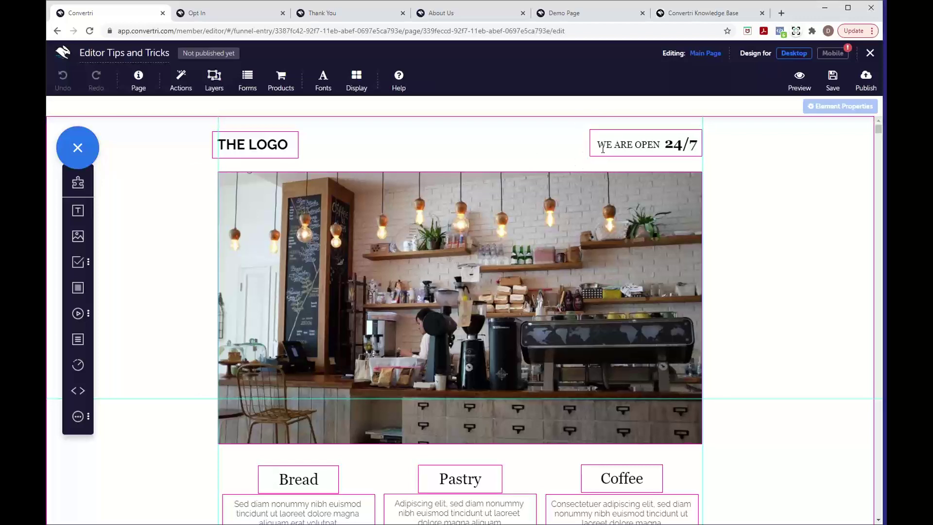
# Examine the outlined elements down to the Menu section, selecting the panel around Bread and Pastry and the Bread item list
pyautogui.scroll(-3, 504, 326)
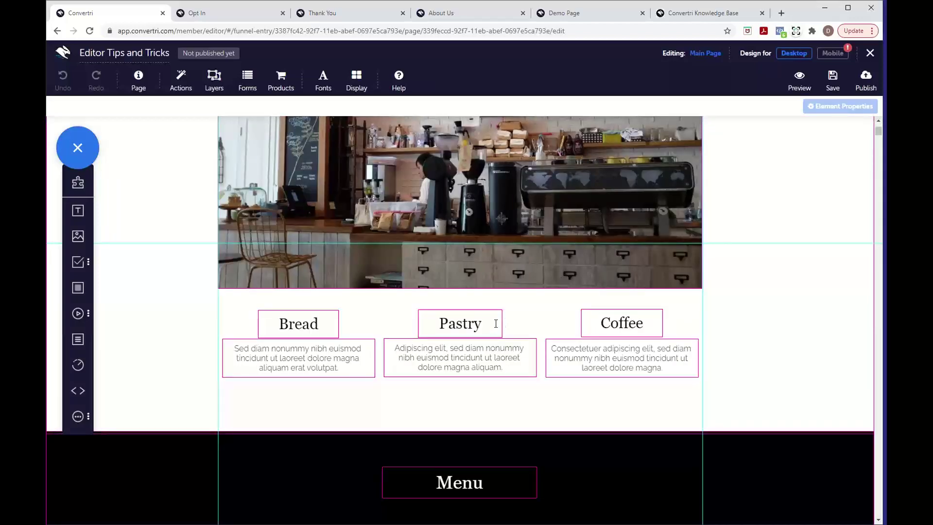
pyautogui.scroll(-4, 474, 410)
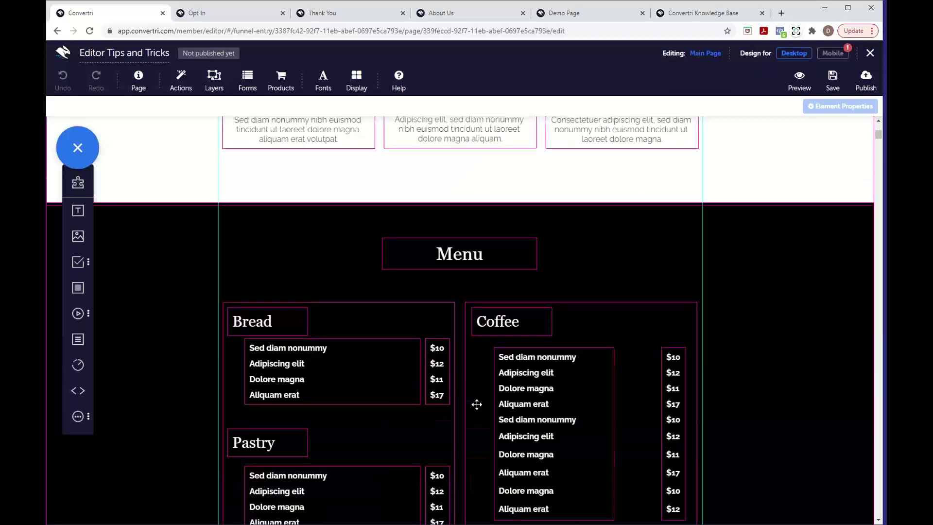
pyautogui.scroll(-2, 477, 405)
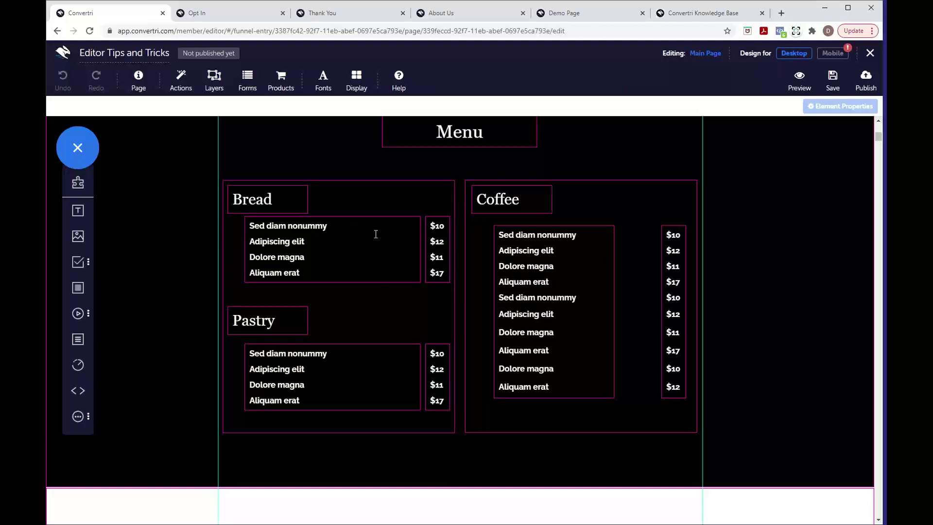
pyautogui.click(352, 205)
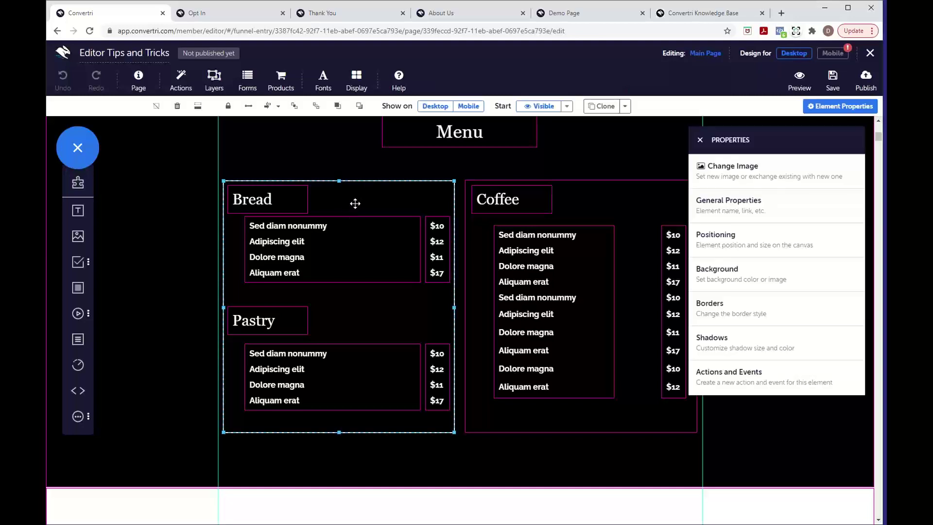
pyautogui.click(340, 218)
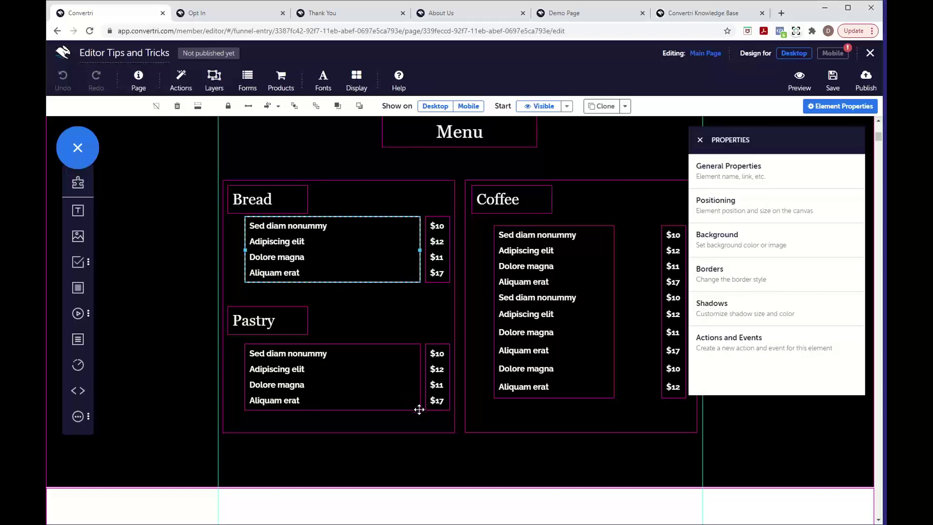
pyautogui.click(701, 141)
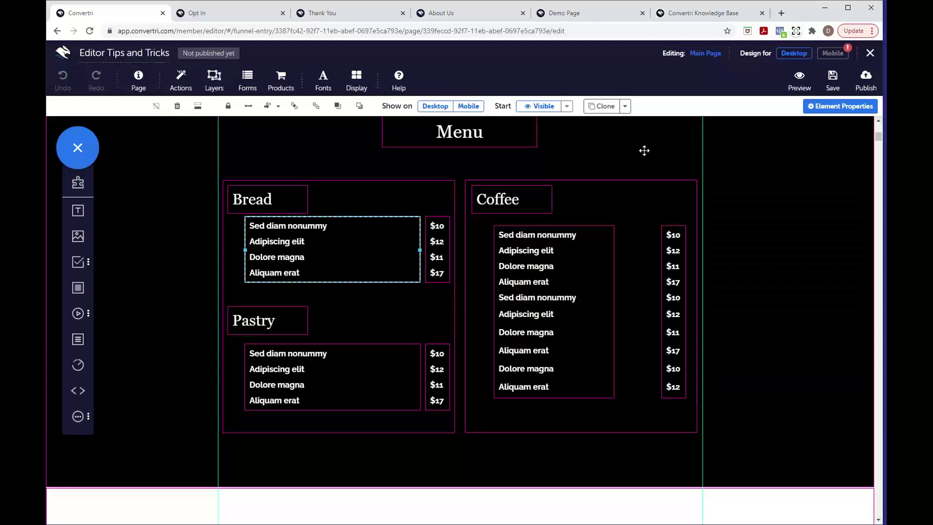
# Delete the full-width black panel of the Menu section together with its contents
pyautogui.scroll(4, 643, 149)
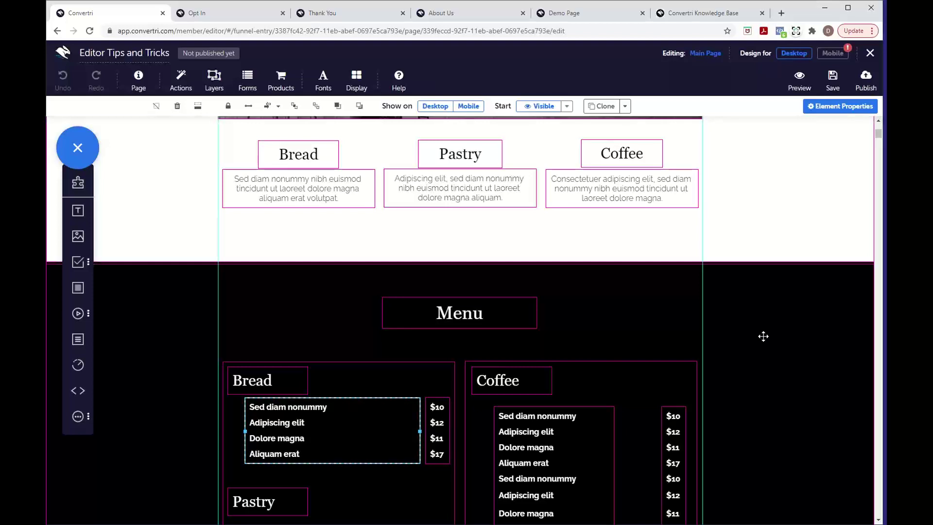
pyautogui.click(764, 336)
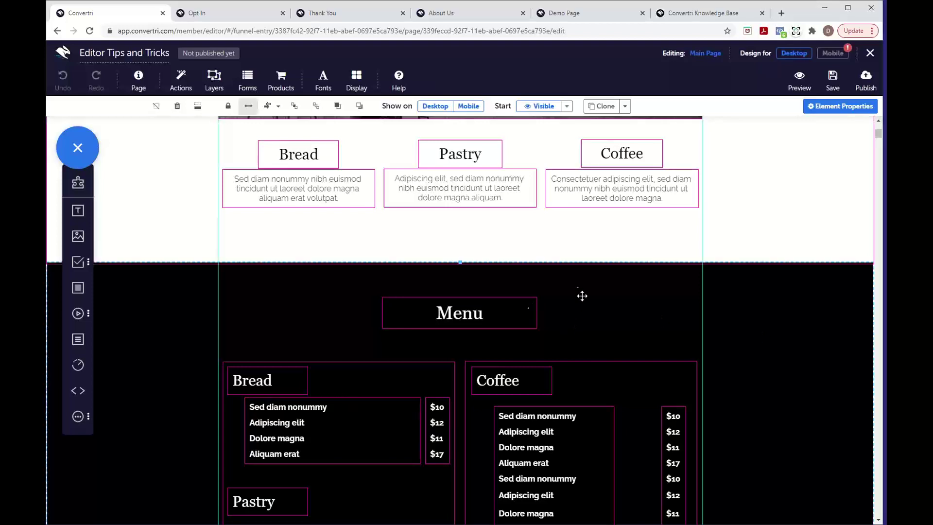
pyautogui.scroll(-4, 608, 346)
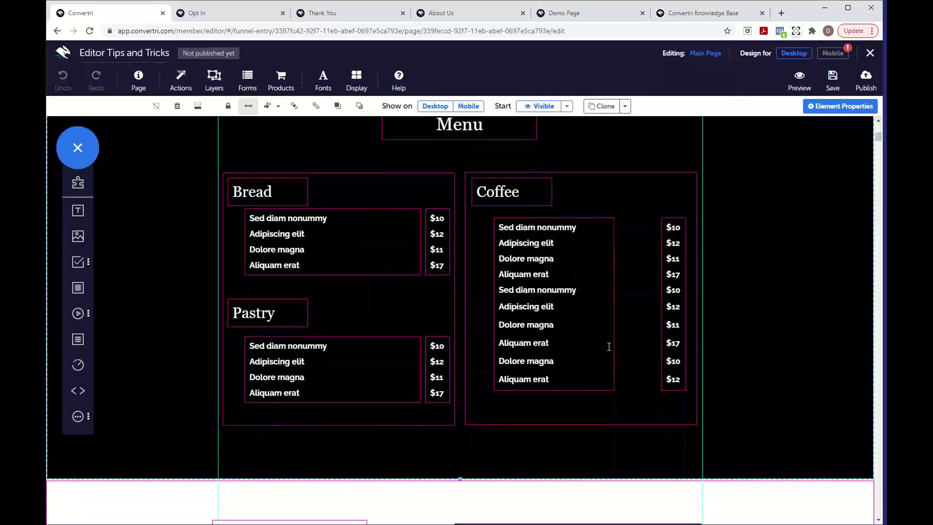
pyautogui.scroll(4, 608, 347)
pyautogui.scroll(-1, 608, 346)
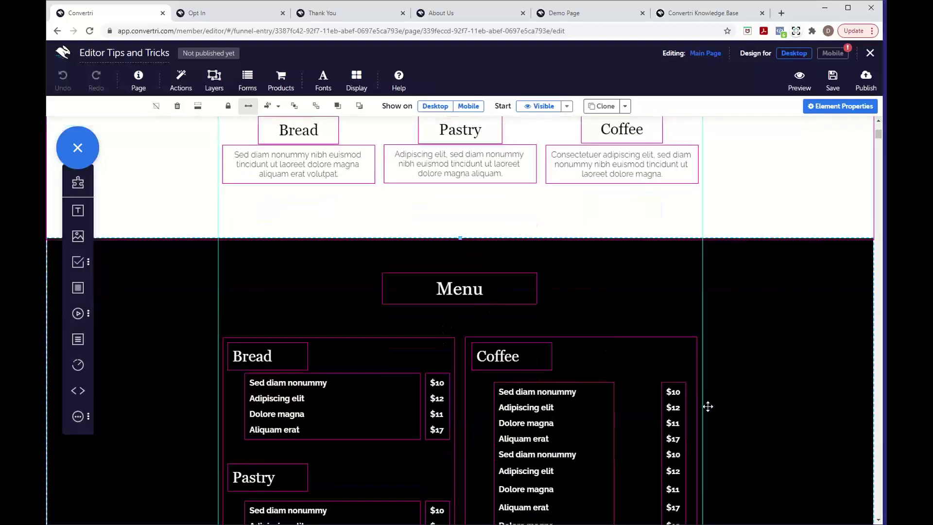
pyautogui.scroll(-3, 710, 406)
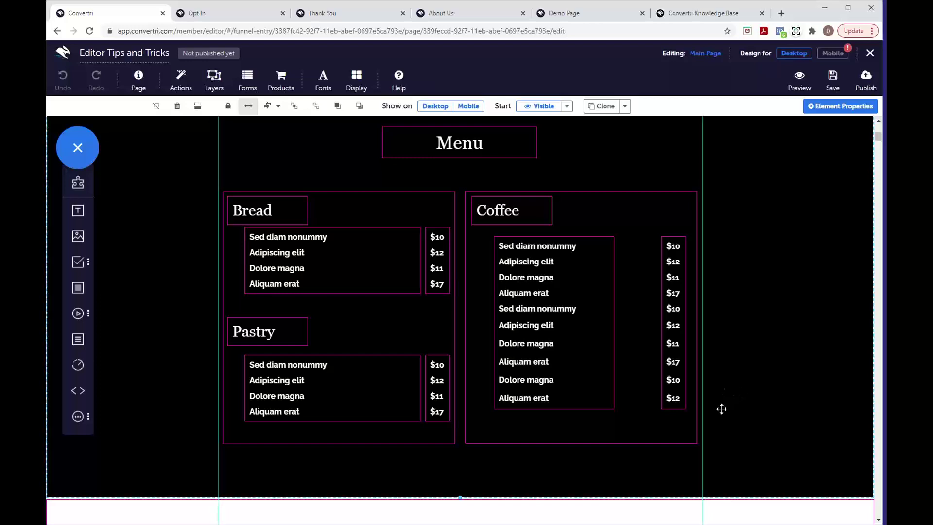
pyautogui.scroll(3, 724, 410)
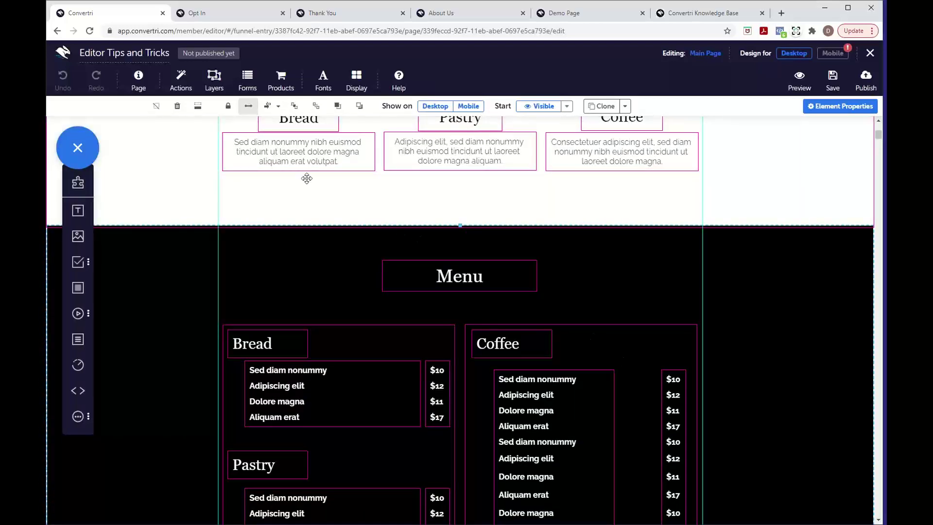
pyautogui.click(178, 108)
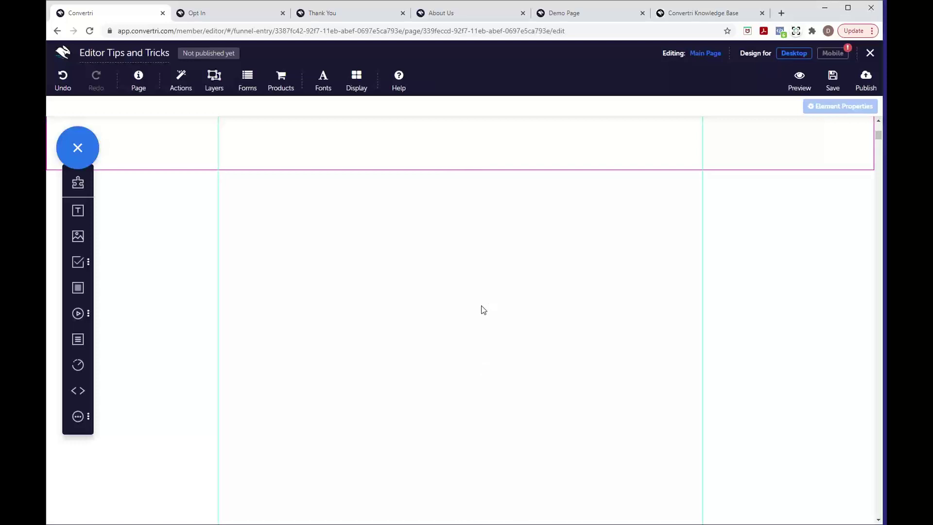
# Close the blank gap above the About section by shifting its panel and the content below upward
pyautogui.click(392, 477)
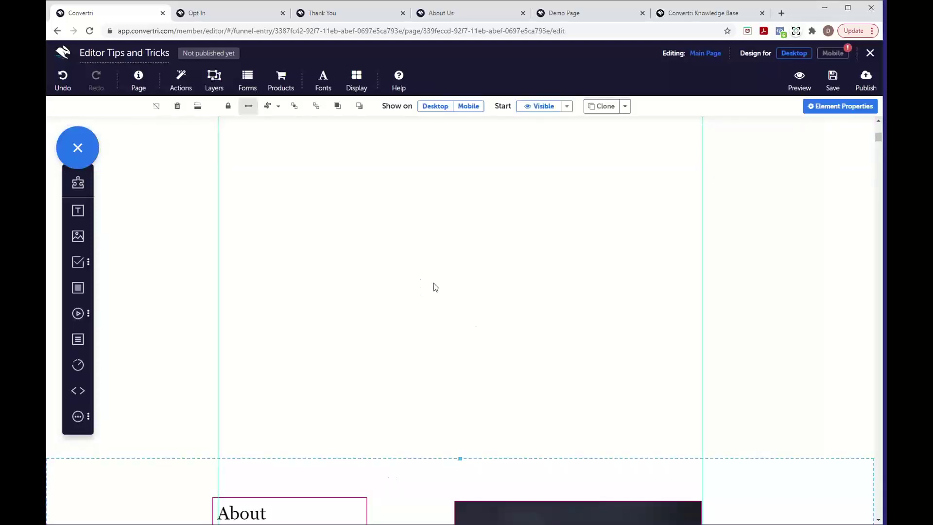
pyautogui.click(198, 109)
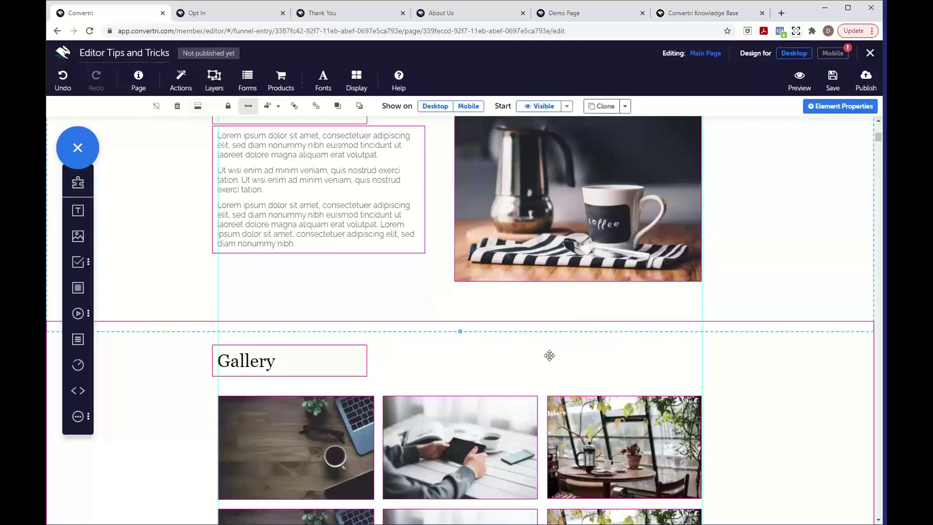
pyautogui.scroll(-4, 550, 355)
pyautogui.scroll(4, 550, 355)
pyautogui.scroll(-3, 525, 369)
pyautogui.scroll(4, 505, 384)
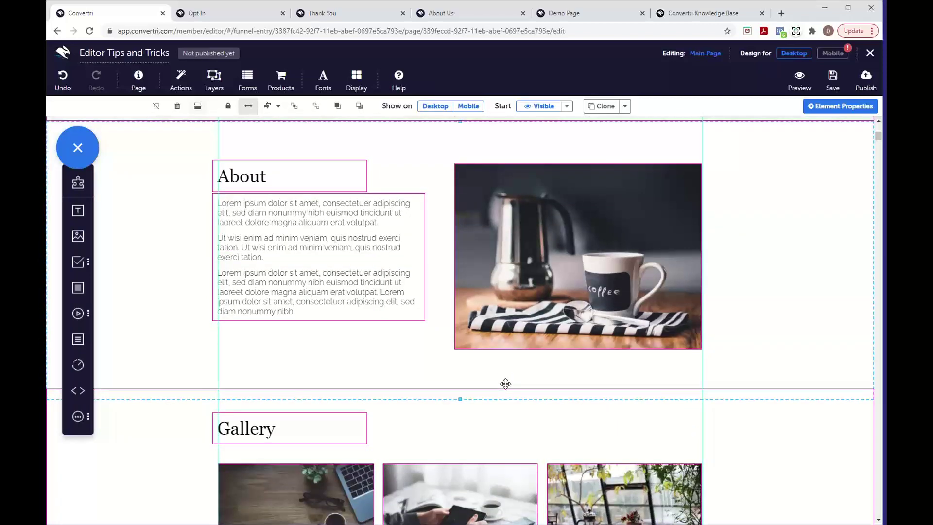
# Shift the About section panel and the content below it downward to open a blank gap beneath the Bread, Pastry and Coffee section
pyautogui.scroll(2, 505, 384)
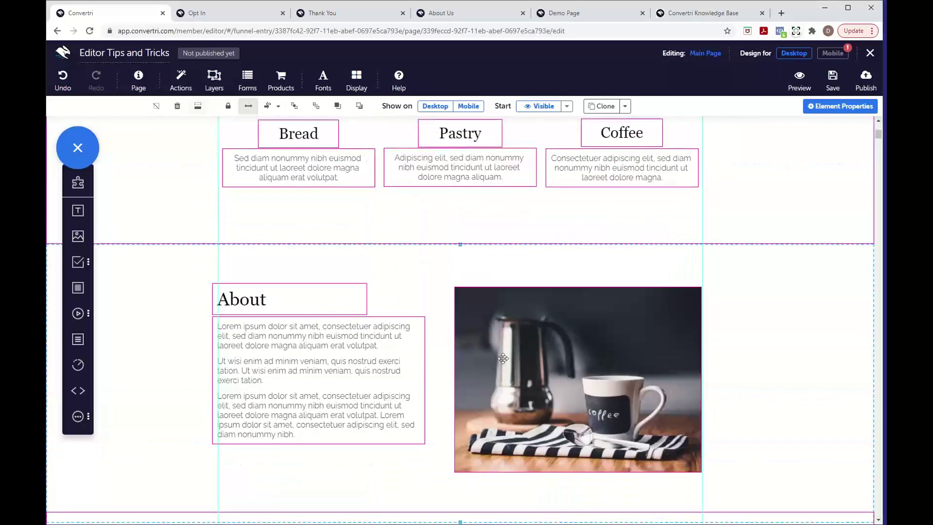
pyautogui.scroll(-3, 449, 274)
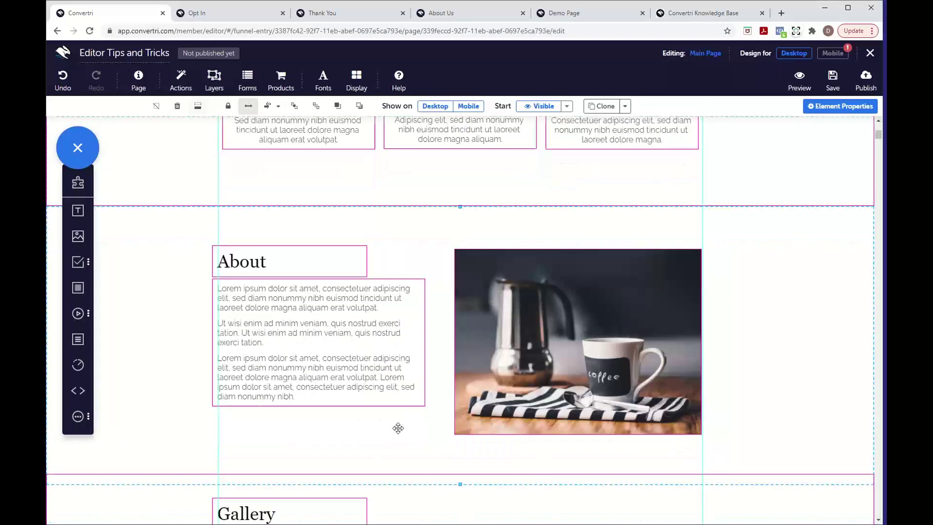
pyautogui.scroll(2, 420, 286)
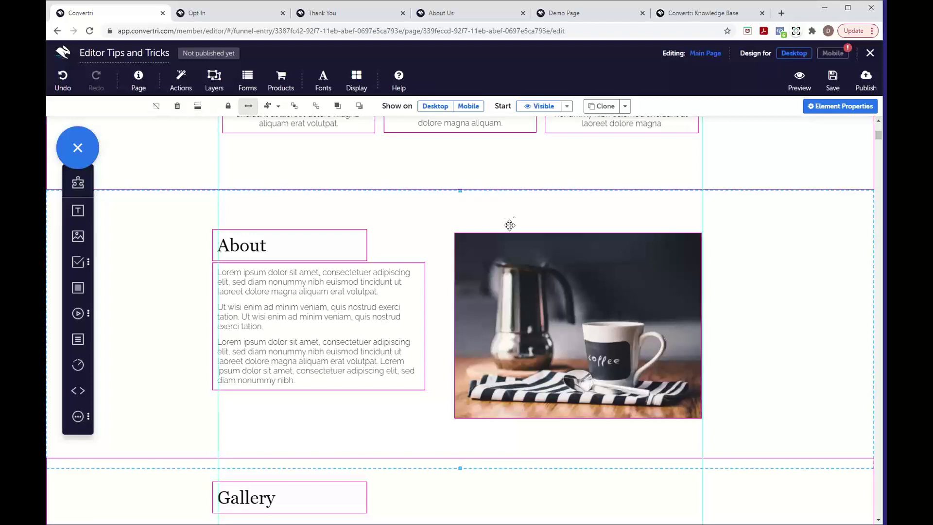
pyautogui.moveTo(509, 223); pyautogui.dragTo(485, 467)
# Examine the blank gap above the About section and the spacing of the sections below it
pyautogui.scroll(-10, 485, 467)
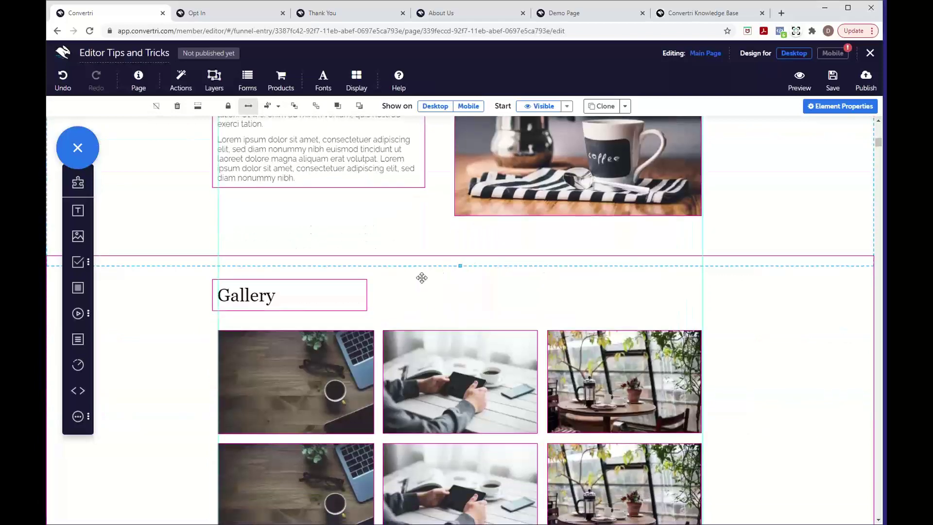
pyautogui.scroll(-5, 448, 343)
pyautogui.scroll(15, 448, 344)
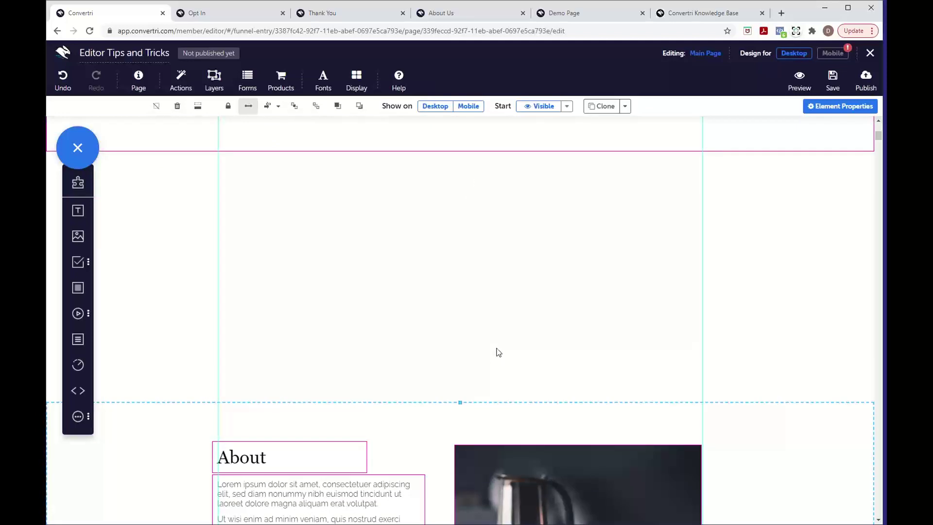
pyautogui.scroll(7, 499, 352)
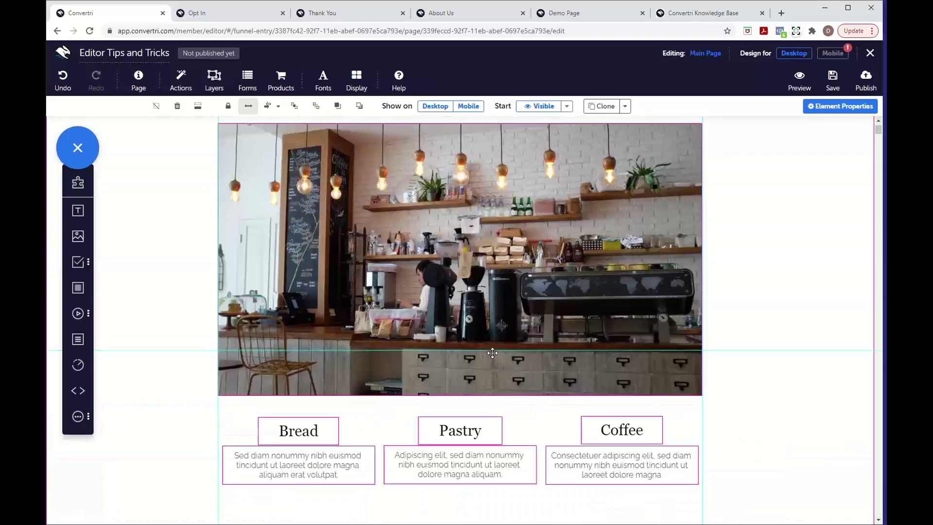
pyautogui.scroll(1, 493, 353)
pyautogui.scroll(-5, 492, 352)
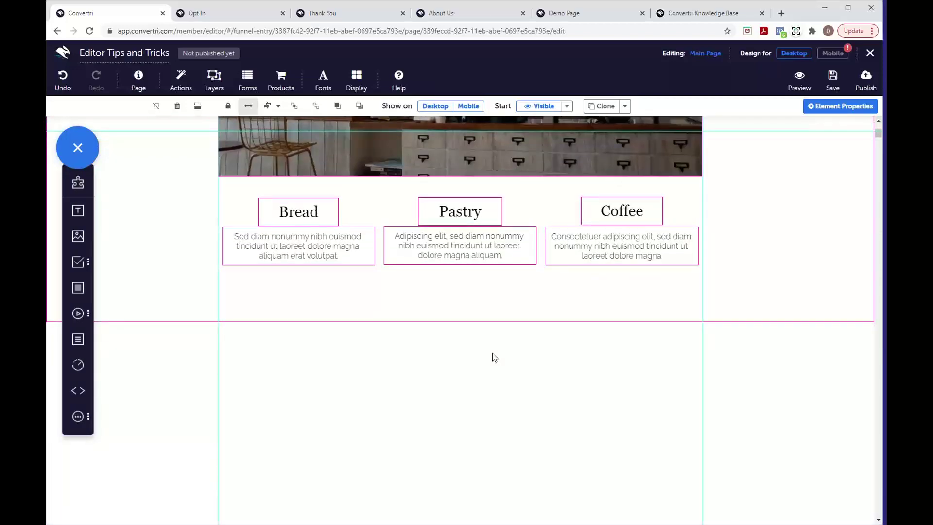
pyautogui.scroll(-2, 492, 353)
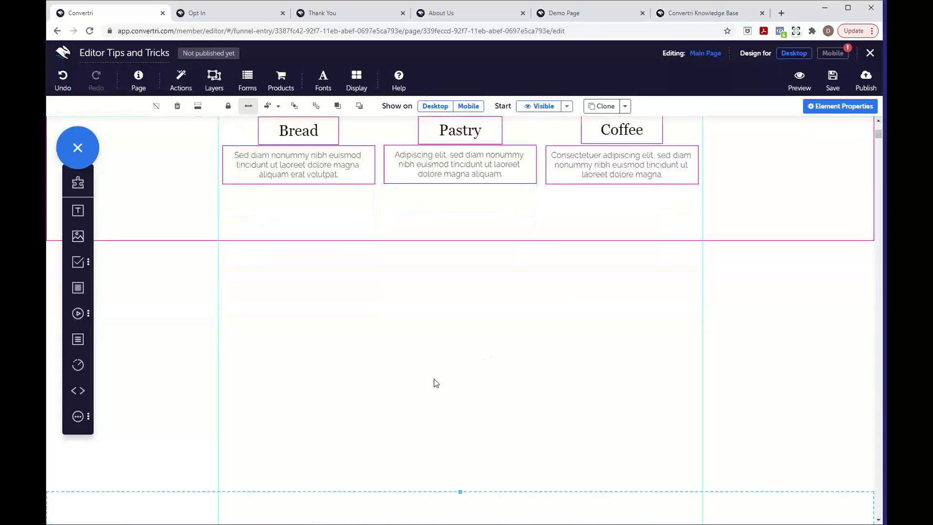
pyautogui.scroll(-2, 435, 384)
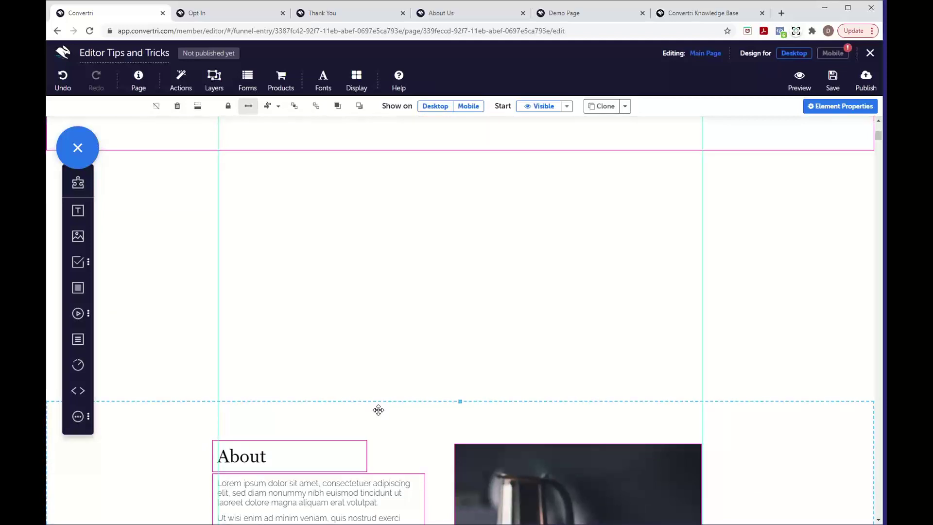
pyautogui.scroll(-15, 379, 410)
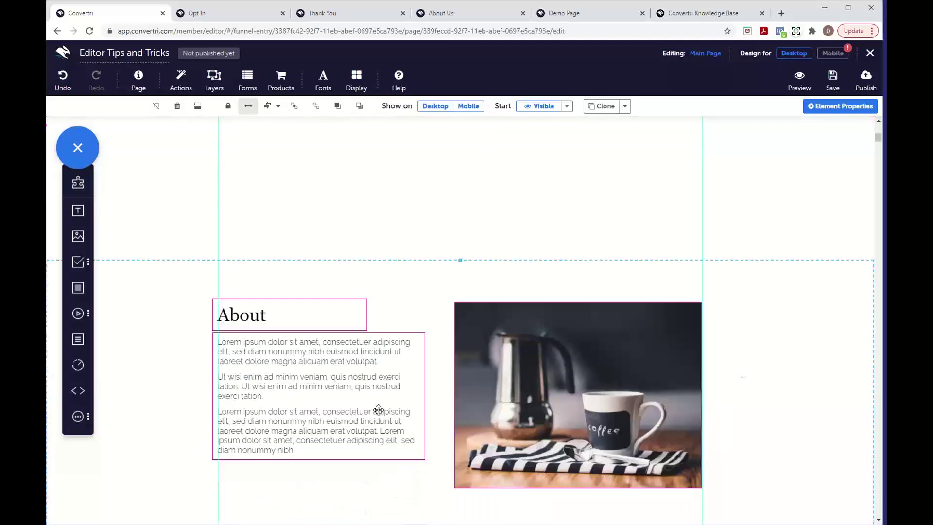
pyautogui.scroll(-12, 378, 410)
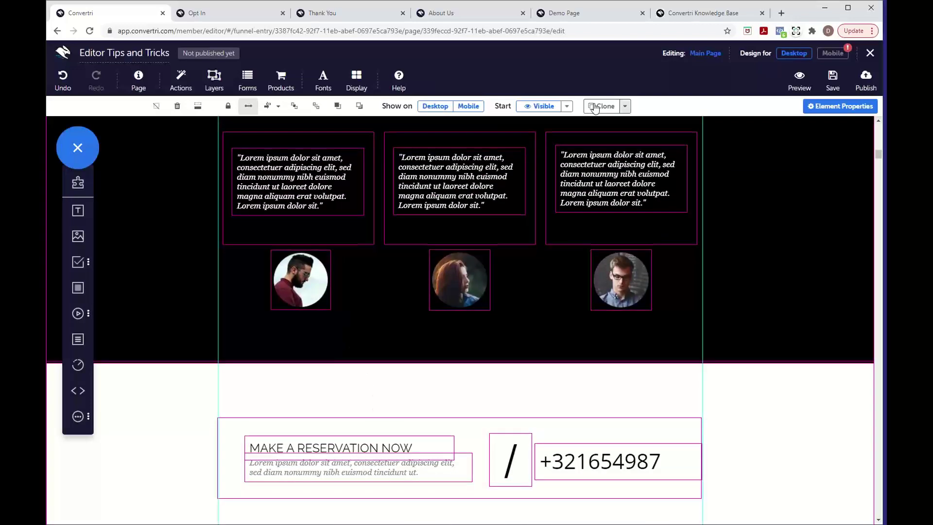
# Duplicate each of the three portrait photos in The Coffee Lovers section, placing each copy just left of its original
pyautogui.scroll(3, 486, 206)
pyautogui.scroll(2, 486, 206)
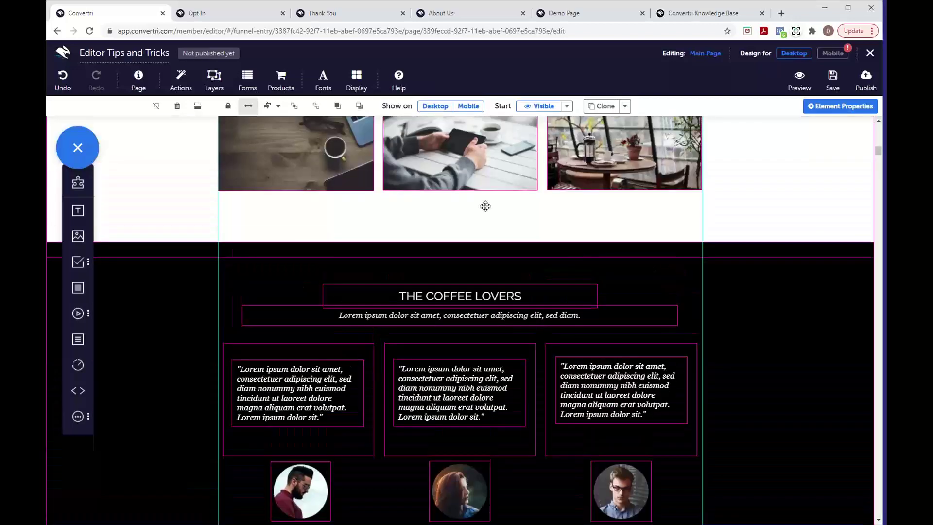
pyautogui.click(308, 495)
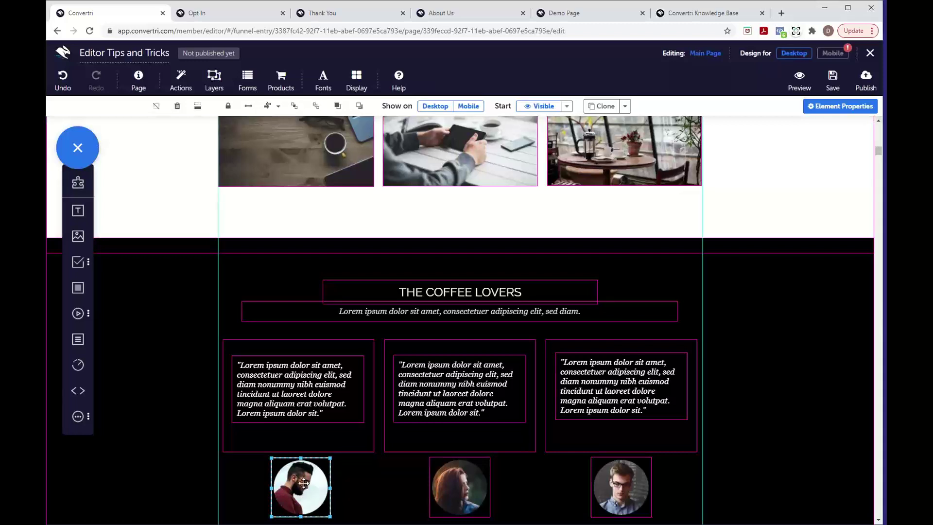
pyautogui.moveTo(304, 483); pyautogui.dragTo(235, 484)
pyautogui.click(437, 504)
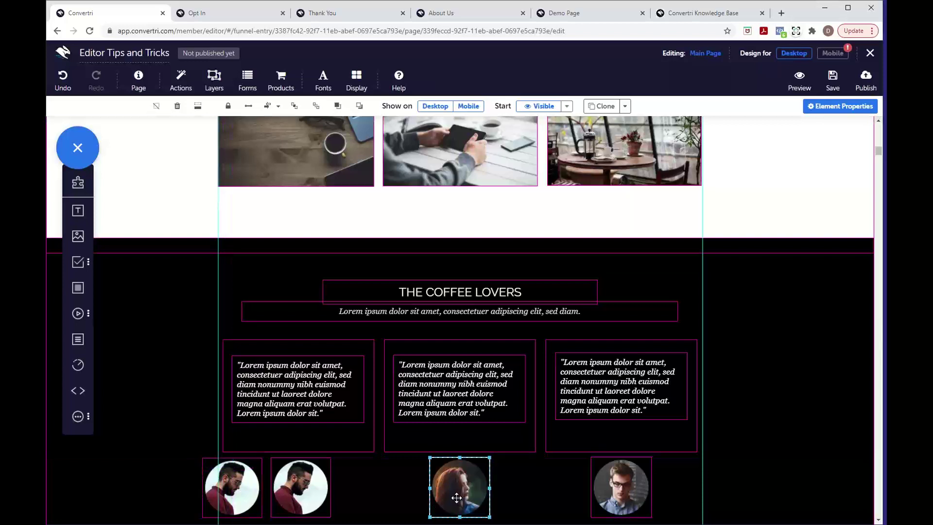
pyautogui.moveTo(457, 498); pyautogui.dragTo(393, 498)
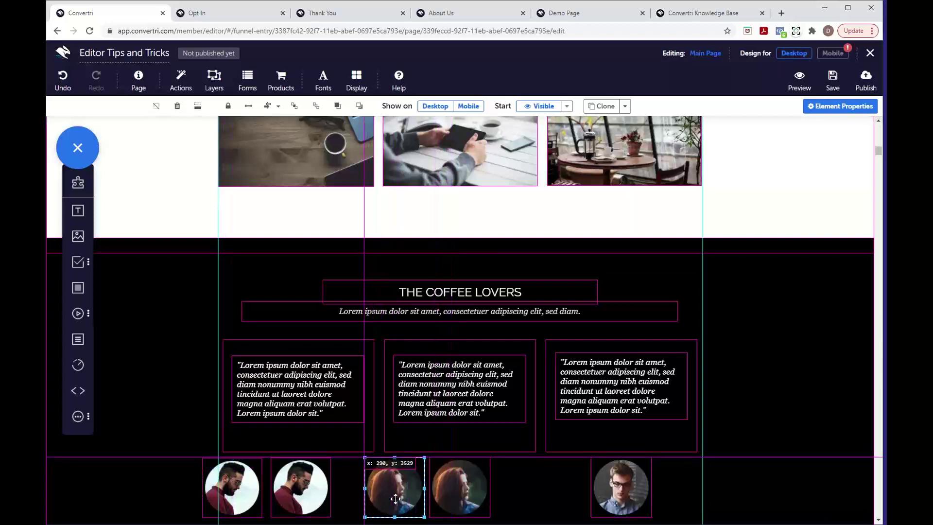
pyautogui.click(613, 488)
pyautogui.moveTo(613, 488); pyautogui.dragTo(547, 488)
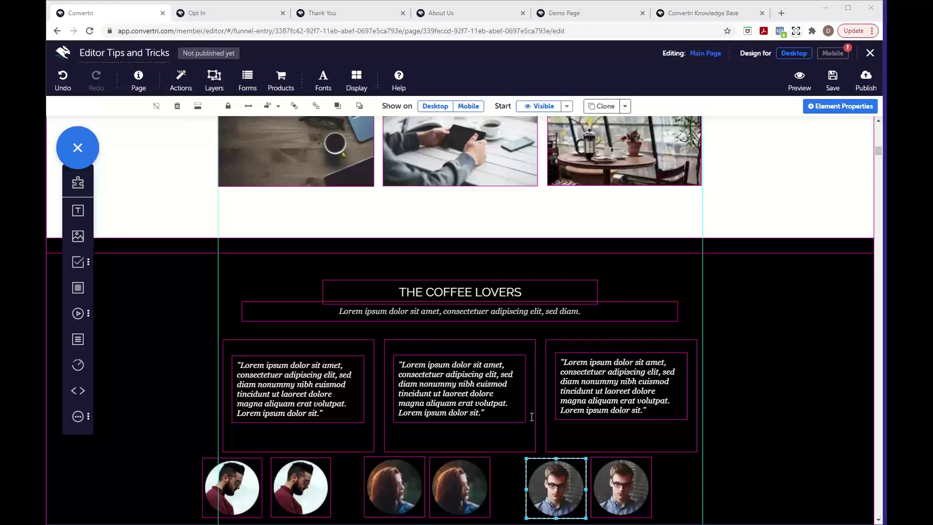
# Scatter the portrait photos at uneven heights and spacing beneath the testimonials, keeping them within the vertical guidelines
pyautogui.scroll(-2, 450, 395)
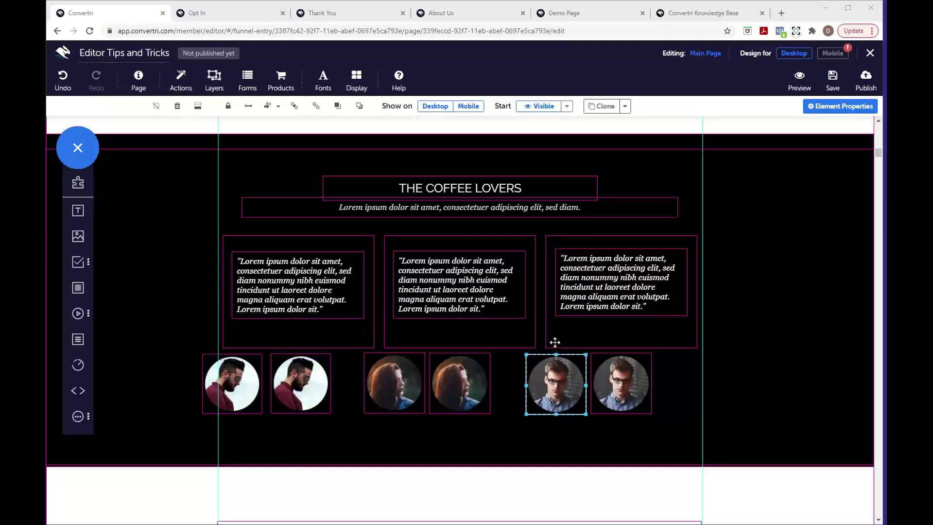
pyautogui.moveTo(564, 384); pyautogui.dragTo(565, 412)
pyautogui.moveTo(456, 394); pyautogui.dragTo(474, 411)
pyautogui.moveTo(415, 396); pyautogui.dragTo(429, 402)
pyautogui.moveTo(318, 394); pyautogui.dragTo(333, 411)
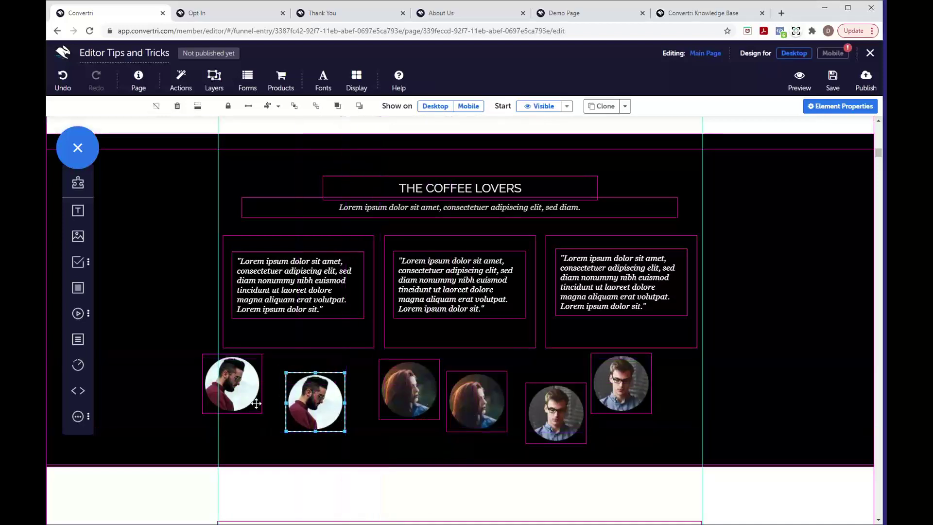
pyautogui.moveTo(259, 402); pyautogui.dragTo(300, 408)
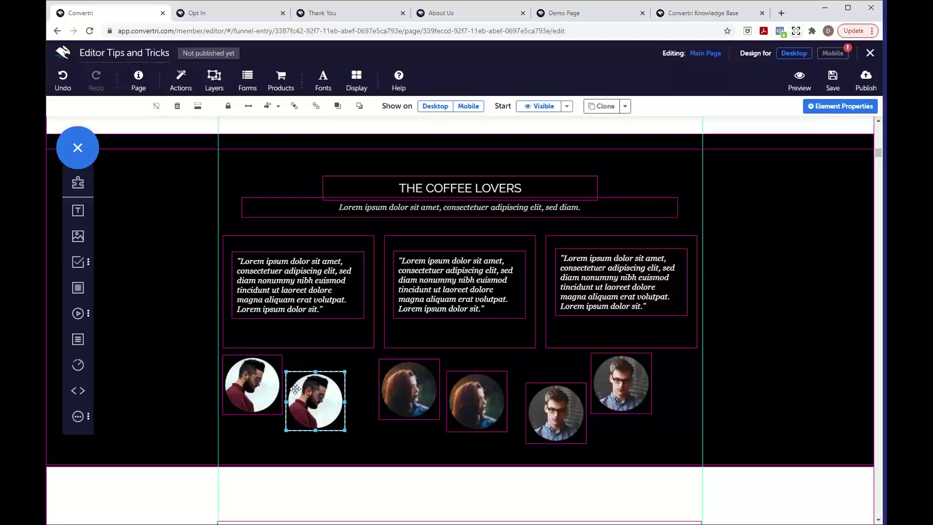
# Nudge the second portrait of the bearded man a few pixels up and right, and slightly back down
pyautogui.press('Up')
pyautogui.press('Up')
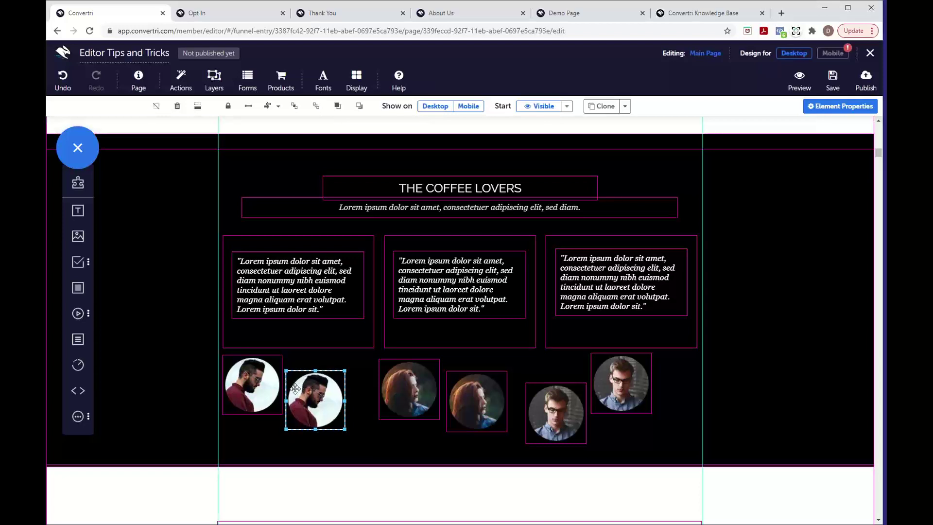
pyautogui.press('Up')
pyautogui.press('Up')
pyautogui.press('Up')
pyautogui.press('Right')
pyautogui.press('Right')
pyautogui.press('Right')
pyautogui.press('Up')
pyautogui.press('Up')
pyautogui.press('Up')
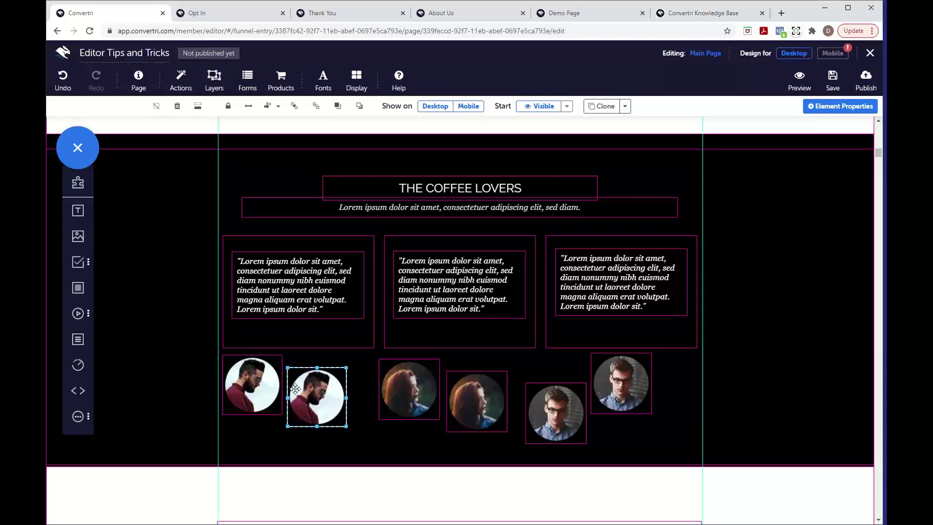
pyautogui.press('Down')
pyautogui.press('Down')
pyautogui.press('Down')
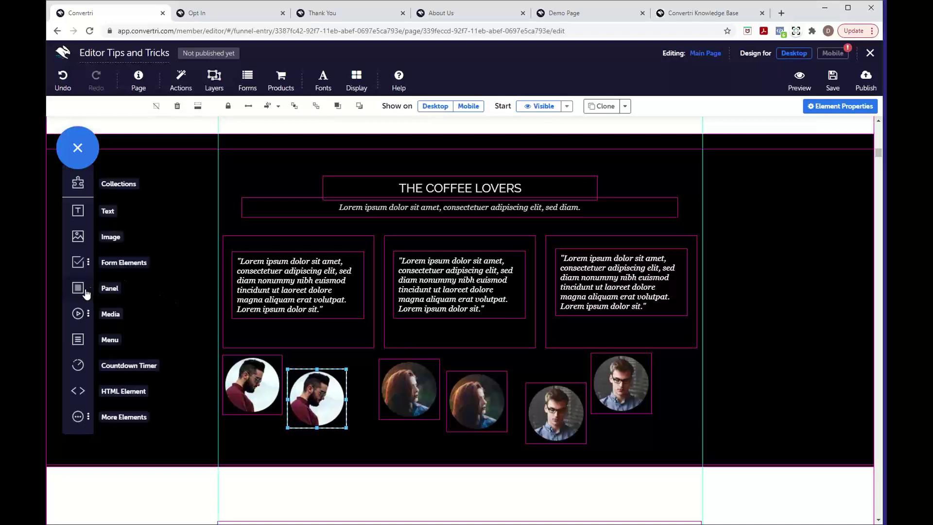
# Add a panel over the portrait row beneath the testimonials and widen it to cover all six portraits
pyautogui.moveTo(86, 293); pyautogui.dragTo(369, 431)
pyautogui.moveTo(331, 497); pyautogui.dragTo(329, 454)
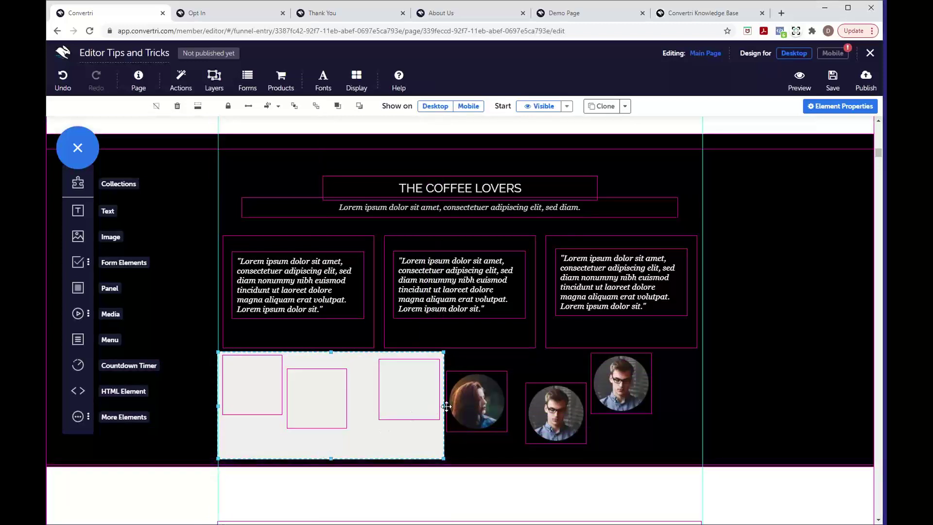
pyautogui.moveTo(444, 405); pyautogui.dragTo(696, 397)
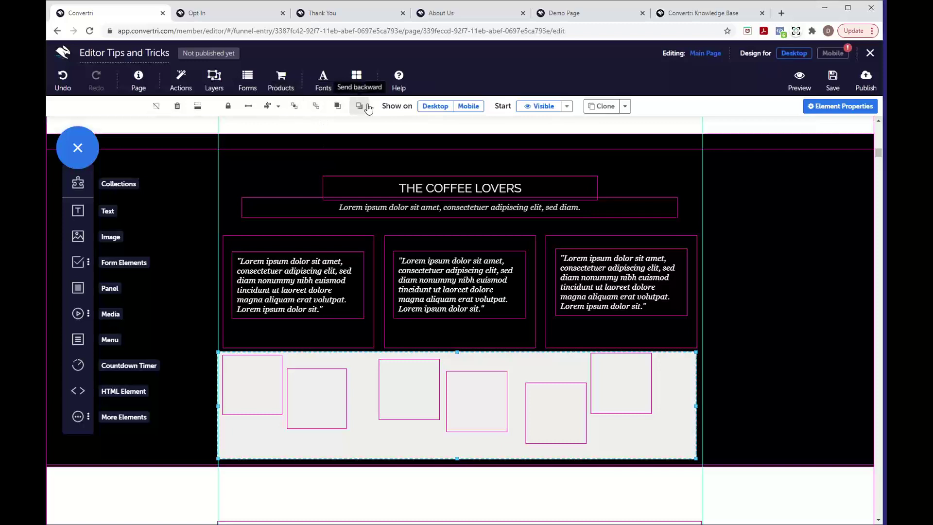
# Layer the new panel behind the portraits but in front of the black background, and move it slightly down with its contents
pyautogui.click(316, 113)
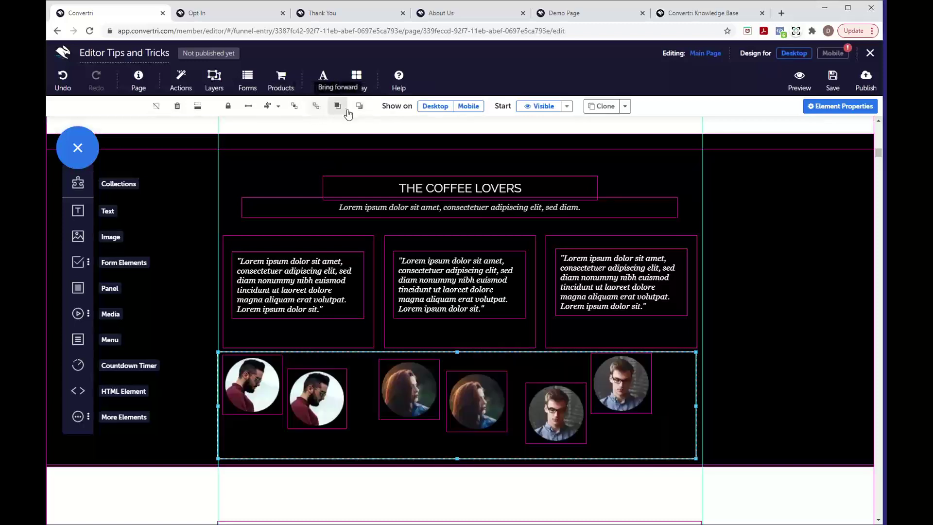
pyautogui.click(338, 106)
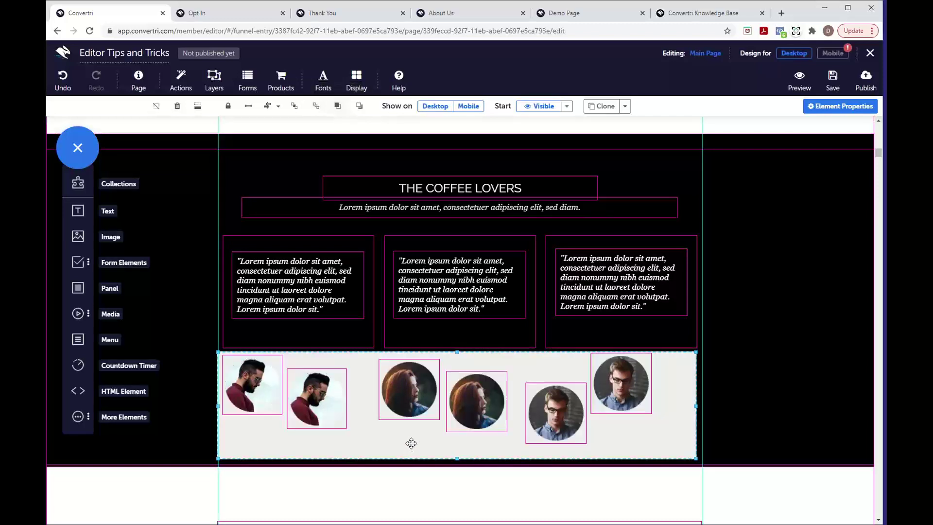
pyautogui.moveTo(387, 448); pyautogui.dragTo(387, 452)
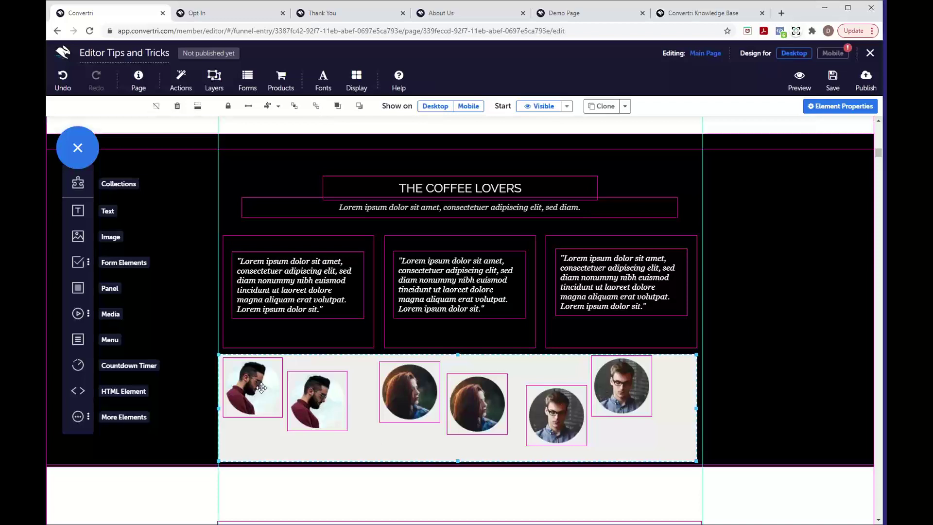
# Align the six portraits inside the panel using Middle Align and Justify Horizontally in container mode
pyautogui.click(278, 107)
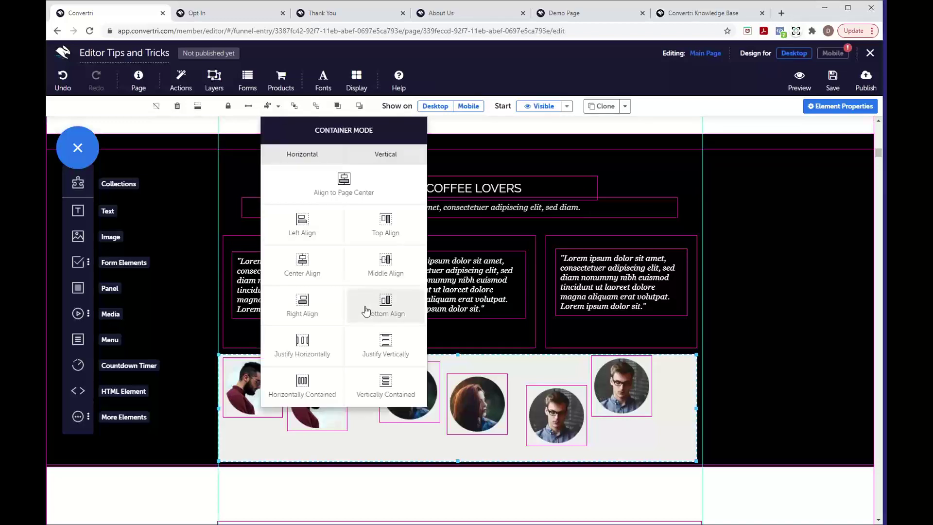
pyautogui.click(381, 274)
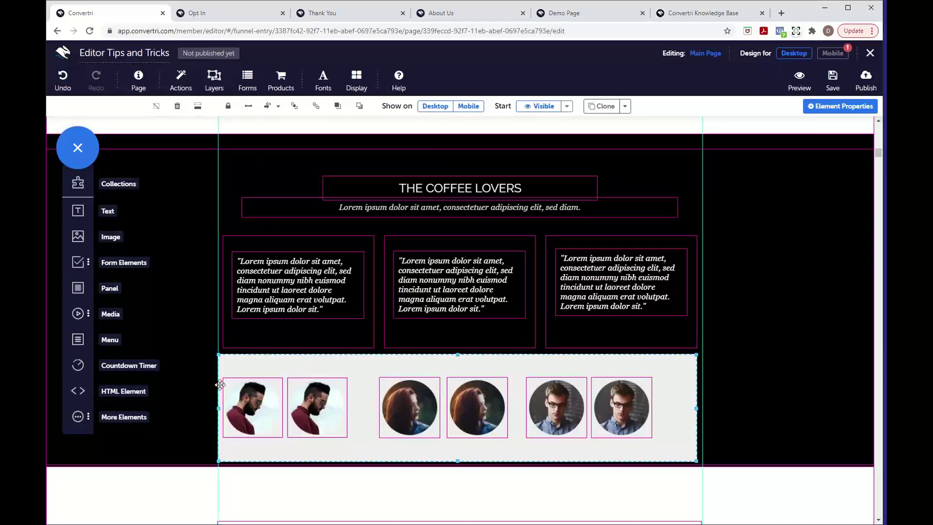
pyautogui.click(279, 106)
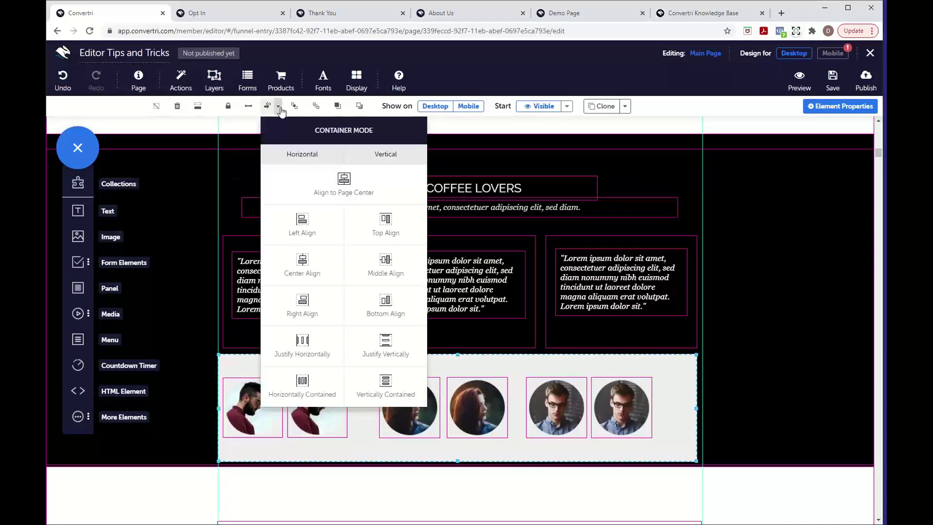
pyautogui.click(322, 352)
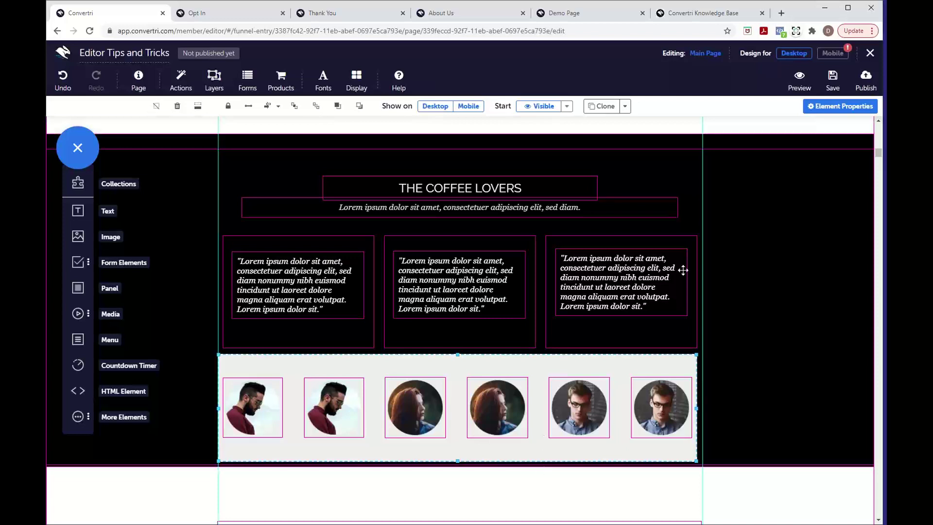
# Change the background fill of the panel behind the six portraits to solid black, matching the section
pyautogui.click(820, 115)
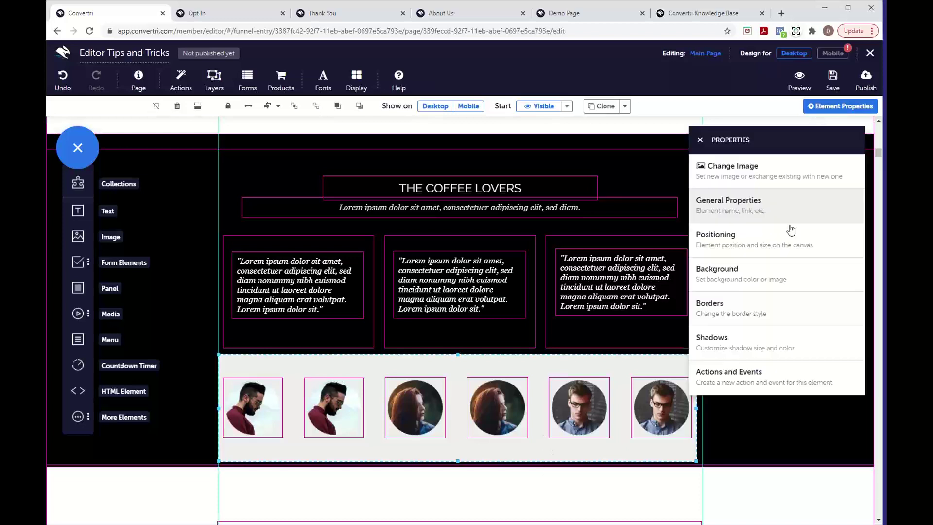
pyautogui.click(759, 269)
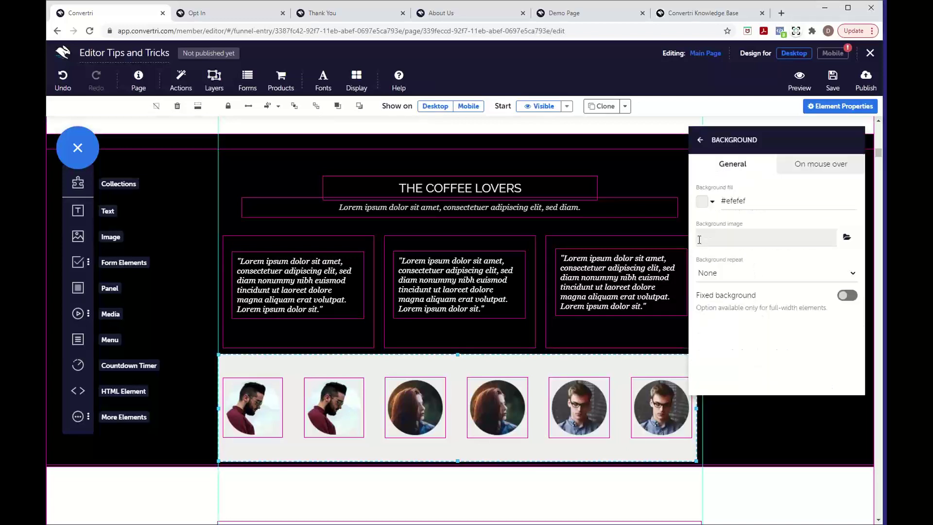
pyautogui.click(701, 201)
pyautogui.click(661, 320)
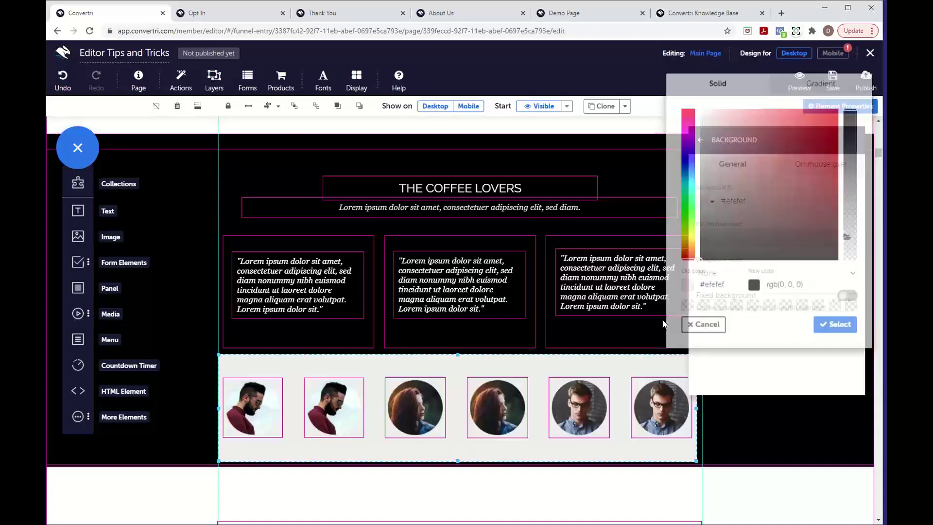
pyautogui.click(710, 200)
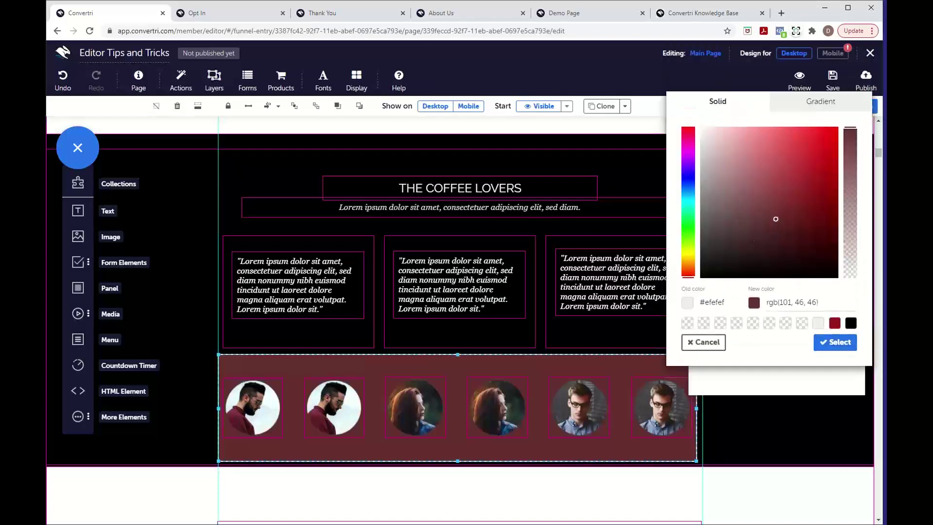
pyautogui.click(831, 342)
pyautogui.click(756, 438)
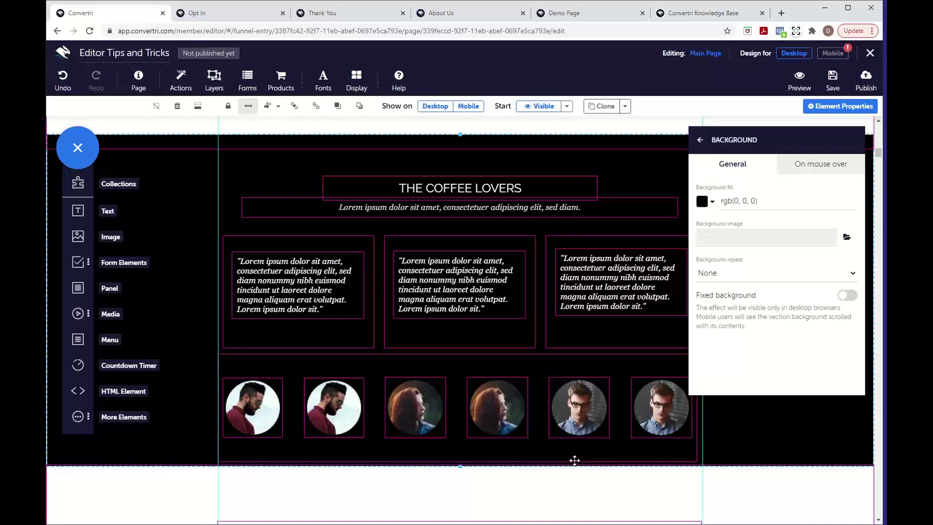
# Examine how the header, photo and the Bread, Pastry and Coffee texts are ordered in the mobile design
pyautogui.scroll(4, 574, 460)
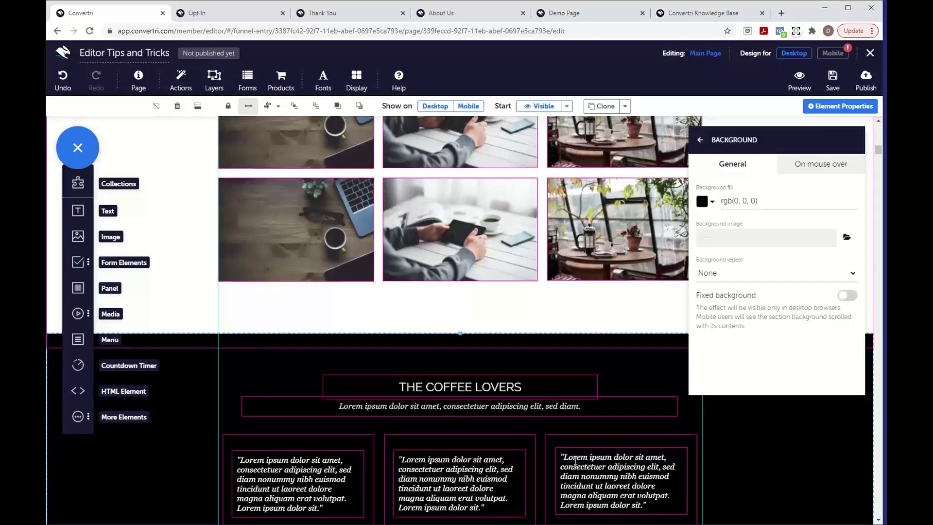
pyautogui.scroll(10, 508, 320)
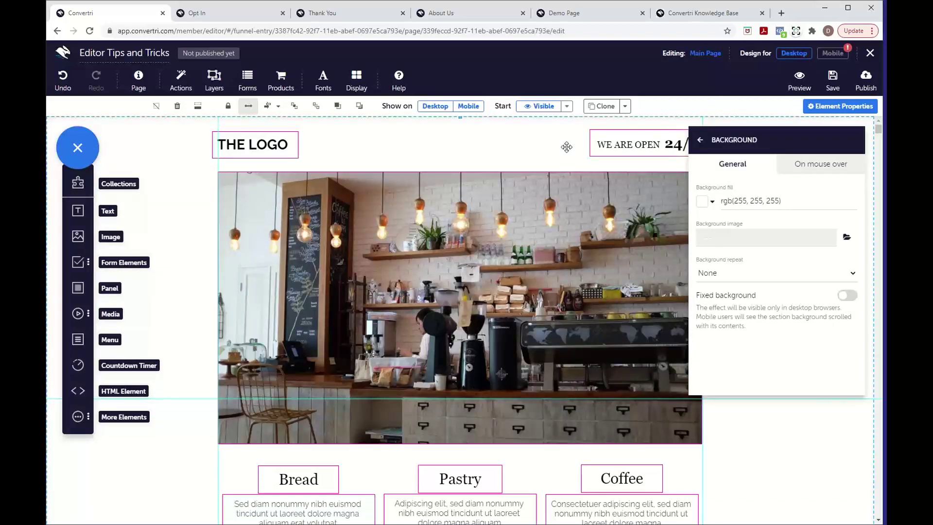
pyautogui.click(824, 56)
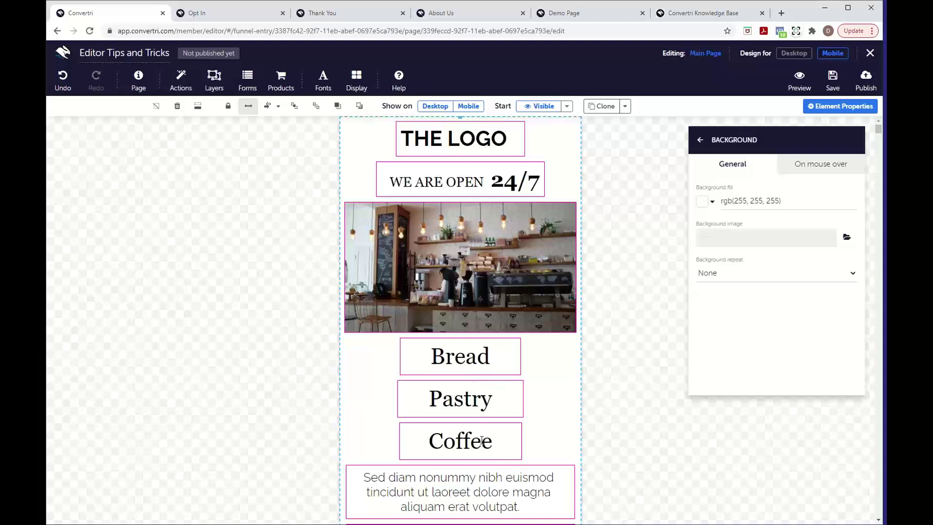
pyautogui.scroll(-3, 446, 430)
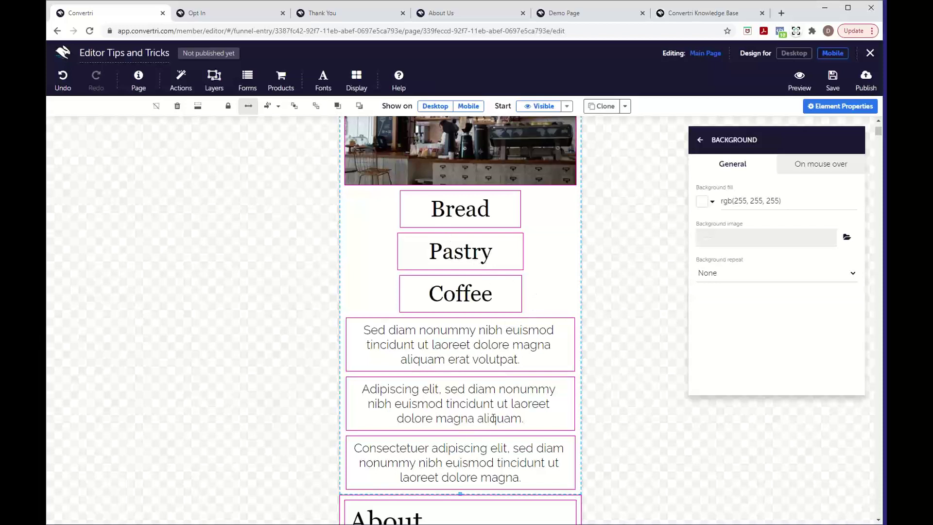
pyautogui.scroll(-2, 461, 442)
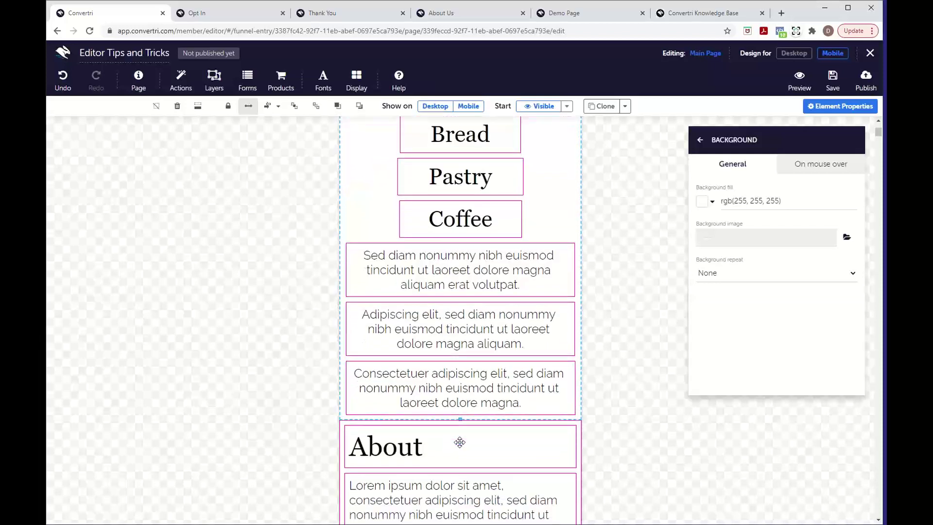
pyautogui.scroll(2, 461, 443)
pyautogui.scroll(3, 545, 324)
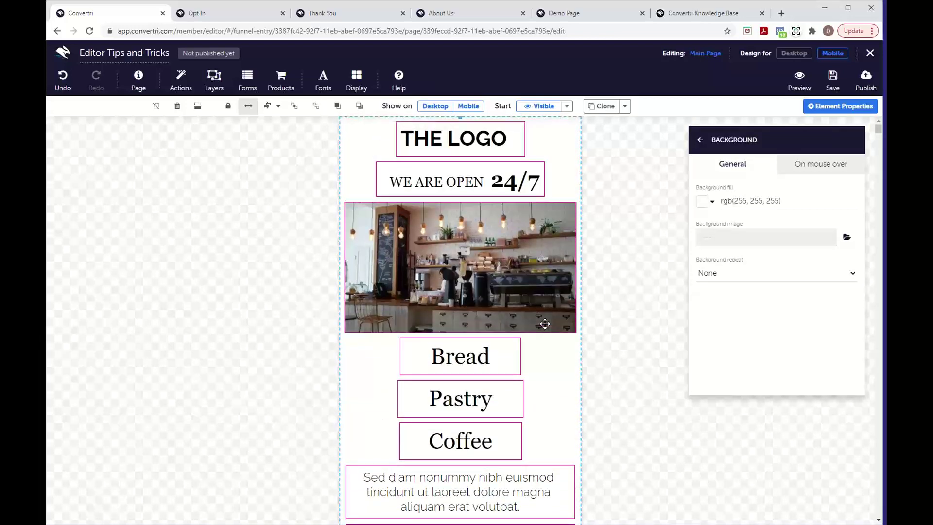
# Return to the desktop design and close the element properties
pyautogui.click(793, 54)
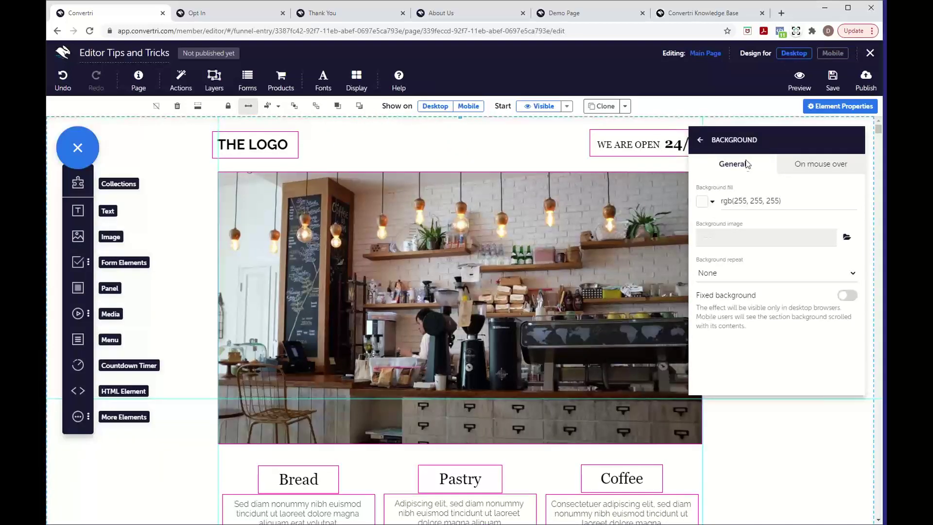
pyautogui.click(701, 144)
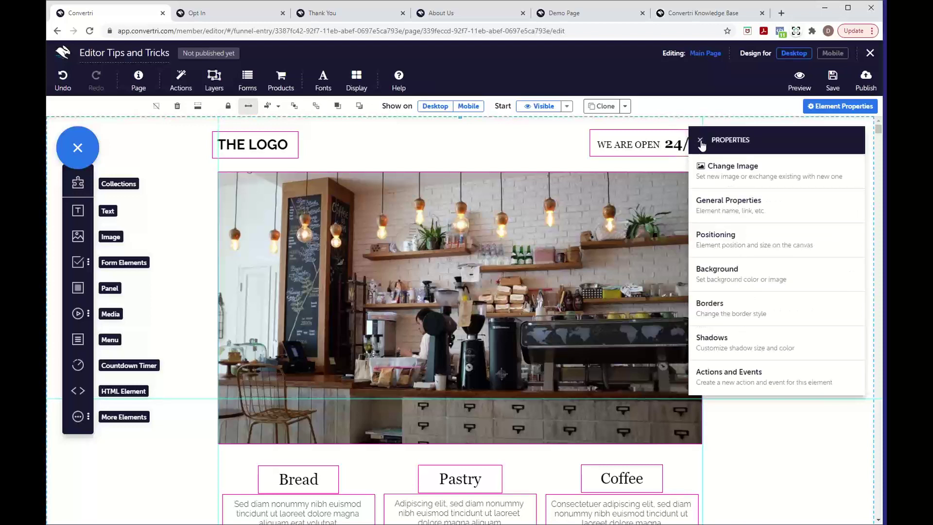
pyautogui.click(701, 141)
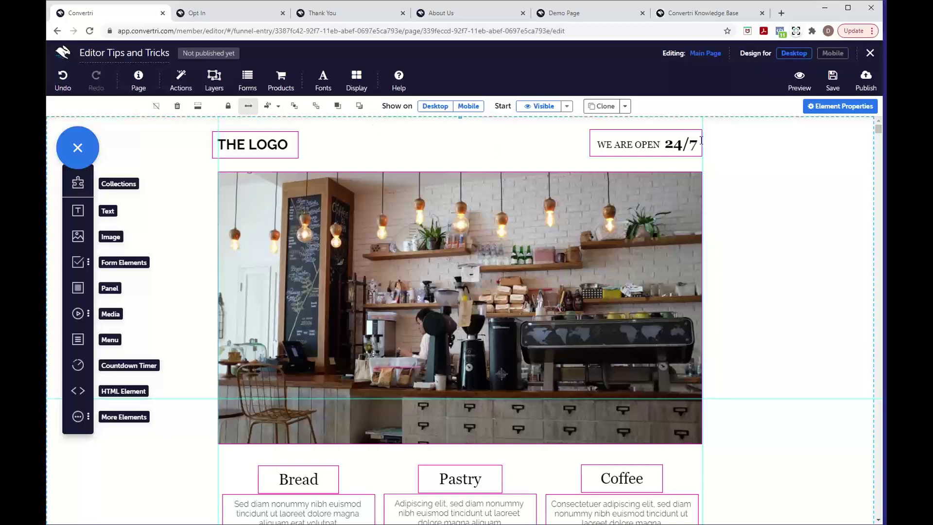
# Compare the order of the logo, opening hours, photo and the Bread, Pastry and Coffee texts between the desktop and mobile designs
pyautogui.click(260, 133)
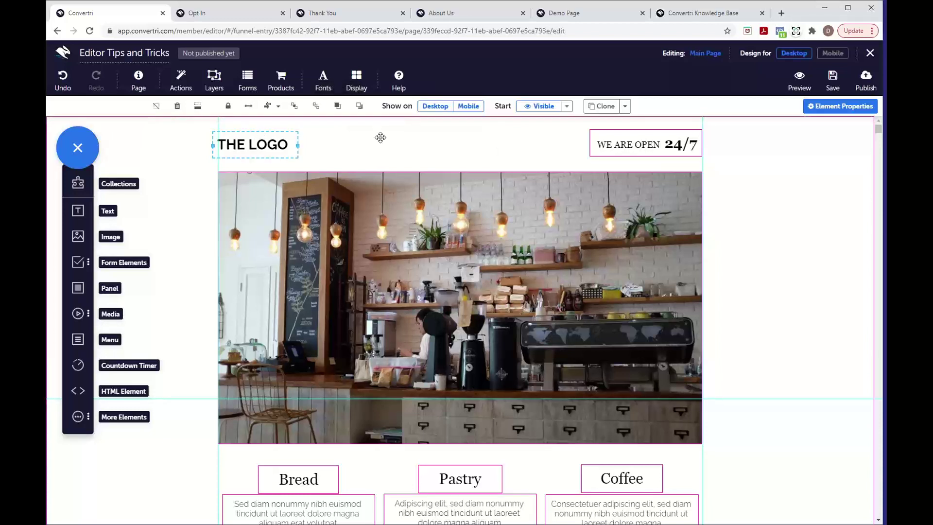
pyautogui.click(617, 148)
pyautogui.click(460, 219)
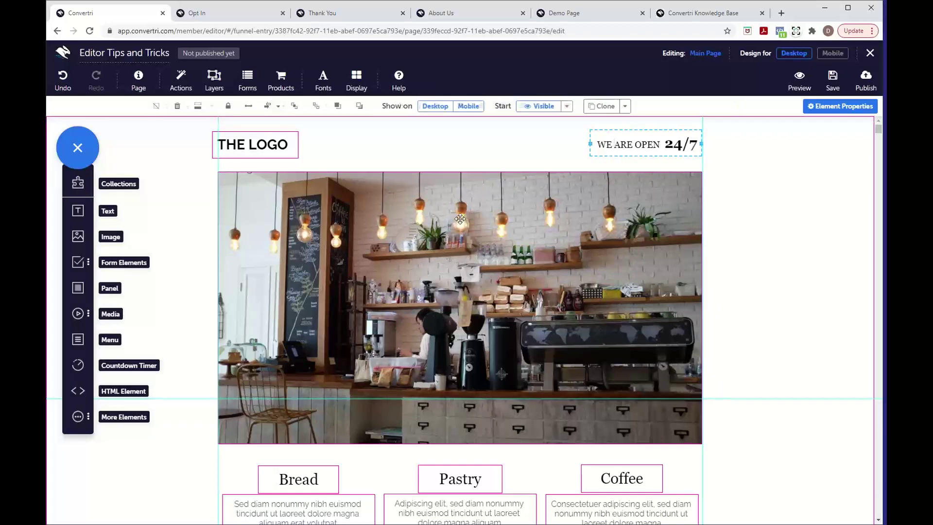
pyautogui.click(320, 467)
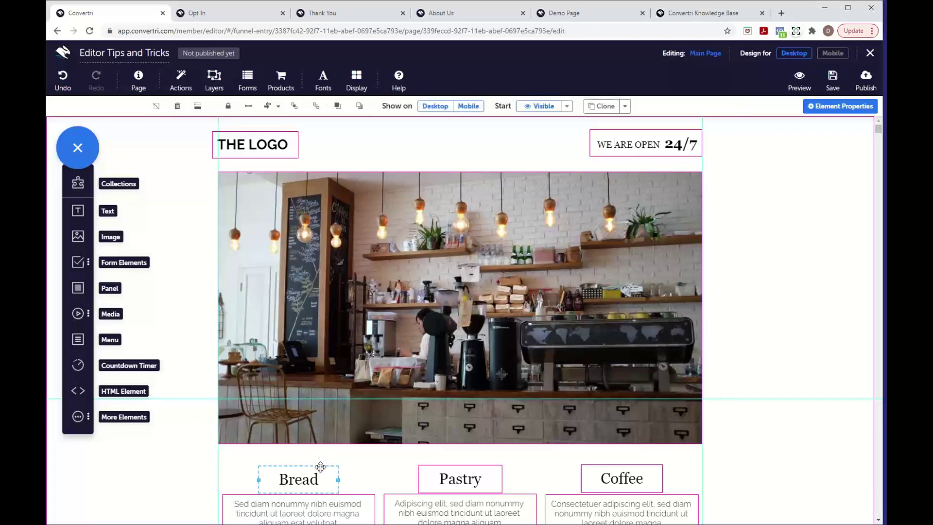
pyautogui.click(440, 466)
pyautogui.click(599, 477)
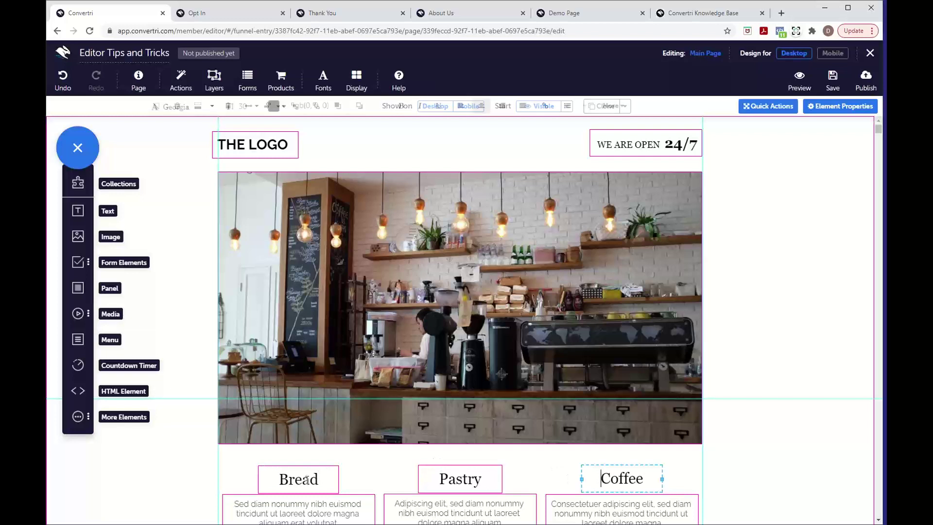
pyautogui.scroll(-1, 365, 477)
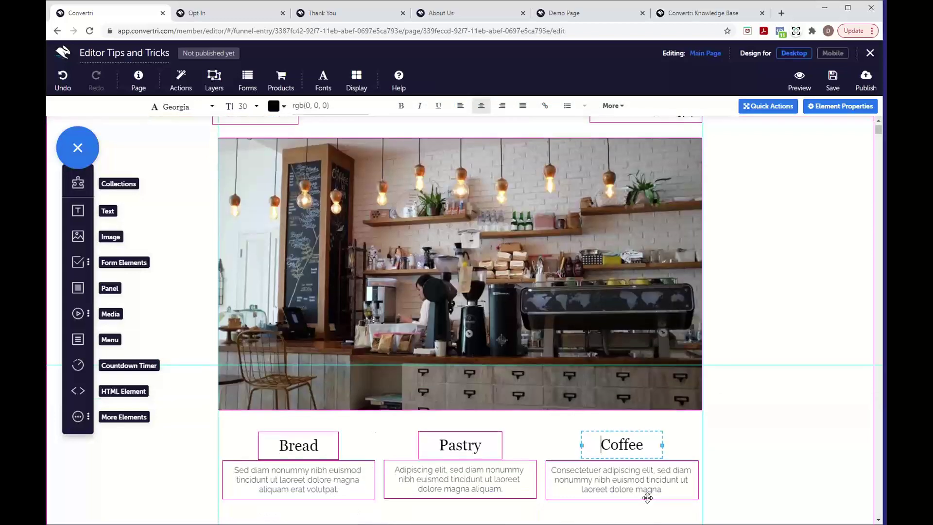
pyautogui.click(833, 53)
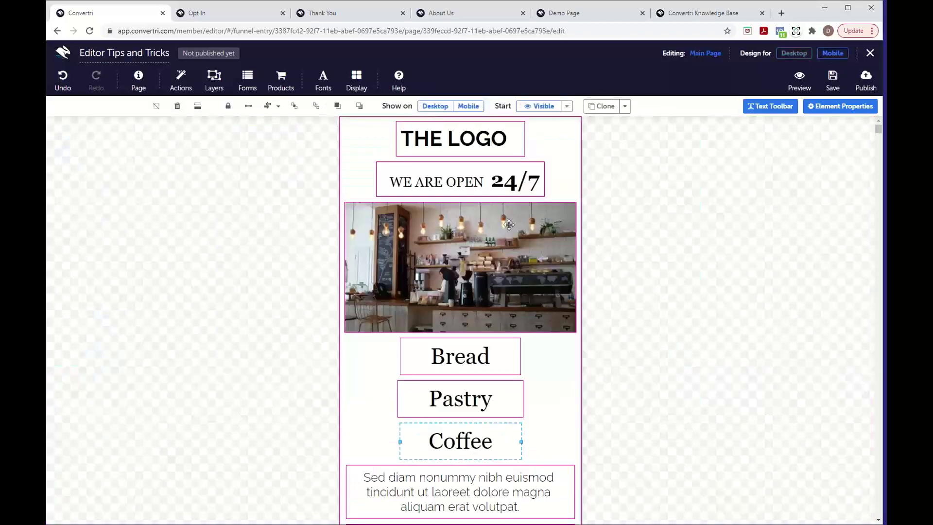
pyautogui.scroll(-3, 513, 336)
pyautogui.scroll(3, 515, 337)
# In the desktop design, add a panel fitted around the Bread heading and paragraph, layered behind the text but in front of the section background
pyautogui.click(795, 53)
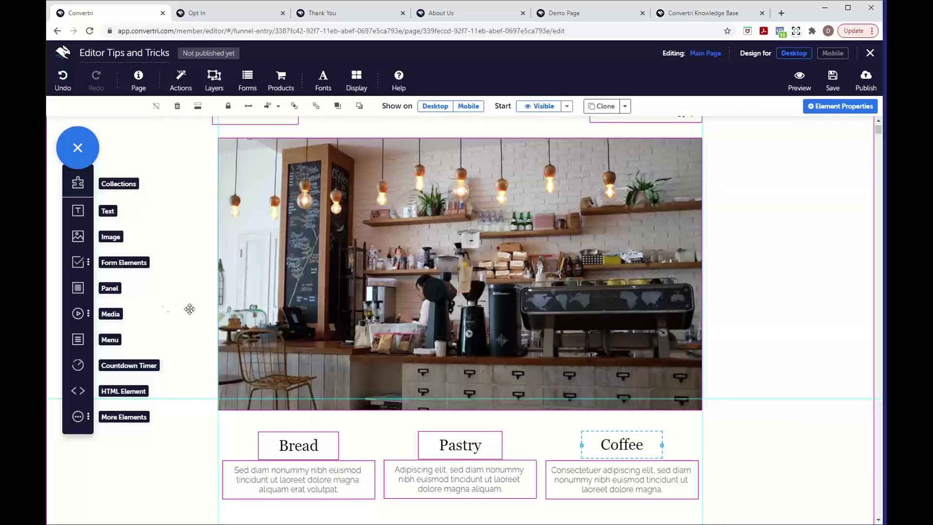
pyautogui.moveTo(78, 290); pyautogui.dragTo(364, 473)
pyautogui.scroll(-2, 383, 467)
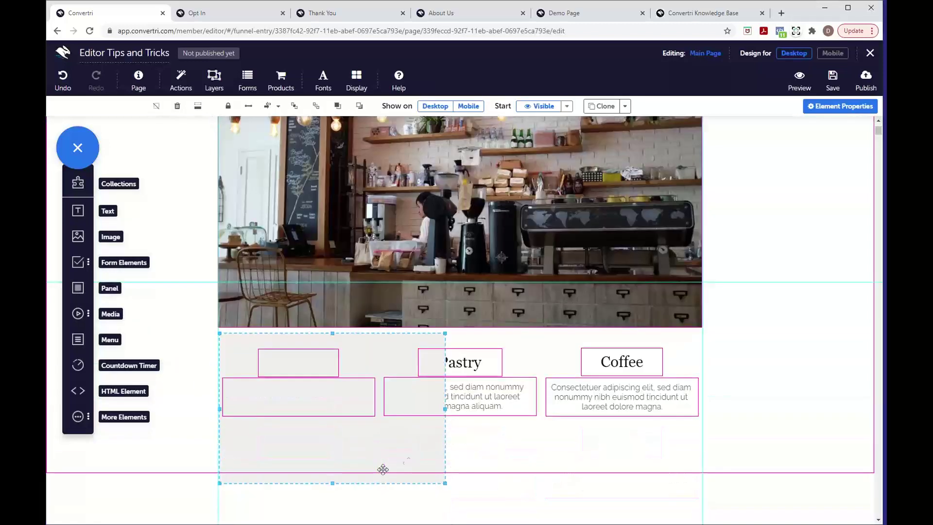
pyautogui.moveTo(444, 482); pyautogui.dragTo(379, 429)
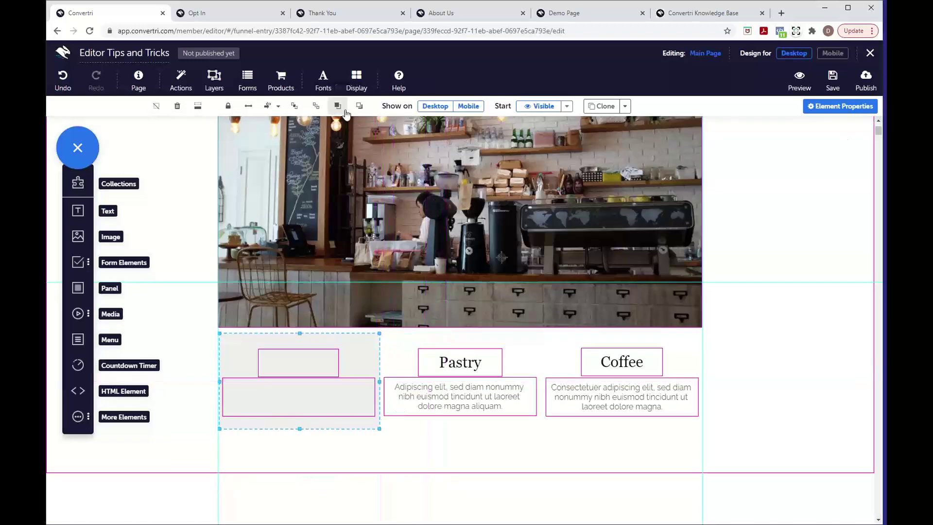
pyautogui.click(316, 107)
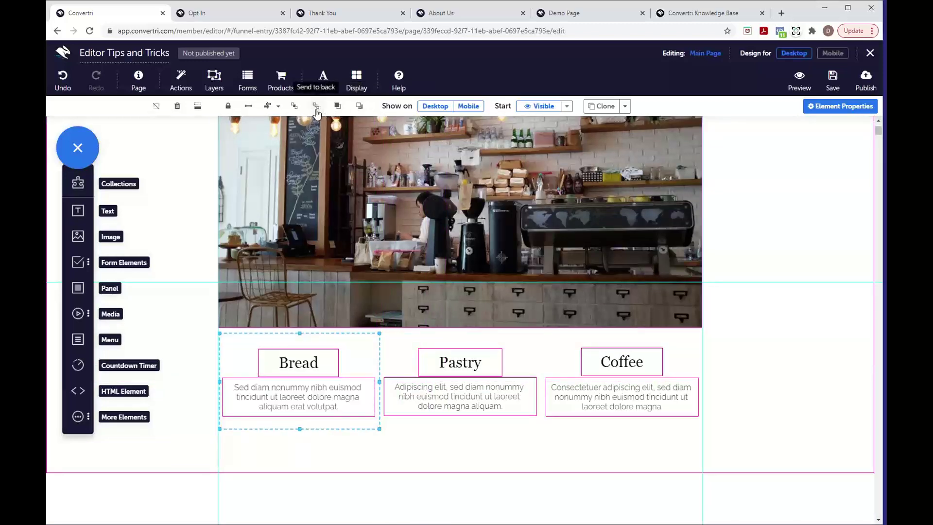
pyautogui.click(336, 107)
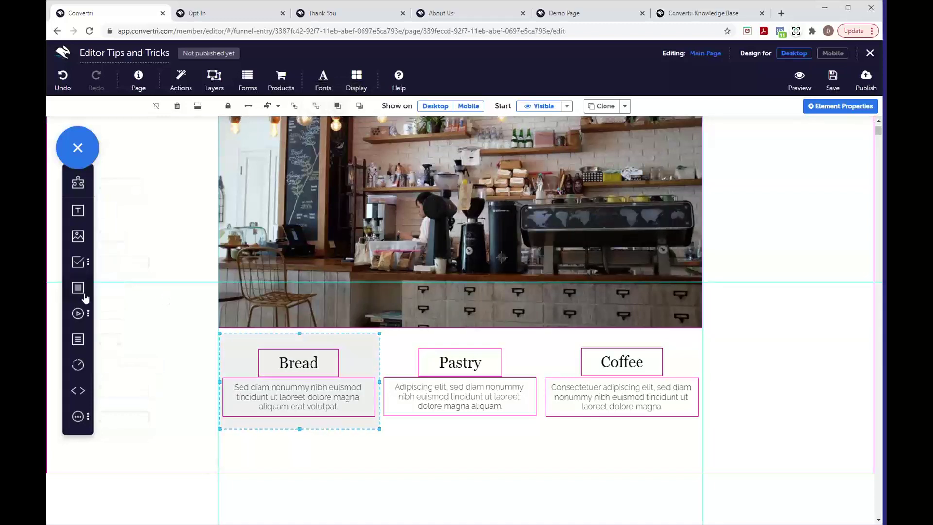
# Add a second panel fitted around the Pastry heading and paragraph and send it backward behind the text
pyautogui.moveTo(395, 405); pyautogui.dragTo(468, 362)
pyautogui.moveTo(608, 483); pyautogui.dragTo(542, 429)
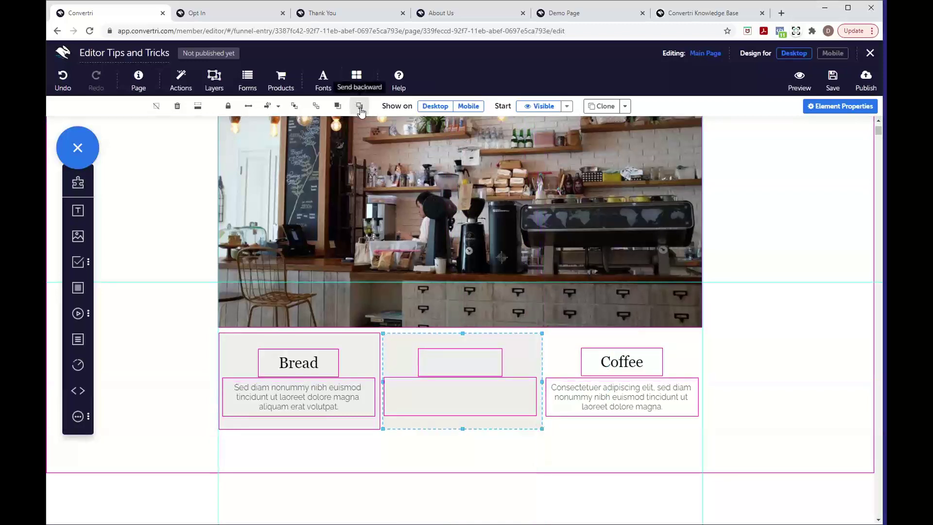
pyautogui.click(360, 107)
pyautogui.click(360, 107)
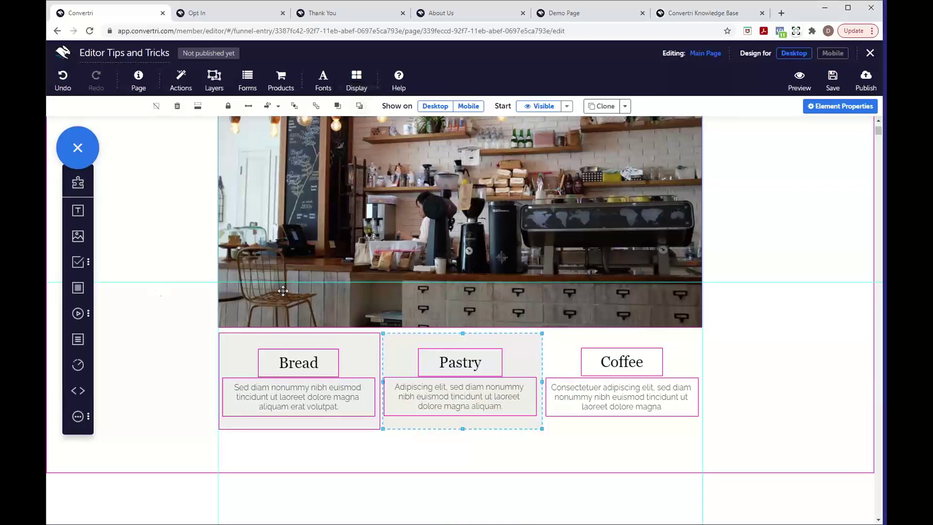
# Add a third panel fitted around the Coffee heading and paragraph and send it backward behind the text
pyautogui.moveTo(80, 290); pyautogui.dragTo(603, 354)
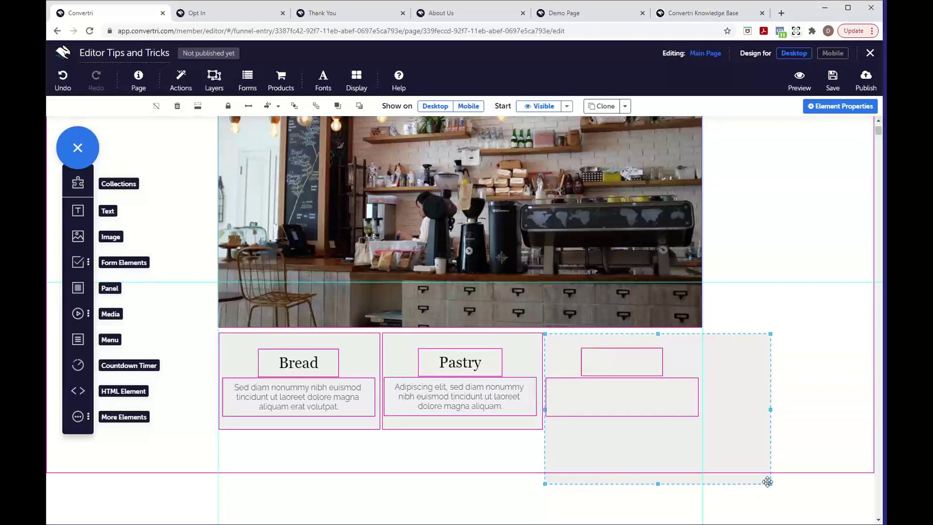
pyautogui.moveTo(770, 483); pyautogui.dragTo(702, 427)
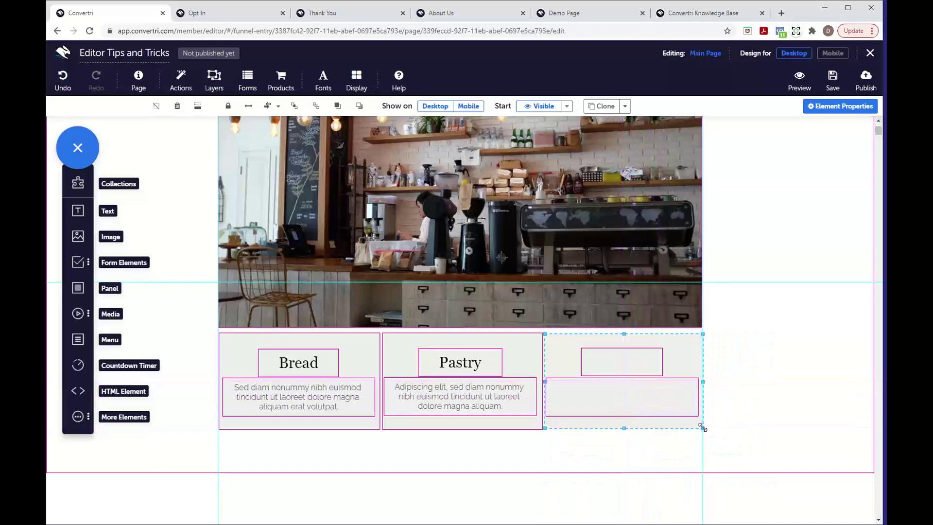
pyautogui.click(361, 110)
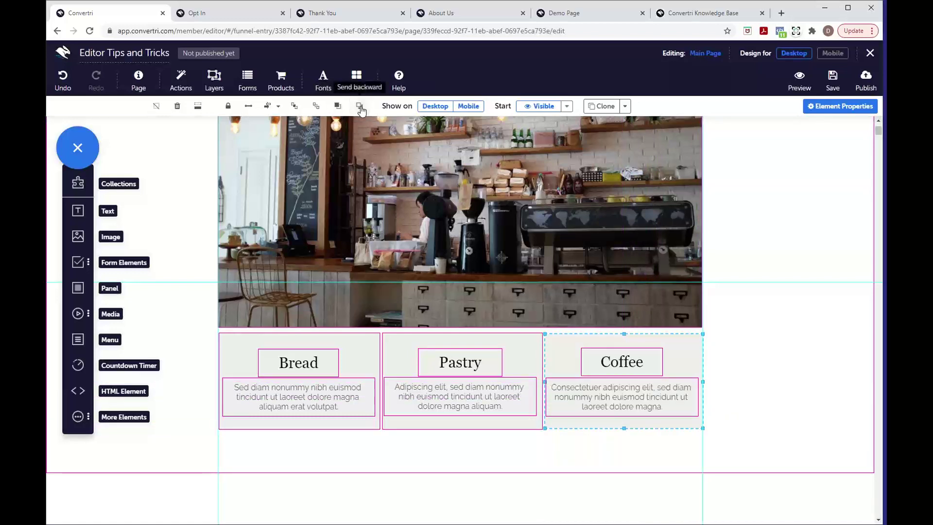
pyautogui.click(598, 462)
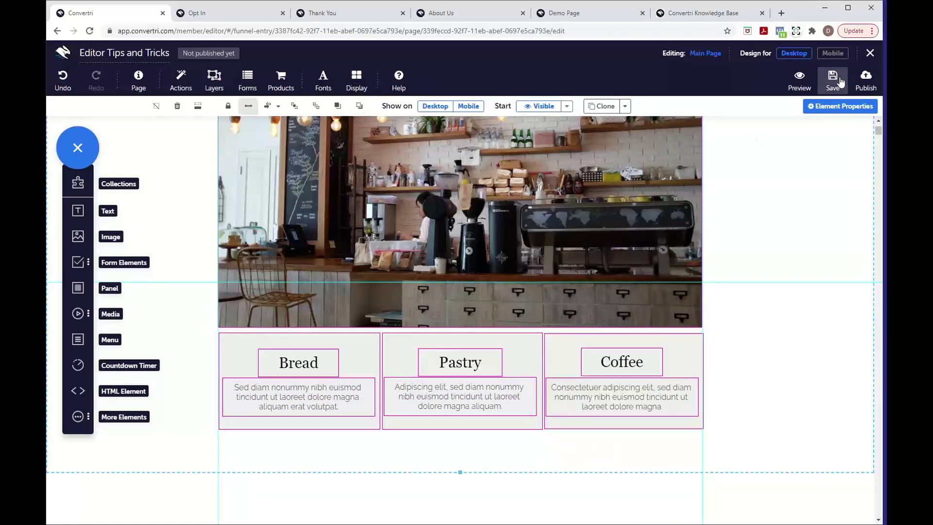
# Check how the Bread, Pastry and Coffee panels group their headings and paragraphs in the mobile design
pyautogui.click(834, 53)
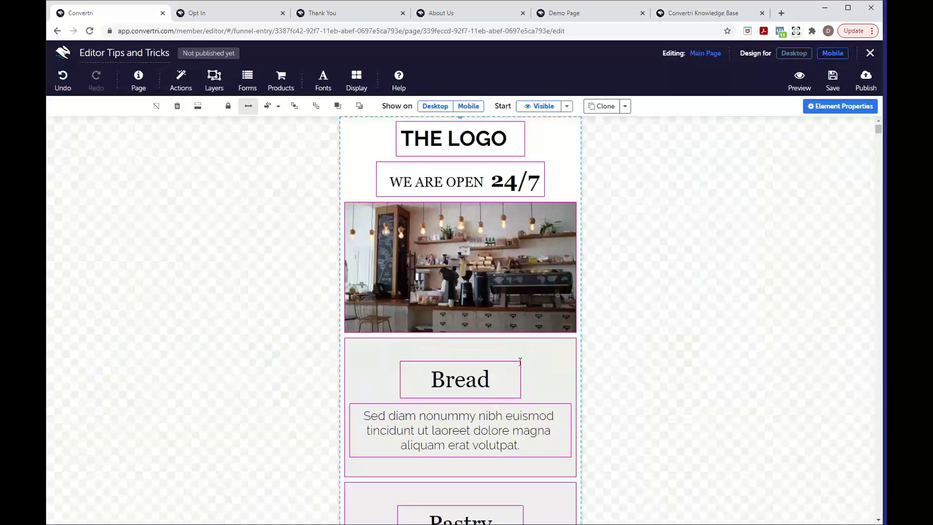
pyautogui.scroll(-2, 501, 397)
pyautogui.scroll(2, 516, 311)
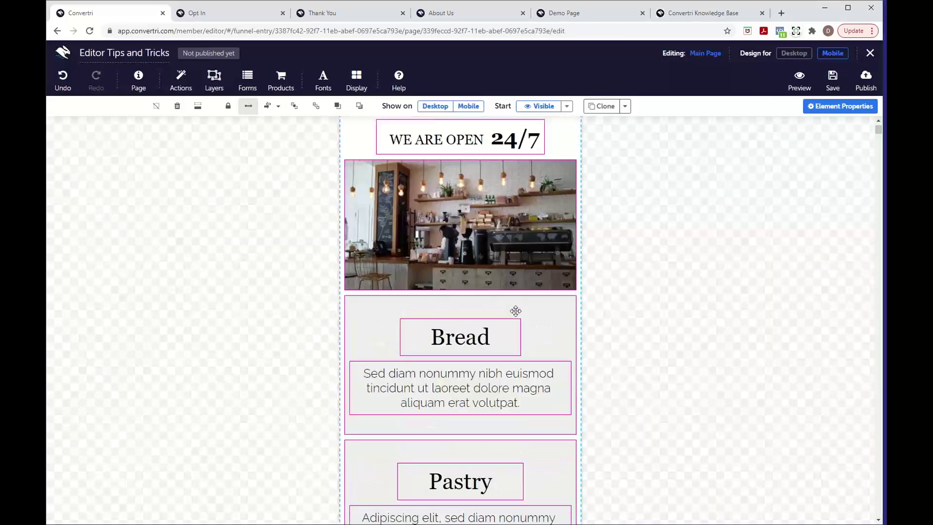
pyautogui.scroll(-3, 520, 445)
pyautogui.scroll(-2, 508, 425)
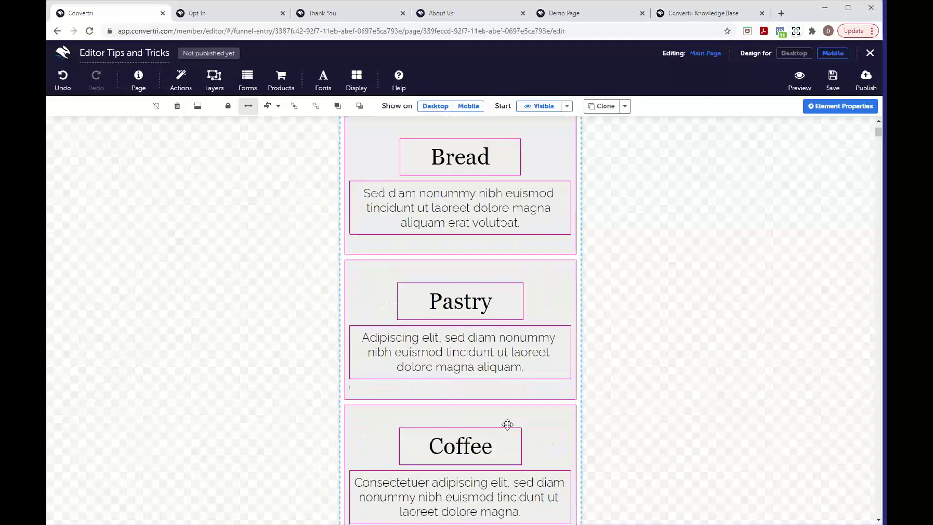
pyautogui.scroll(3, 506, 424)
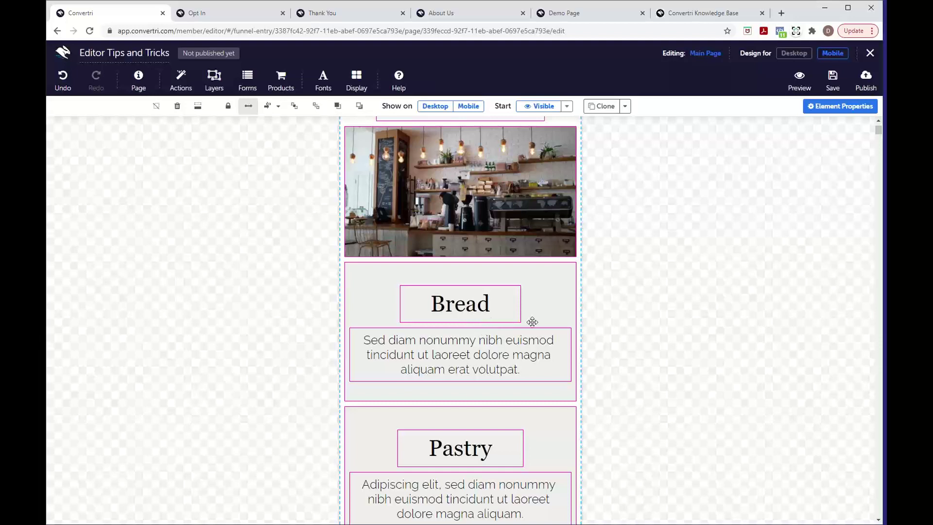
# Return to the desktop design, save the Editor Tips and Tricks page and close the page editor
pyautogui.scroll(2, 539, 321)
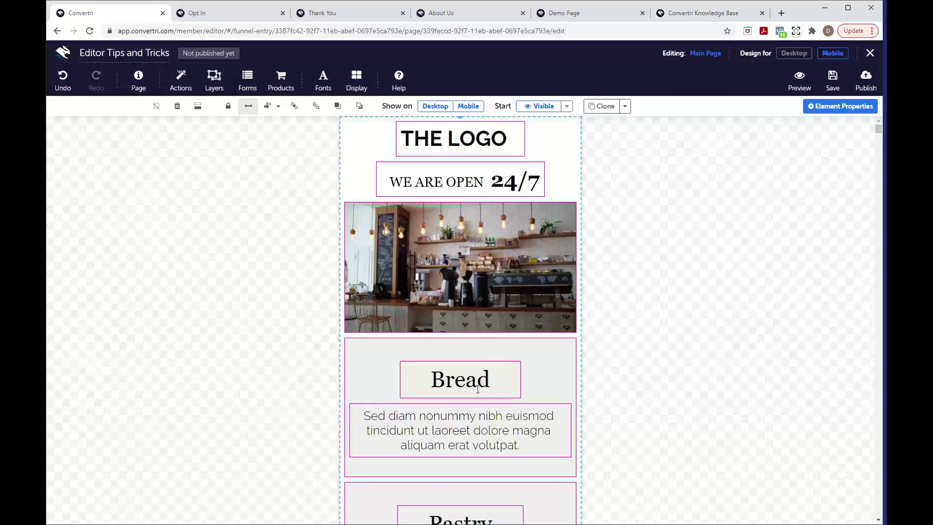
pyautogui.click(794, 53)
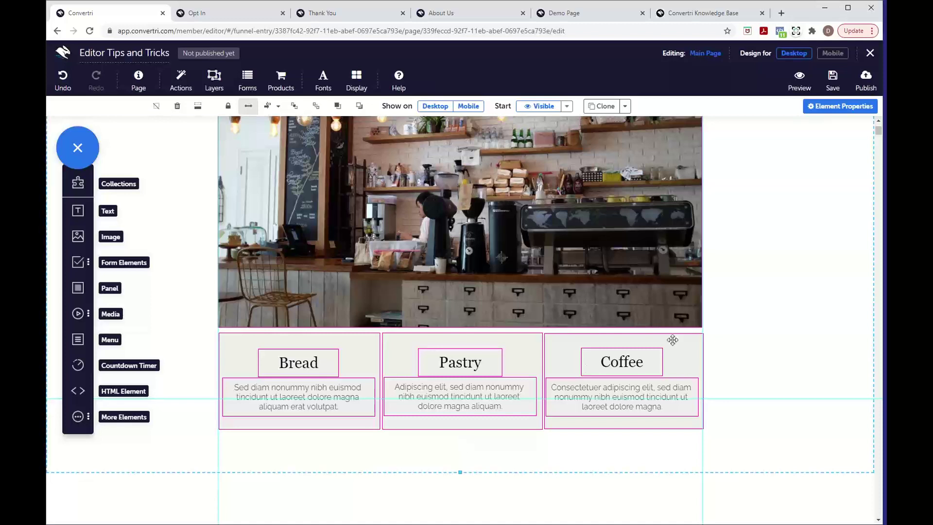
pyautogui.scroll(3, 673, 339)
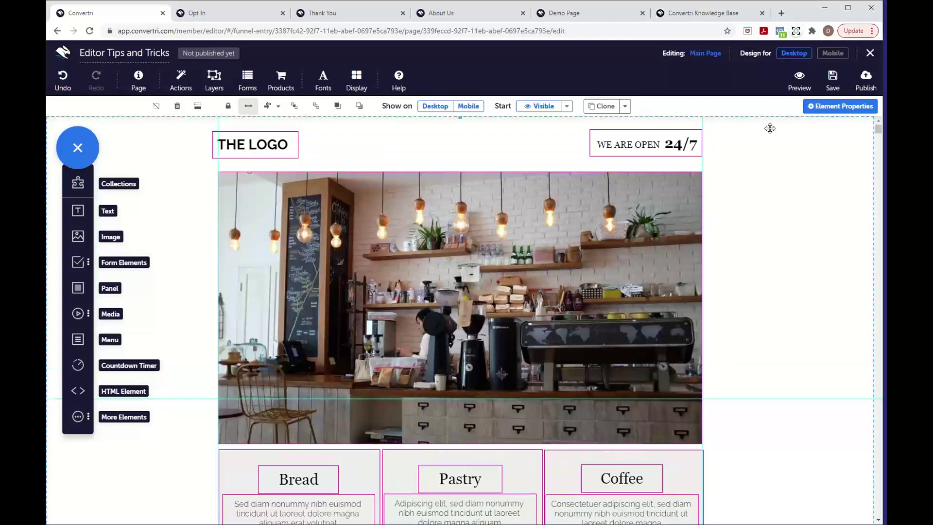
pyautogui.click(833, 79)
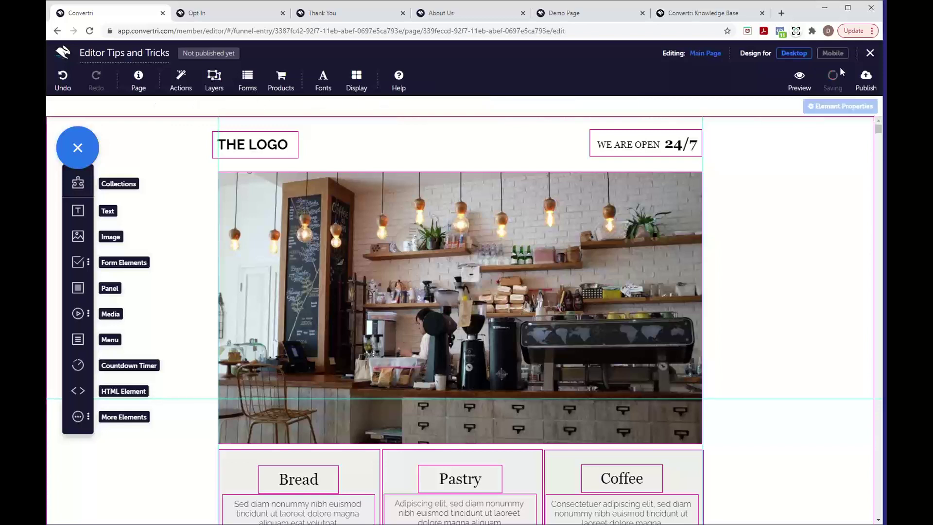
pyautogui.click(870, 54)
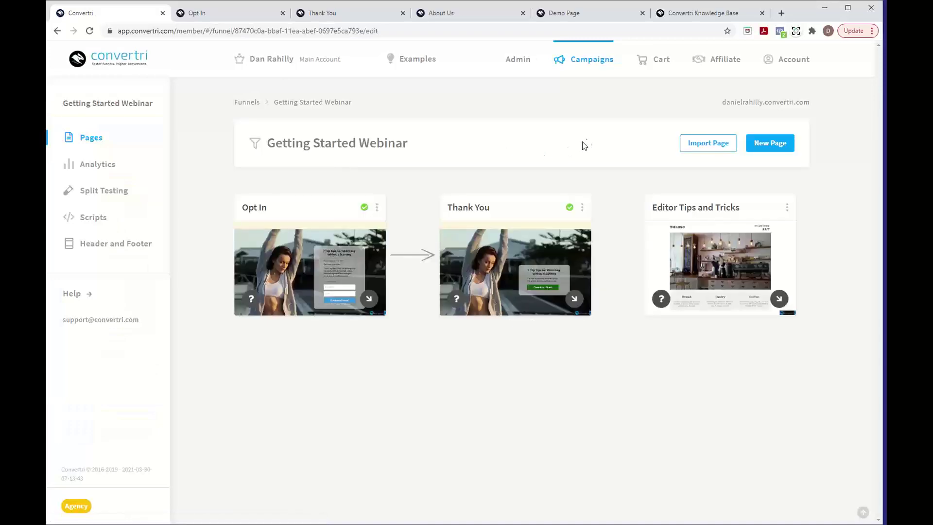
# Open the variants of the Custom Piano product in the cart and name the first variant category Colour
pyautogui.click(655, 69)
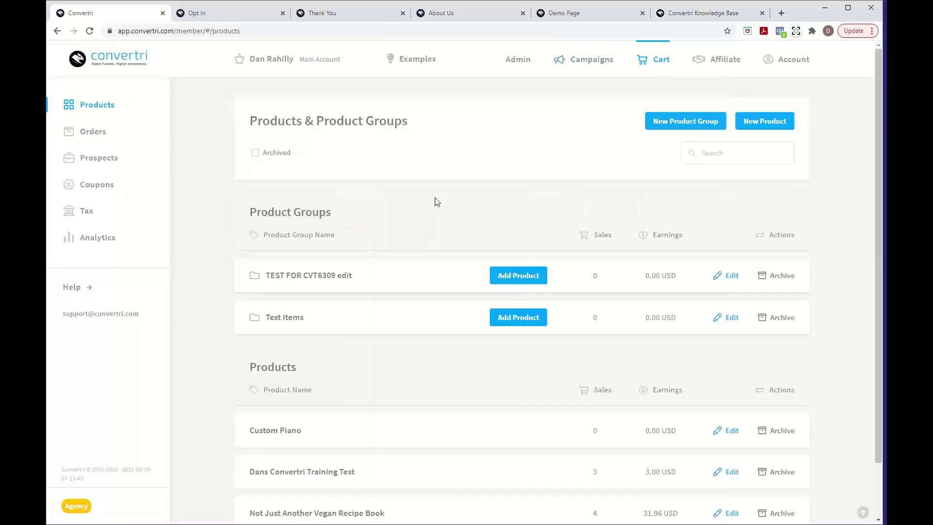
pyautogui.scroll(-2, 363, 448)
pyautogui.scroll(2, 362, 448)
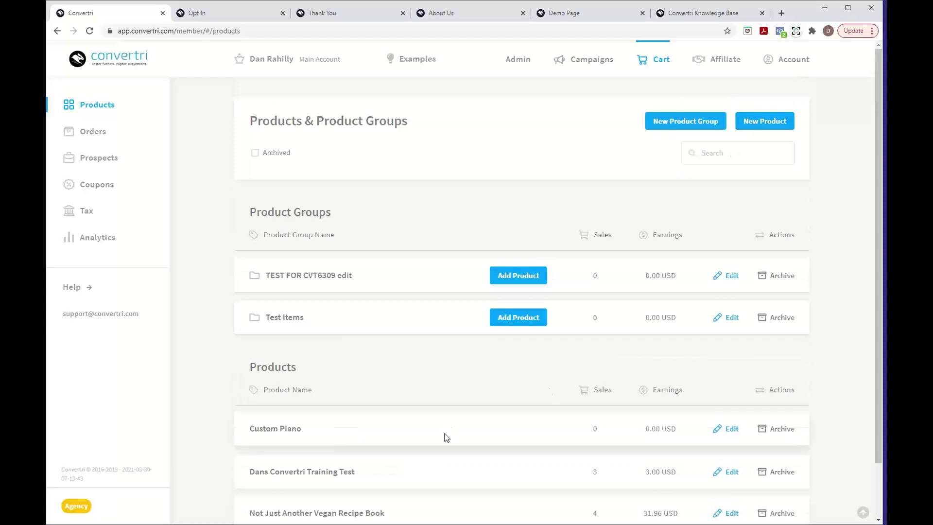
pyautogui.scroll(-1, 445, 436)
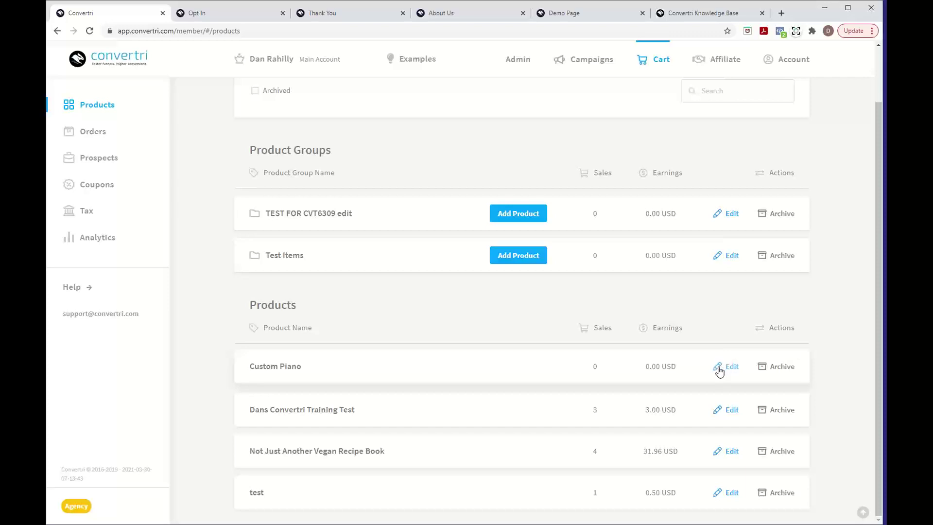
pyautogui.click(719, 368)
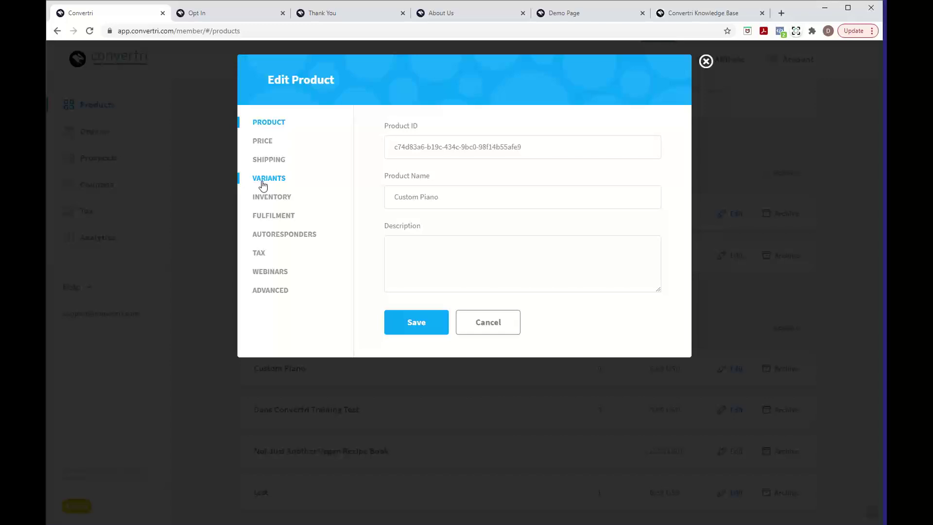
pyautogui.click(263, 183)
pyautogui.click(437, 171)
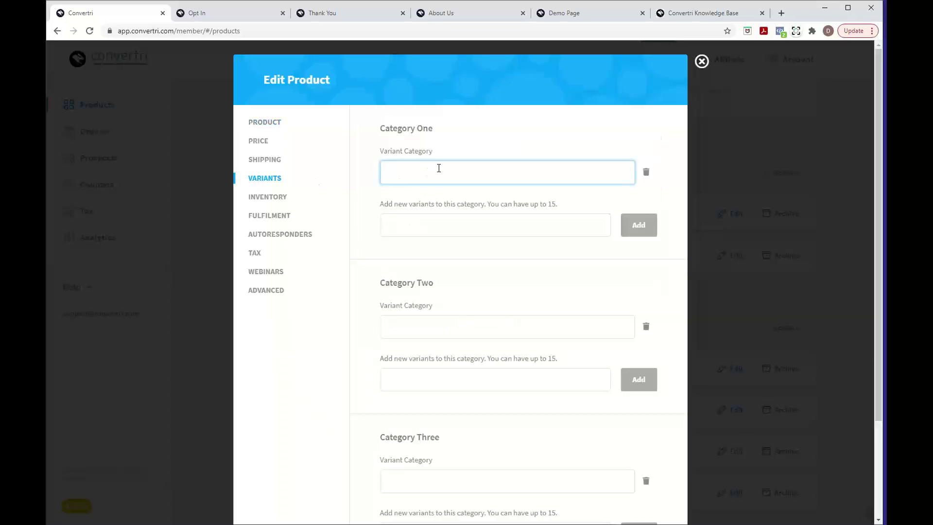
pyautogui.write('Colour')
pyautogui.click(402, 219)
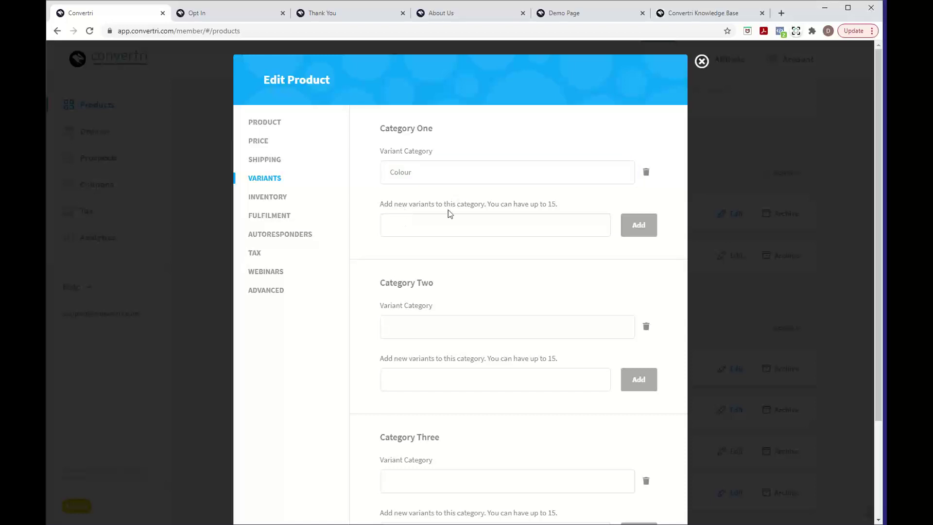
# Add the variants Blue, Green, Orange and Red to the Colour category
pyautogui.click(467, 226)
pyautogui.write('Blue')
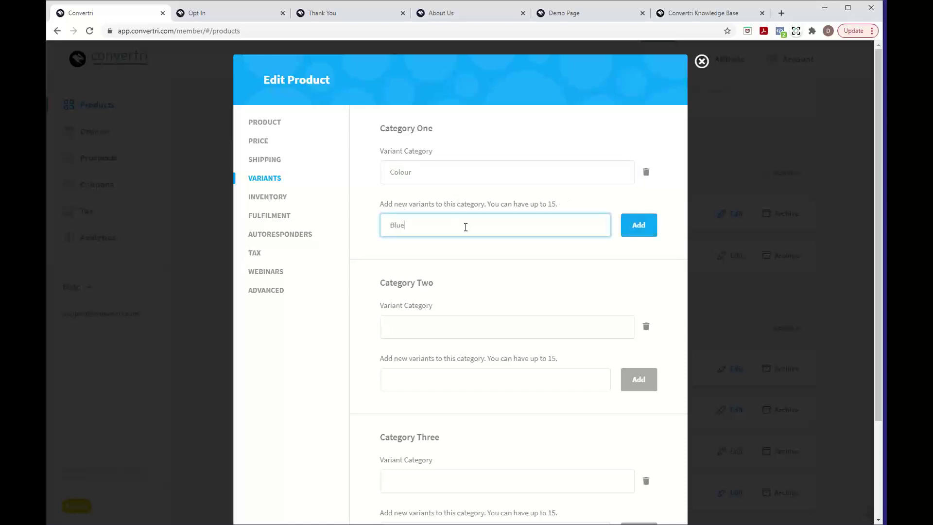
pyautogui.click(632, 225)
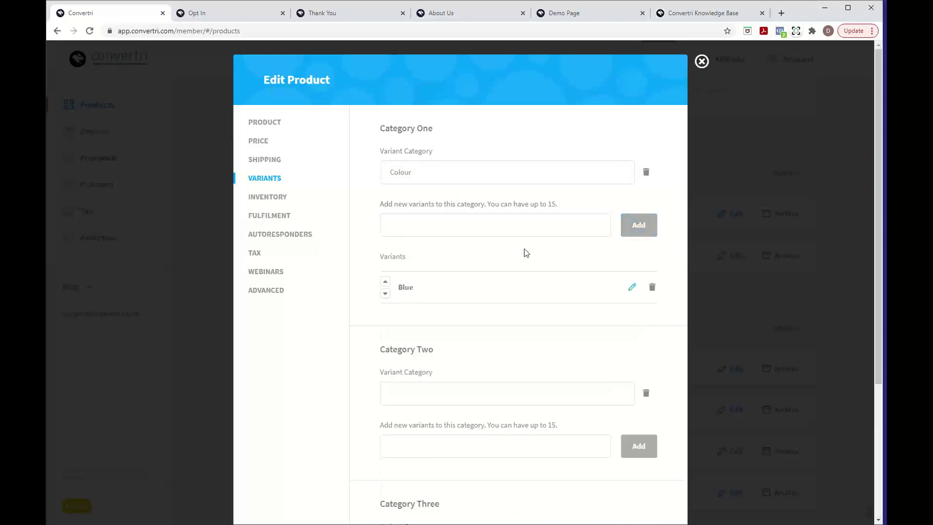
pyautogui.click(485, 226)
pyautogui.write('Green')
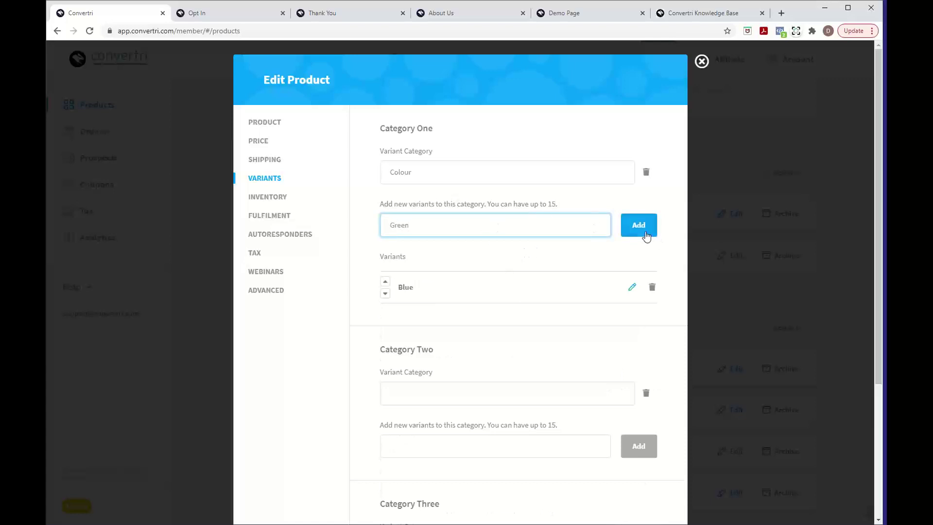
pyautogui.click(642, 232)
pyautogui.click(492, 230)
pyautogui.write('Orange')
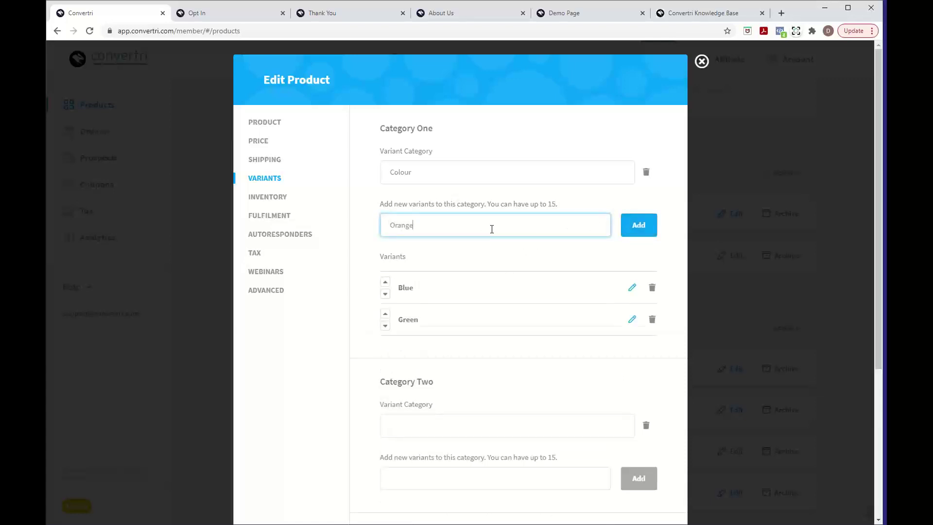
pyautogui.click(637, 225)
pyautogui.click(507, 229)
pyautogui.write('Red')
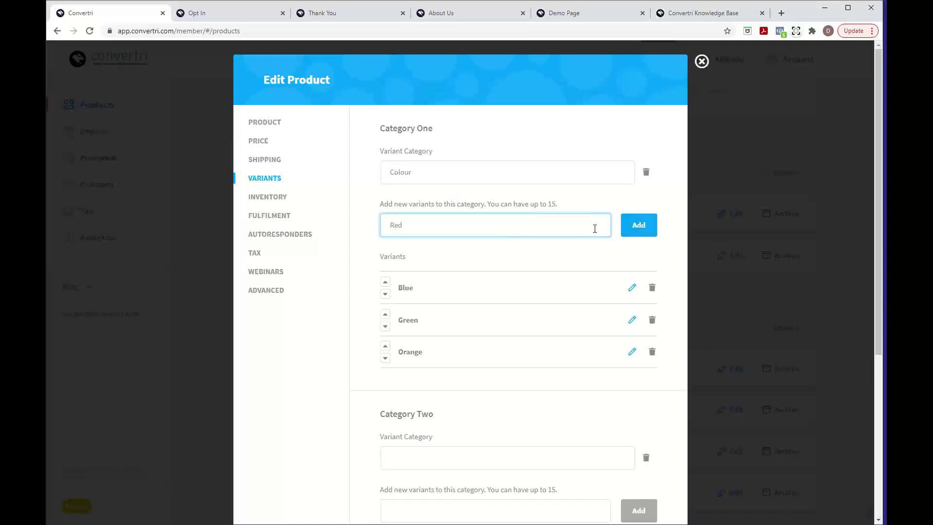
pyautogui.click(626, 227)
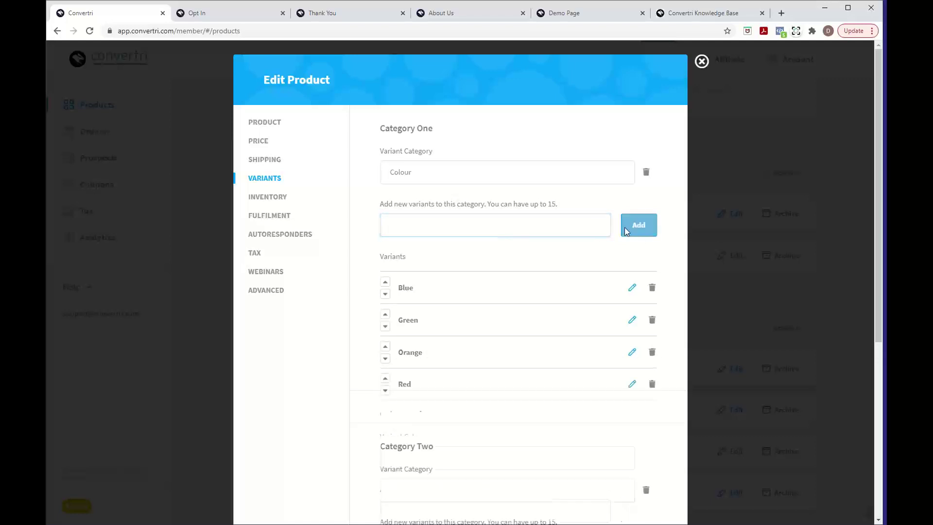
pyautogui.moveTo(559, 205); pyautogui.dragTo(485, 205)
pyautogui.click(555, 203)
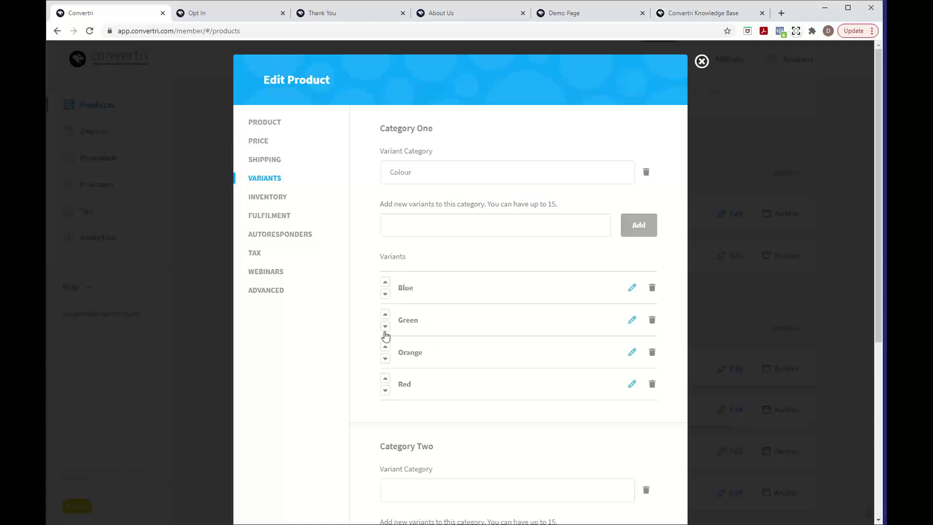
# Reorder the colour variants, moving Red up from the end of the list, and close the product editor
pyautogui.click(386, 380)
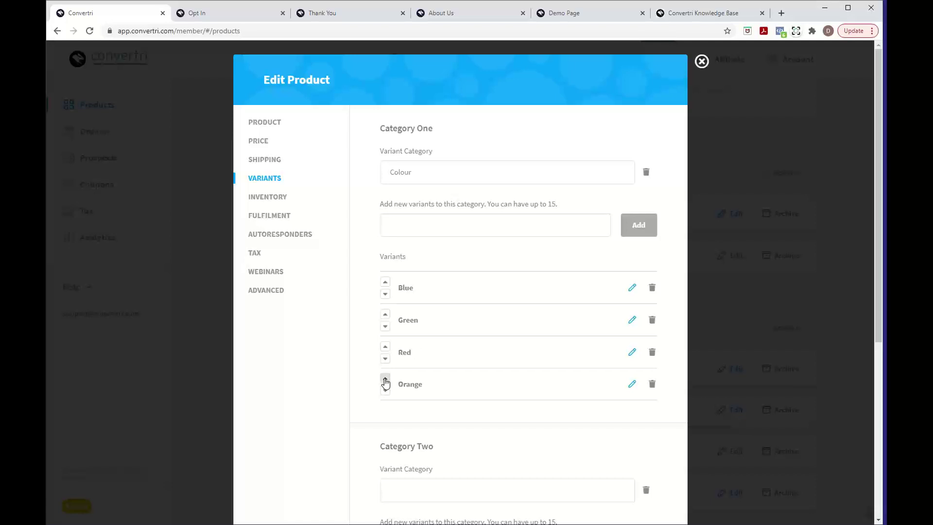
pyautogui.click(386, 348)
pyautogui.click(385, 314)
pyautogui.click(385, 327)
pyautogui.click(385, 379)
pyautogui.click(701, 61)
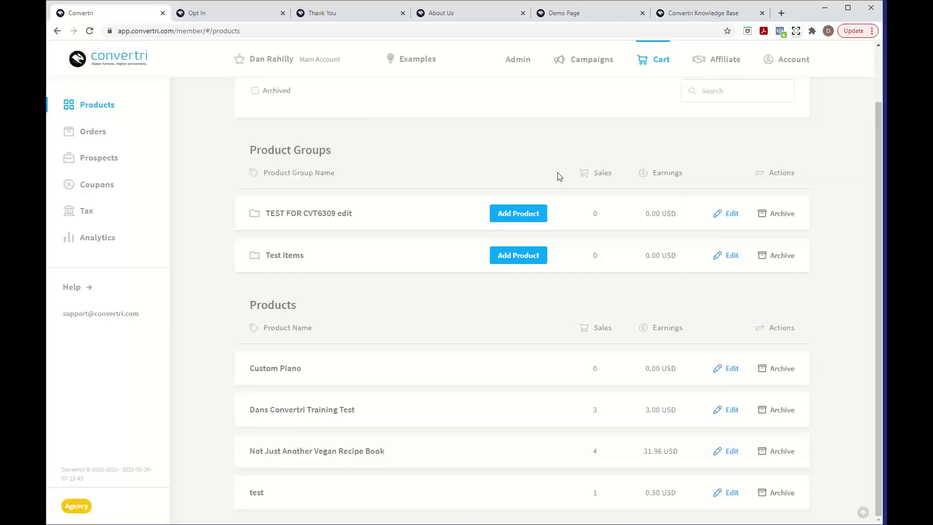
# Open the Opt In page of the Getting Started Webinar funnel for editing
pyautogui.click(603, 67)
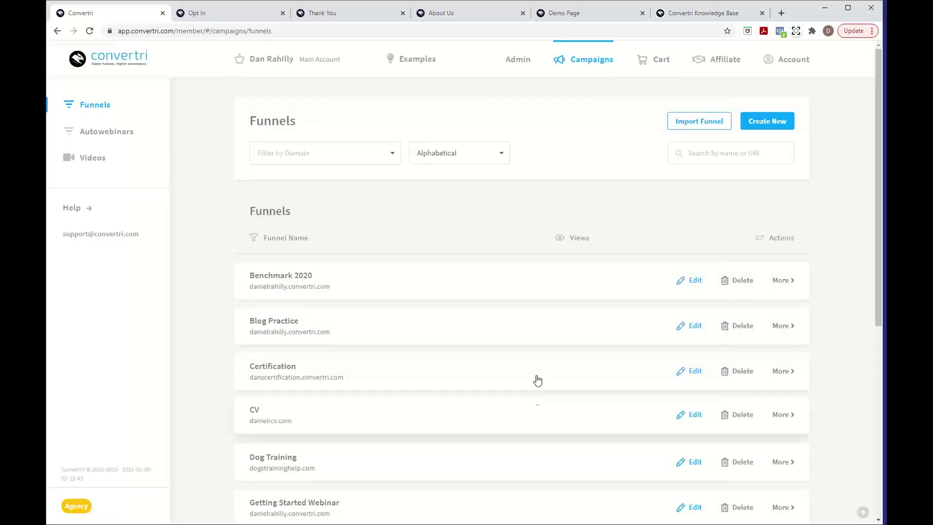
pyautogui.scroll(-2, 538, 379)
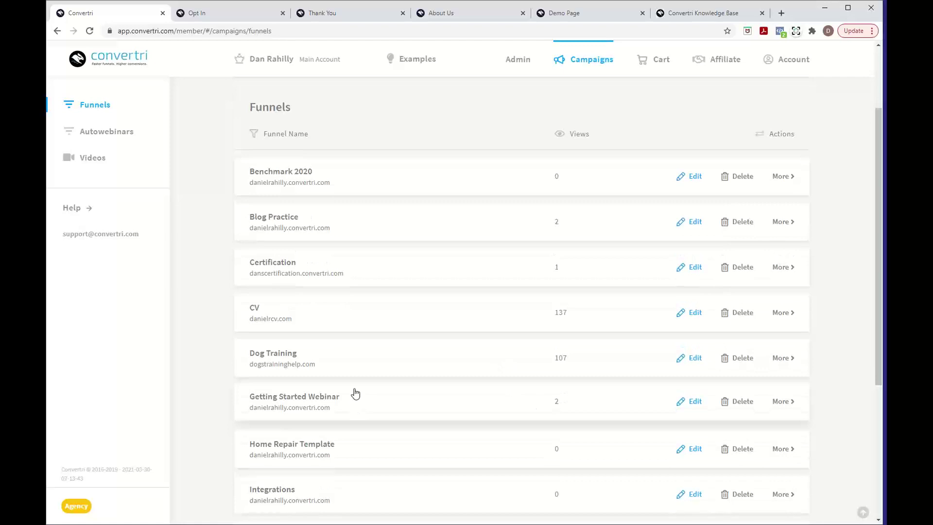
pyautogui.click(313, 399)
pyautogui.moveTo(311, 268)
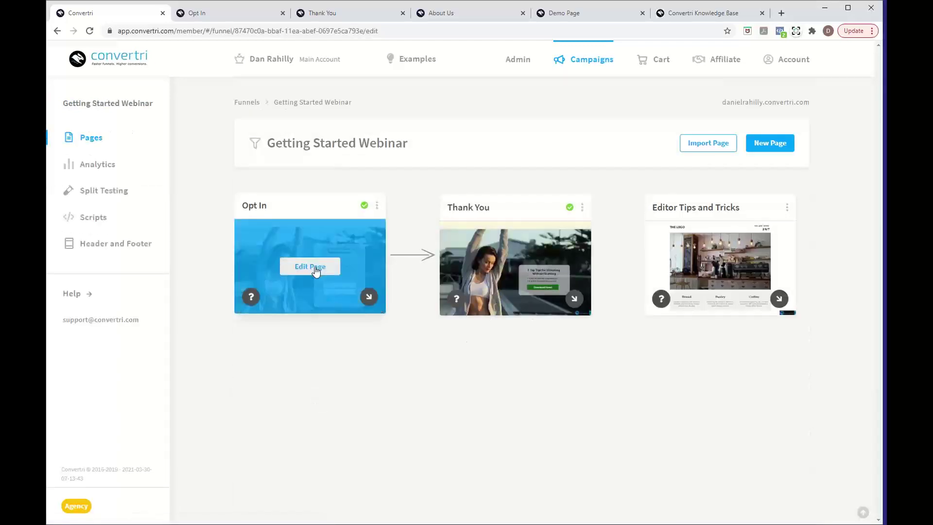
pyautogui.click(316, 272)
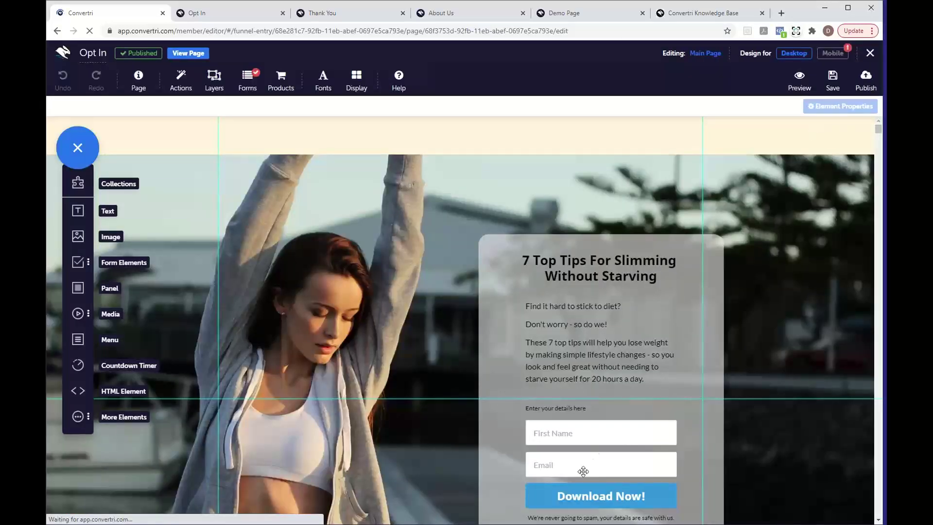
# Set the Download Now! button's mode to Open Checkout
pyautogui.scroll(-4, 586, 474)
pyautogui.click(634, 307)
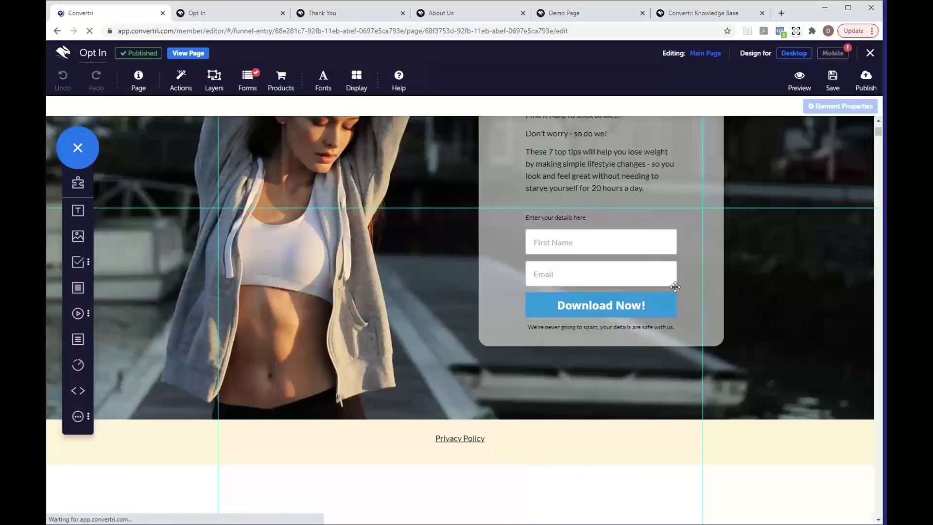
pyautogui.click(734, 178)
pyautogui.click(729, 202)
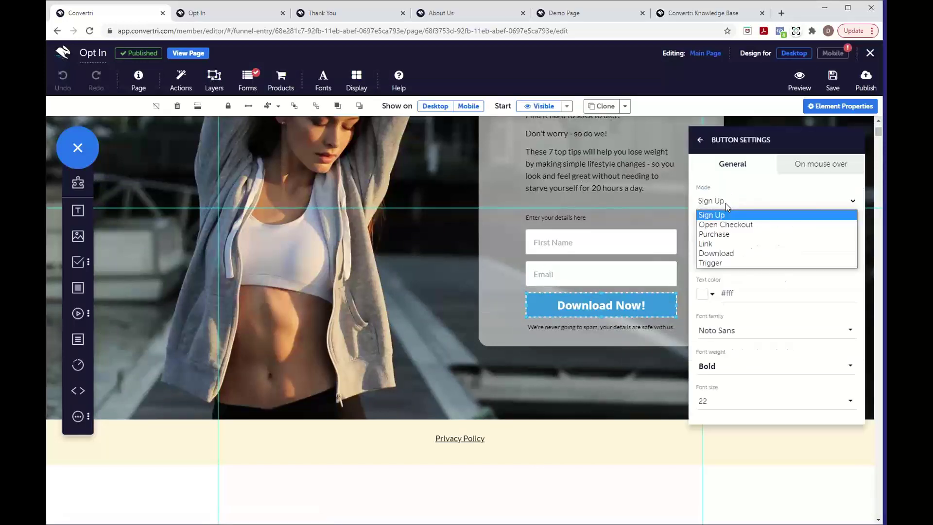
pyautogui.click(731, 225)
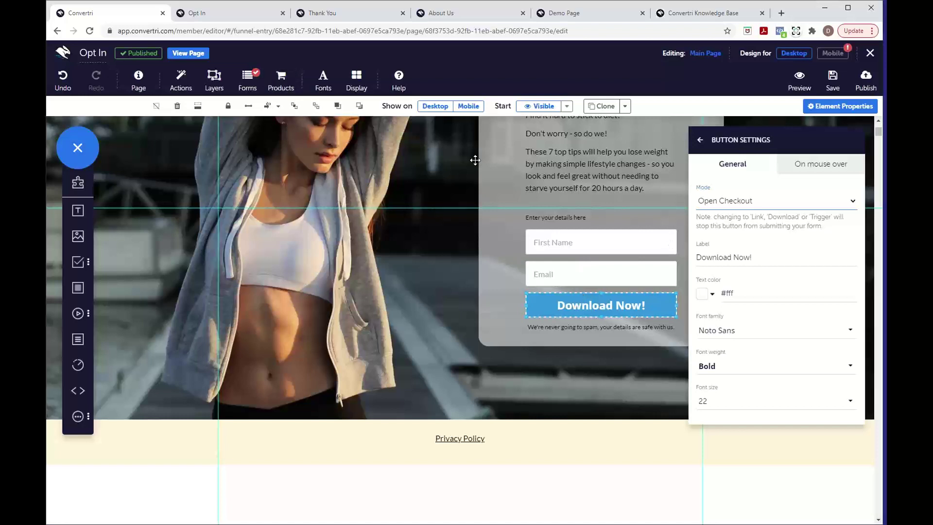
# Configure the page's checkout to sell the Custom Piano product and save the configuration
pyautogui.click(278, 80)
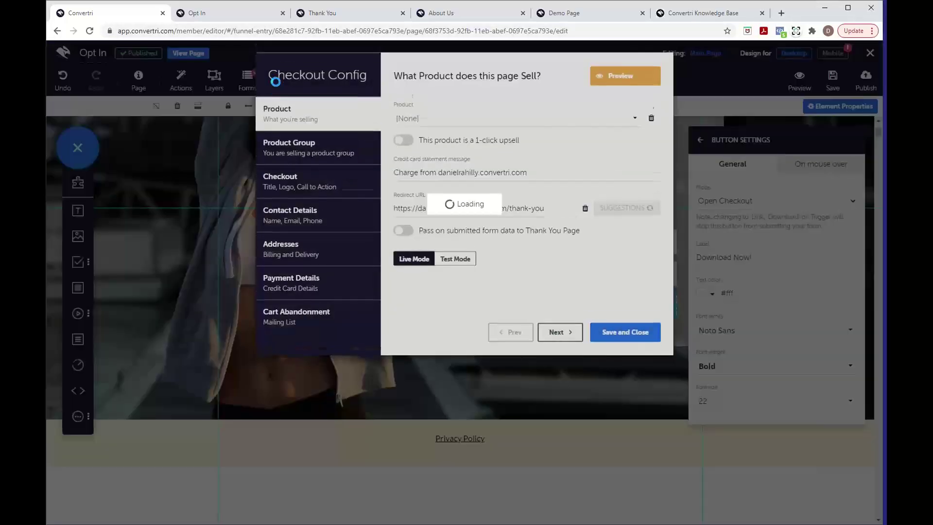
pyautogui.click(447, 126)
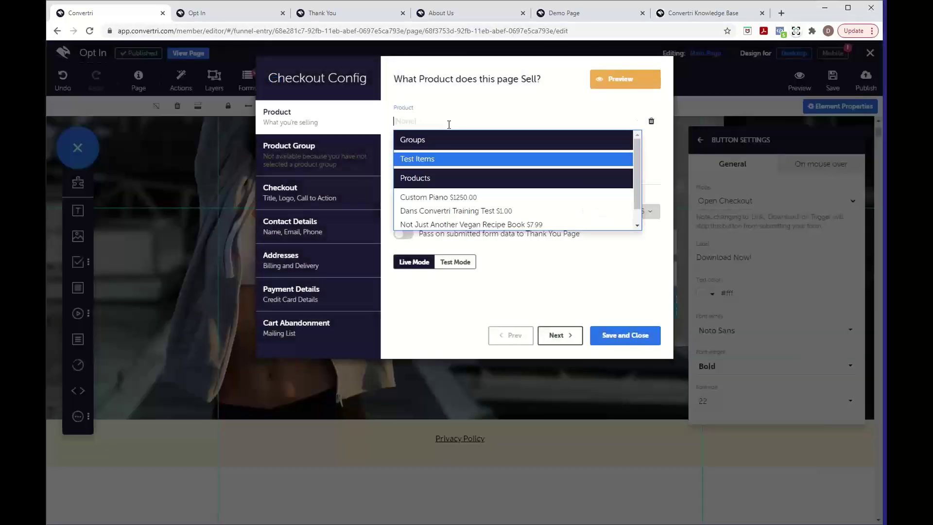
pyautogui.click(450, 200)
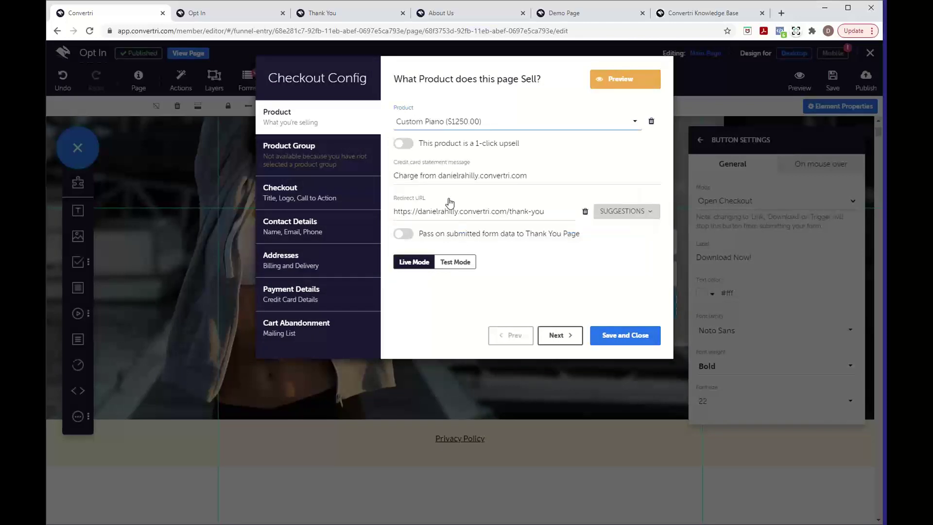
pyautogui.click(608, 343)
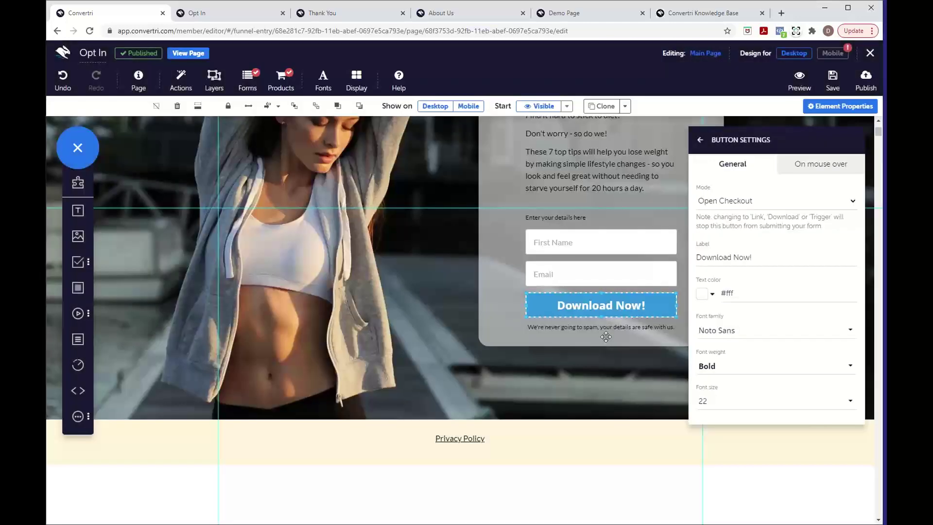
# Delete the small no-spam disclaimer text beneath the Download Now! button
pyautogui.click(598, 326)
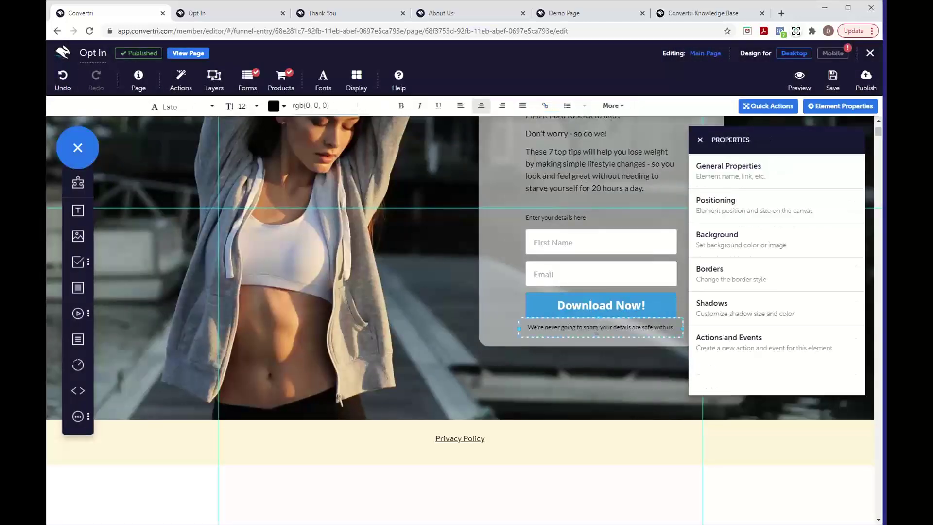
pyautogui.click(593, 338)
pyautogui.click(592, 335)
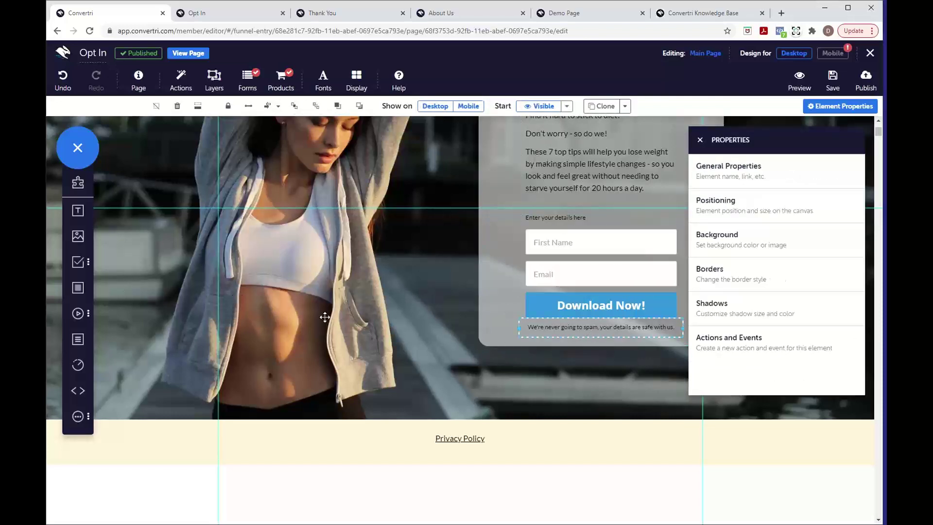
pyautogui.press('Delete')
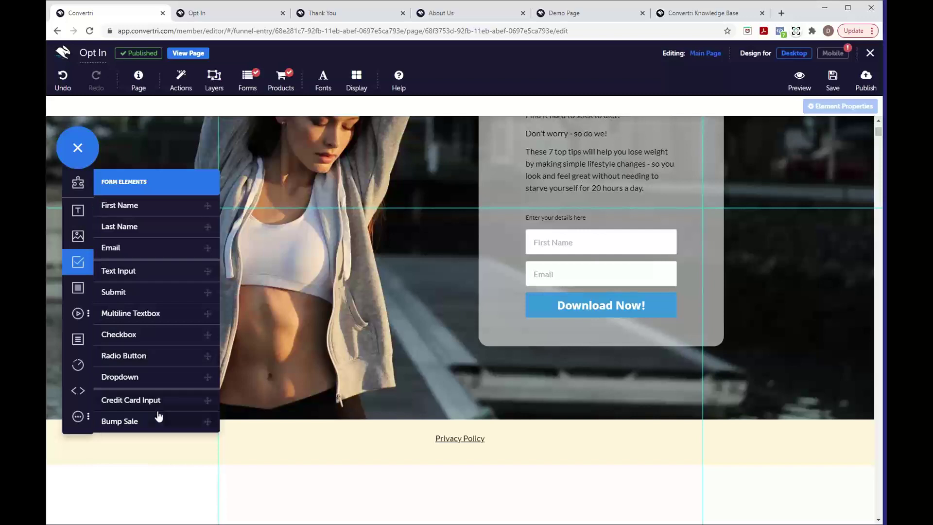
# Add a dropdown form element directly beneath the Download Now! button with Custom as its options type
pyautogui.click(137, 379)
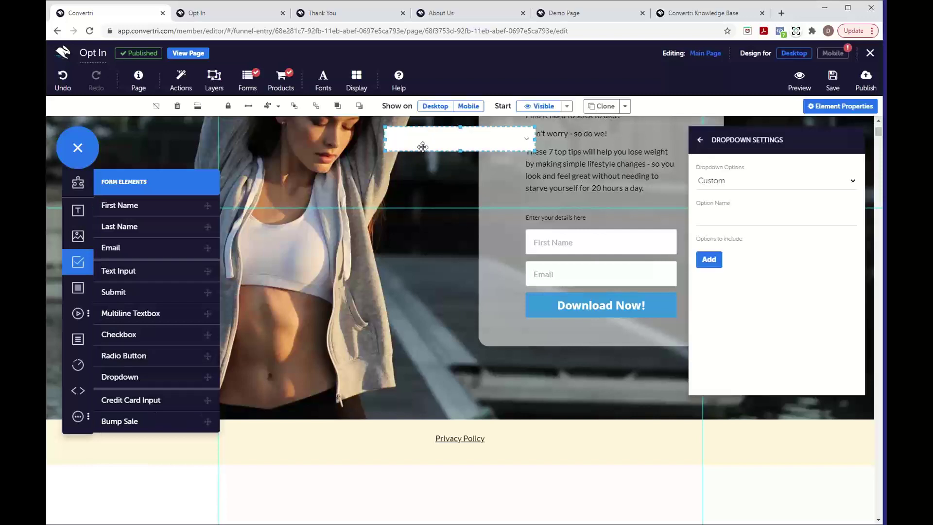
pyautogui.moveTo(423, 147); pyautogui.dragTo(592, 327)
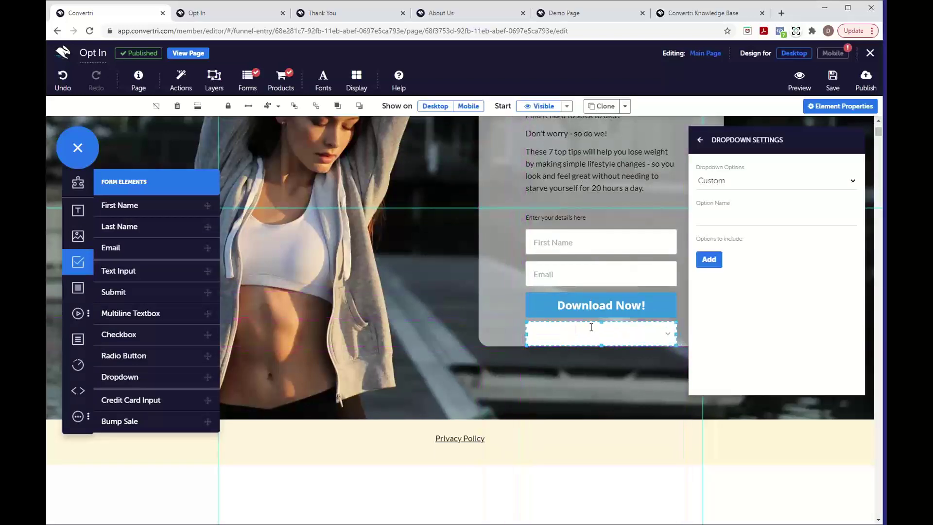
pyautogui.click(740, 184)
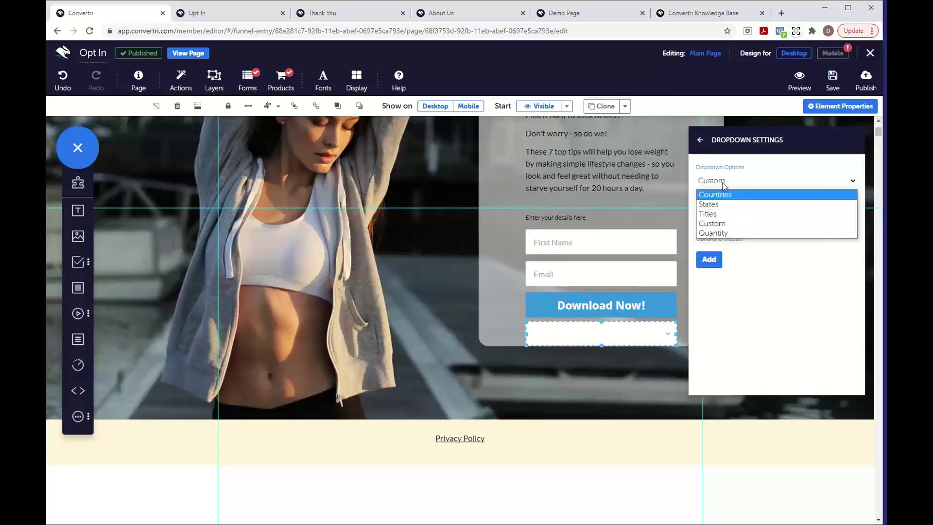
pyautogui.click(723, 223)
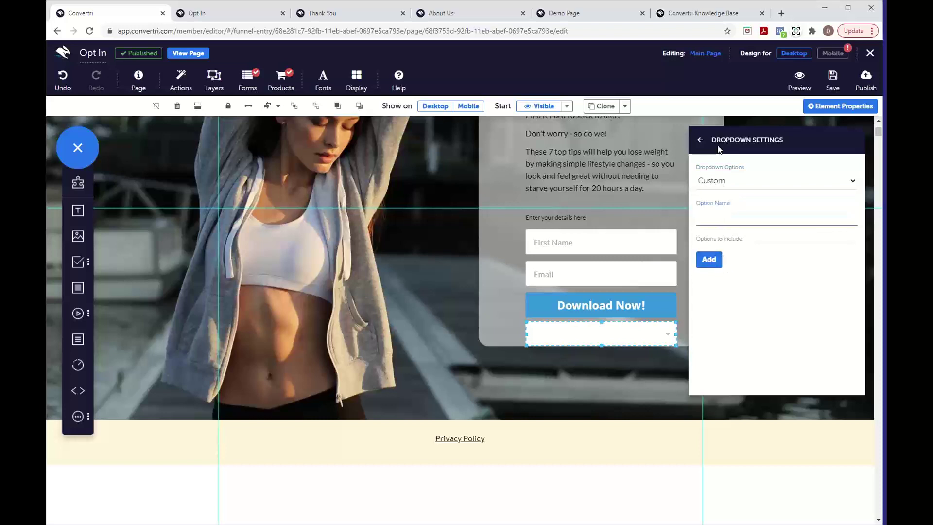
# Check which product the page's checkout sells and which option types the dropdown offers
pyautogui.click(700, 140)
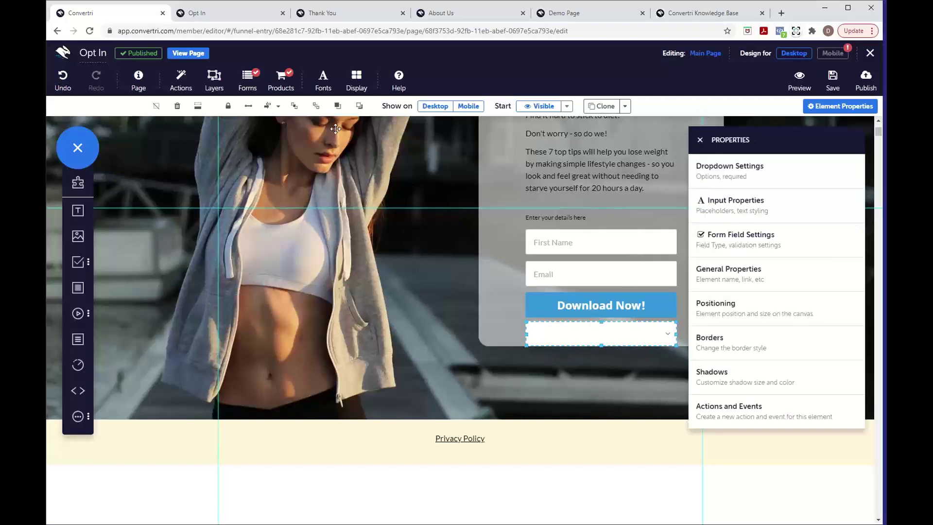
pyautogui.click(281, 83)
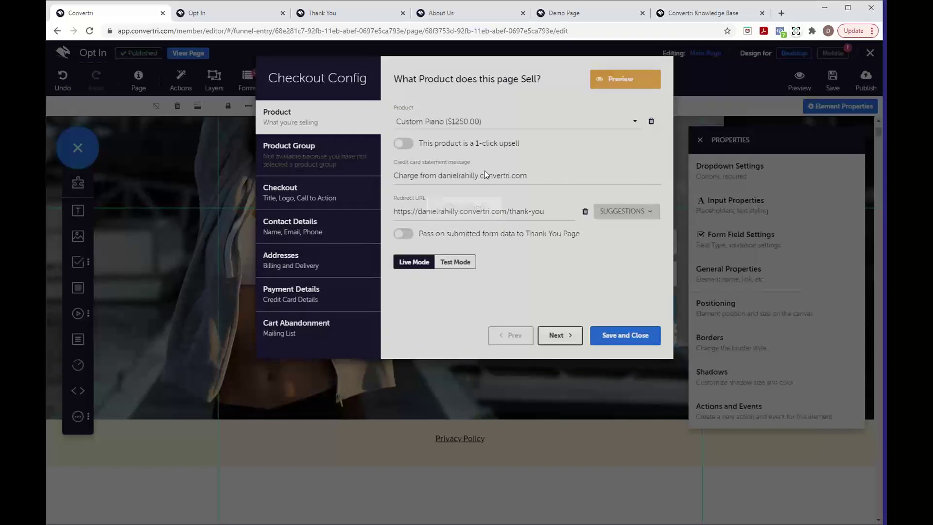
pyautogui.click(642, 335)
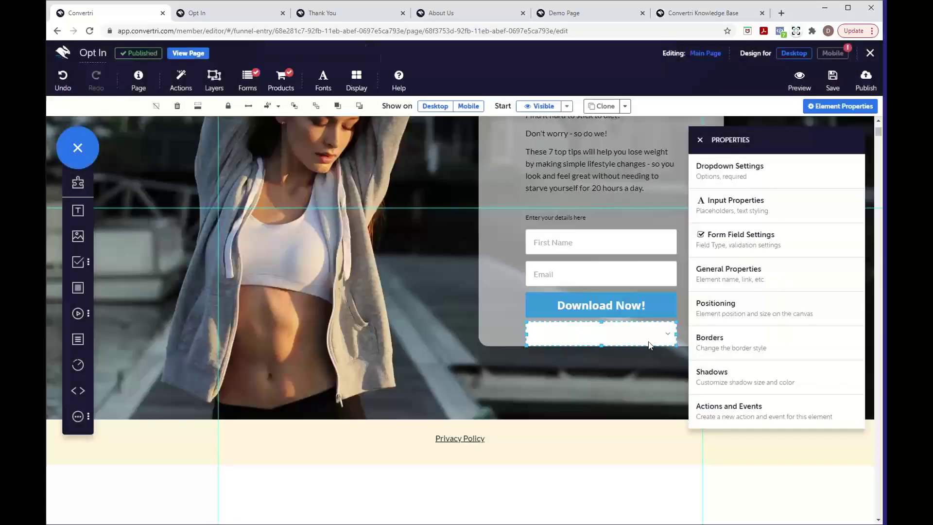
pyautogui.click(737, 188)
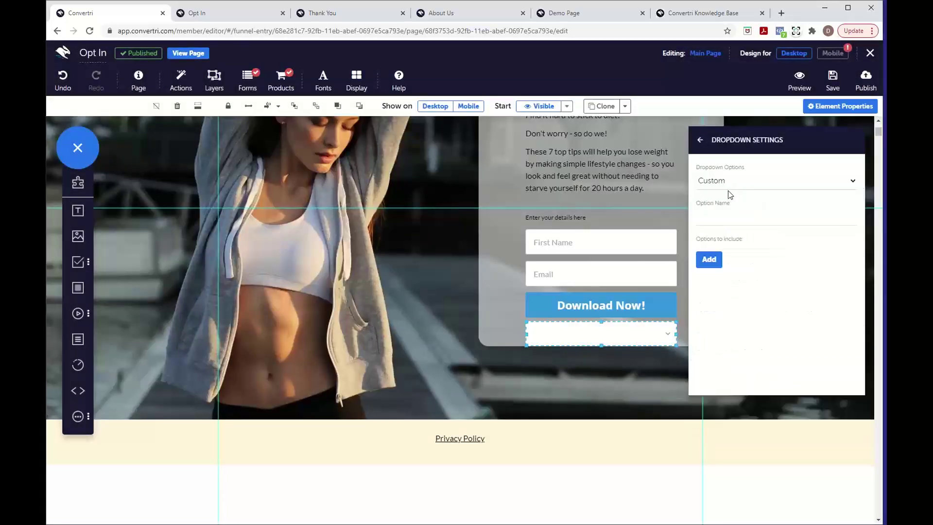
pyautogui.click(729, 185)
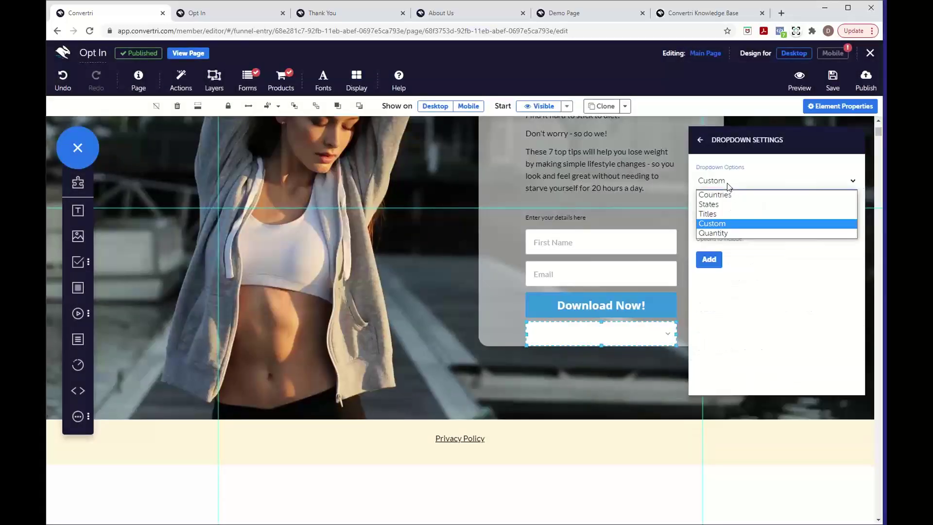
pyautogui.click(616, 328)
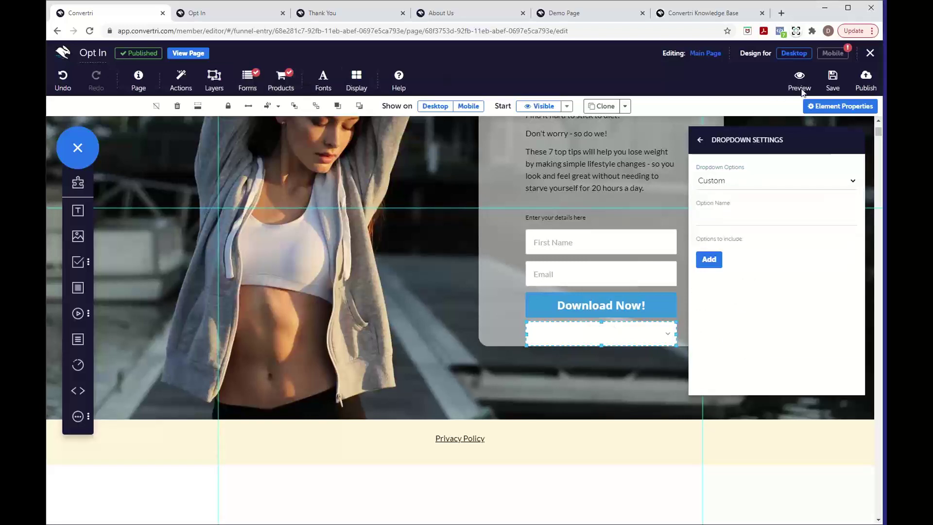
# Save the Opt In page, leave the editor, and open the Custom Piano product for editing
pyautogui.click(833, 78)
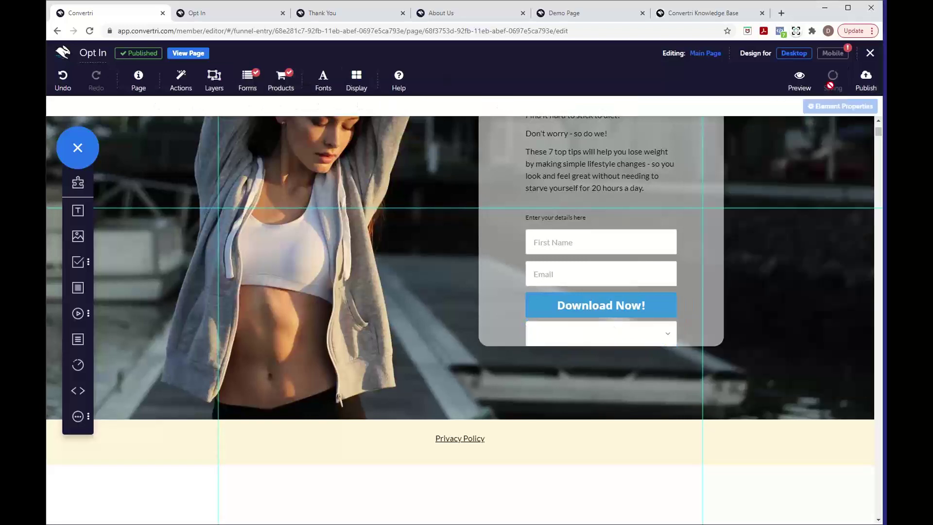
pyautogui.click(869, 55)
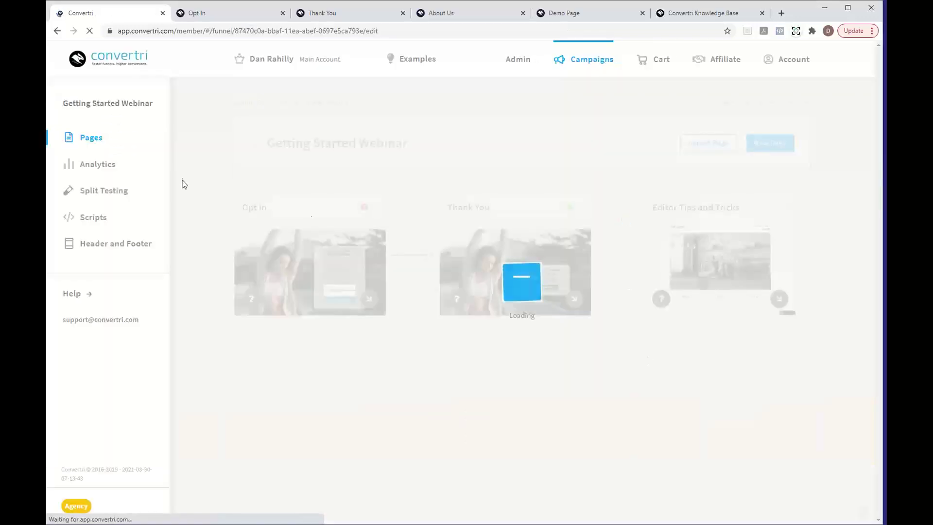
pyautogui.click(660, 60)
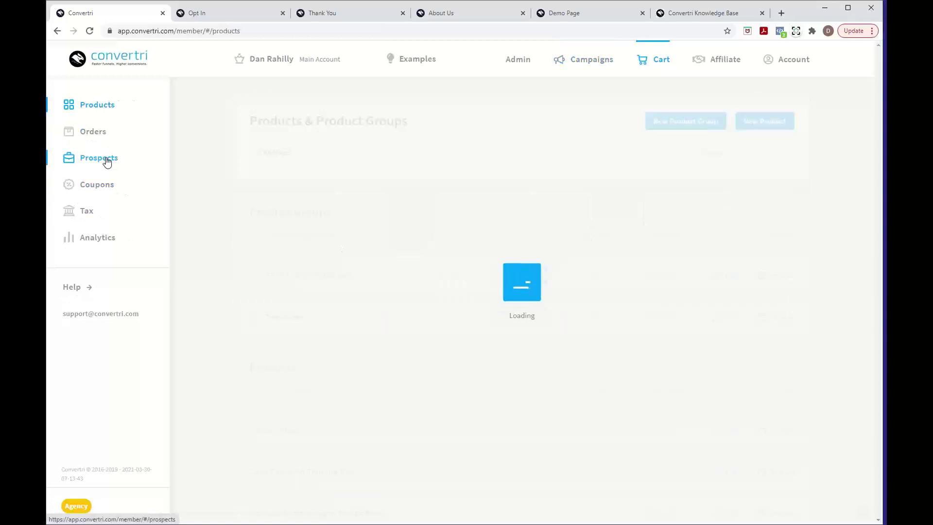
pyautogui.scroll(-1, 434, 396)
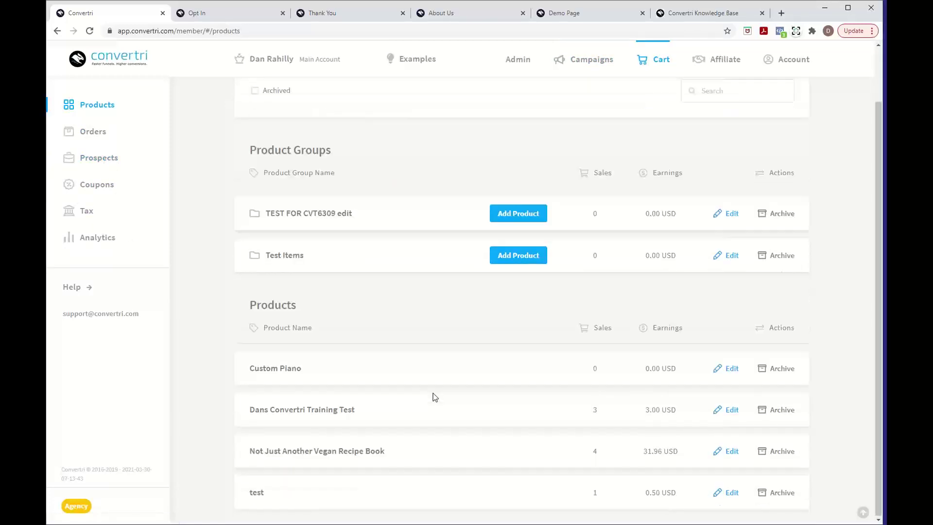
pyautogui.click(726, 367)
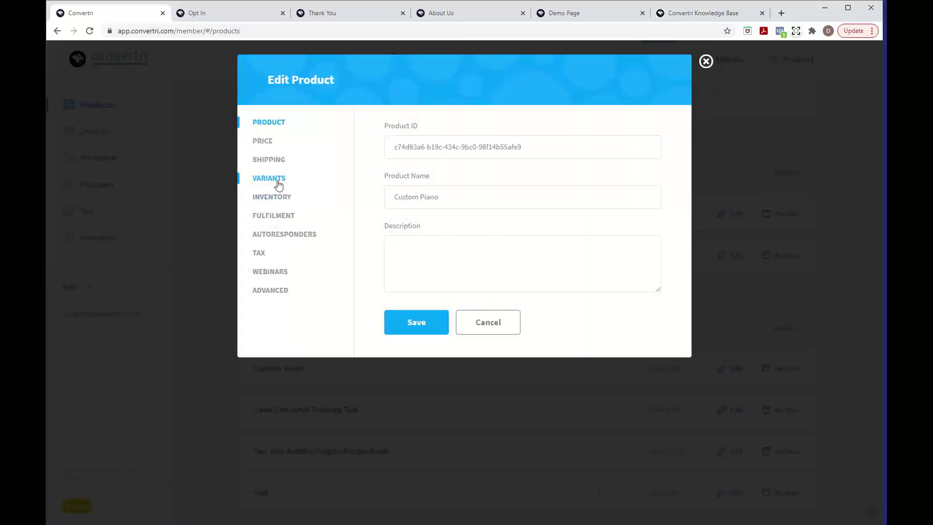
# Name the Custom Piano product's first variant category Colour and add a Blue variant to it
pyautogui.click(277, 180)
pyautogui.scroll(-3, 470, 314)
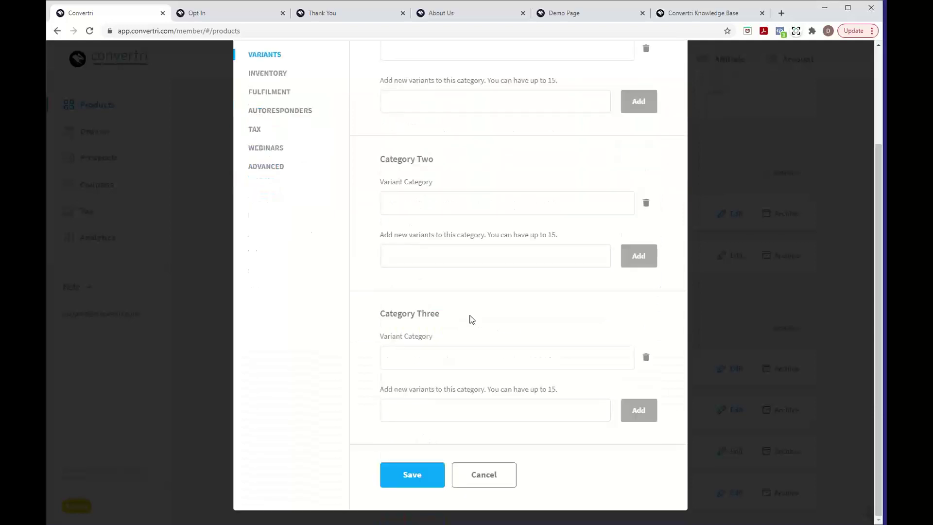
pyautogui.scroll(3, 470, 319)
pyautogui.scroll(-3, 476, 165)
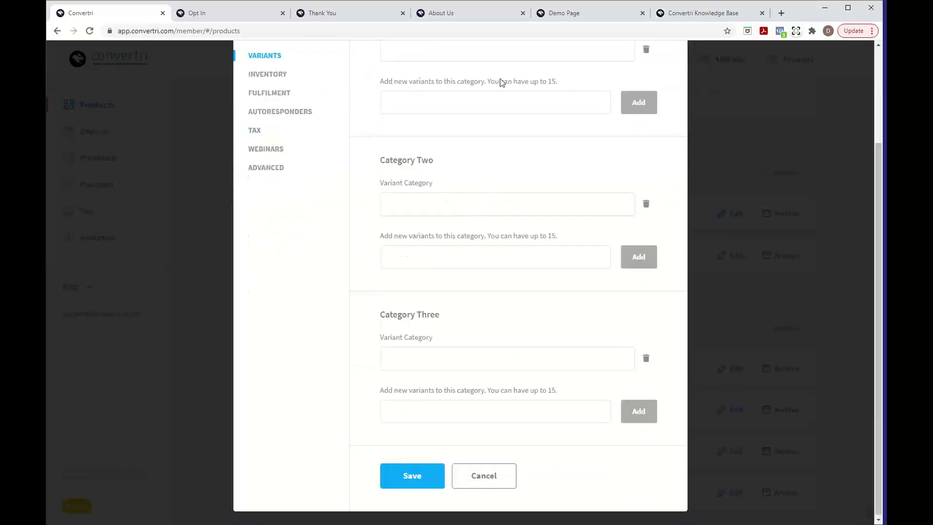
pyautogui.scroll(3, 487, 89)
pyautogui.click(421, 175)
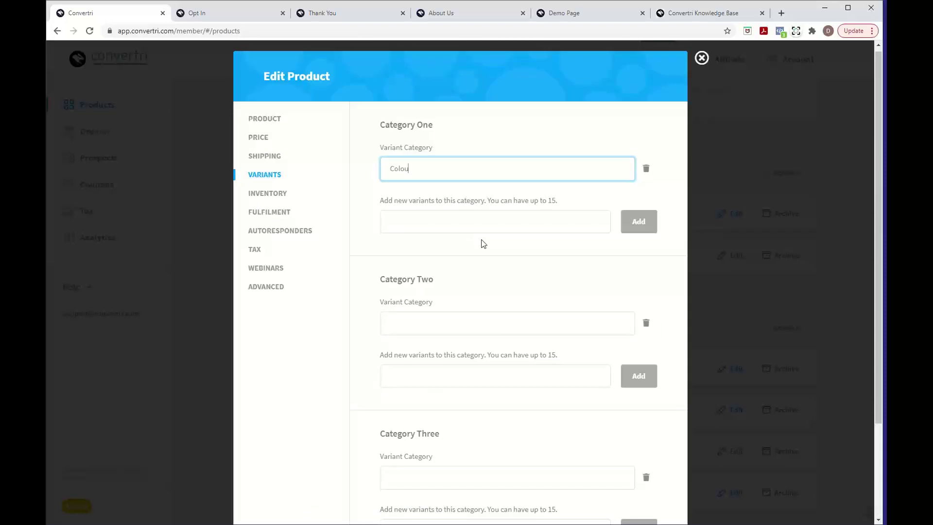
pyautogui.click(478, 233)
pyautogui.write('Blue')
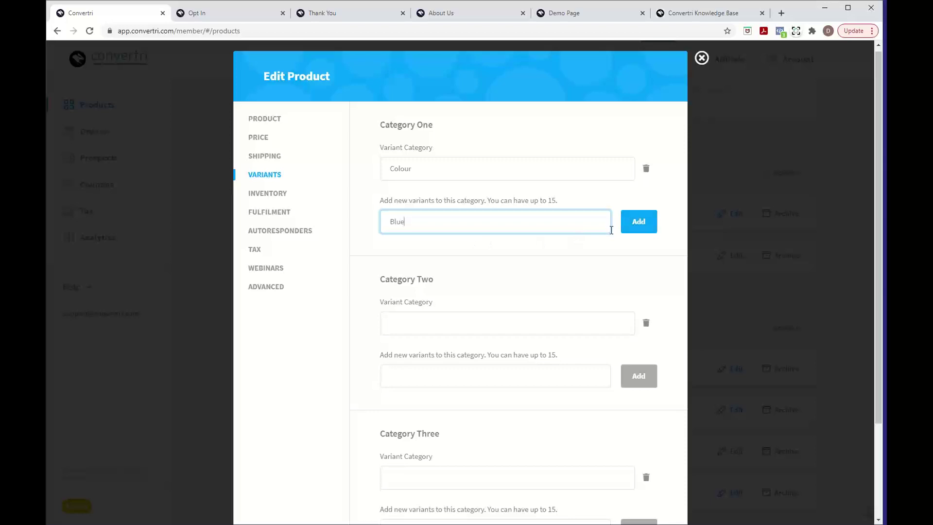
pyautogui.click(647, 225)
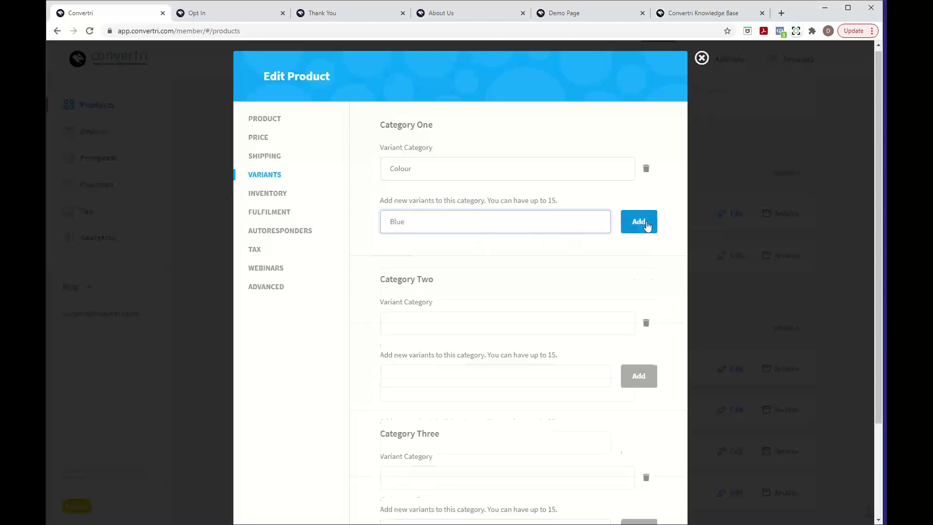
# Add a Green variant to the Colour category and save the product
pyautogui.click(476, 223)
pyautogui.write('Green')
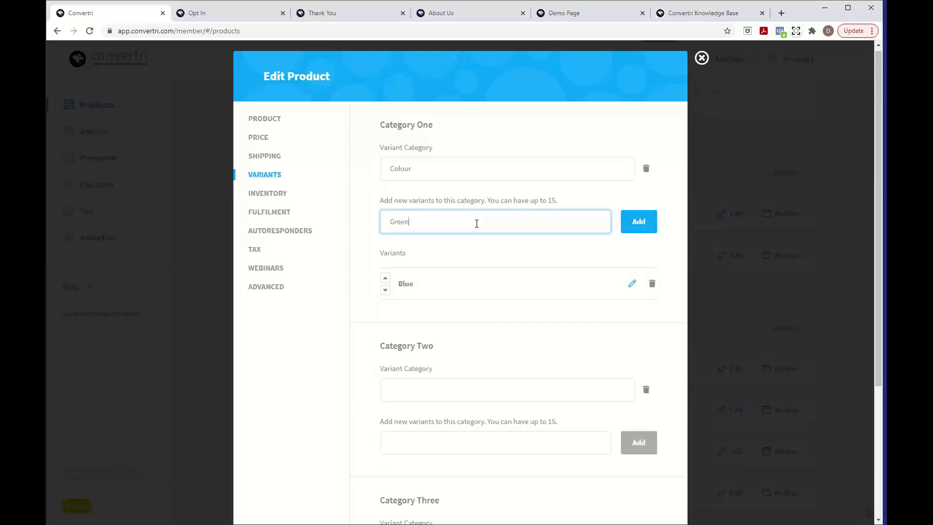
pyautogui.click(641, 222)
pyautogui.scroll(-4, 428, 375)
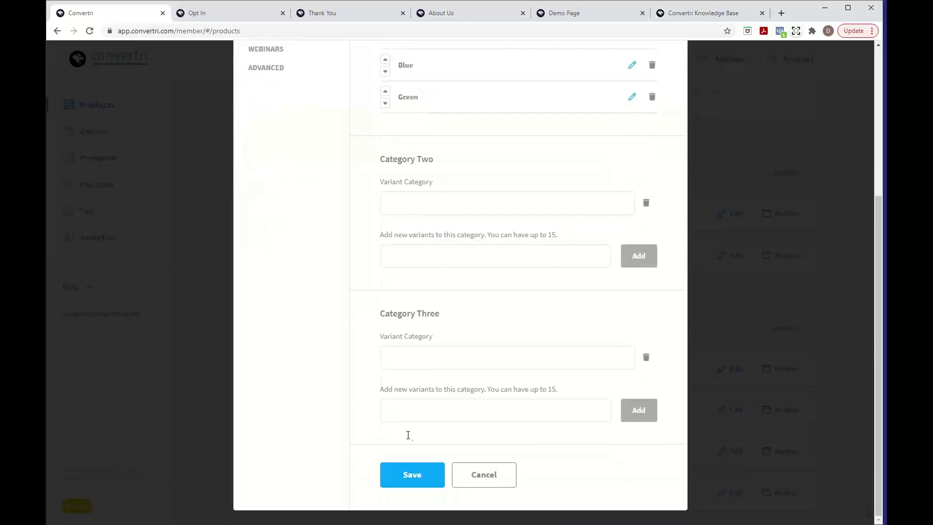
pyautogui.click(406, 472)
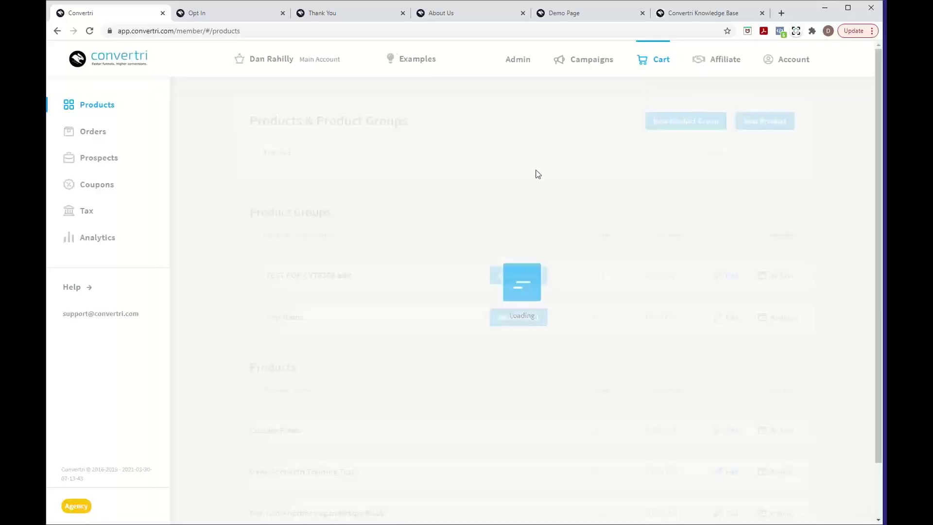
# Reopen the Opt In page of the Getting Started Webinar funnel in the page editor
pyautogui.click(598, 66)
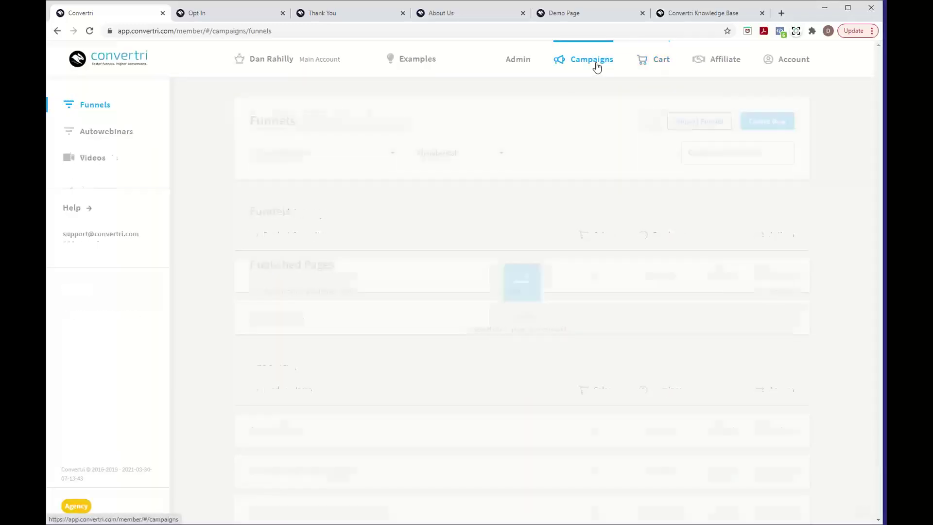
pyautogui.scroll(-2, 331, 362)
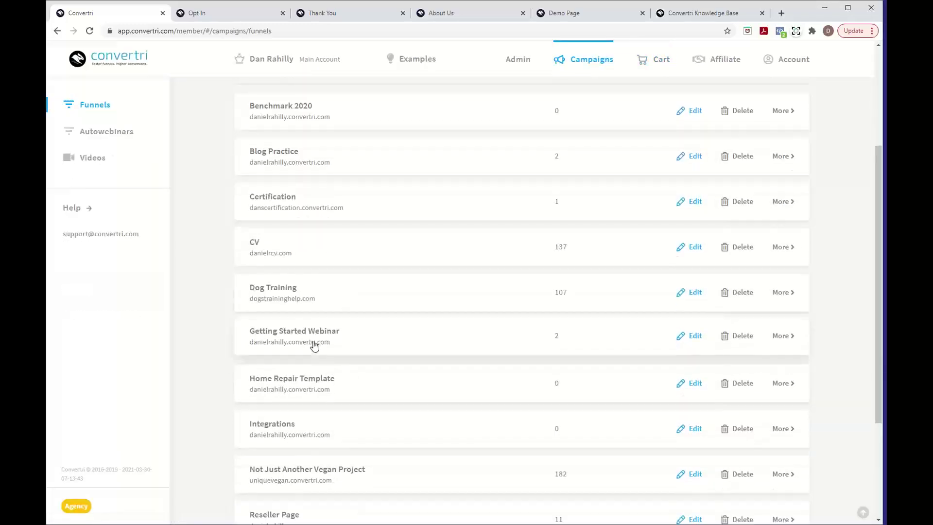
pyautogui.click(313, 346)
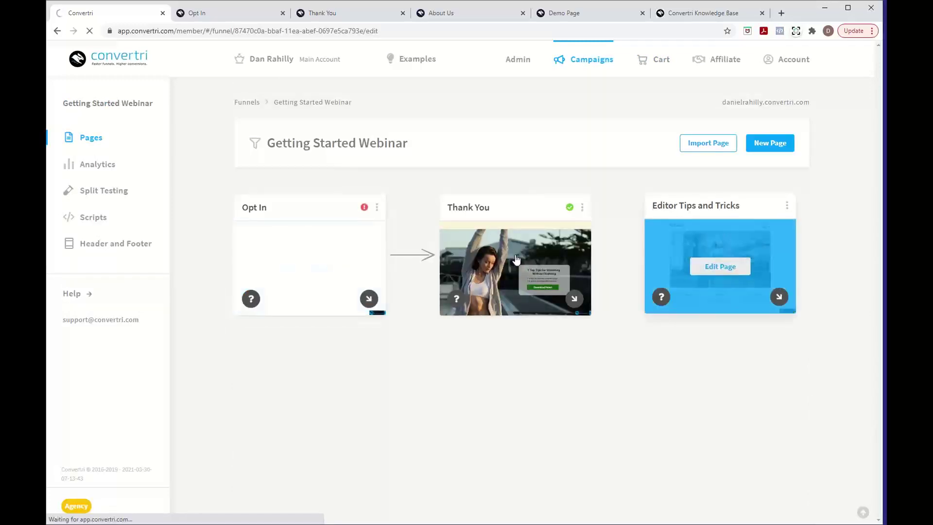
pyautogui.click(574, 243)
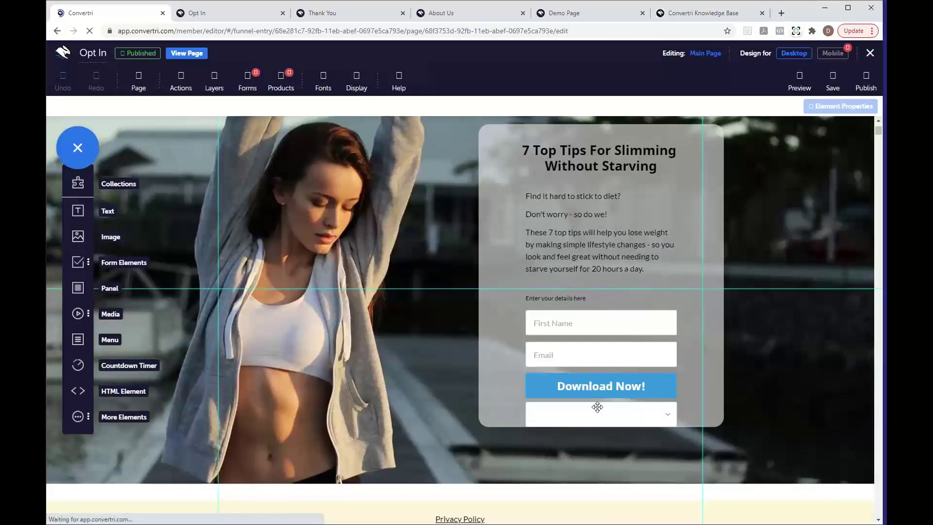
# Set the dropdown beneath the Download Now! button to Product Variants with Colour as its variant category
pyautogui.click(597, 407)
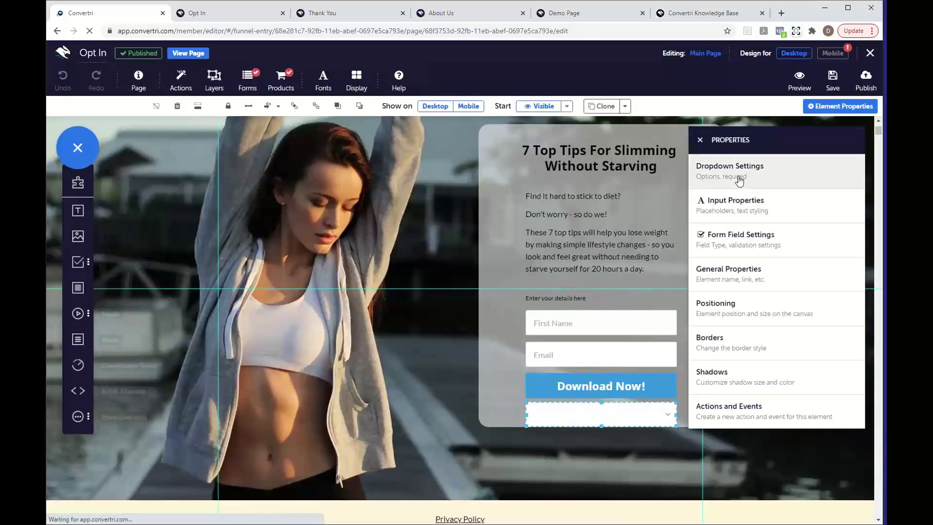
pyautogui.click(739, 180)
pyautogui.click(736, 183)
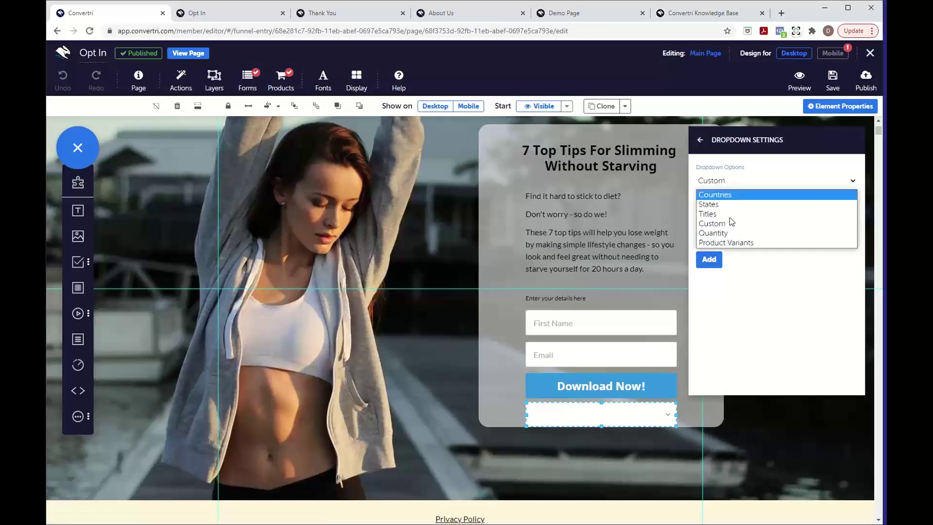
pyautogui.click(727, 242)
pyautogui.click(745, 220)
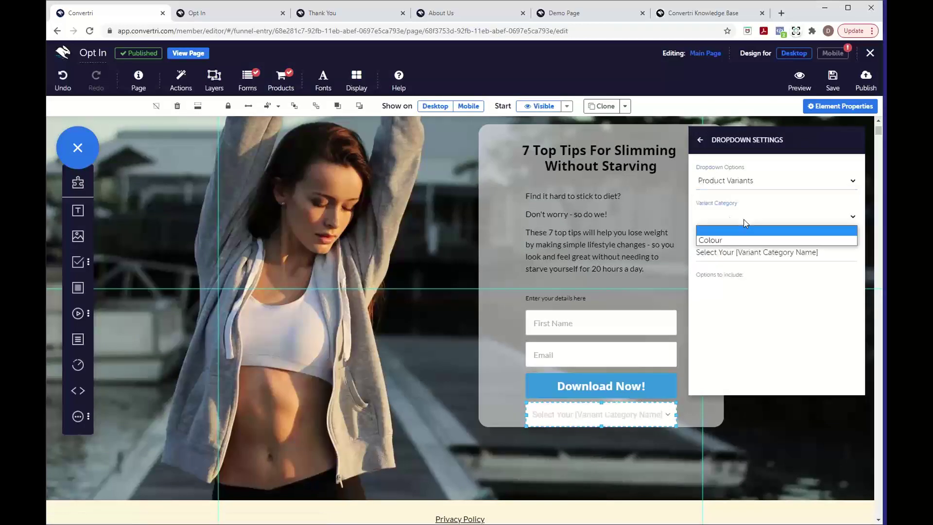
pyautogui.click(729, 240)
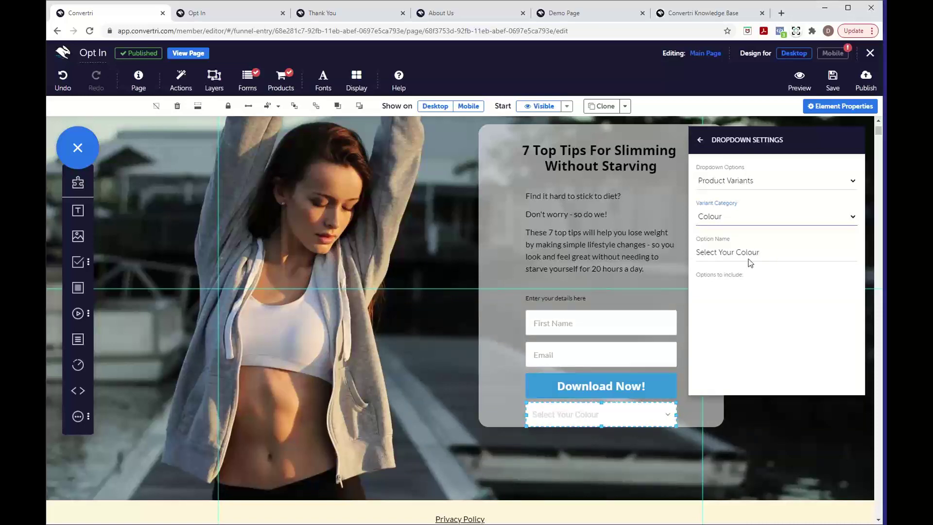
# Delete the First Name and Email fields above the Download Now! button
pyautogui.click(866, 79)
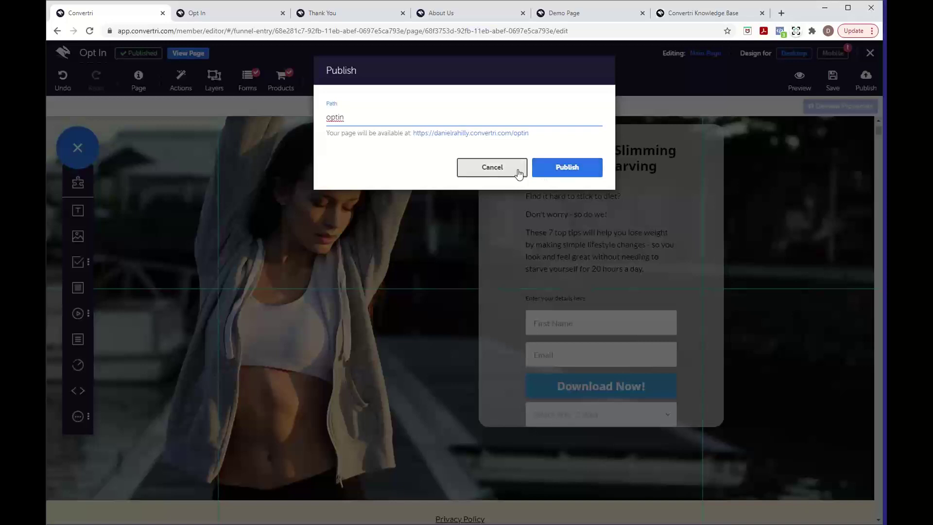
pyautogui.click(492, 167)
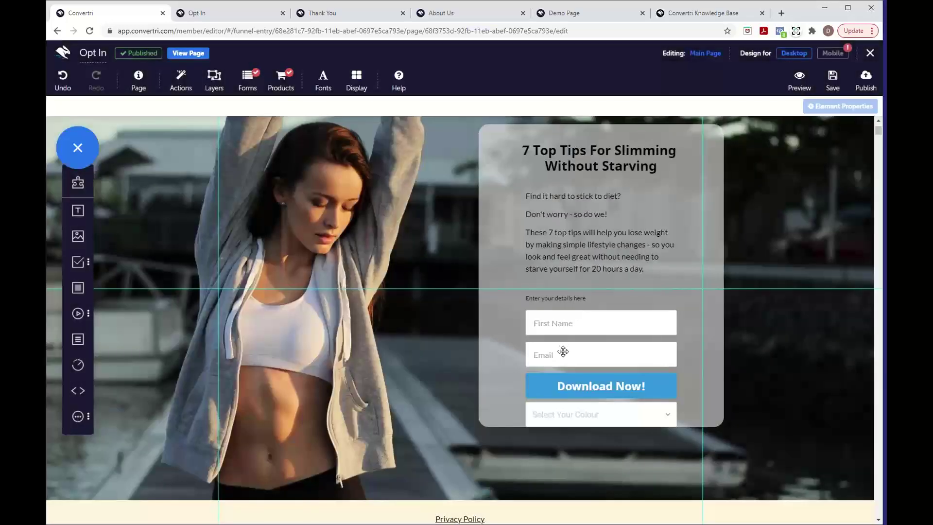
pyautogui.click(559, 323)
pyautogui.press('Delete')
pyautogui.click(557, 348)
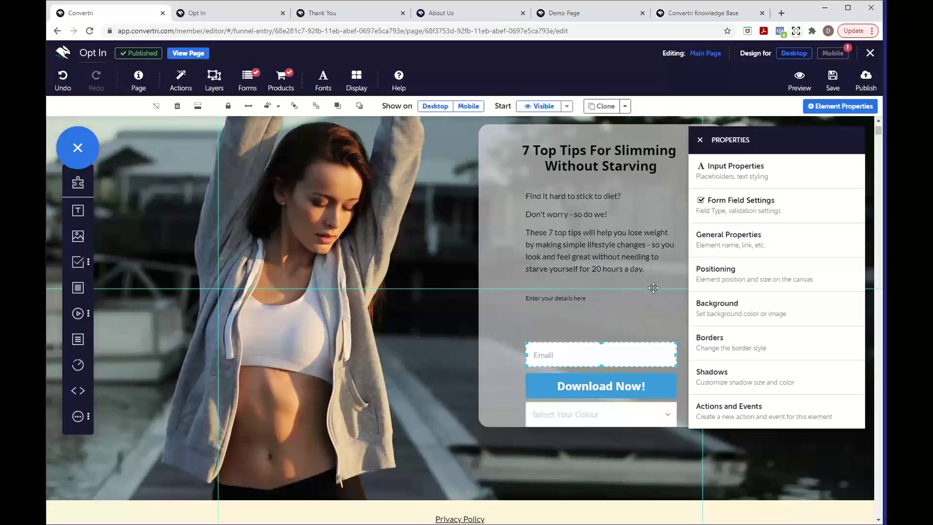
pyautogui.press('Delete')
# Publish the Opt In page and open its live version
pyautogui.click(863, 81)
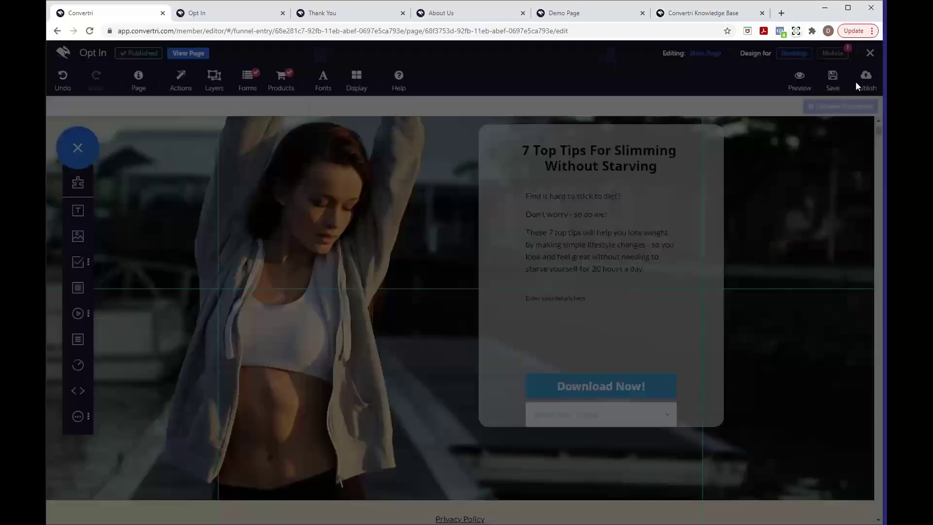
pyautogui.click(563, 176)
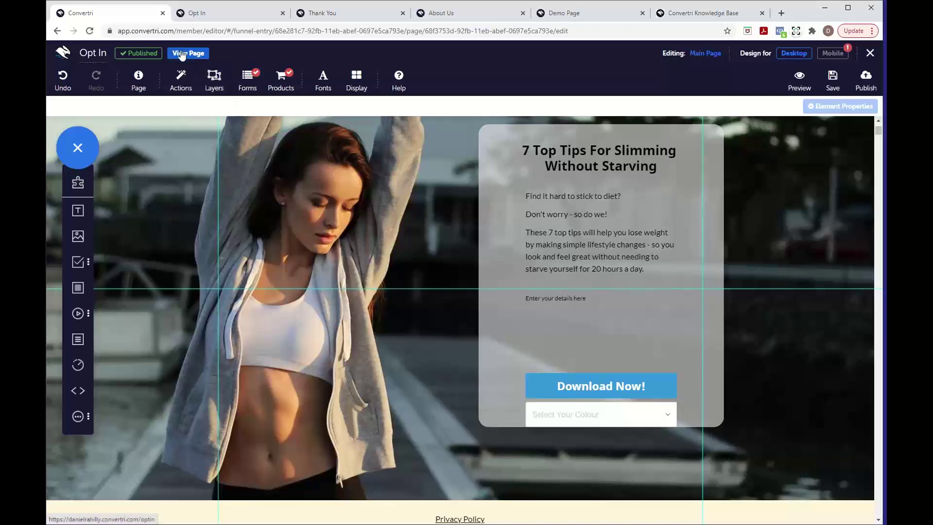
pyautogui.click(181, 54)
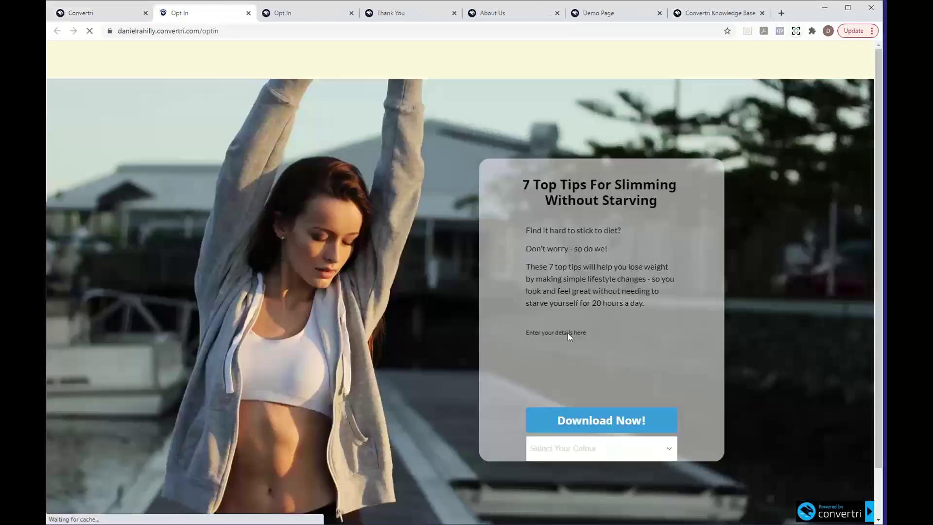
# Choose Blue in the Select Your Colour dropdown on the live Opt In page
pyautogui.scroll(-1, 635, 325)
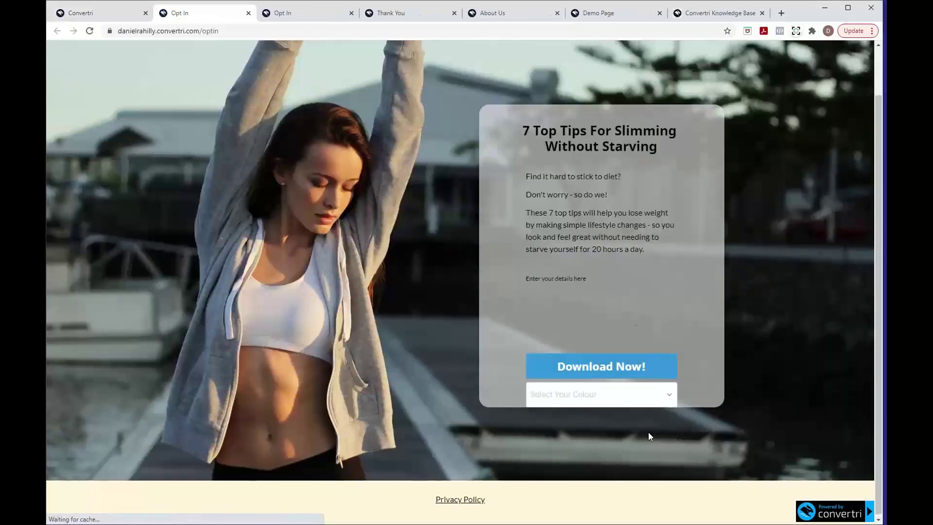
pyautogui.click(602, 400)
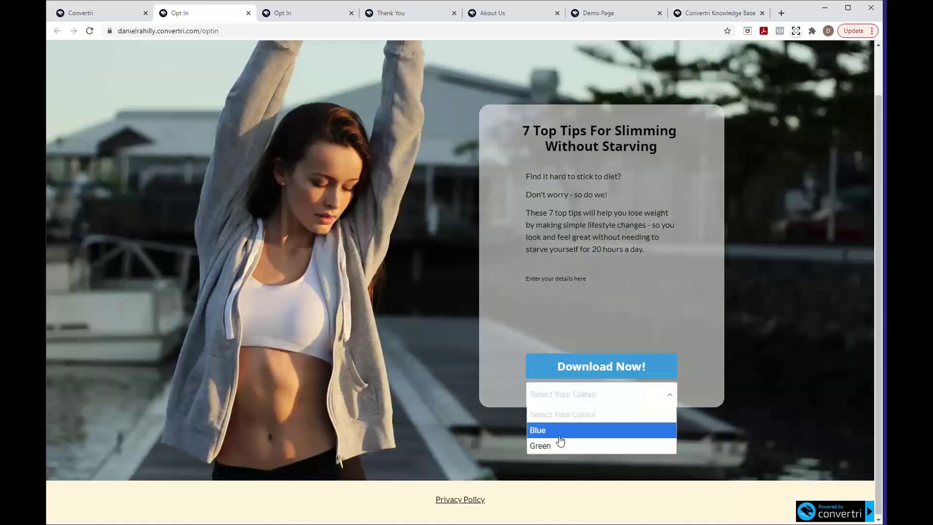
pyautogui.click(601, 400)
pyautogui.click(590, 401)
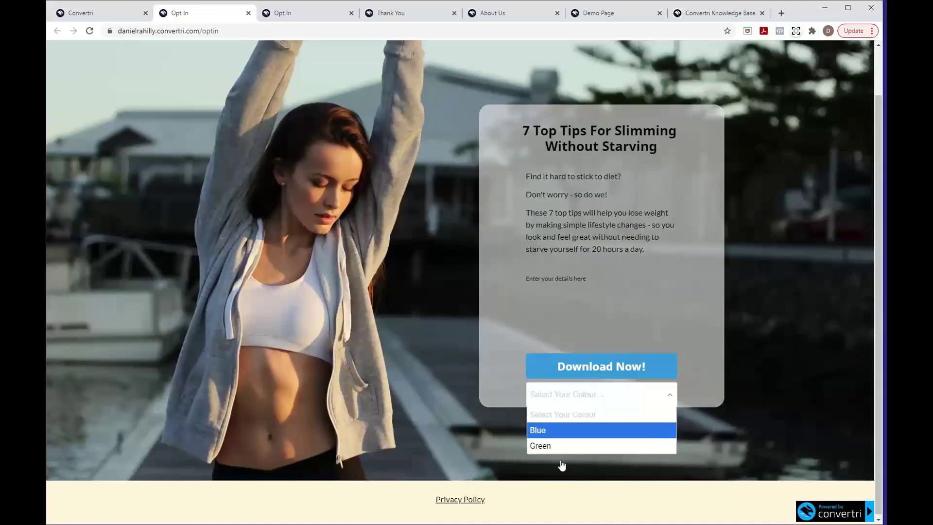
pyautogui.click(556, 437)
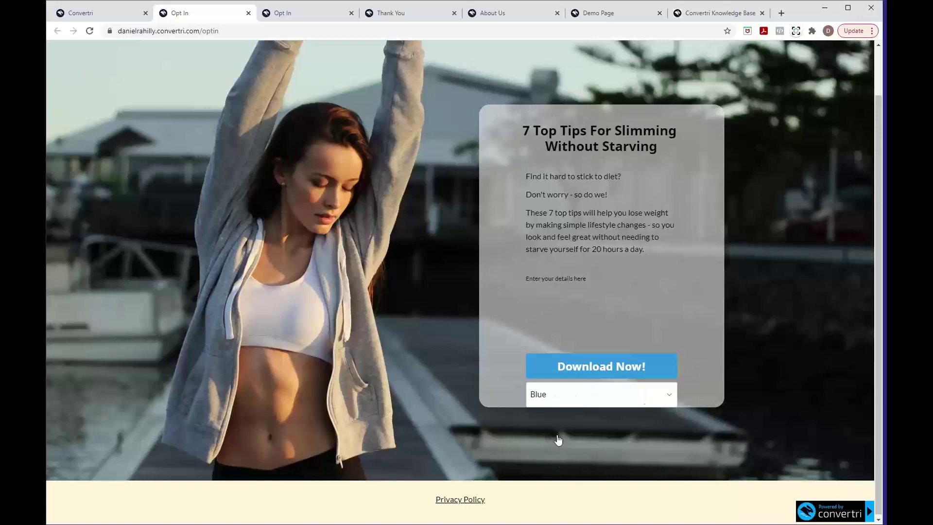
# Open the checkout through Download Now!, review the product variant in the order summary, and close the checkout
pyautogui.click(605, 374)
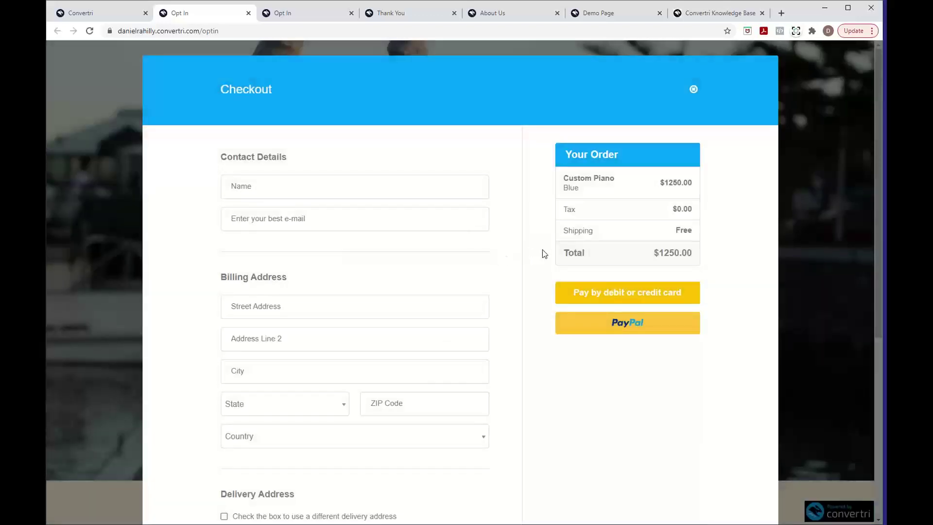
pyautogui.scroll(-2, 360, 263)
pyautogui.scroll(1, 361, 260)
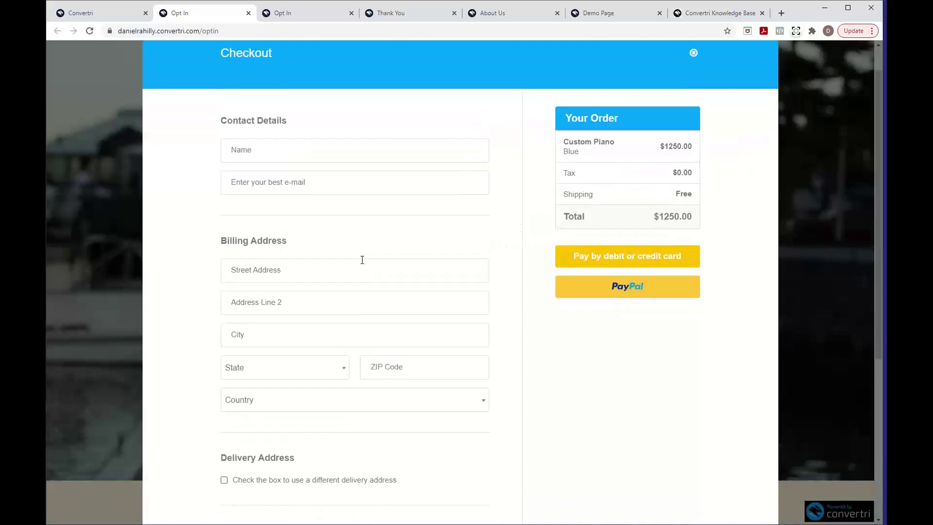
pyautogui.doubleClick(570, 152)
pyautogui.click(574, 153)
pyautogui.click(694, 54)
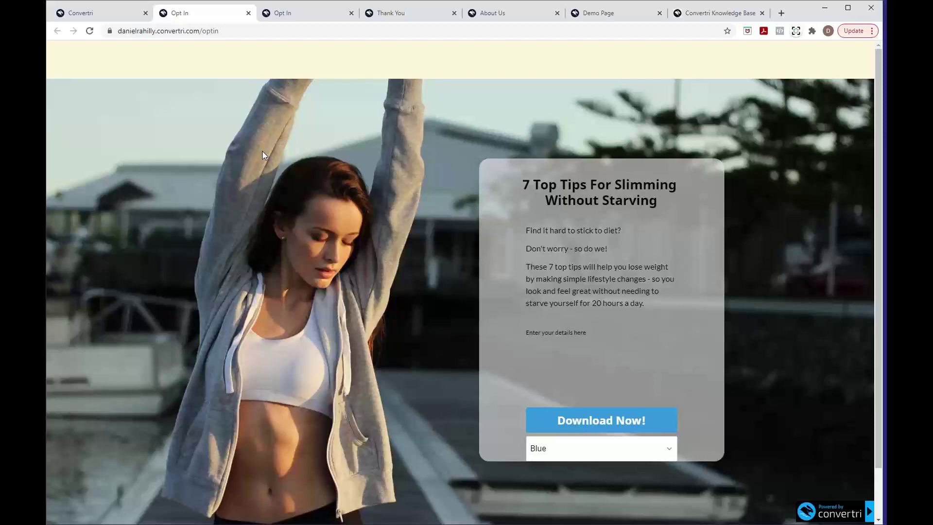
# Close the live page and leave the editor for the Getting Started Webinar funnel's page overview
pyautogui.click(249, 16)
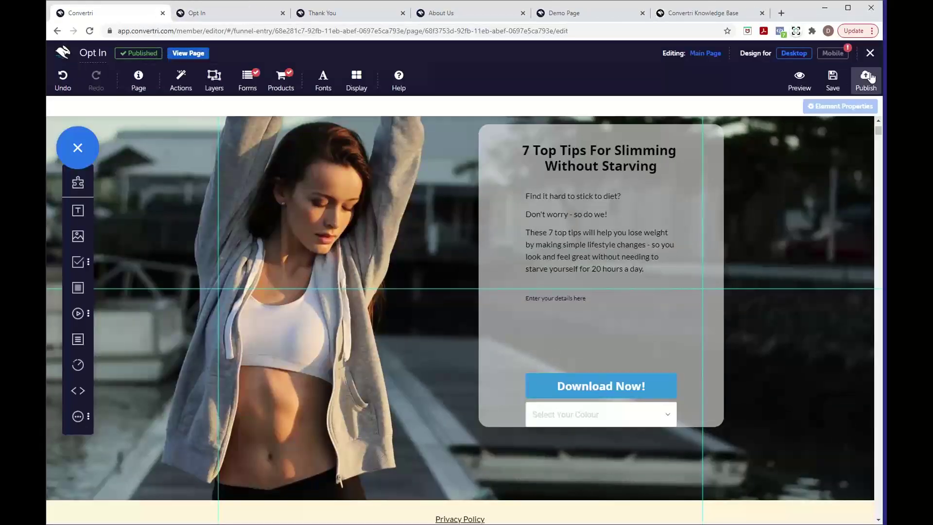
pyautogui.click(870, 57)
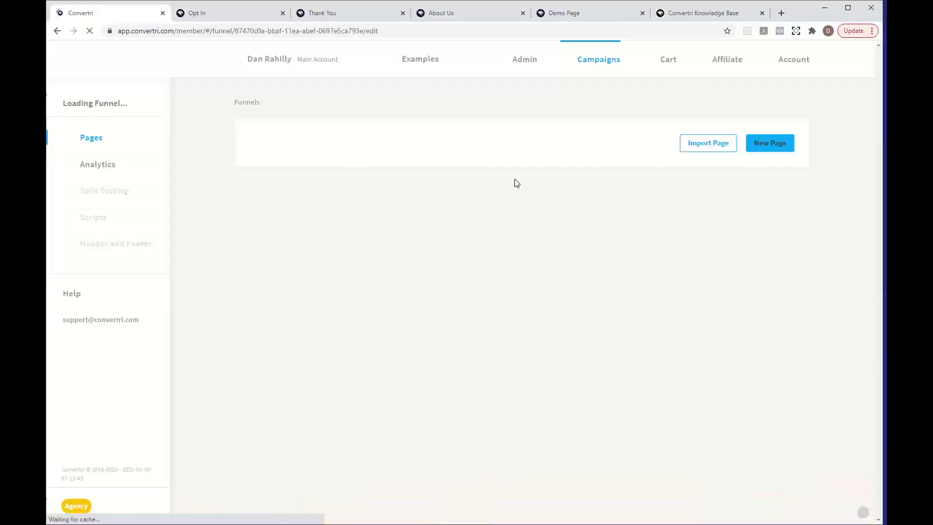
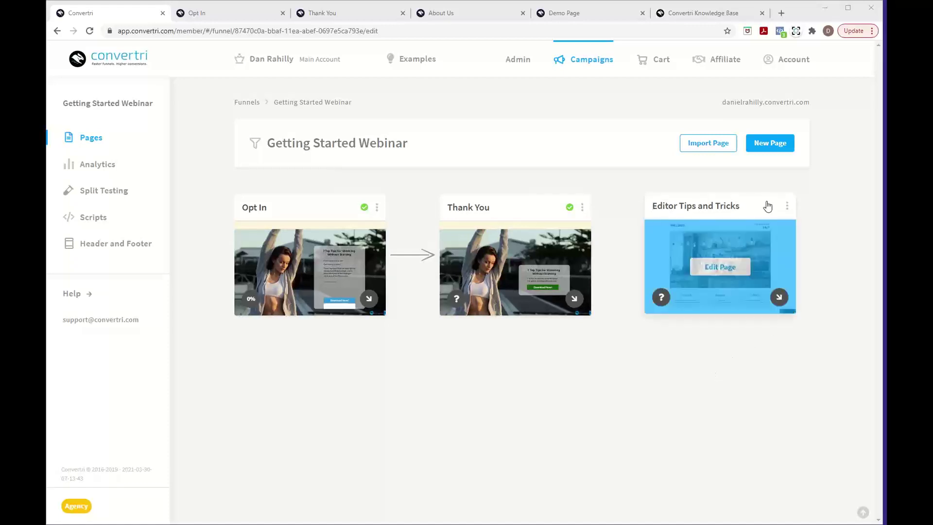
# Start a new page in the funnel and browse the template gallery, including the Checkout, Software Funnel, Agency and Template Club templates
pyautogui.click(766, 152)
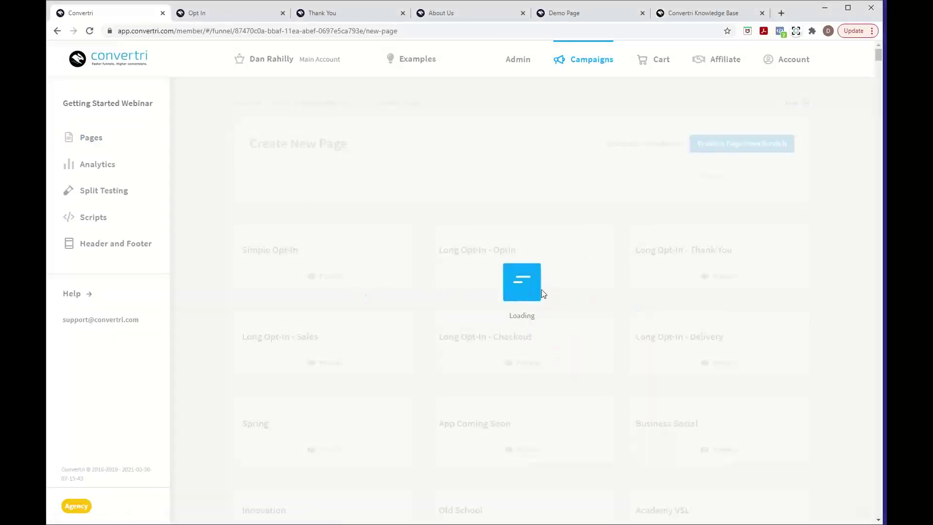
pyautogui.scroll(-20, 528, 378)
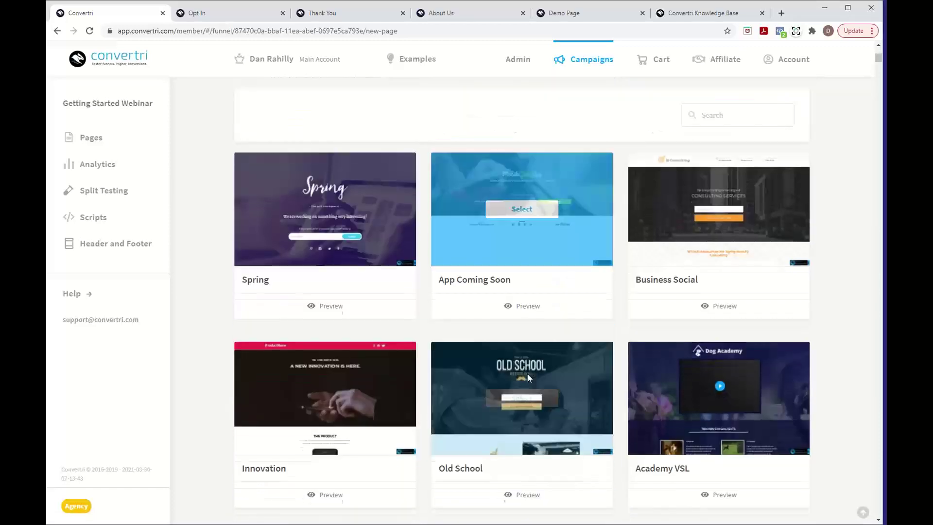
pyautogui.scroll(-20, 529, 378)
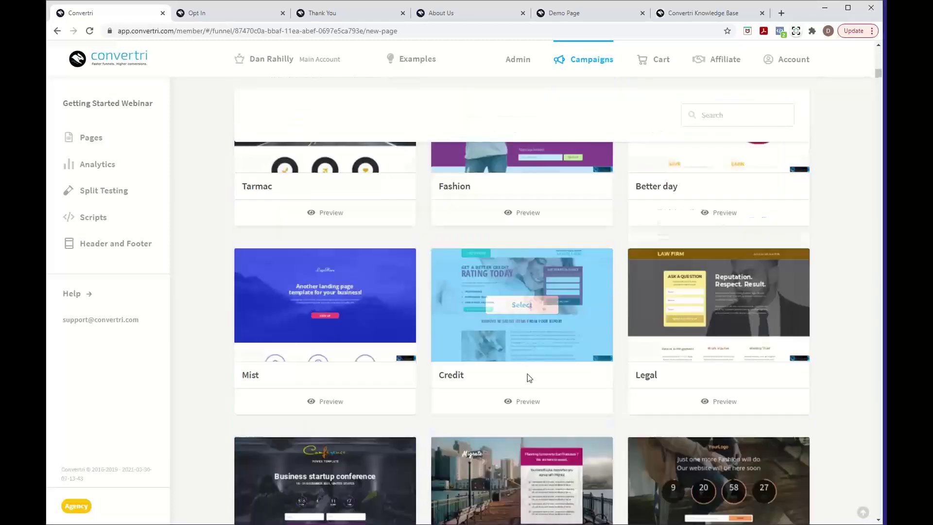
pyautogui.scroll(-20, 529, 377)
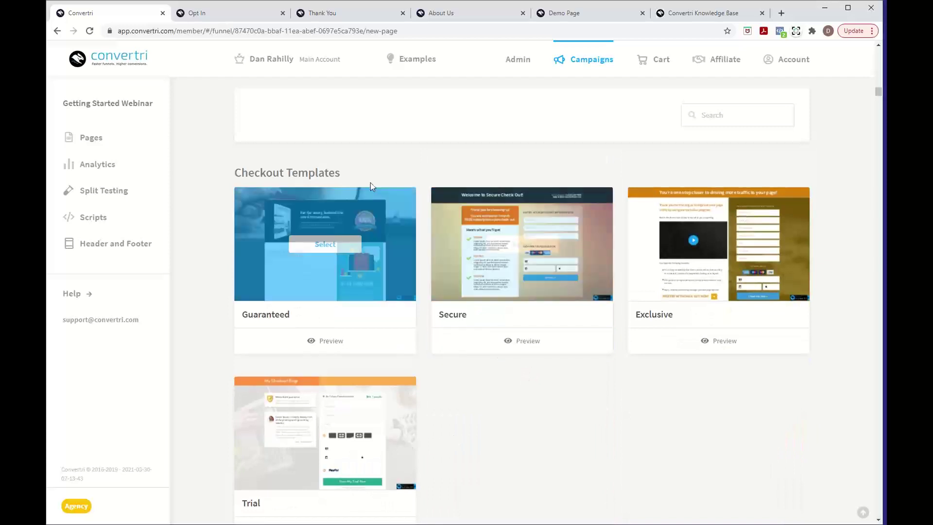
pyautogui.scroll(-7, 372, 214)
pyautogui.scroll(-3, 344, 245)
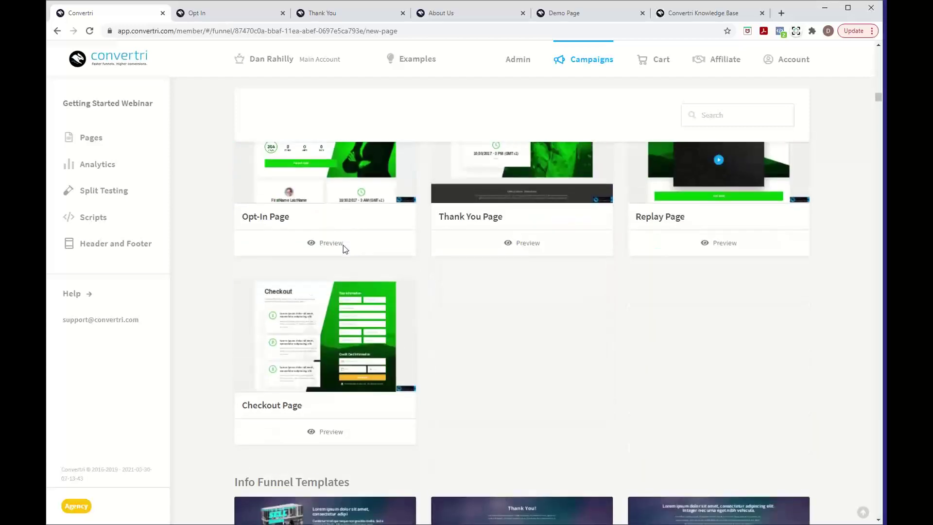
pyautogui.scroll(-20, 448, 381)
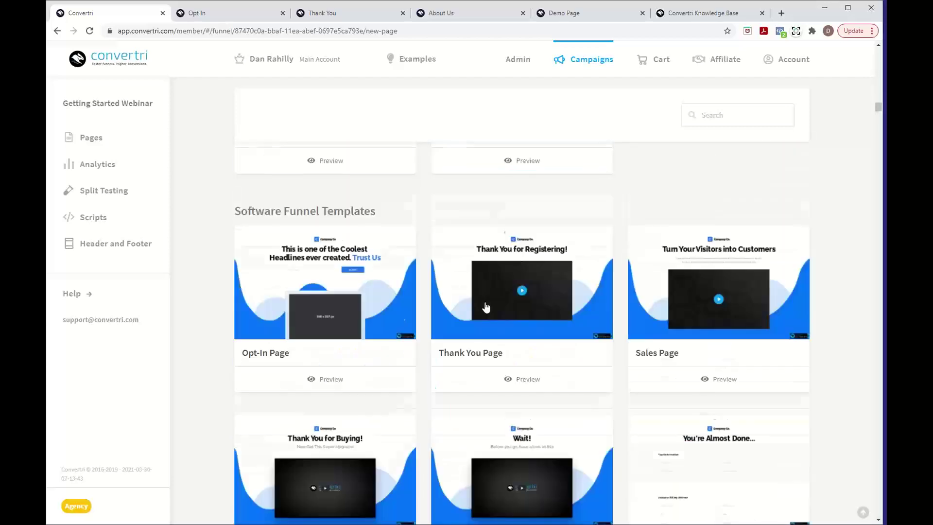
pyautogui.scroll(-20, 485, 305)
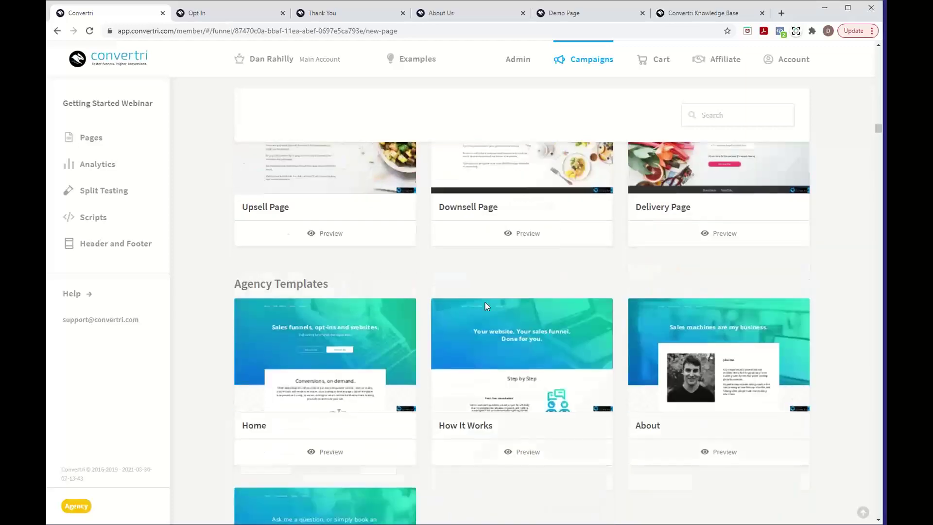
pyautogui.scroll(-3, 486, 307)
pyautogui.scroll(8, 483, 307)
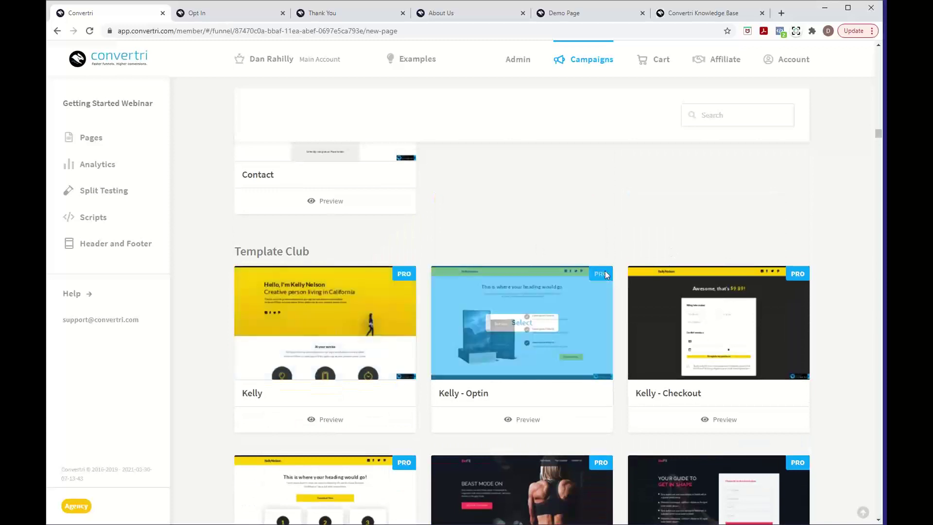
pyautogui.scroll(-10, 552, 466)
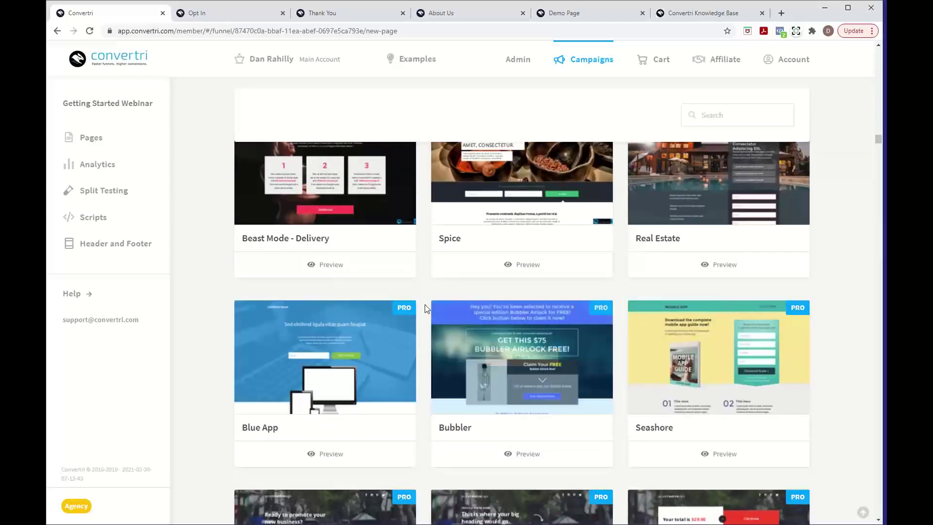
pyautogui.scroll(-4, 426, 313)
pyautogui.scroll(-9, 427, 315)
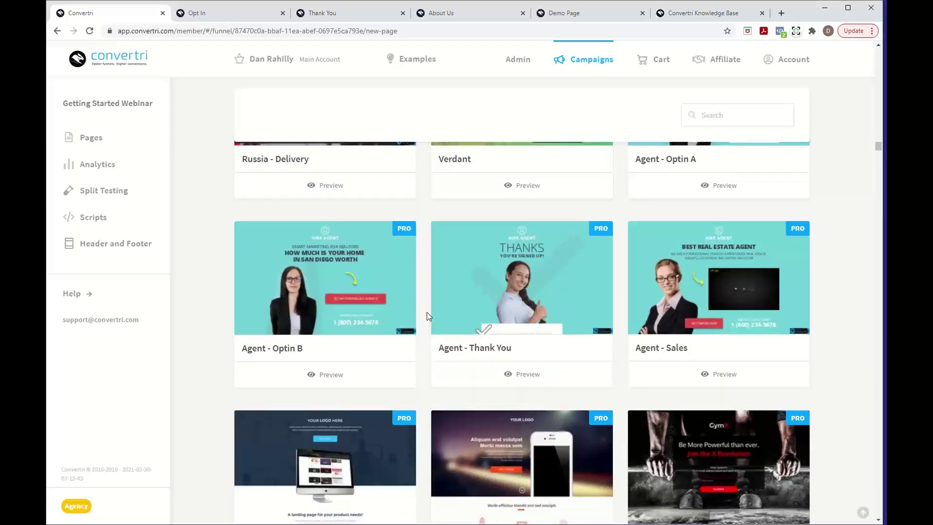
# Create a page named Template from the Agent - Thank You template and place its card below the Opt In page
pyautogui.moveTo(547, 258)
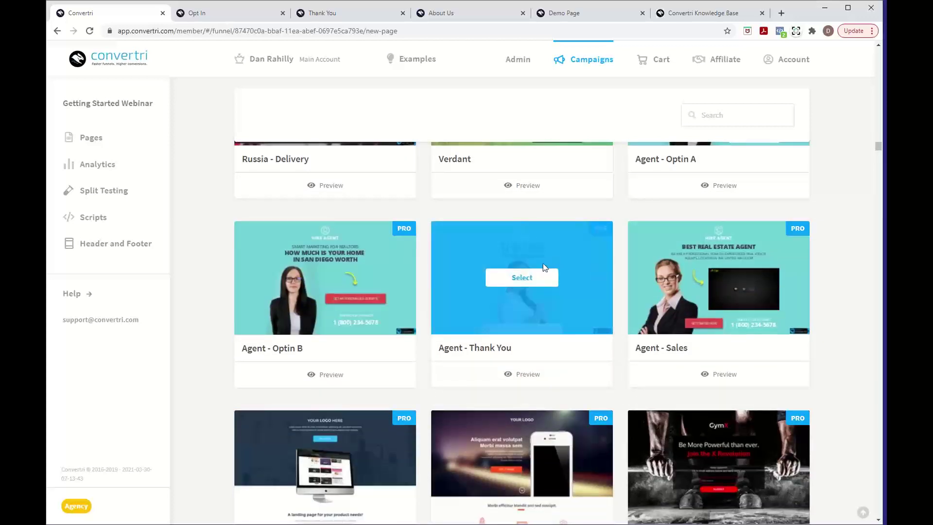
pyautogui.click(518, 279)
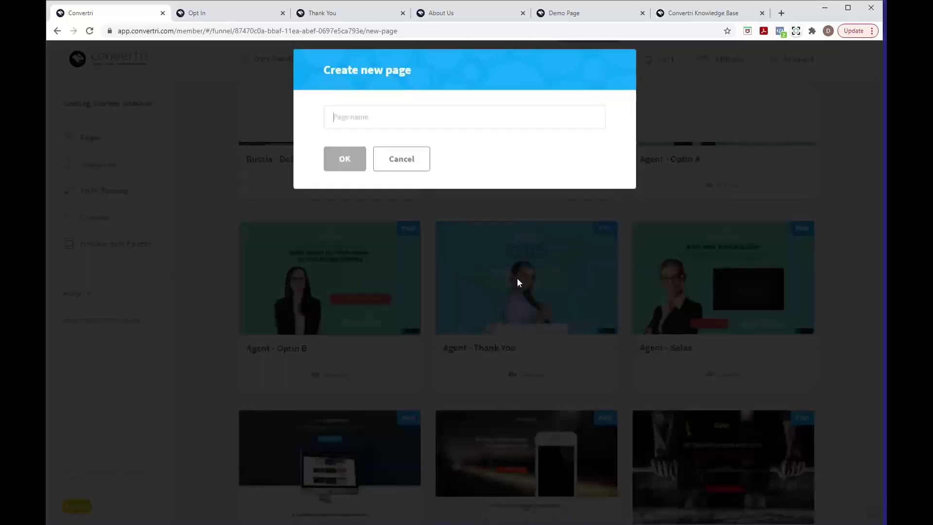
pyautogui.write('Template')
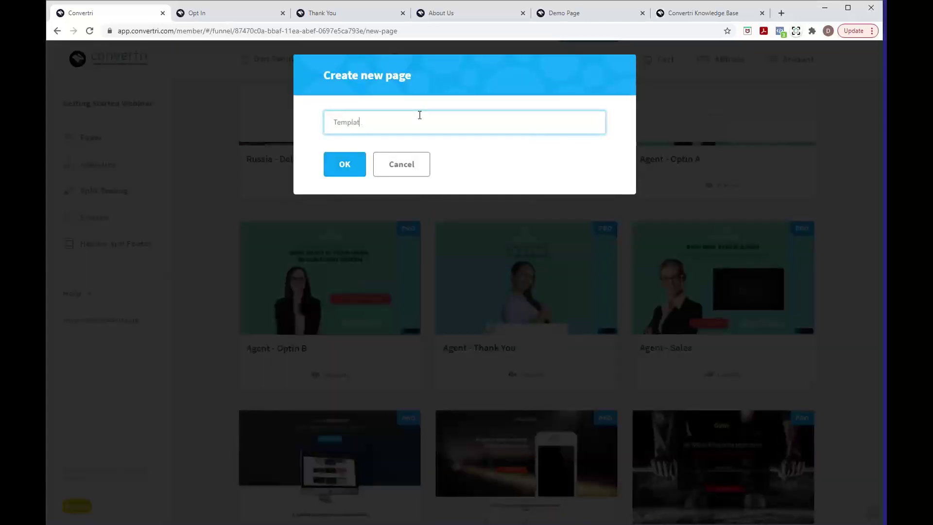
pyautogui.click(358, 164)
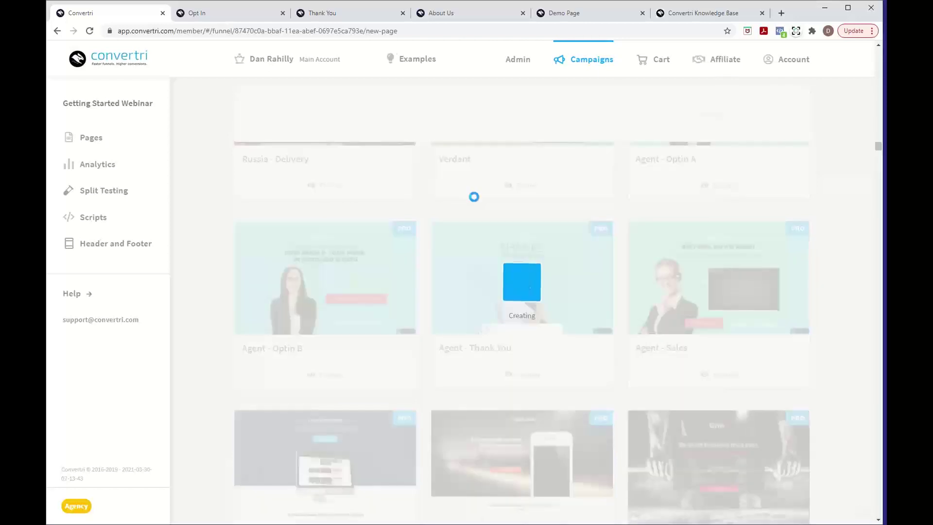
pyautogui.moveTo(343, 240); pyautogui.dragTo(315, 397)
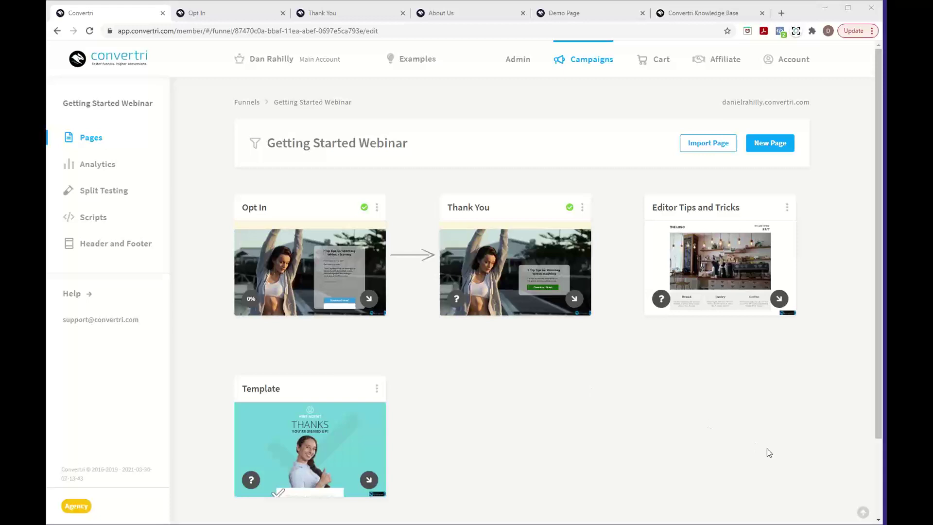
# Switch to the Convertri Knowledge Base and look through the articles in the Getting Started Webinars category
pyautogui.click(728, 18)
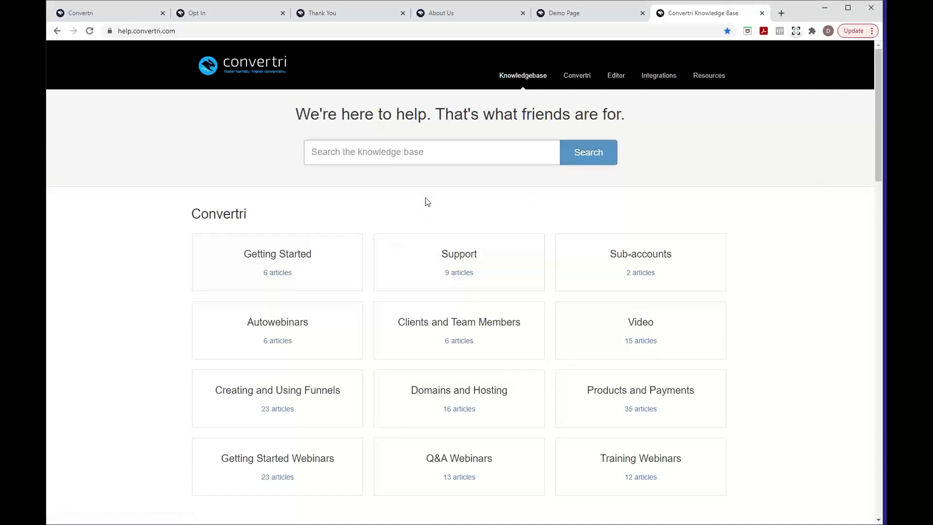
pyautogui.click(320, 449)
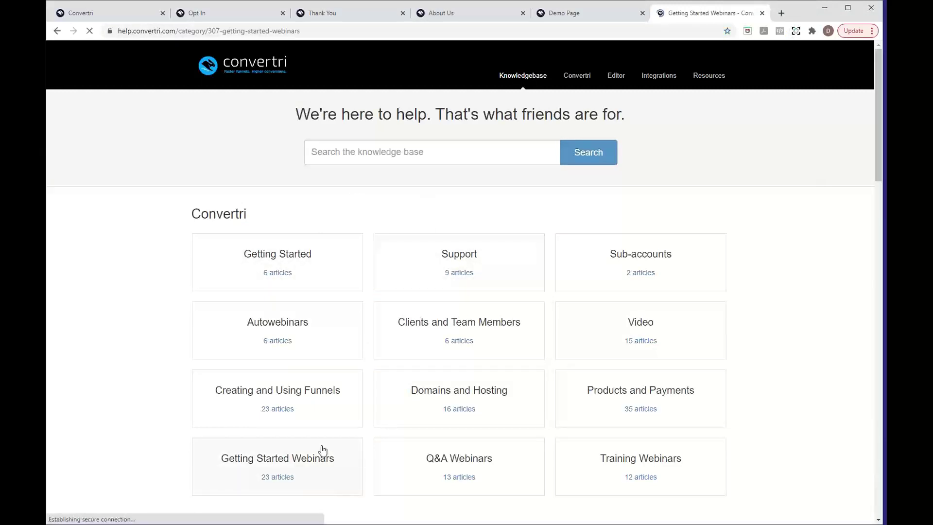
pyautogui.scroll(-2, 454, 317)
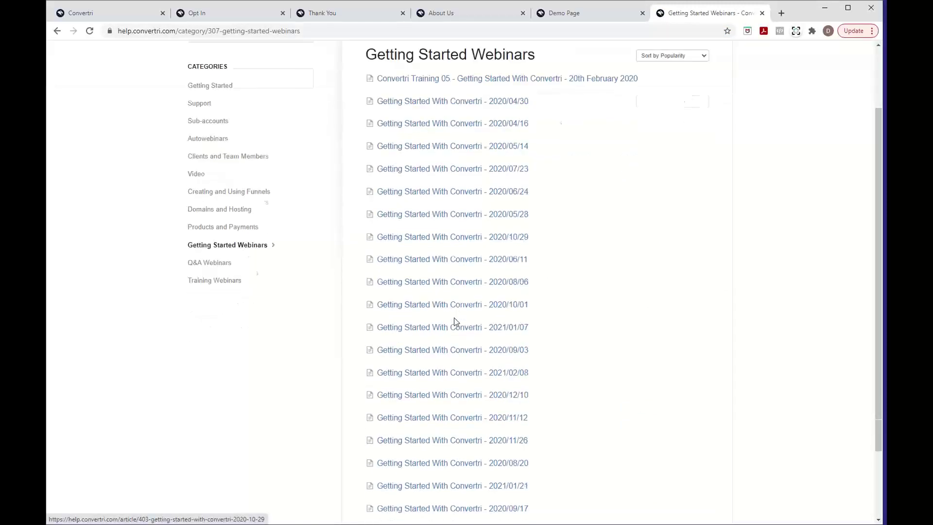
pyautogui.scroll(2, 454, 316)
pyautogui.scroll(-2, 454, 321)
pyautogui.scroll(2, 454, 321)
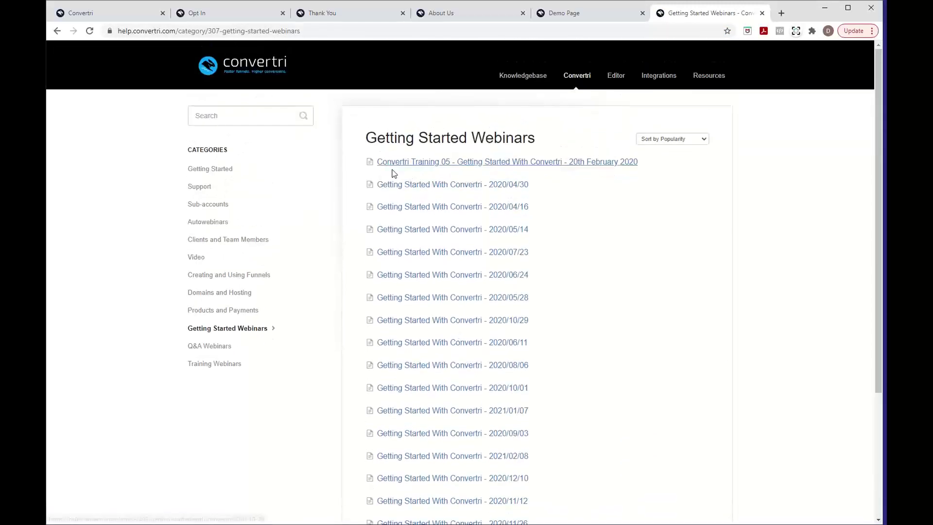
# Select the web address of the Getting Started Webinars category page and return to the Getting Started Webinar funnel
pyautogui.click(361, 36)
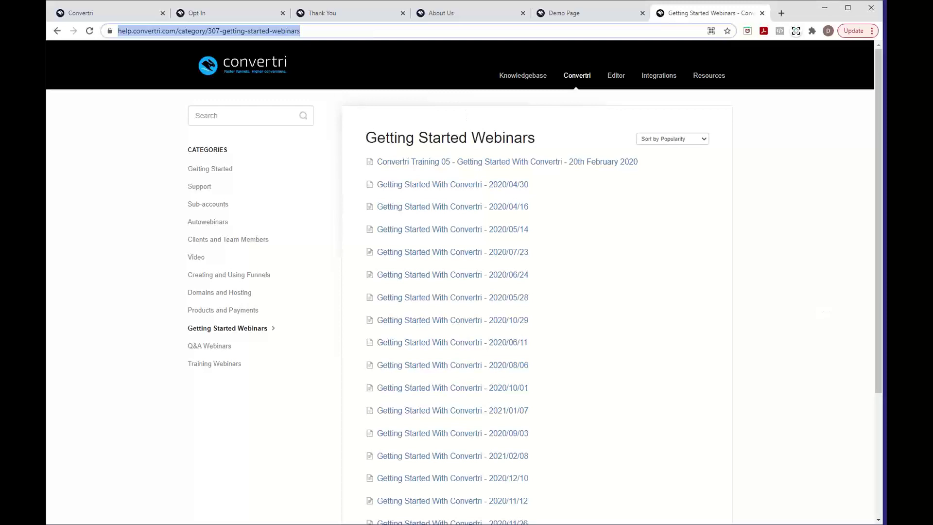
pyautogui.click(877, 349)
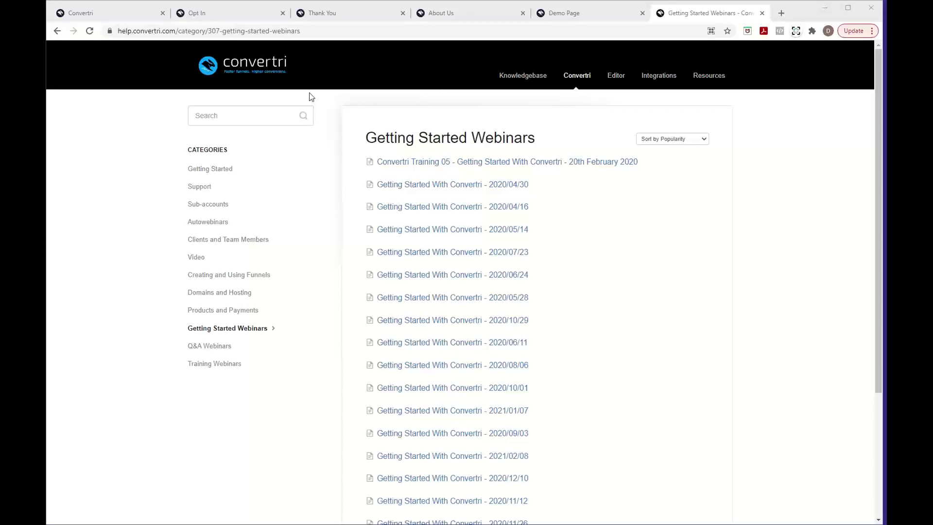
pyautogui.click(145, 16)
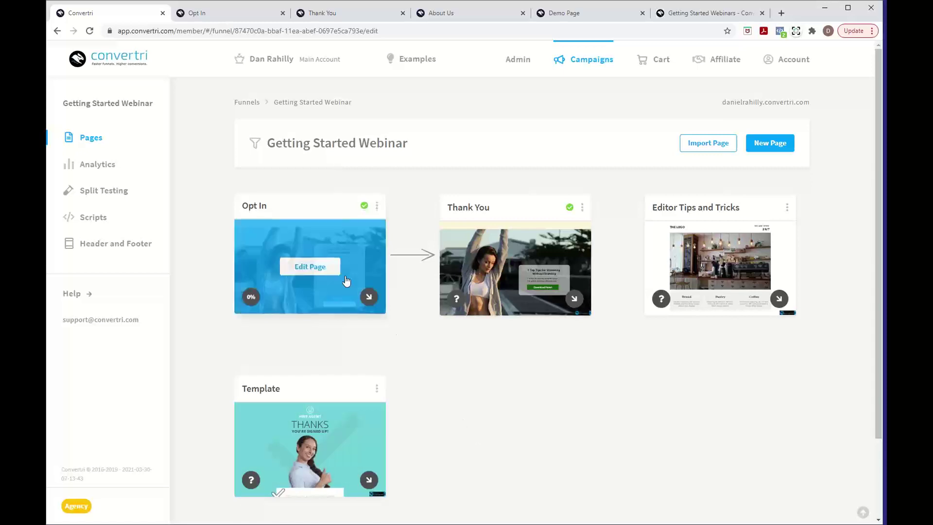
# Open the Opt In page for editing and view its published version down to the Privacy Policy footer
pyautogui.click(339, 254)
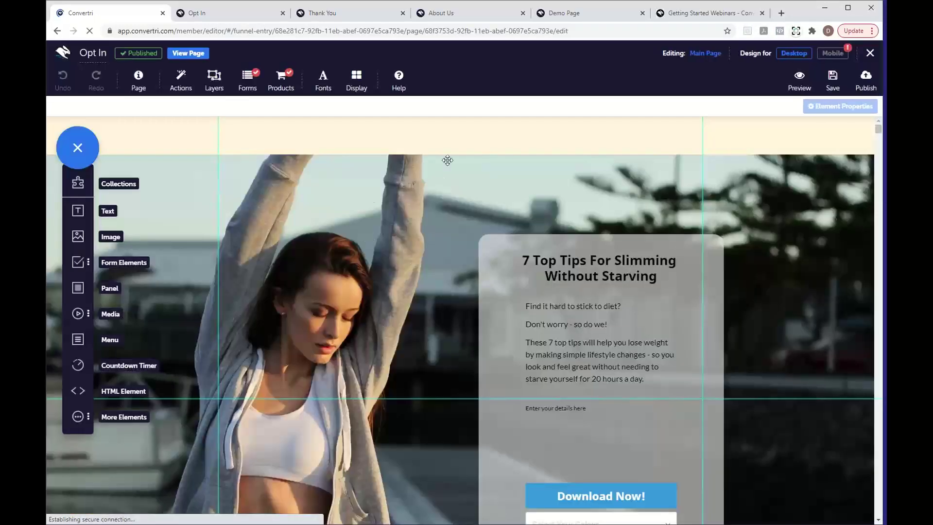
pyautogui.scroll(-1, 427, 223)
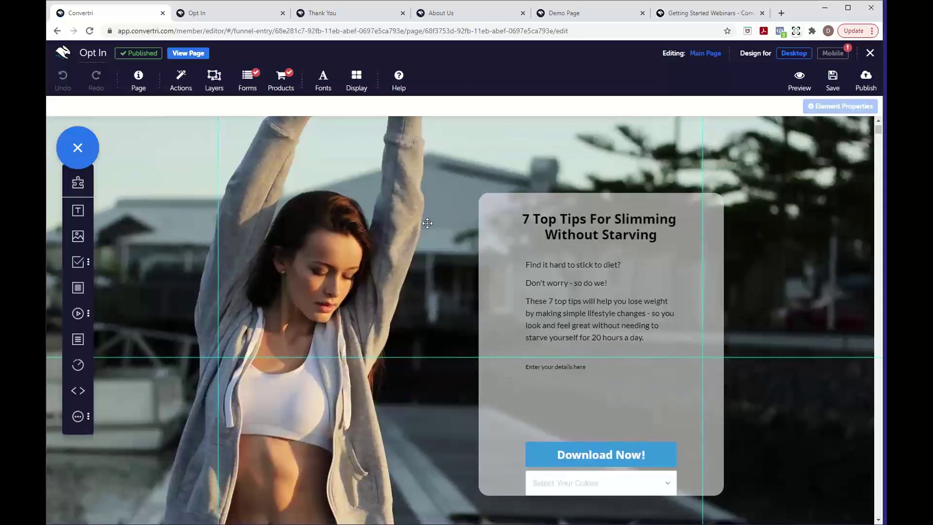
pyautogui.scroll(-5, 470, 268)
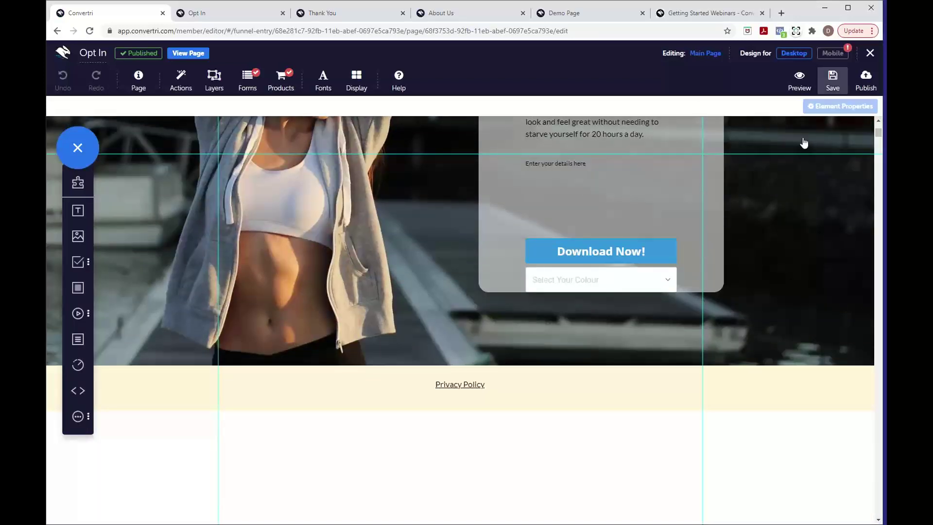
pyautogui.click(188, 53)
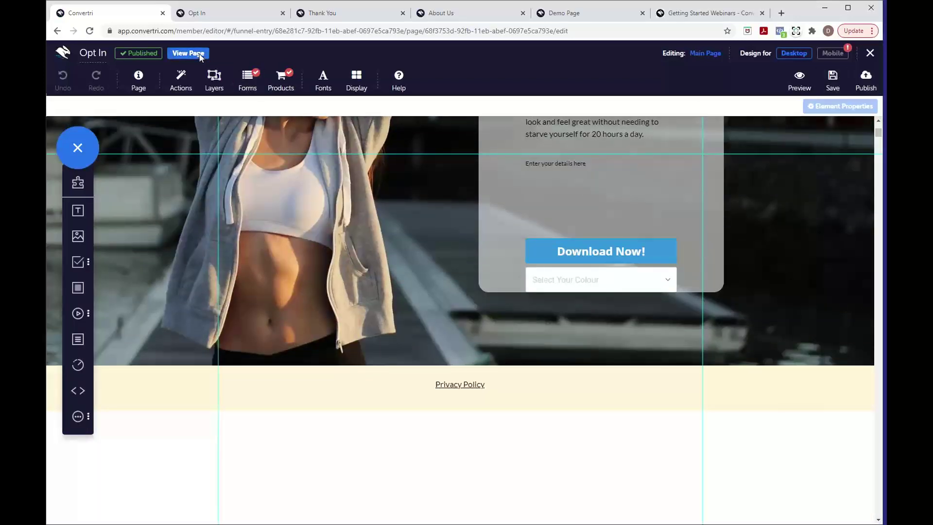
pyautogui.scroll(-2, 391, 380)
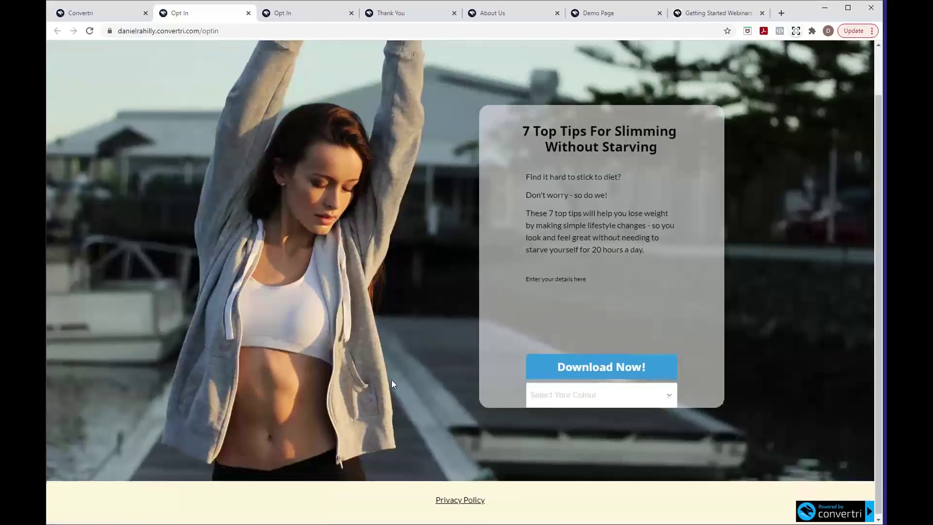
pyautogui.scroll(1, 392, 379)
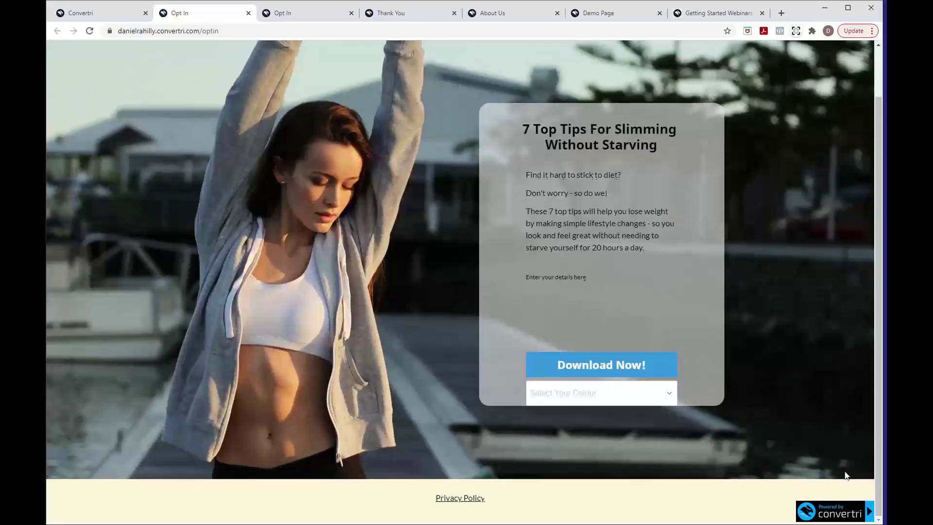
pyautogui.click(94, 13)
# Add a panel in the blank area below the Privacy Policy footer and move it further down the page
pyautogui.scroll(-1, 315, 321)
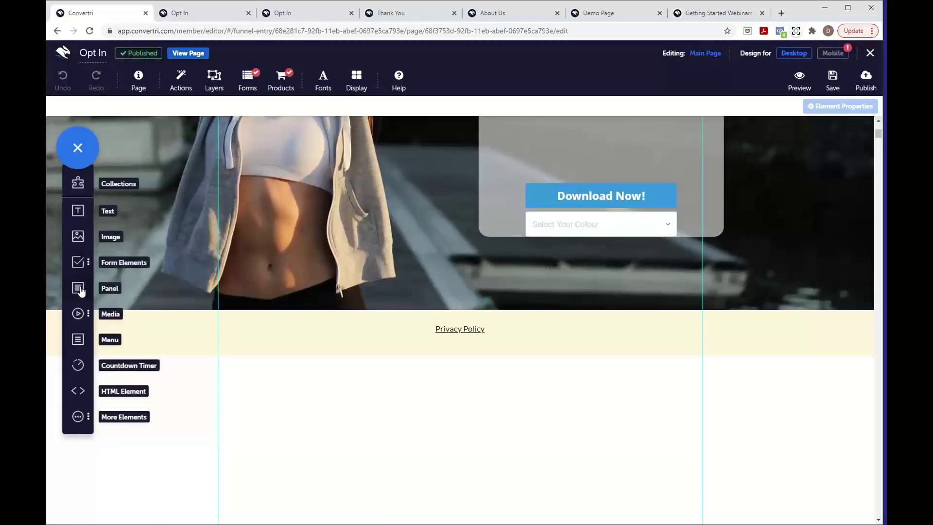
pyautogui.moveTo(79, 291); pyautogui.dragTo(459, 440)
pyautogui.scroll(-4, 460, 441)
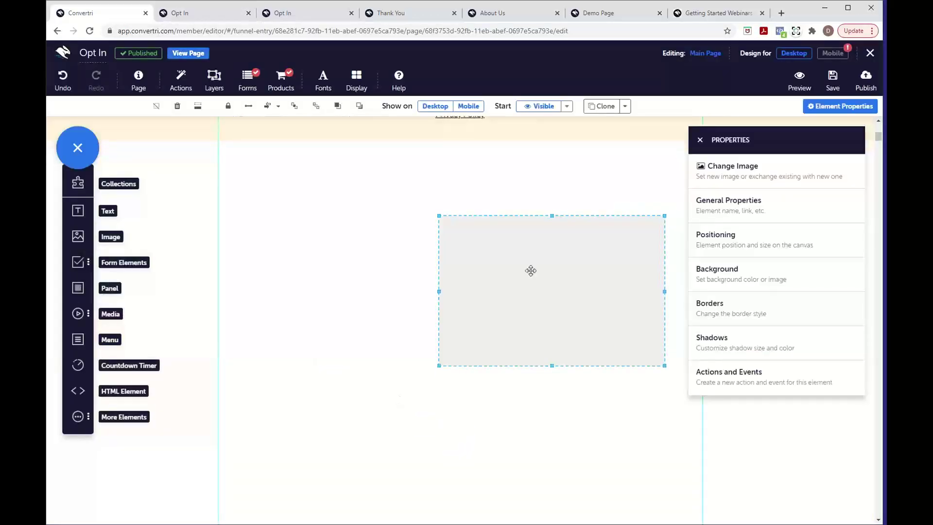
pyautogui.moveTo(530, 270); pyautogui.dragTo(467, 437)
pyautogui.scroll(-4, 467, 437)
pyautogui.moveTo(474, 369); pyautogui.dragTo(473, 417)
# Set the new panel's background fill to white, rgb(255, 255, 255)
pyautogui.click(723, 279)
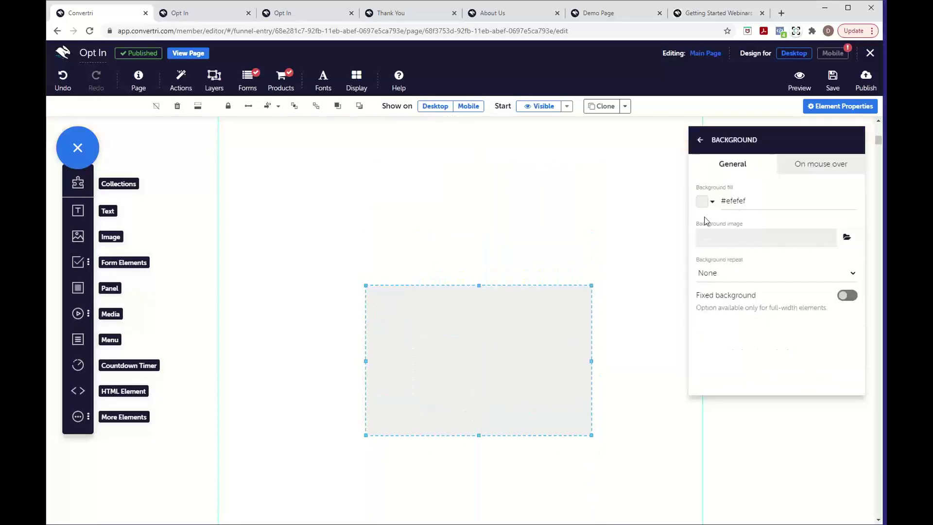
pyautogui.click(702, 202)
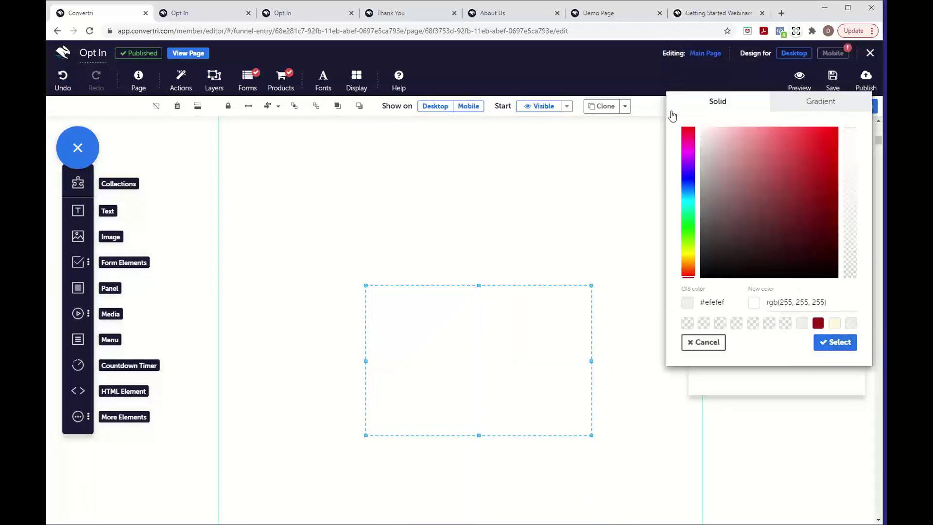
pyautogui.moveTo(704, 134); pyautogui.dragTo(698, 129)
pyautogui.click(837, 343)
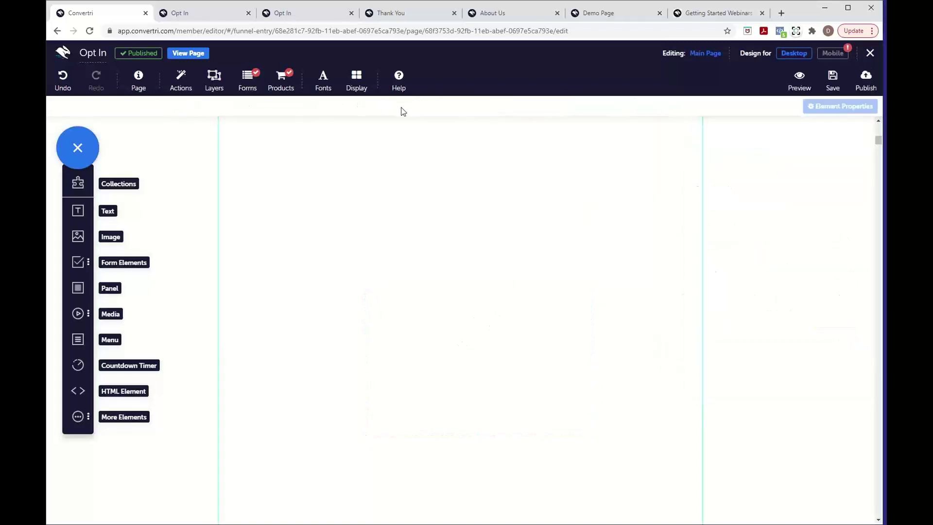
# Turn on element outlines in the editor's display options
pyautogui.click(356, 79)
pyautogui.click(458, 128)
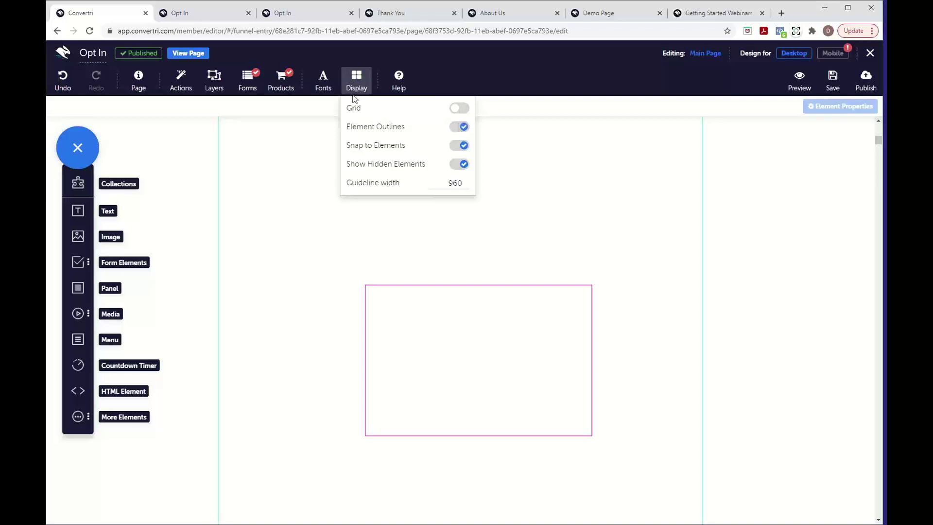
pyautogui.click(356, 86)
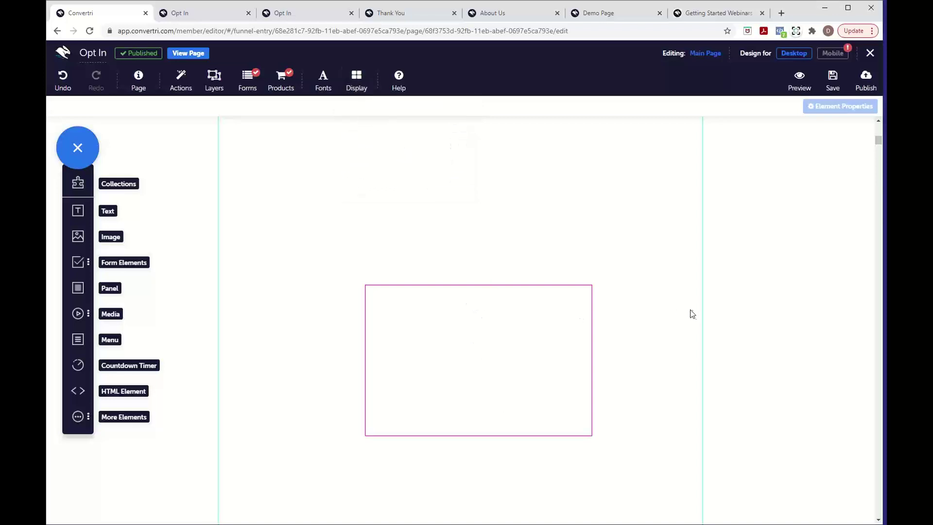
pyautogui.scroll(1, 533, 328)
pyautogui.scroll(-1, 533, 328)
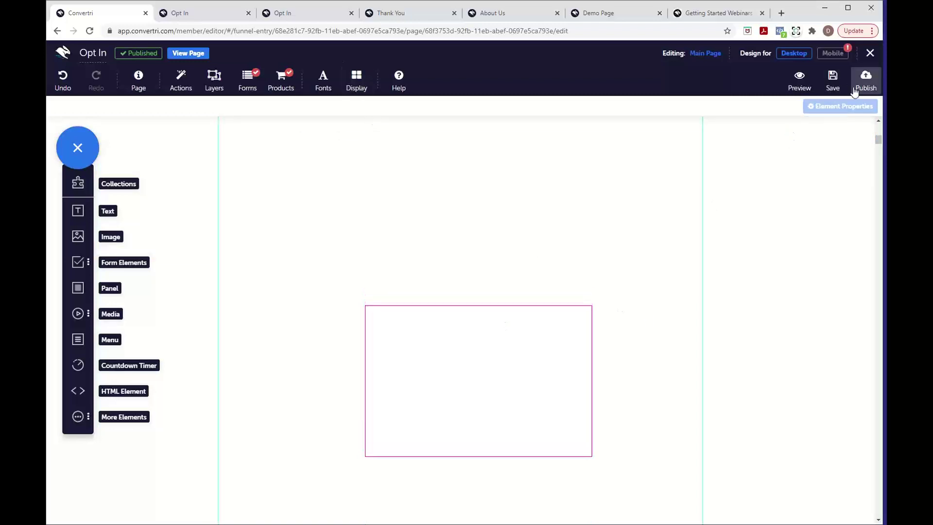
# Publish the Opt In page and inspect the reloaded live version below the footer before returning to the editor
pyautogui.click(865, 80)
pyautogui.click(578, 167)
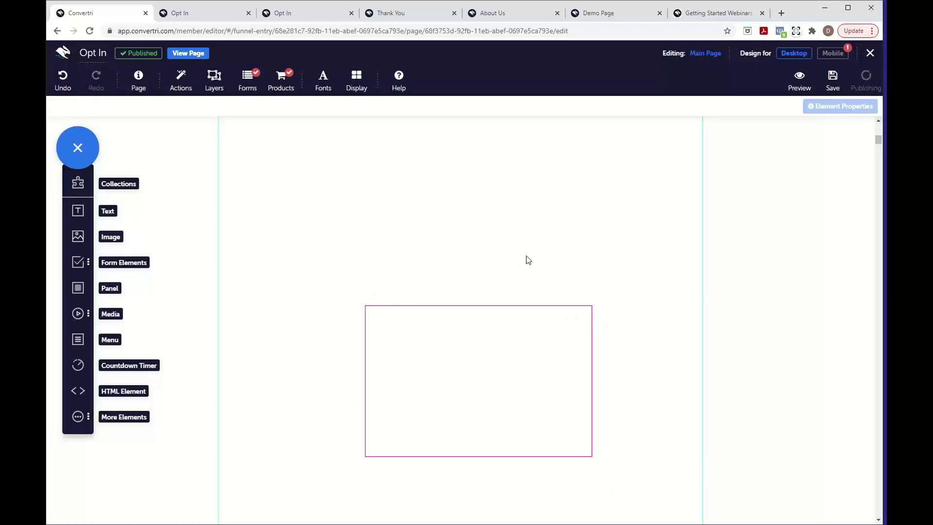
pyautogui.click(188, 53)
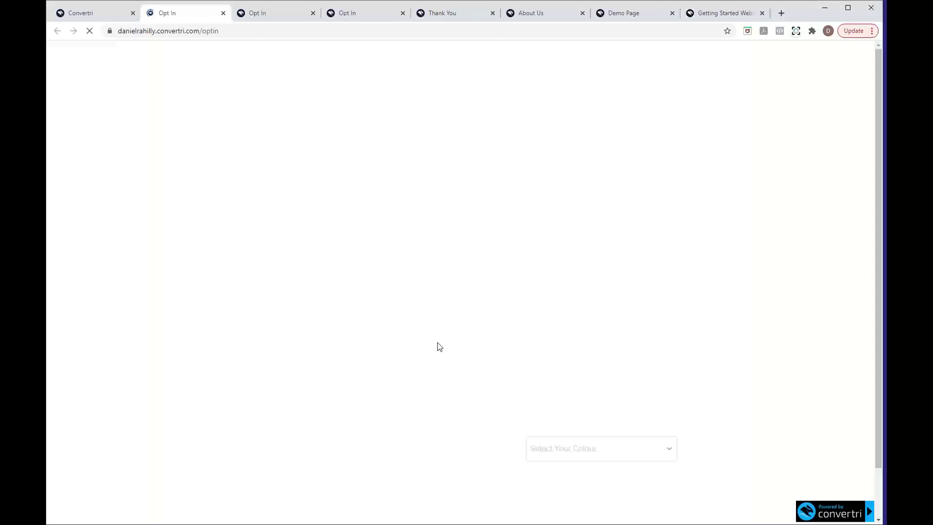
pyautogui.scroll(-2, 421, 356)
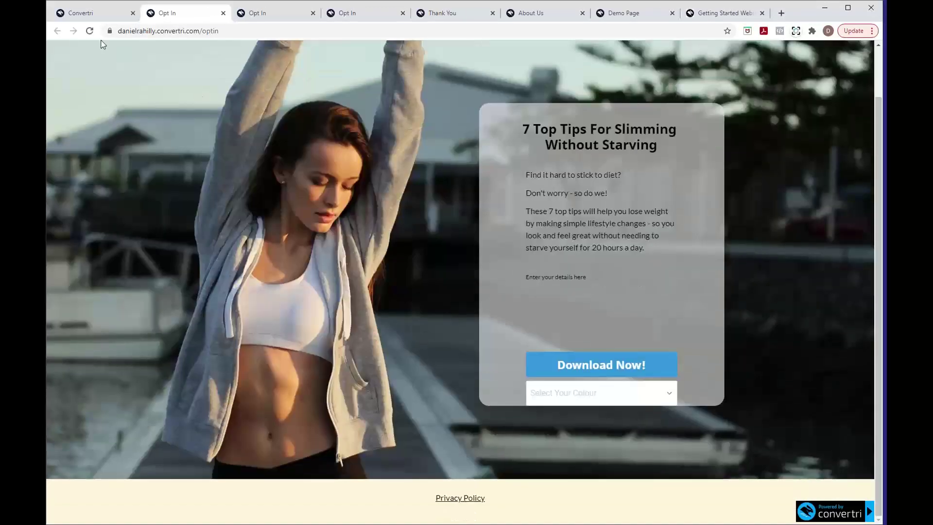
pyautogui.click(89, 32)
pyautogui.scroll(-5, 424, 324)
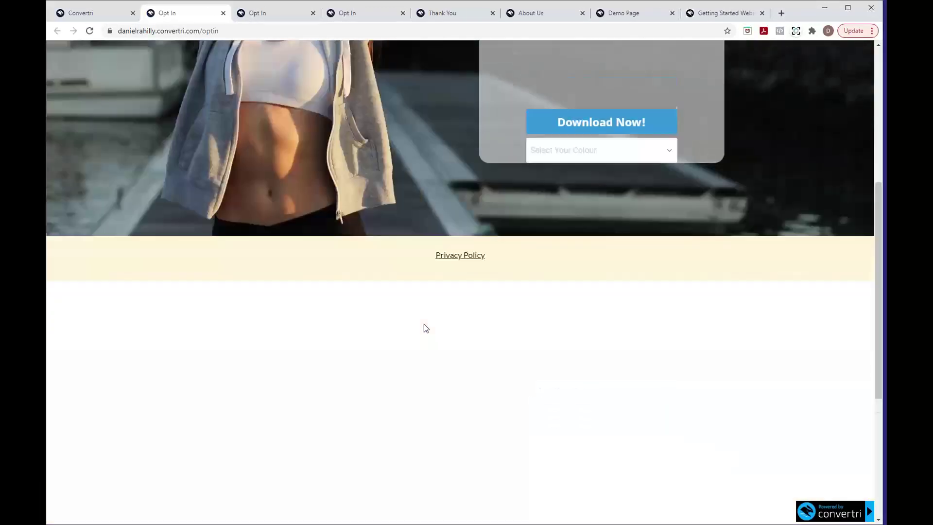
pyautogui.scroll(-5, 424, 325)
pyautogui.scroll(2, 424, 325)
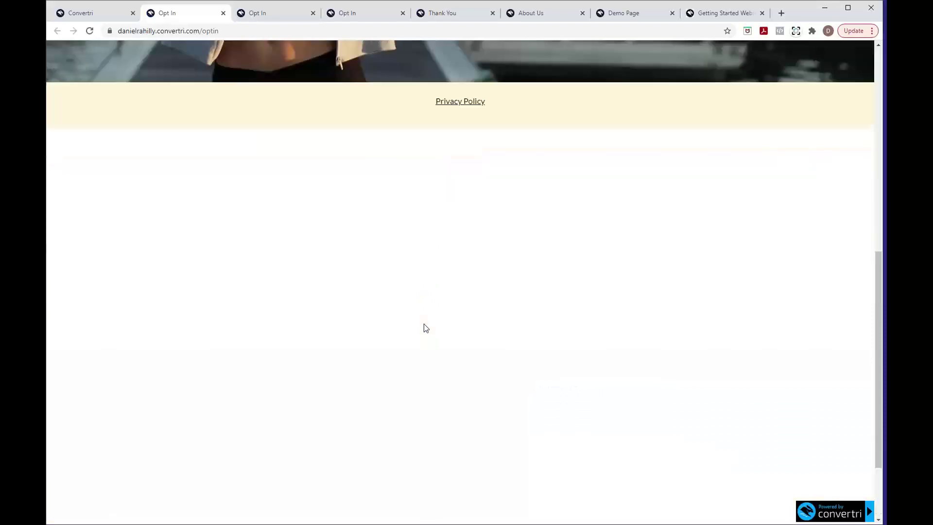
pyautogui.scroll(3, 424, 324)
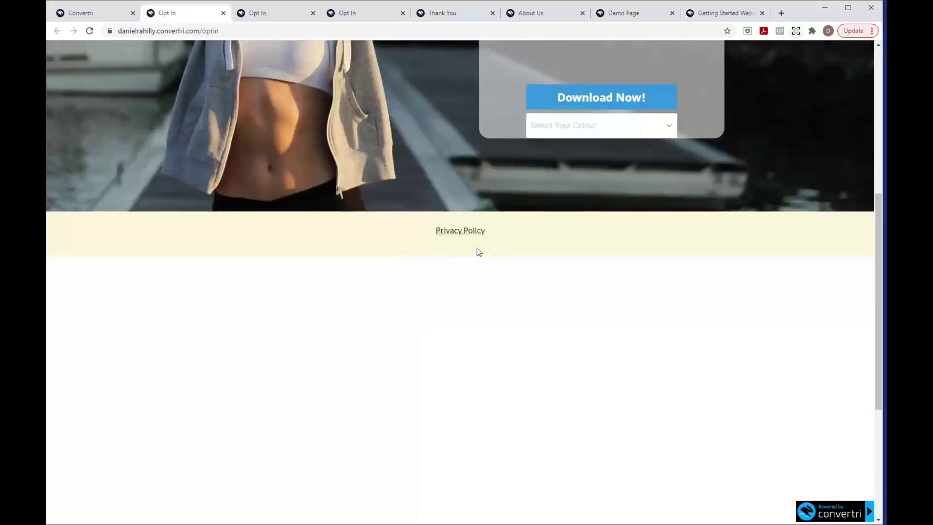
pyautogui.scroll(-5, 424, 394)
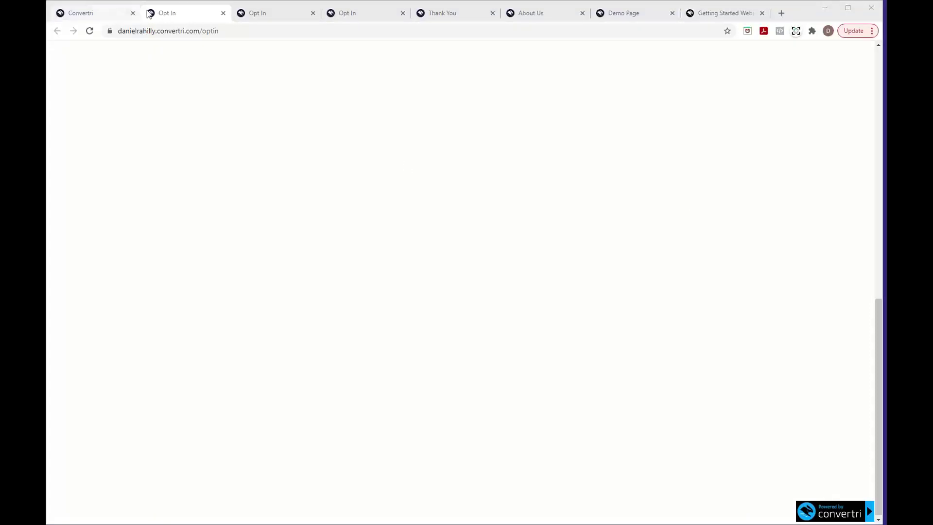
pyautogui.click(223, 13)
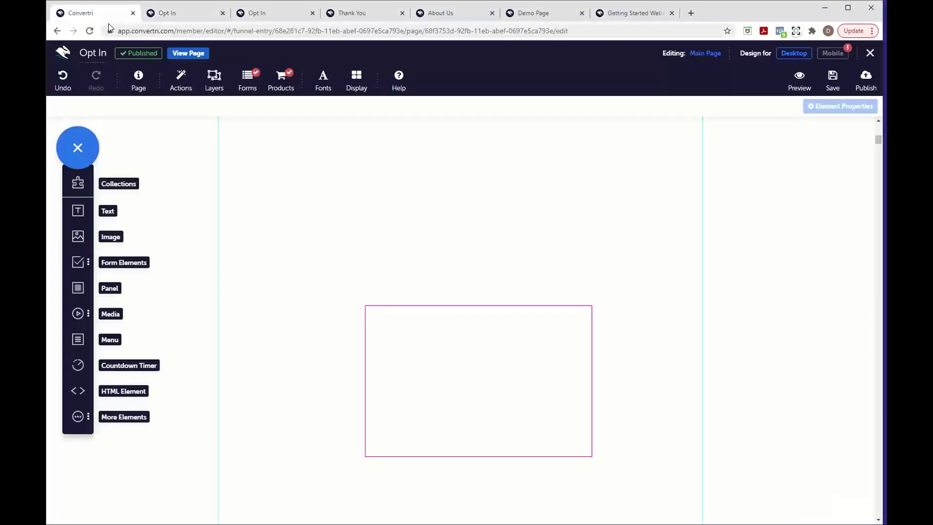
# Review the element outline display options, save the Opt In page and return to the funnel overview
pyautogui.click(357, 81)
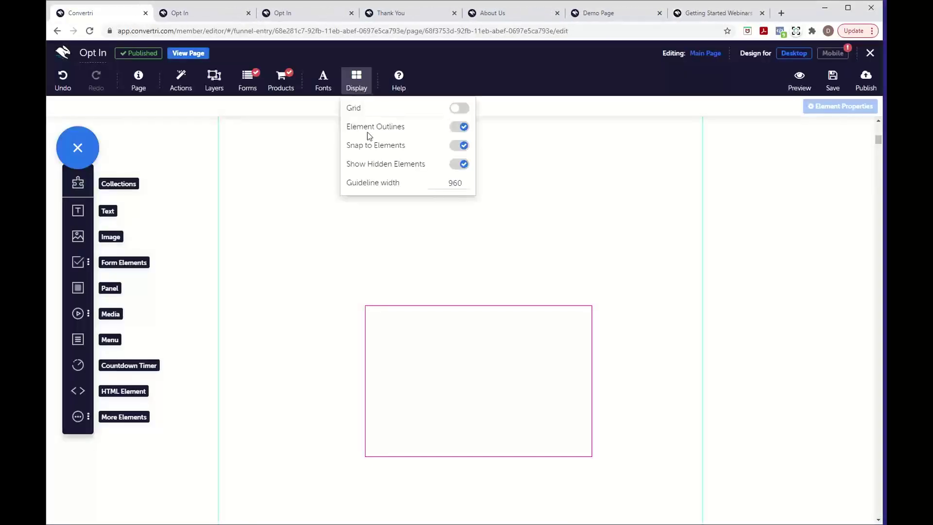
pyautogui.click(362, 92)
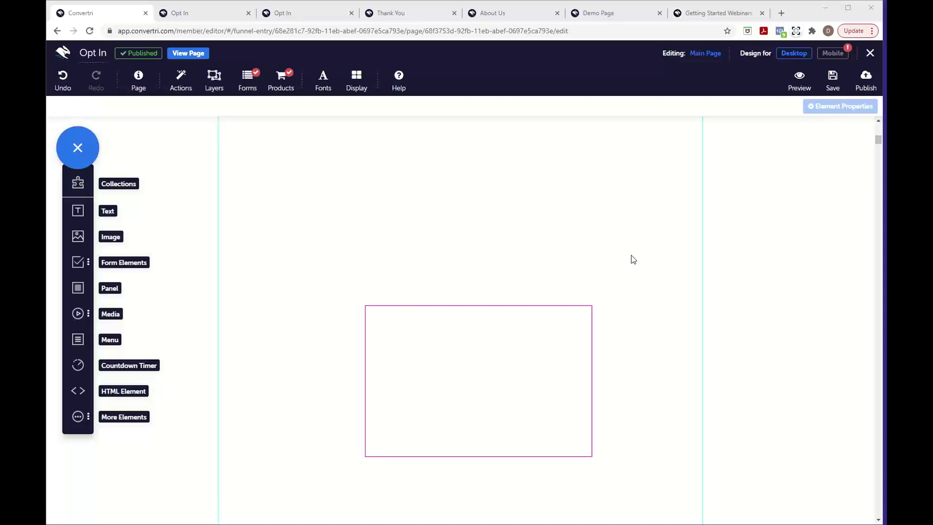
pyautogui.click(833, 78)
pyautogui.click(870, 53)
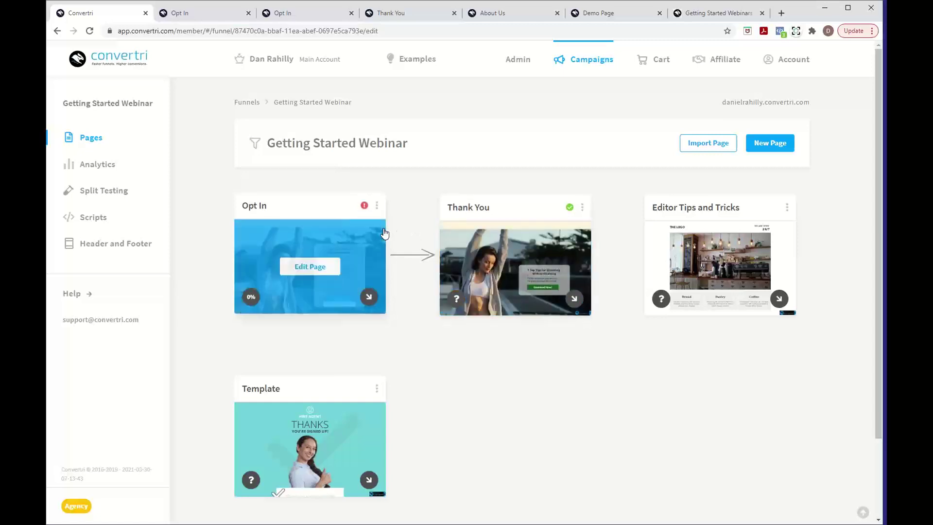
pyautogui.moveTo(702, 236)
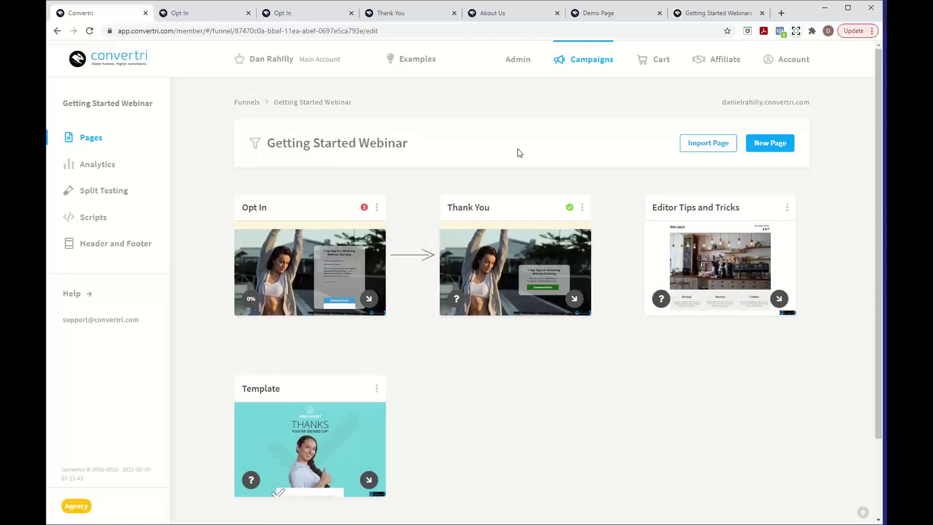
# Open the funnel's Master Header from the shared header and footer settings, save it and exit its editor
pyautogui.click(106, 249)
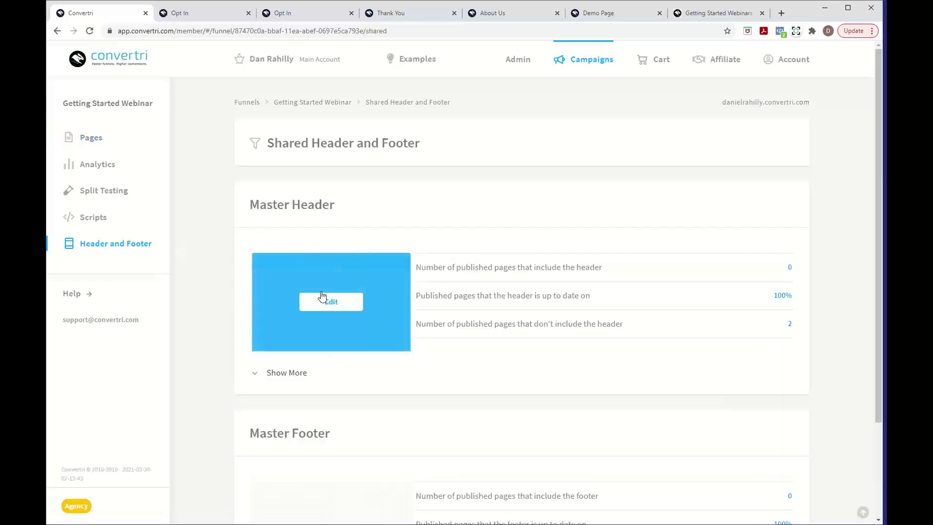
pyautogui.scroll(-1, 333, 305)
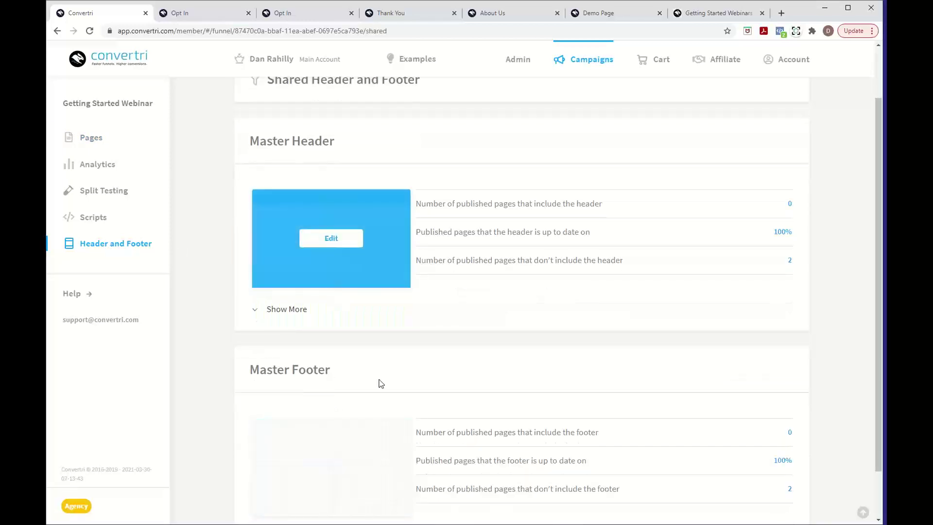
pyautogui.scroll(-1, 379, 381)
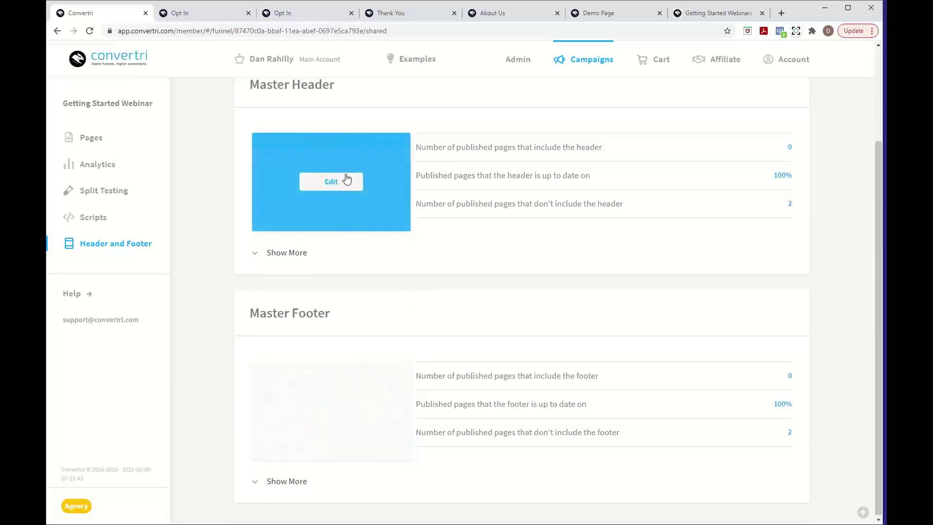
pyautogui.click(339, 181)
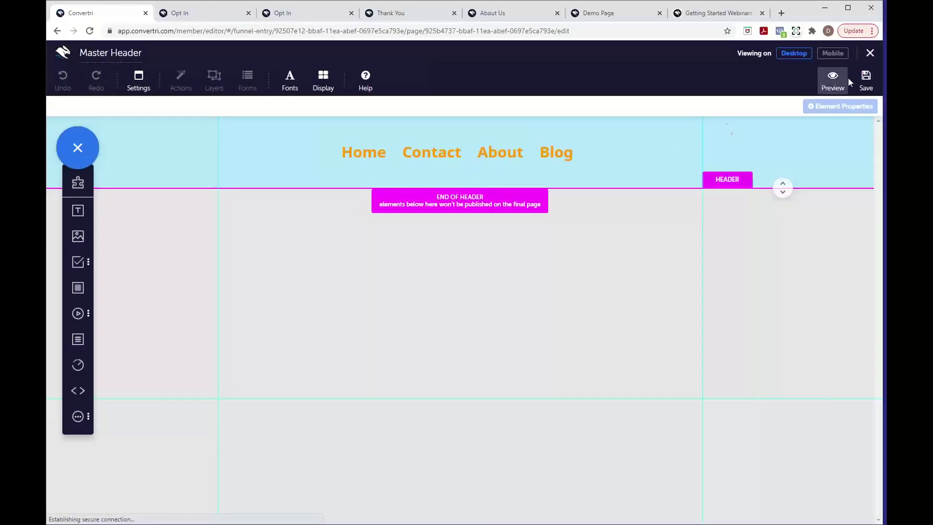
pyautogui.click(866, 78)
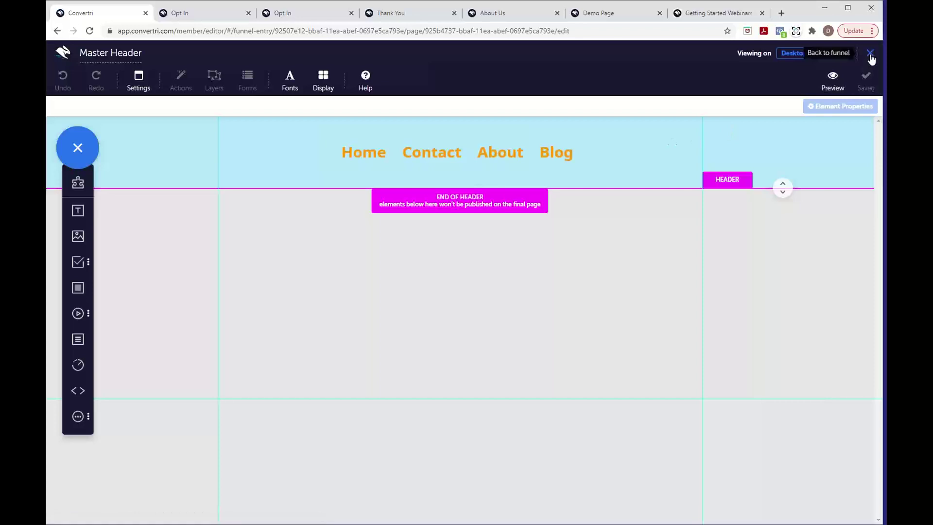
pyautogui.click(870, 54)
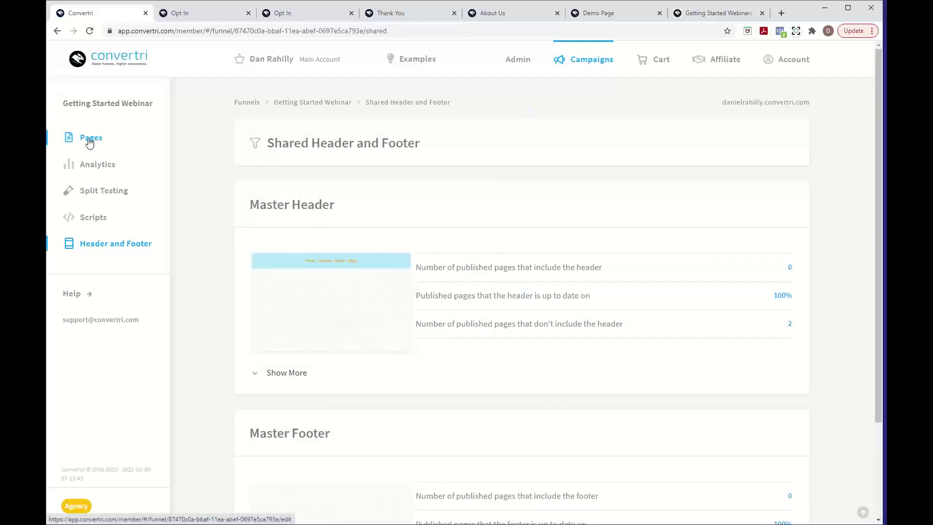
# Open the funnel's Template page and enable the header in its page settings, leaving the sticky option off
pyautogui.click(90, 138)
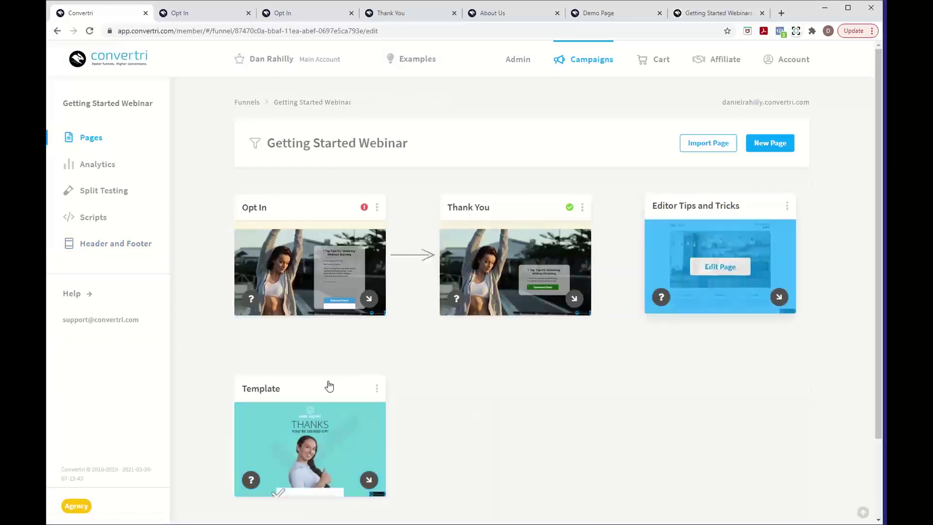
pyautogui.click(316, 427)
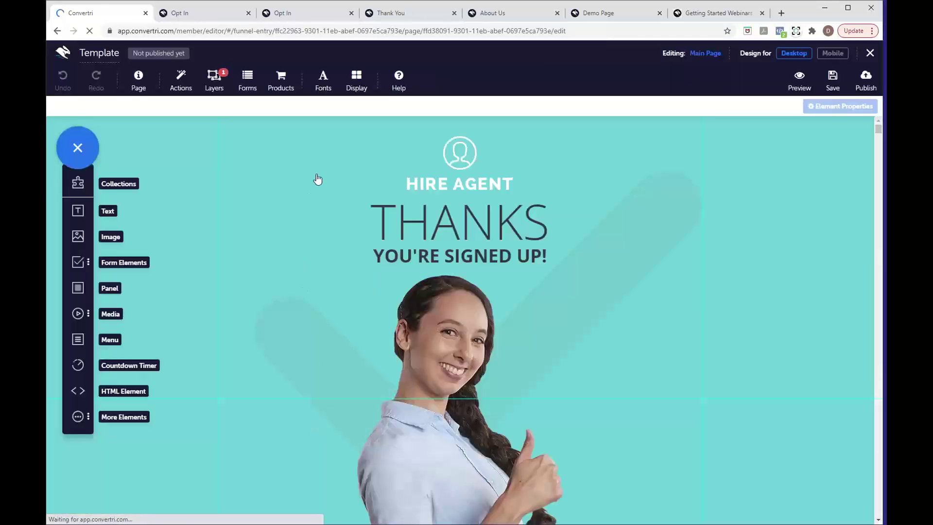
pyautogui.click(141, 89)
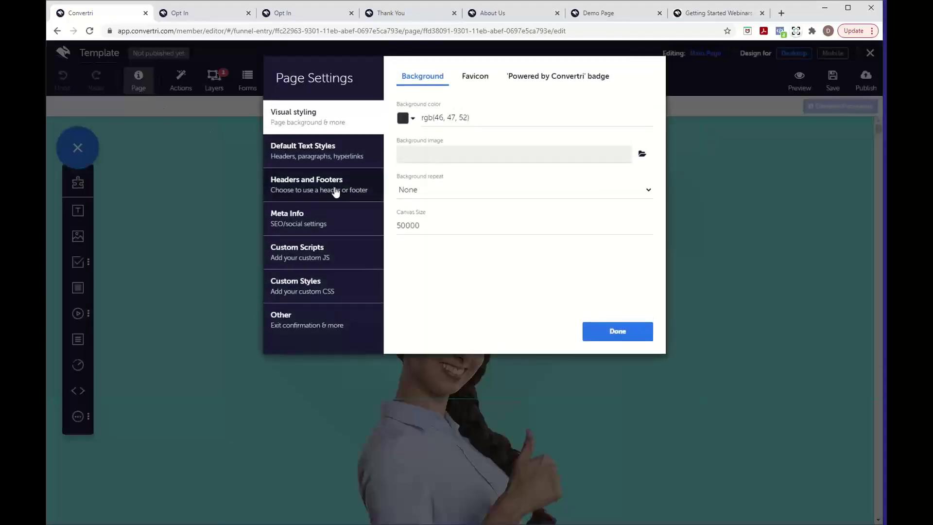
pyautogui.click(335, 190)
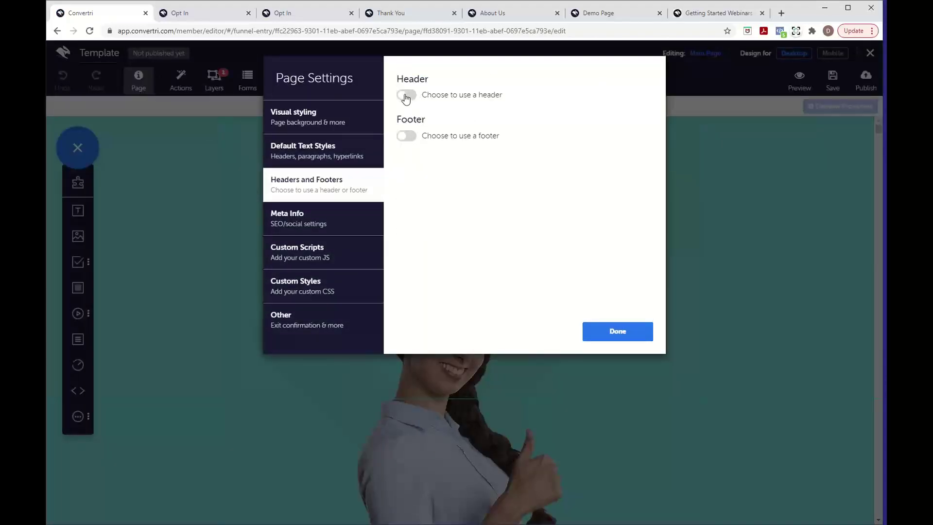
pyautogui.click(406, 96)
pyautogui.click(412, 115)
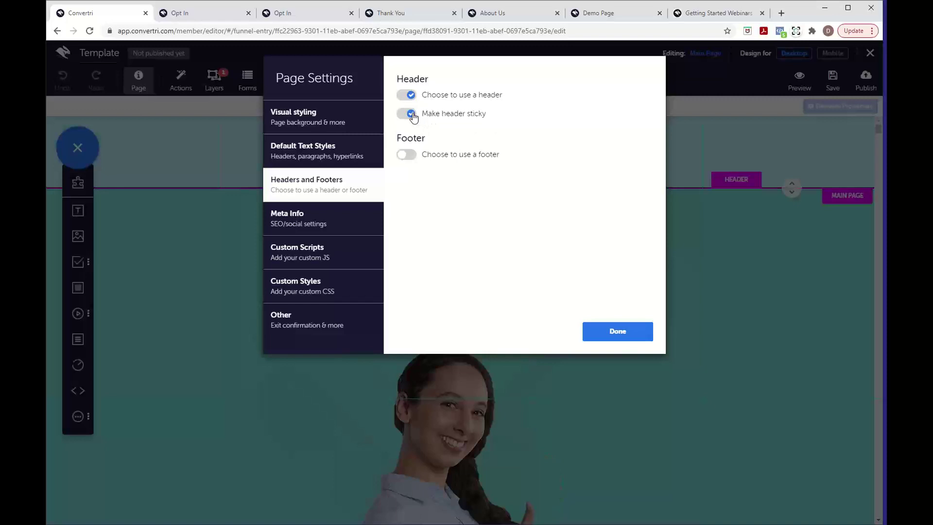
pyautogui.click(413, 116)
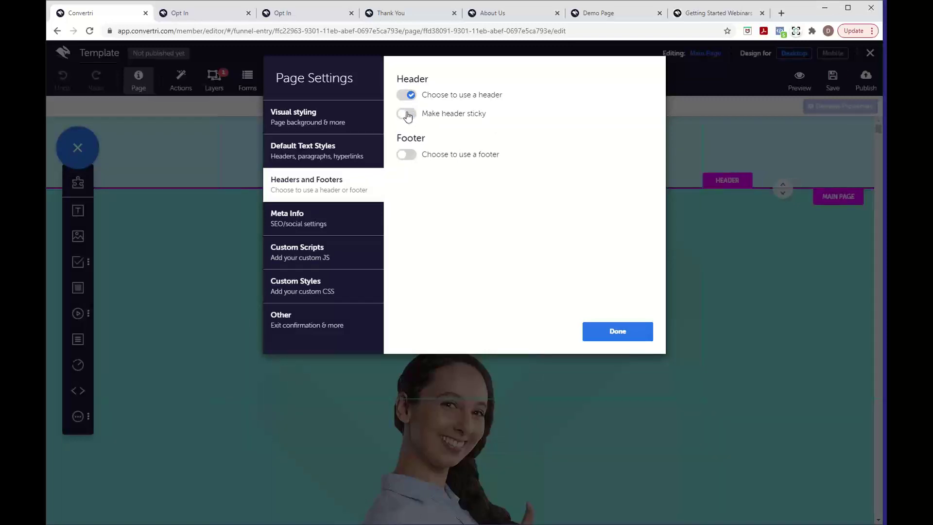
pyautogui.click(632, 333)
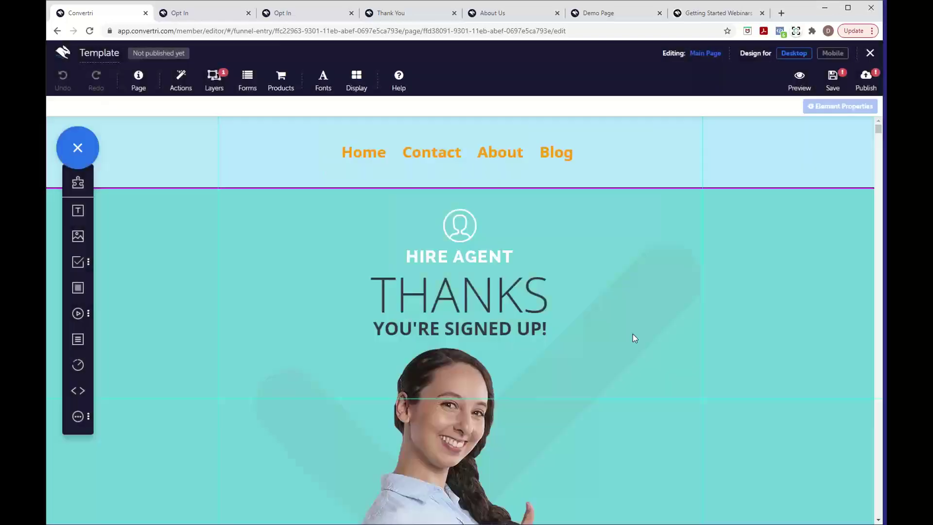
# Save the Template page with its shared header and return to the funnel overview
pyautogui.moveTo(669, 160)
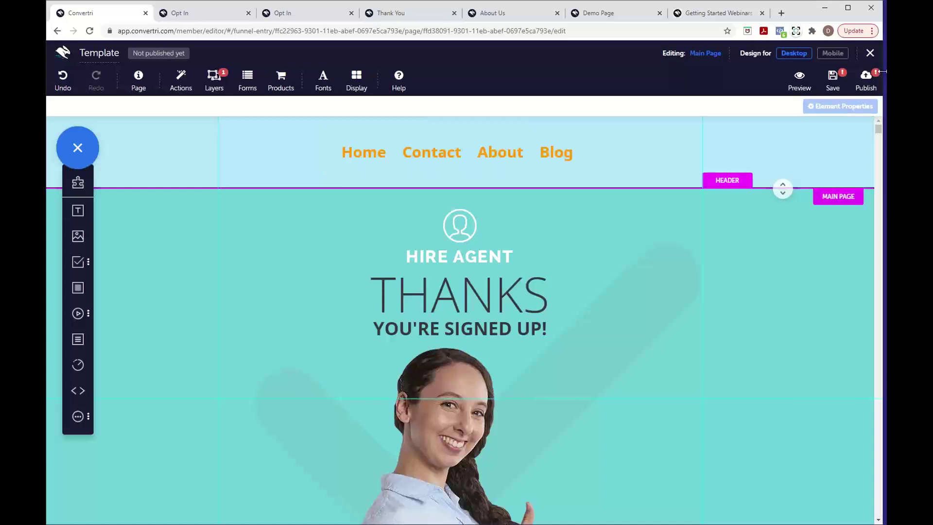
pyautogui.click(833, 78)
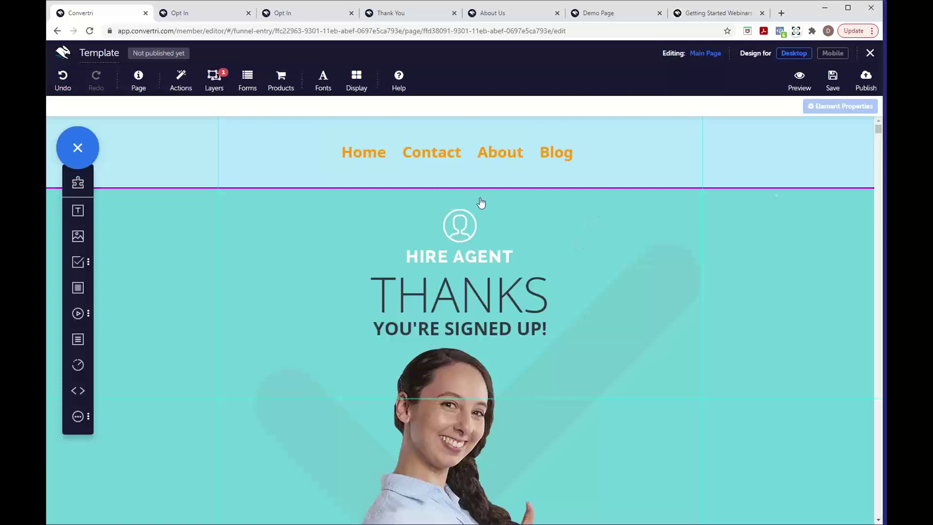
pyautogui.moveTo(355, 159)
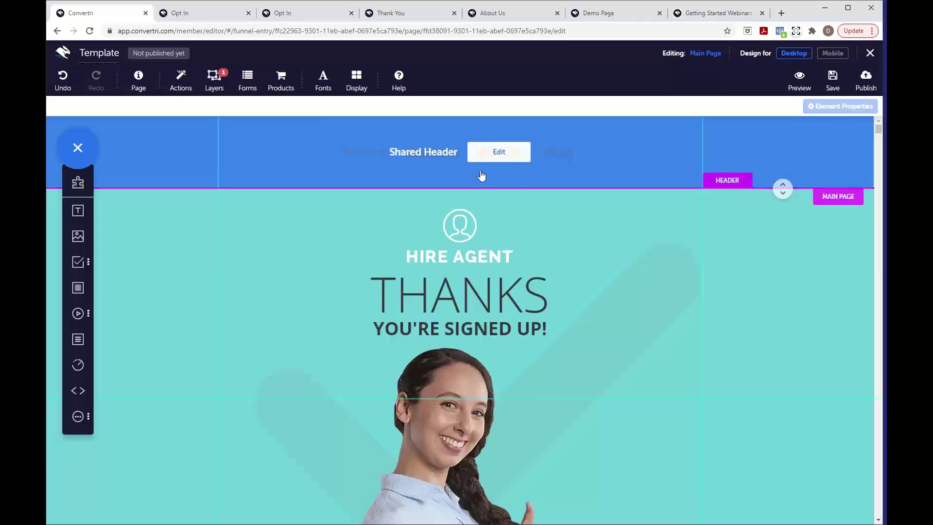
pyautogui.click(869, 55)
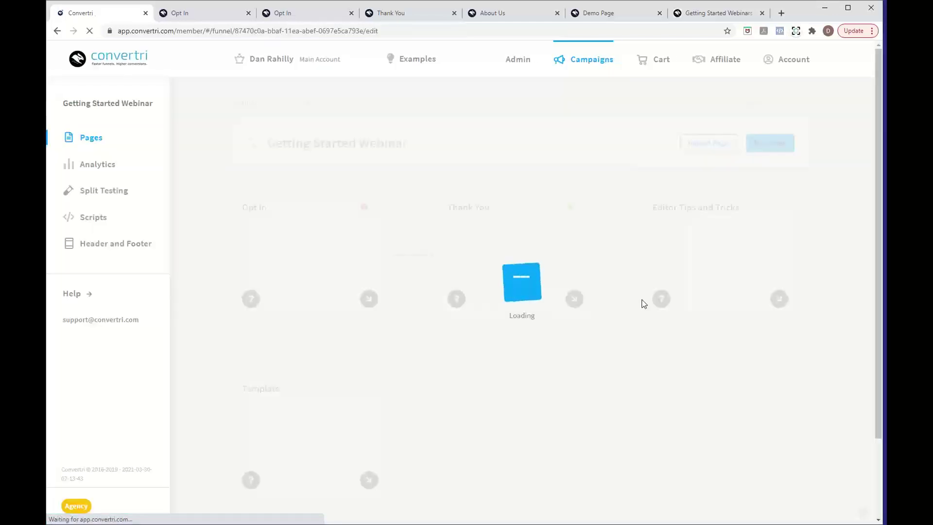
# Open the account's integrations and examine the available payment, autoresponder, webinar and SMTP services
pyautogui.moveTo(741, 269)
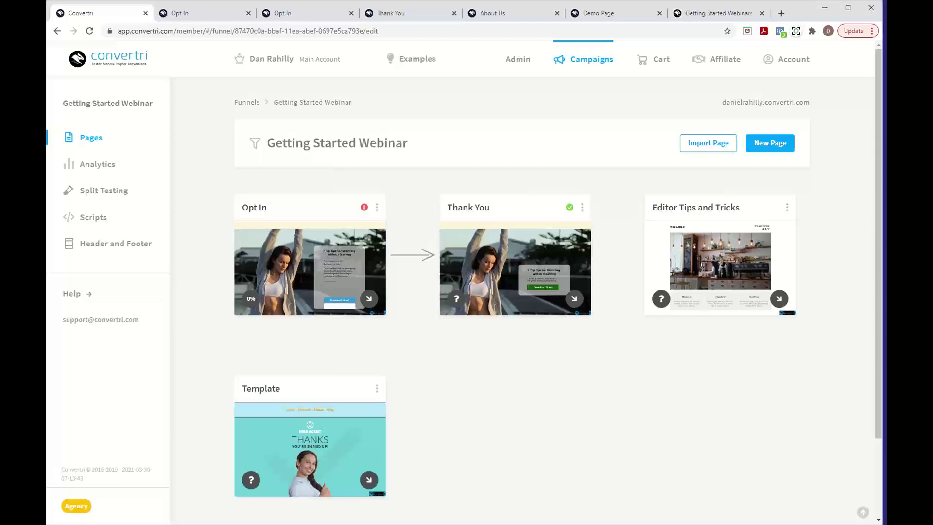
pyautogui.click(780, 63)
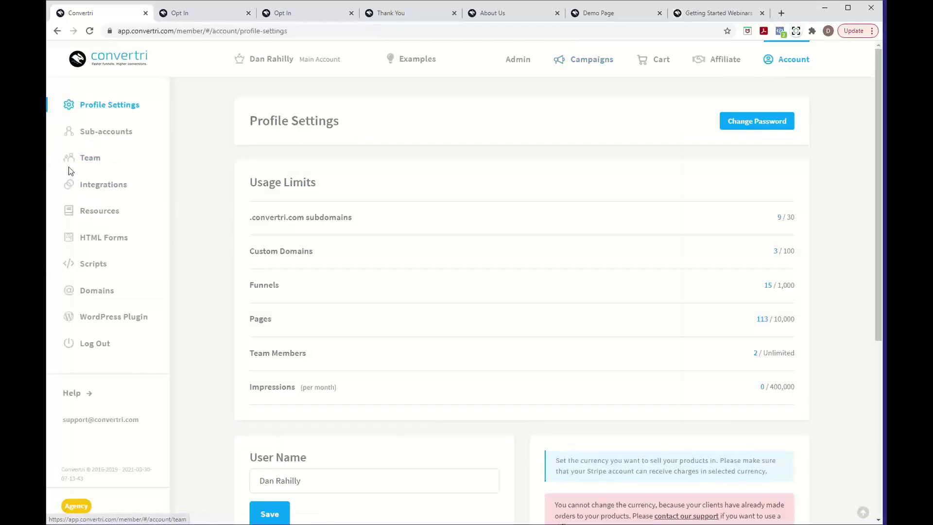
pyautogui.click(89, 185)
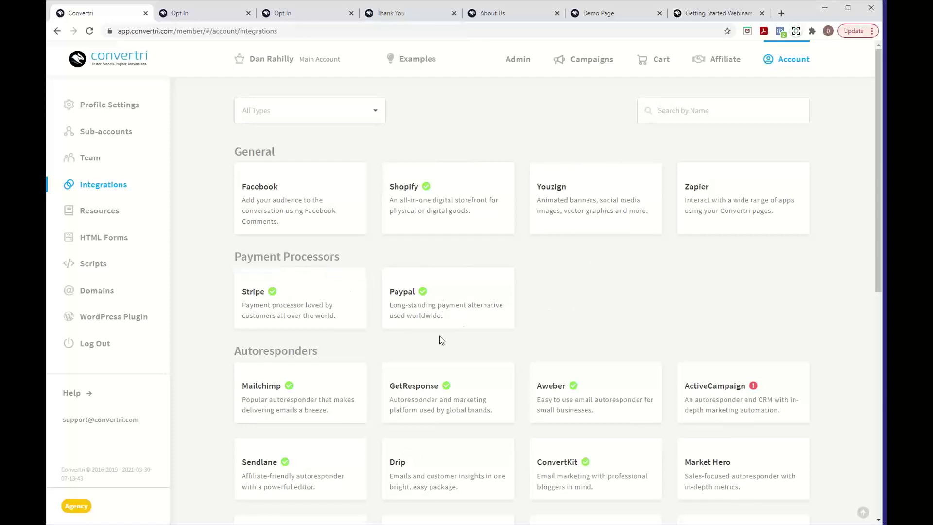
pyautogui.scroll(-1, 589, 350)
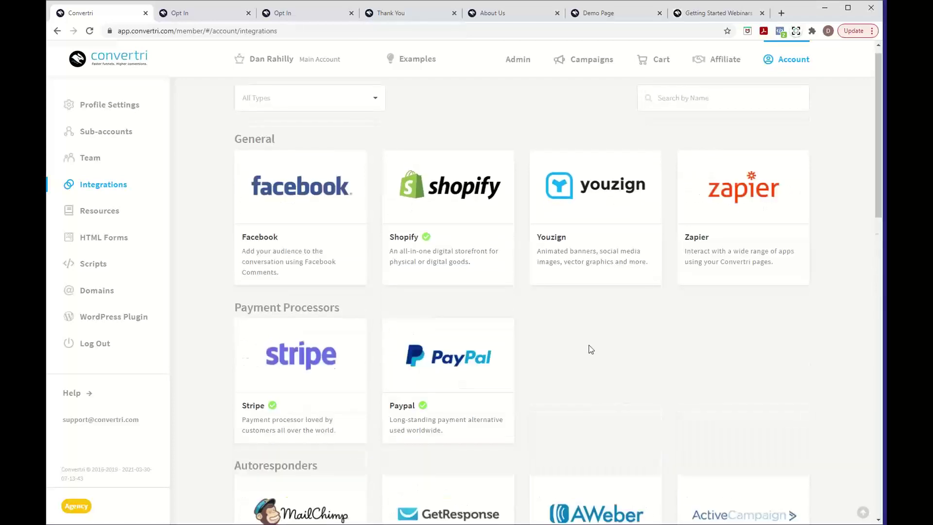
pyautogui.scroll(-15, 624, 354)
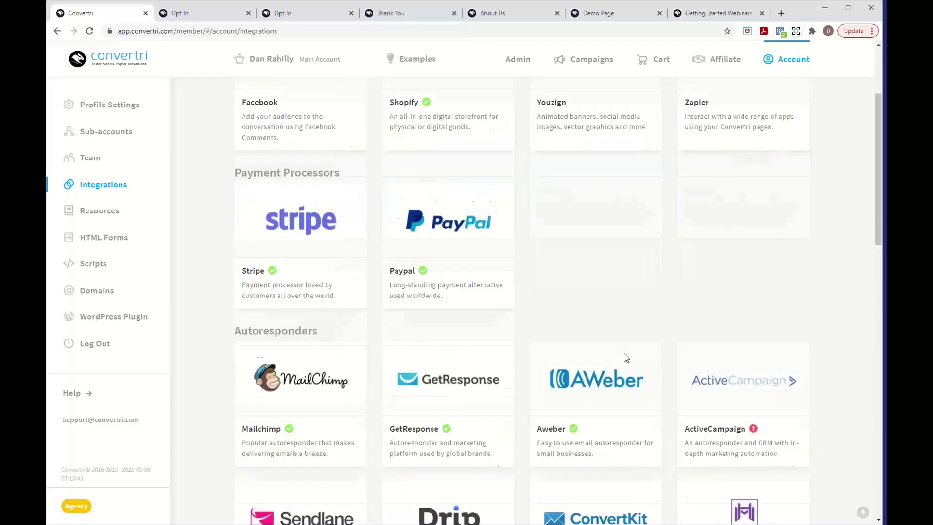
pyautogui.scroll(-5, 625, 357)
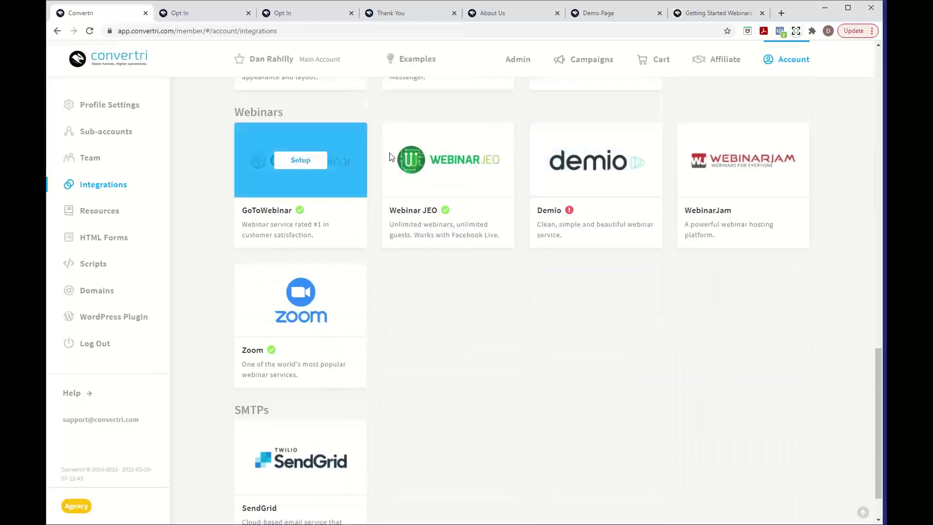
pyautogui.scroll(10, 413, 415)
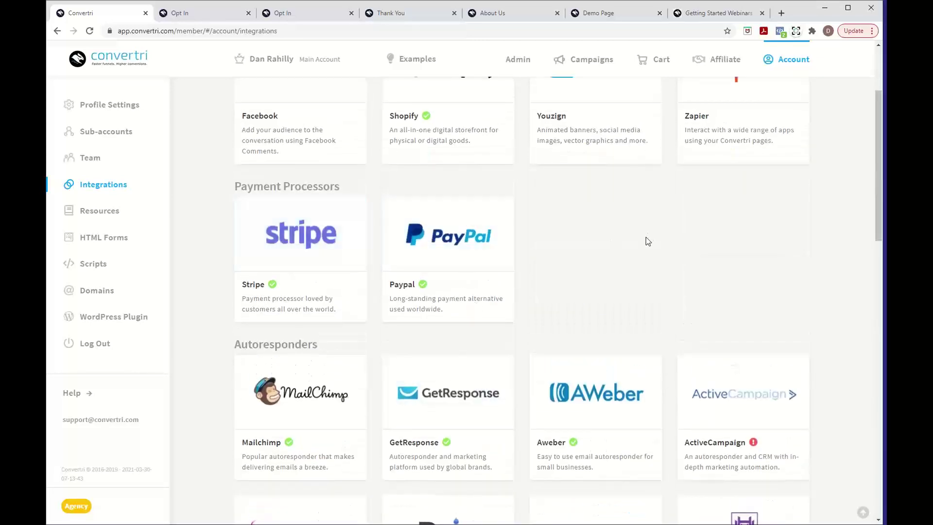
pyautogui.scroll(3, 646, 239)
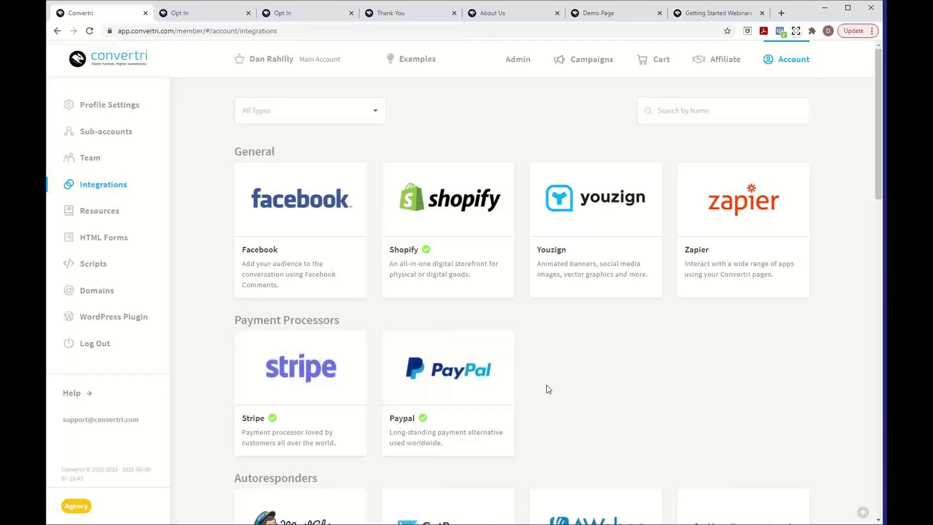
pyautogui.moveTo(329, 365)
# Reopen the Getting Started Webinar funnel and start a split test for its Thank You page
pyautogui.click(593, 63)
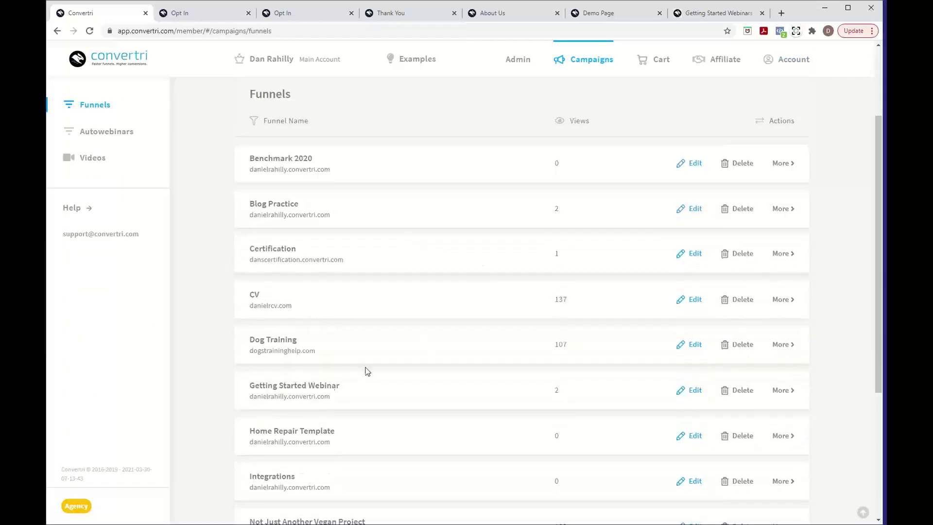
pyautogui.click(299, 392)
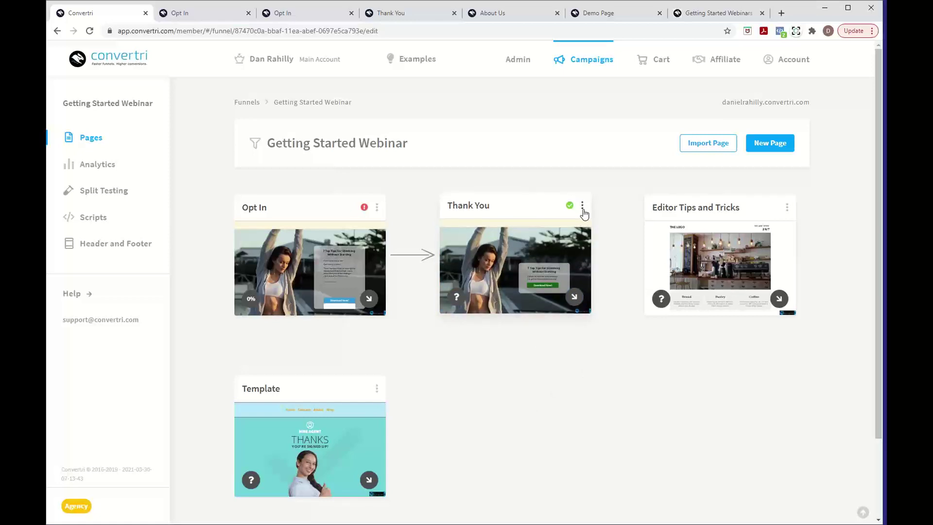
pyautogui.click(583, 206)
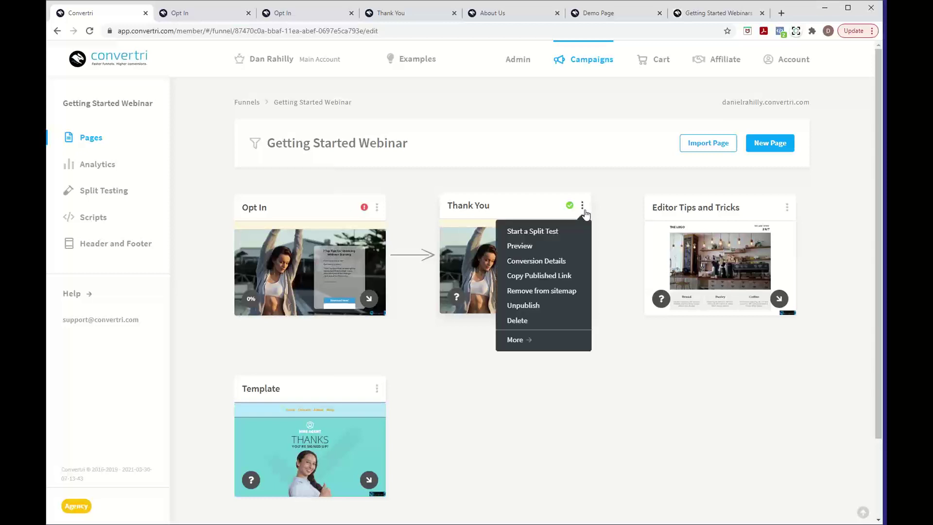
pyautogui.click(564, 231)
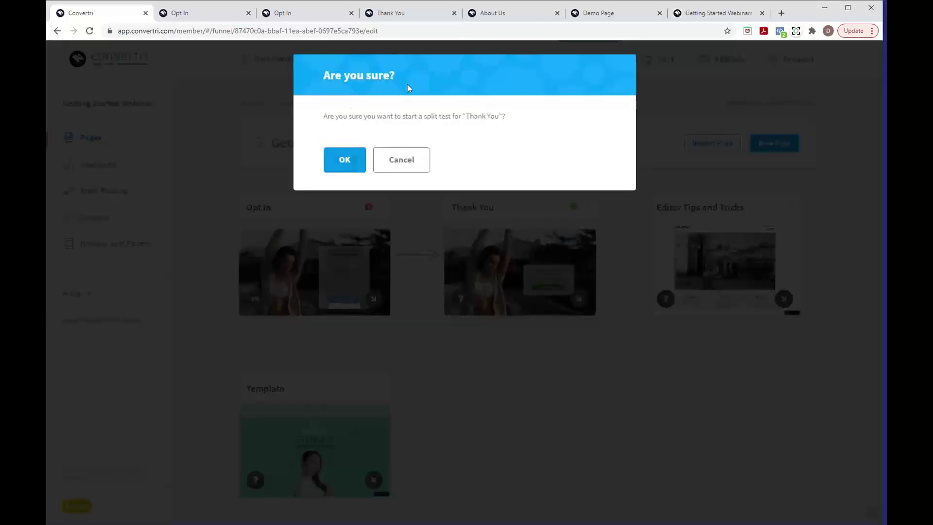
pyautogui.click(345, 162)
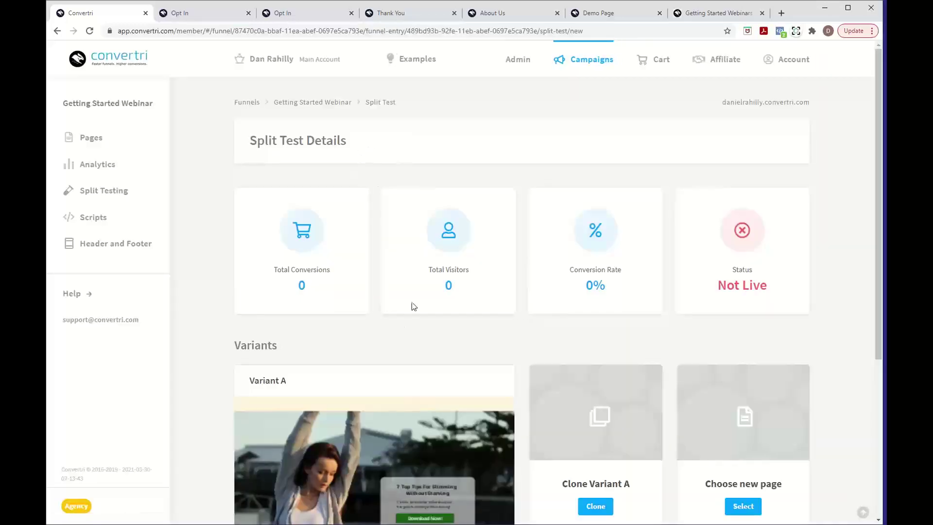
# Choose the existing Template page as the second variant of the Thank You split test
pyautogui.scroll(-1, 386, 350)
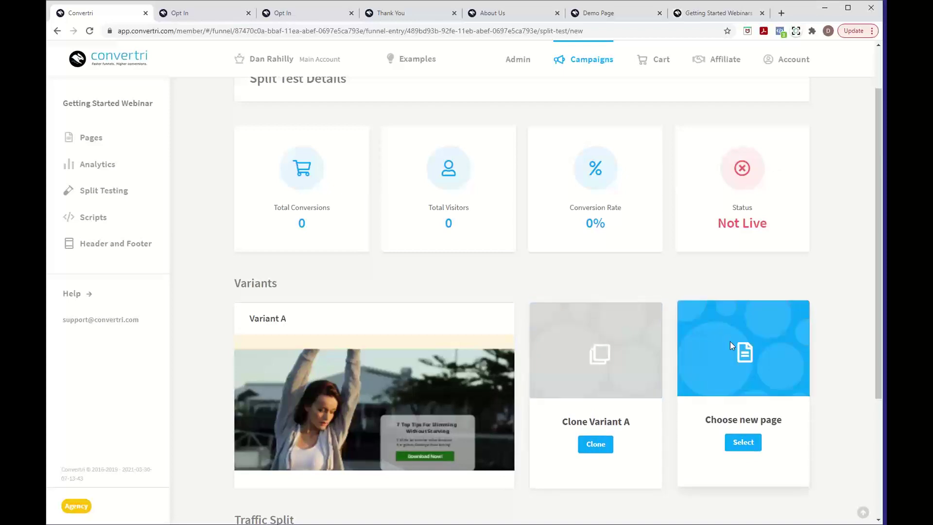
pyautogui.scroll(-1, 433, 256)
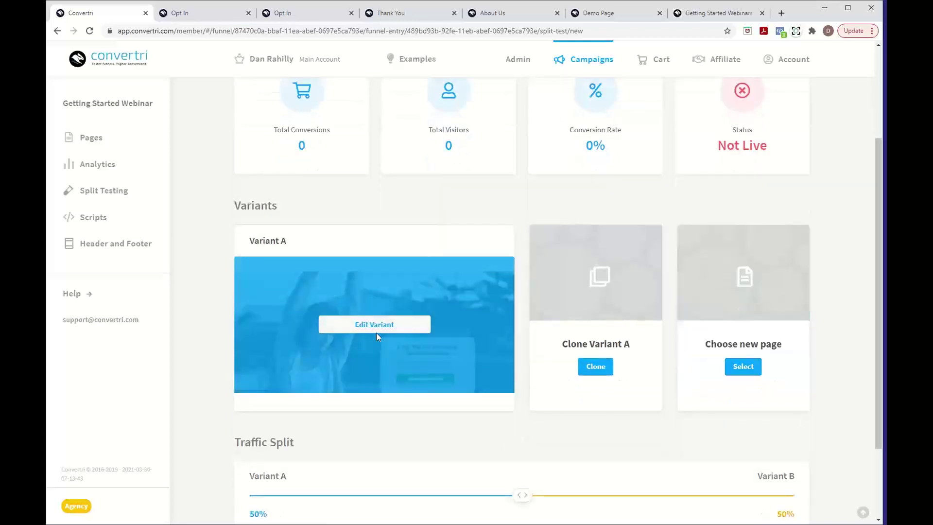
pyautogui.moveTo(431, 325)
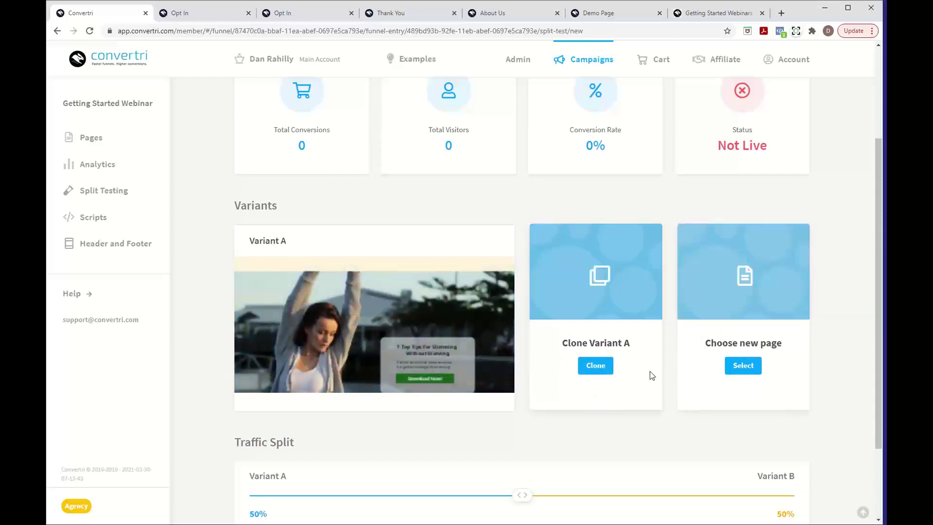
pyautogui.click(744, 366)
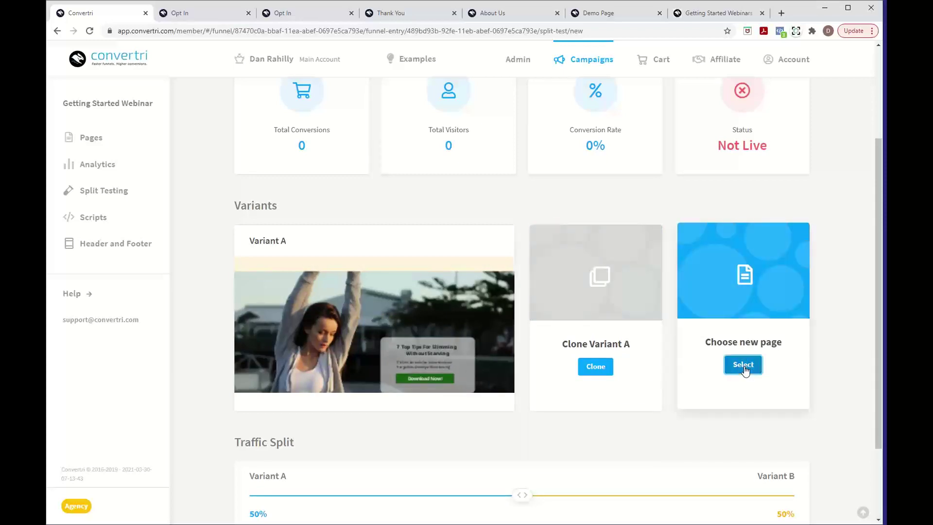
pyautogui.click(418, 133)
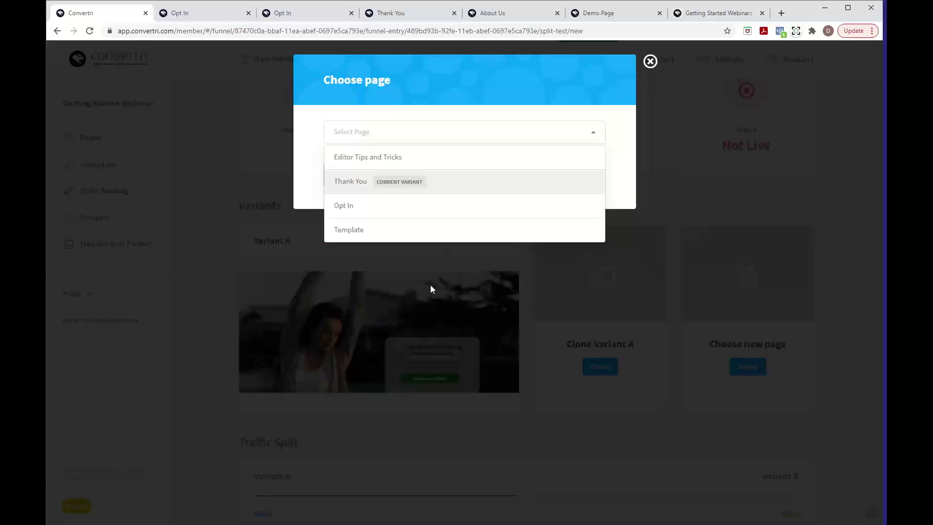
pyautogui.click(494, 234)
pyautogui.click(387, 175)
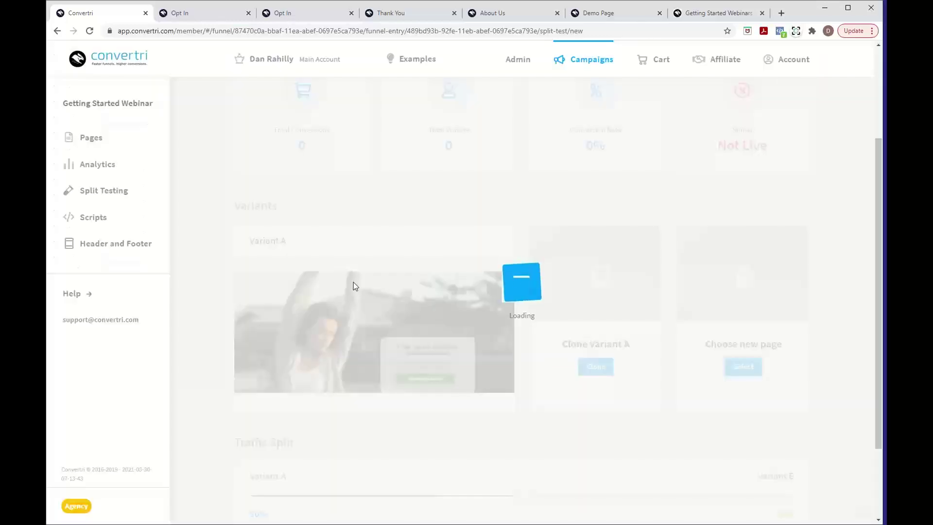
# Compare the two split test variants and open Variant B in the page editor
pyautogui.scroll(-3, 604, 371)
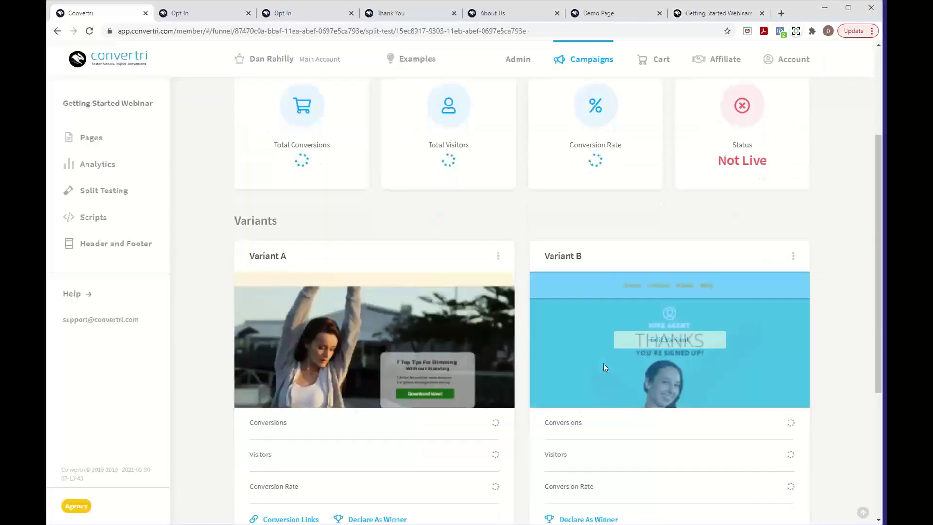
pyautogui.moveTo(700, 339)
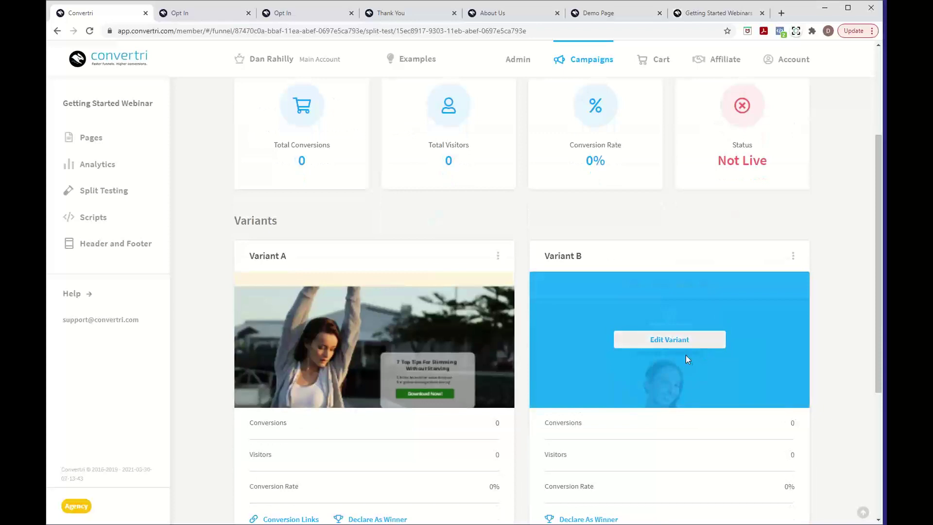
pyautogui.scroll(-2, 673, 340)
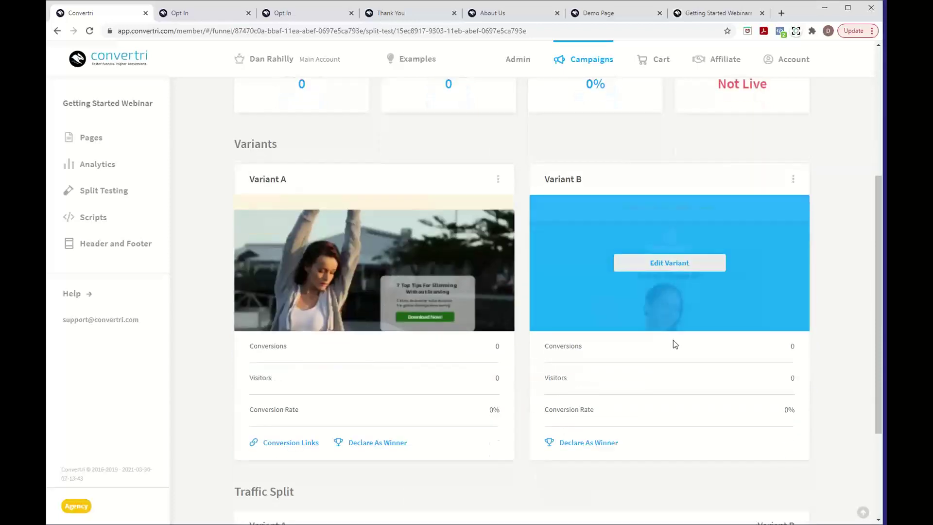
pyautogui.moveTo(451, 267)
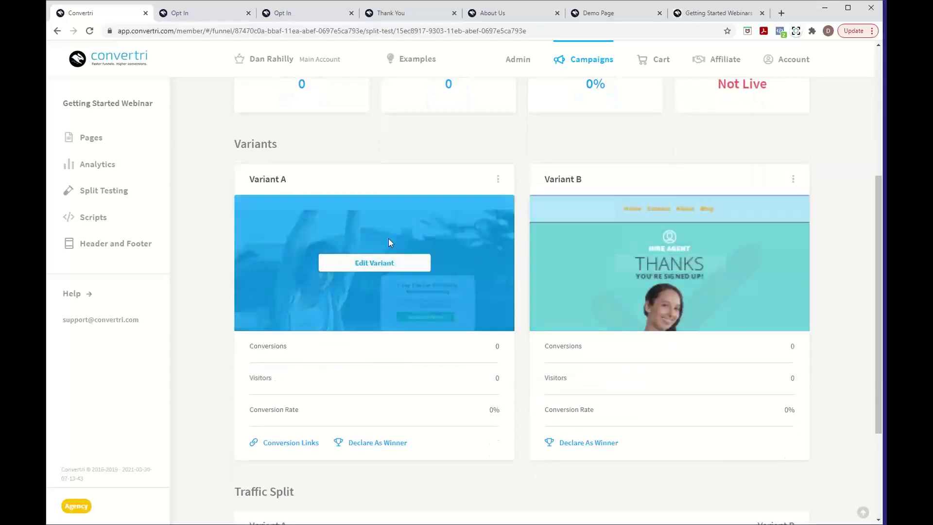
pyautogui.click(634, 264)
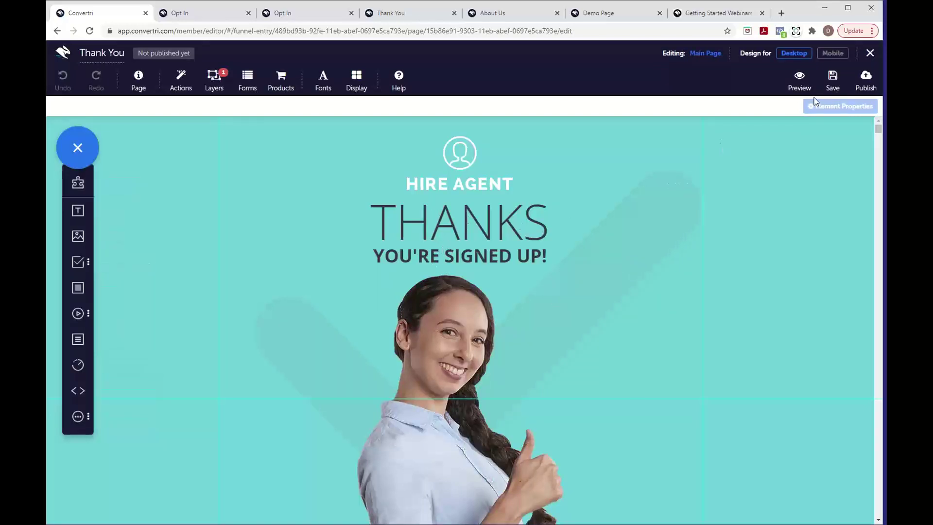
# Publish the whole Thank You split test at the path thank-you and return to its split test details
pyautogui.click(866, 79)
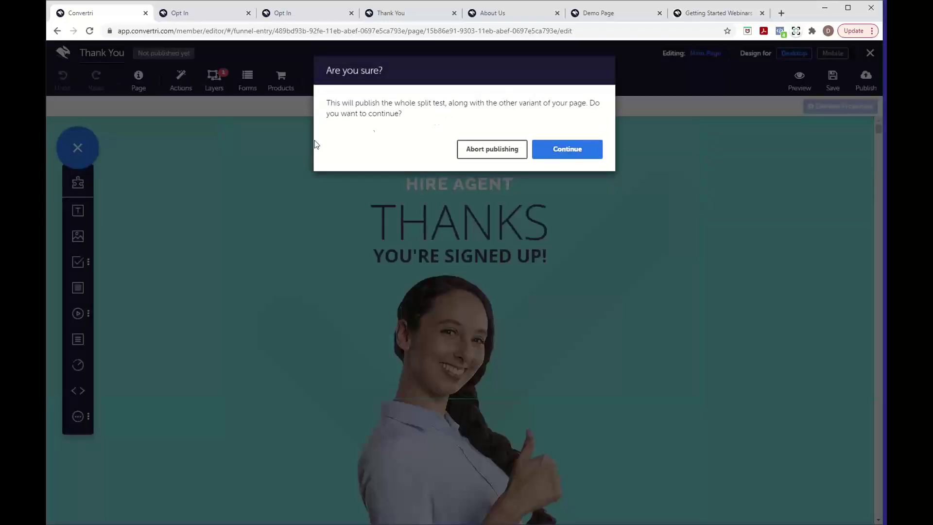
pyautogui.click(577, 151)
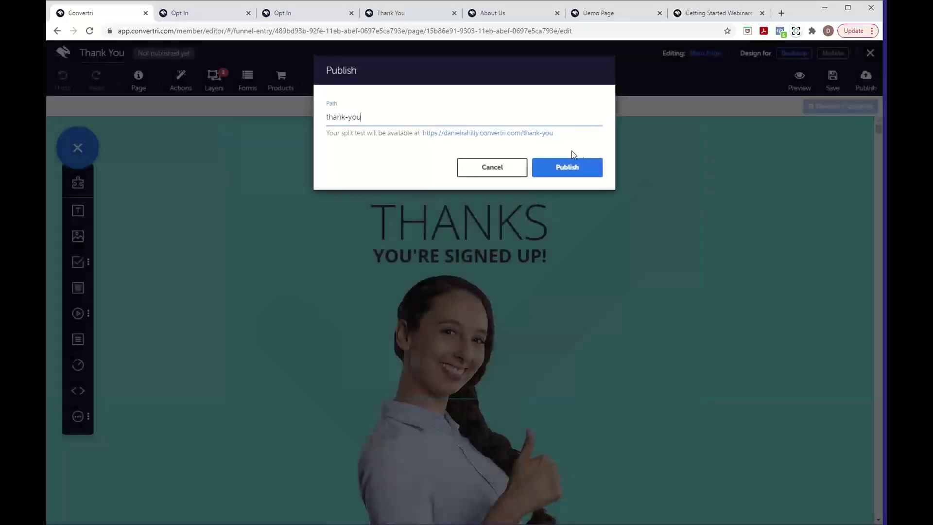
pyautogui.click(557, 170)
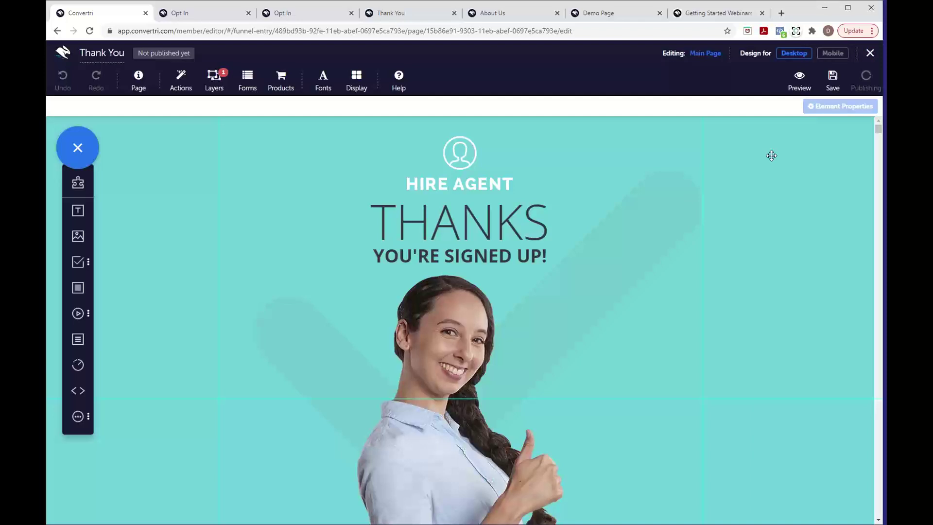
pyautogui.click(871, 54)
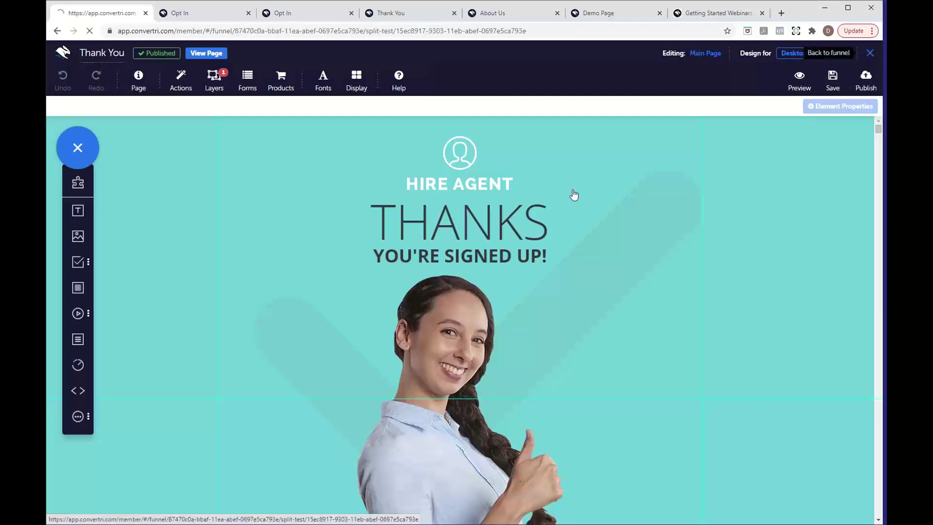
# Review the split test's statistics and variants, and check which links count as conversions for Variant A
pyautogui.scroll(-4, 554, 182)
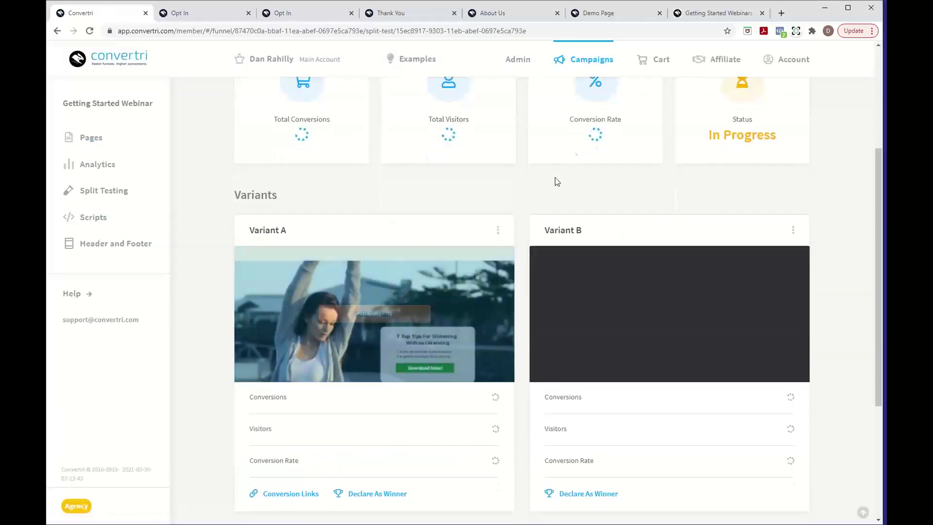
pyautogui.scroll(4, 506, 222)
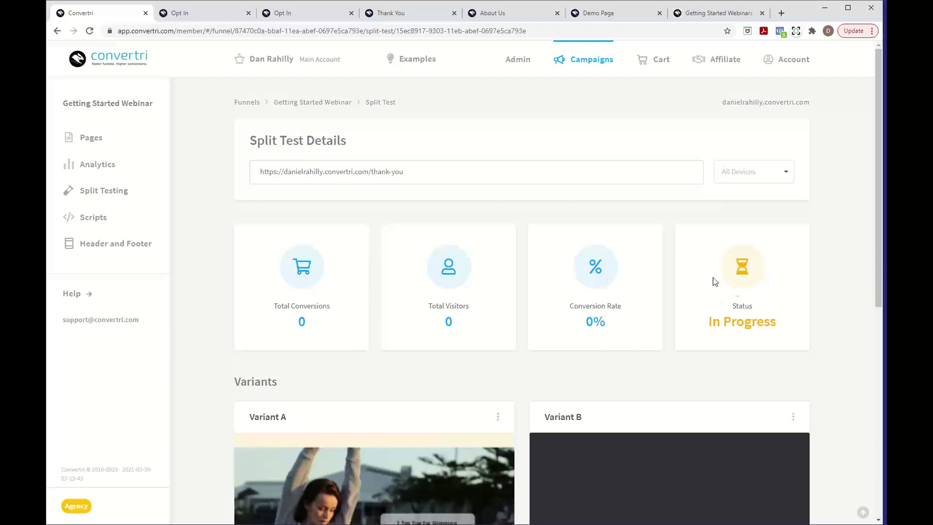
pyautogui.scroll(-8, 425, 360)
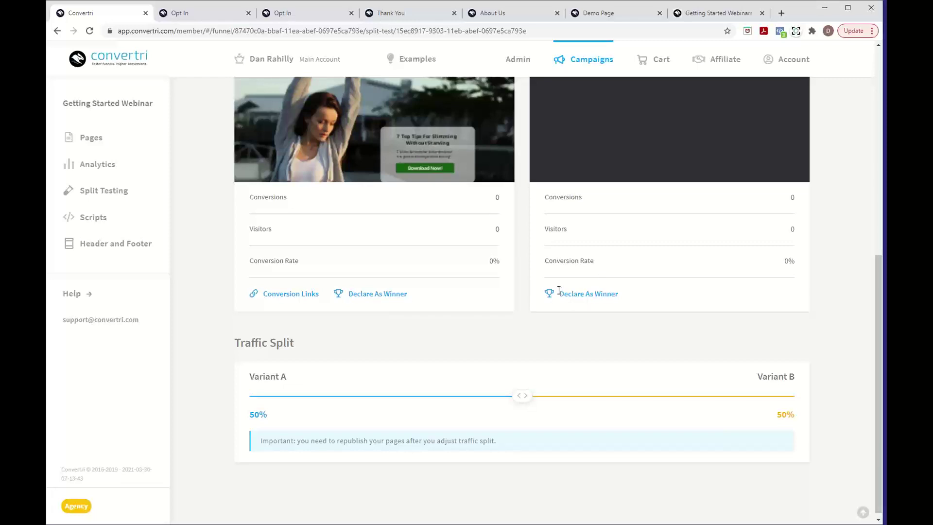
pyautogui.click(275, 294)
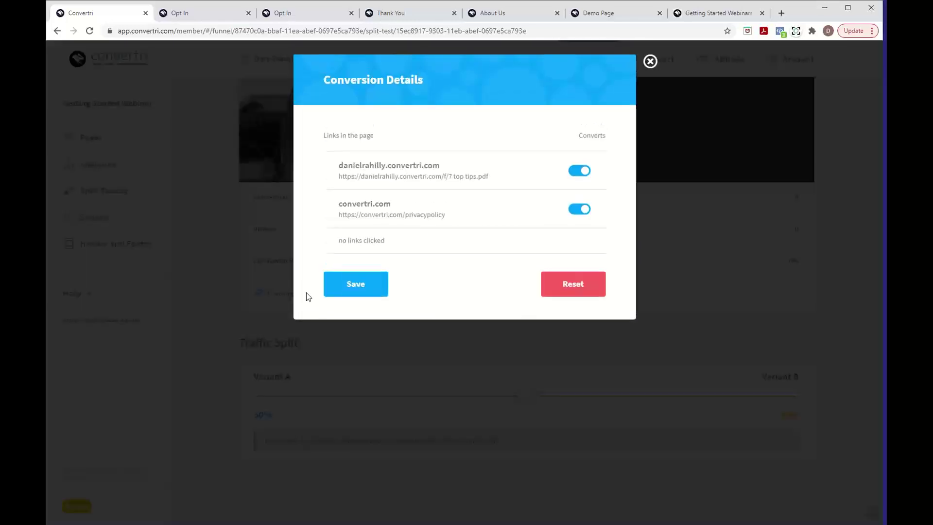
pyautogui.click(650, 61)
pyautogui.scroll(3, 664, 143)
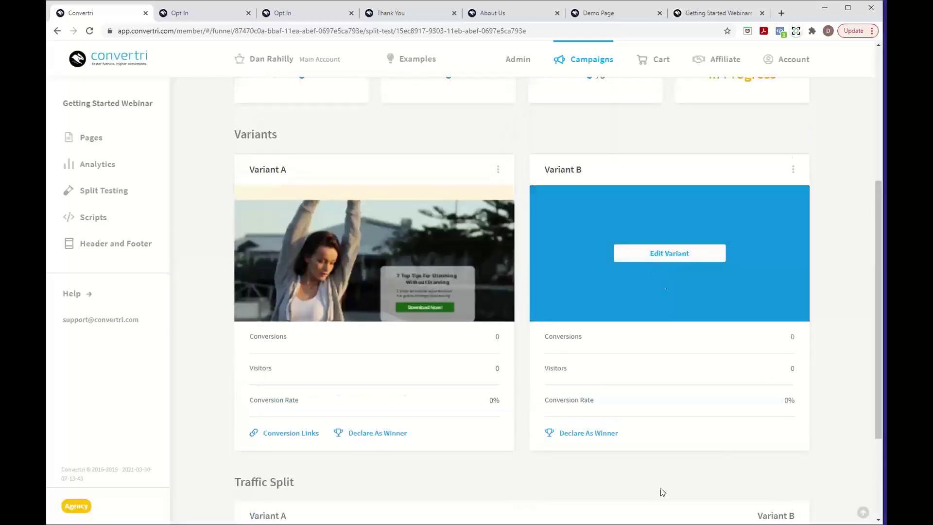
pyautogui.scroll(-3, 336, 419)
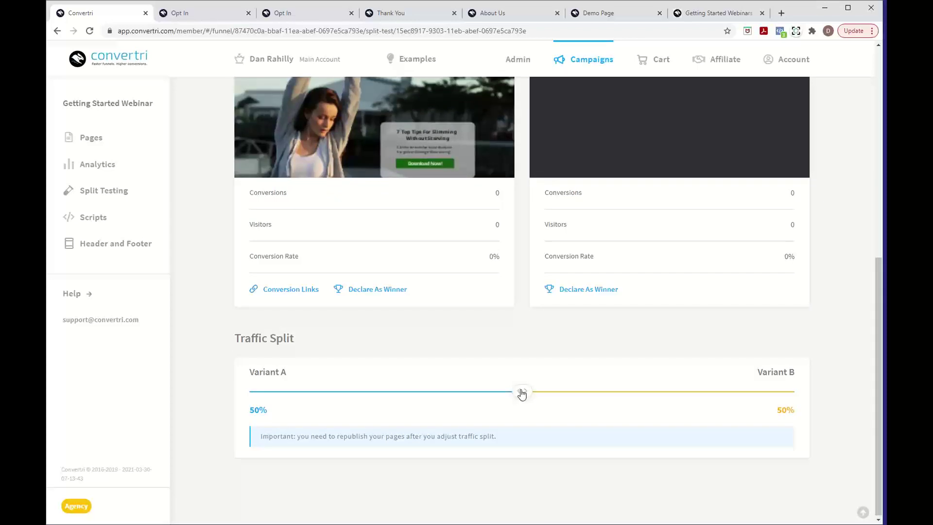
# Try a larger traffic share for Variant A and restore the traffic split to 50% for each variant
pyautogui.moveTo(521, 393); pyautogui.dragTo(627, 392)
pyautogui.moveTo(502, 439); pyautogui.dragTo(535, 447)
pyautogui.moveTo(627, 392); pyautogui.dragTo(522, 393)
# Try declaring Variant A the winner of the split test and cancel the confirmation
pyautogui.scroll(3, 608, 342)
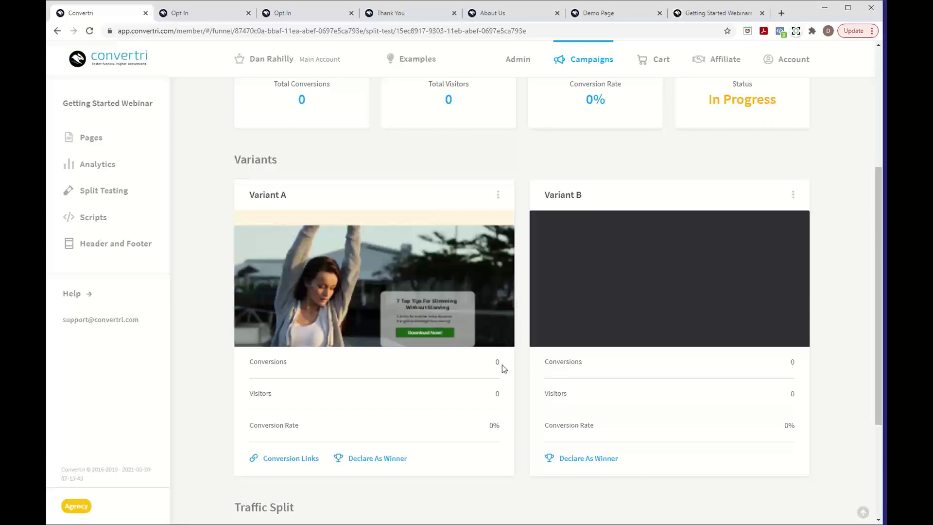
pyautogui.moveTo(305, 392); pyautogui.dragTo(505, 396)
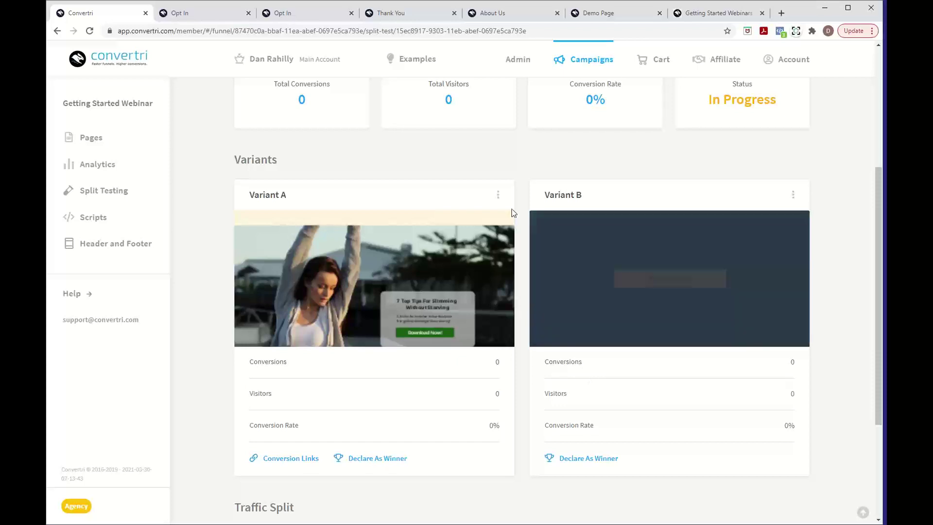
pyautogui.scroll(5, 497, 174)
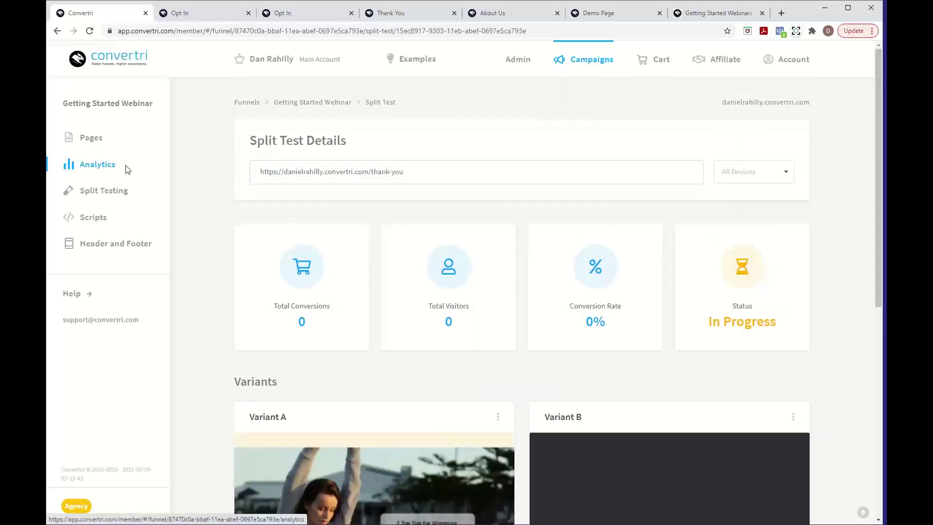
pyautogui.scroll(-5, 425, 411)
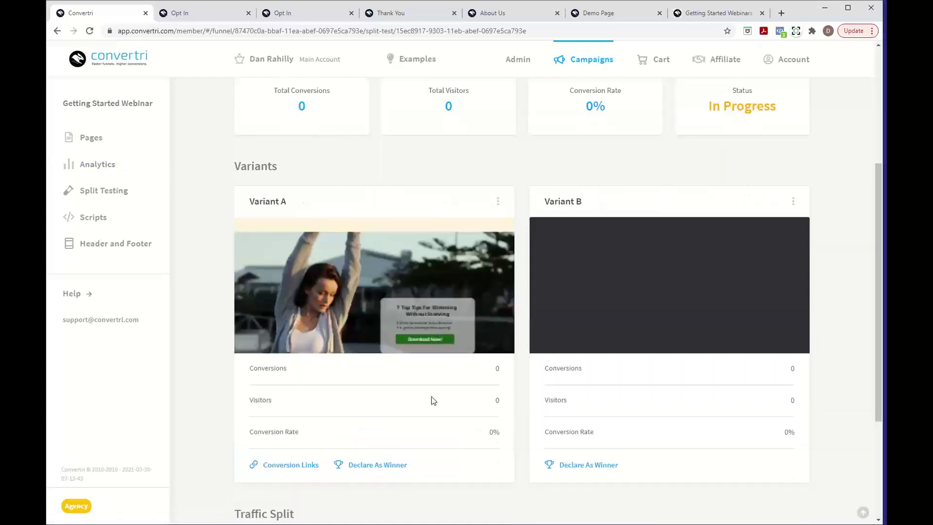
pyautogui.click(358, 460)
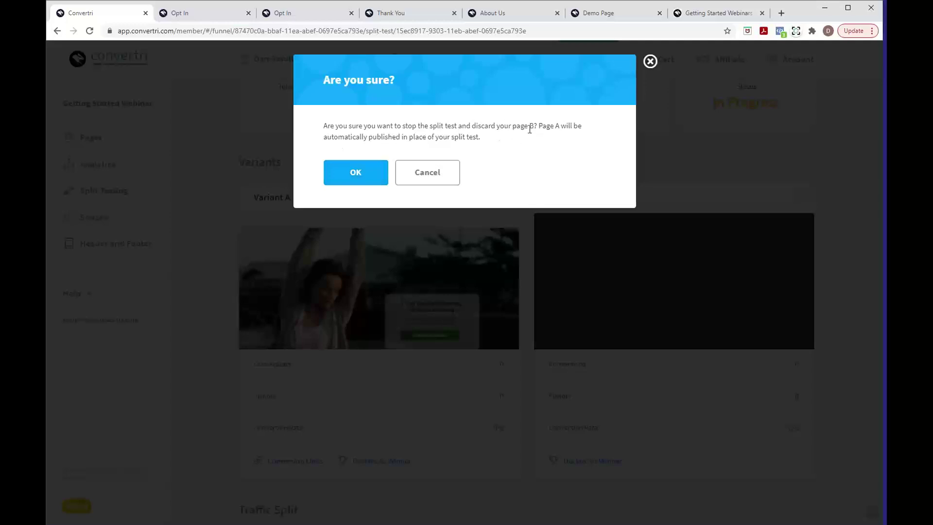
pyautogui.click(431, 178)
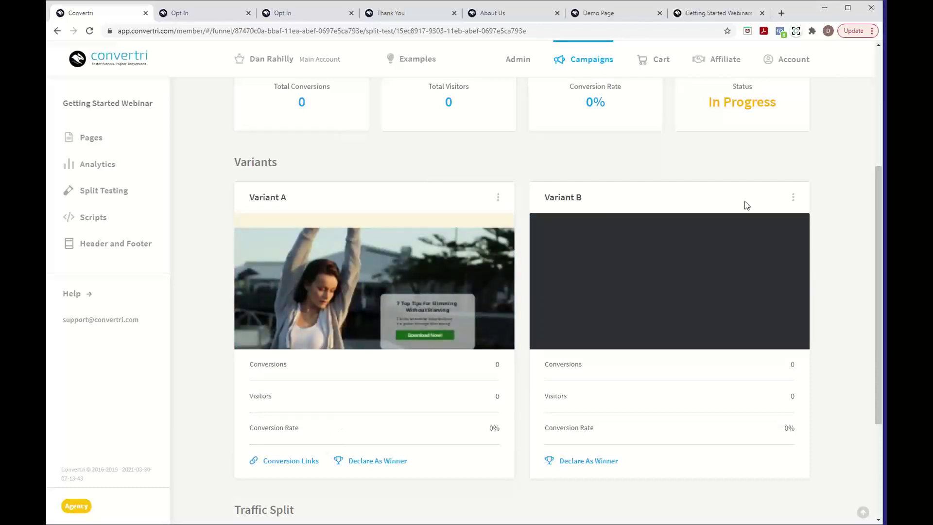
# Clone Variant B as a page named "Variant B Clone" and place it beside the Template page in the funnel
pyautogui.click(794, 199)
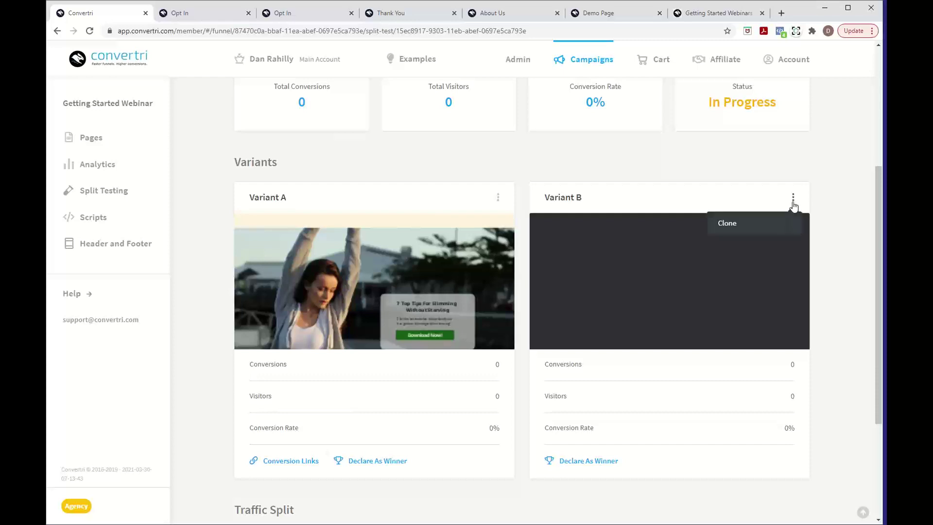
pyautogui.click(733, 228)
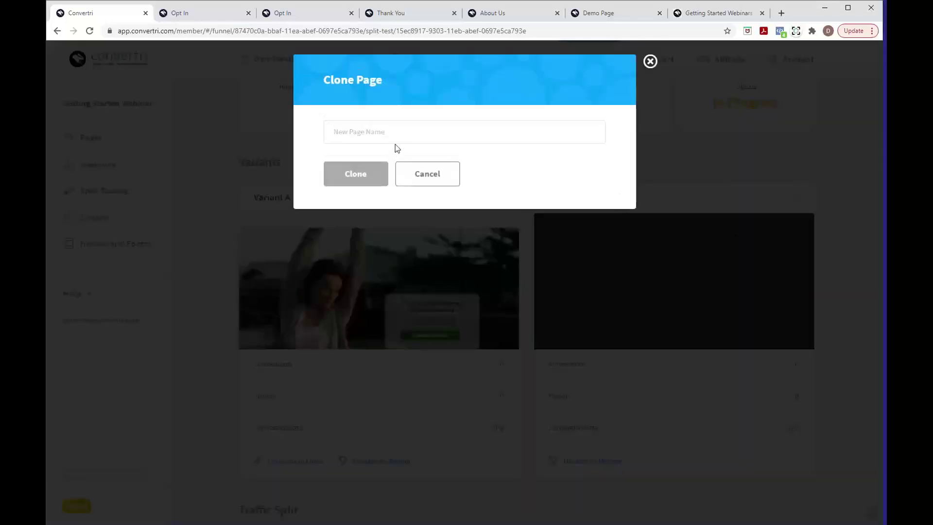
pyautogui.click(394, 132)
pyautogui.write('V')
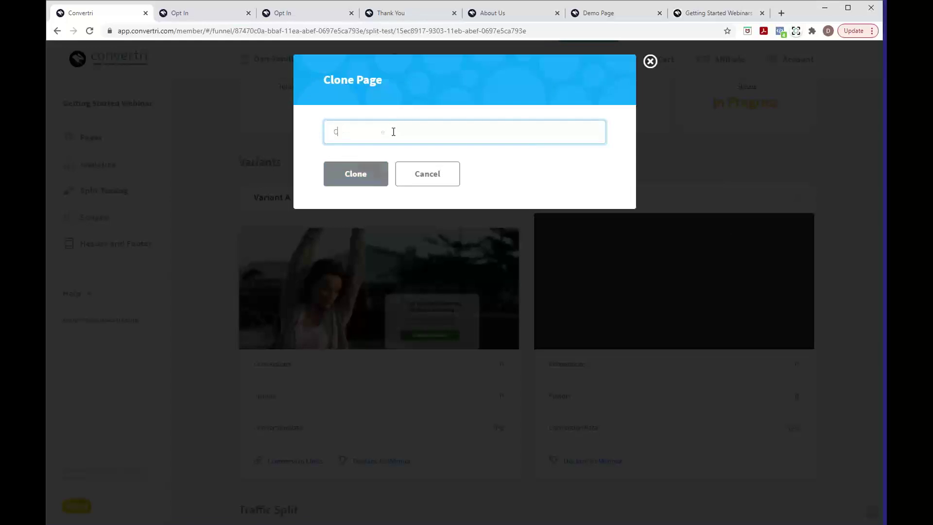
pyautogui.press('BackSpace')
pyautogui.write('Varin')
pyautogui.press('BackSpace')
pyautogui.write('ant B Clone')
pyautogui.click(372, 179)
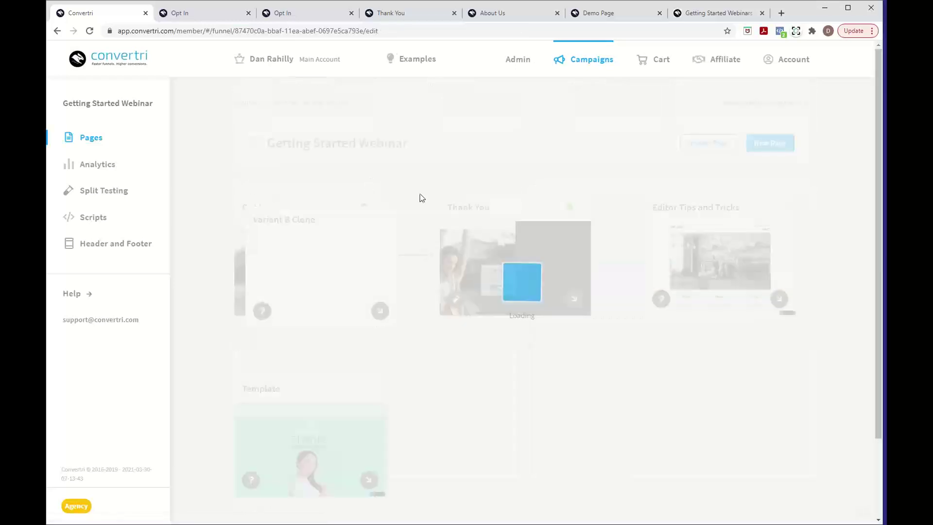
pyautogui.moveTo(340, 228)
pyautogui.mouseDown()
pyautogui.moveTo(478, 338)
pyautogui.moveTo(542, 373)
pyautogui.moveTo(525, 374)
pyautogui.moveTo(537, 378)
pyautogui.moveTo(525, 402)
pyautogui.moveTo(533, 405)
pyautogui.mouseUp()
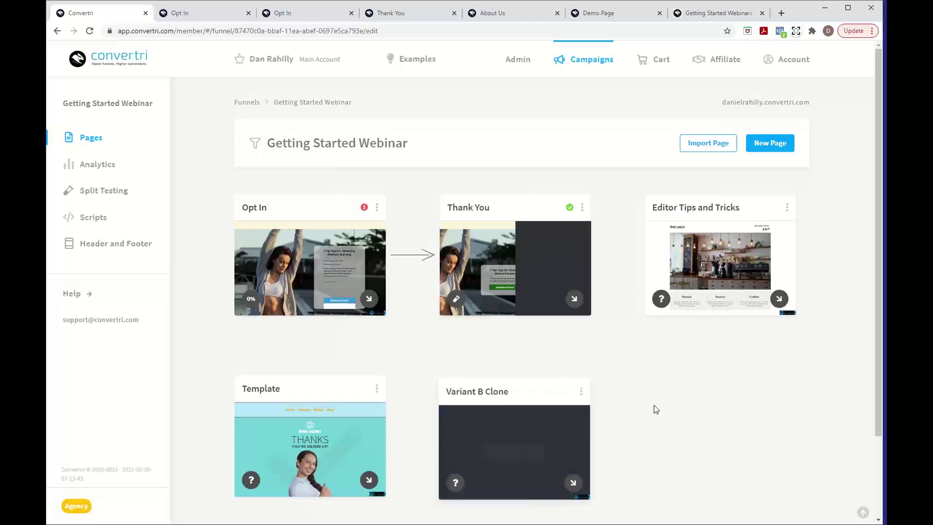
# Open the Getting Started Webinar funnel's split tests and examine the details of the Thank You test
pyautogui.moveTo(583, 262)
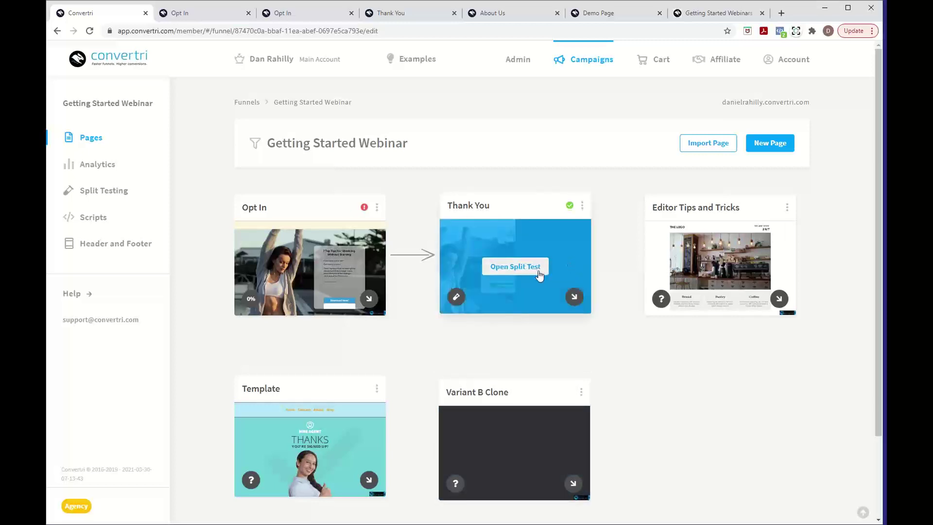
pyautogui.click(107, 194)
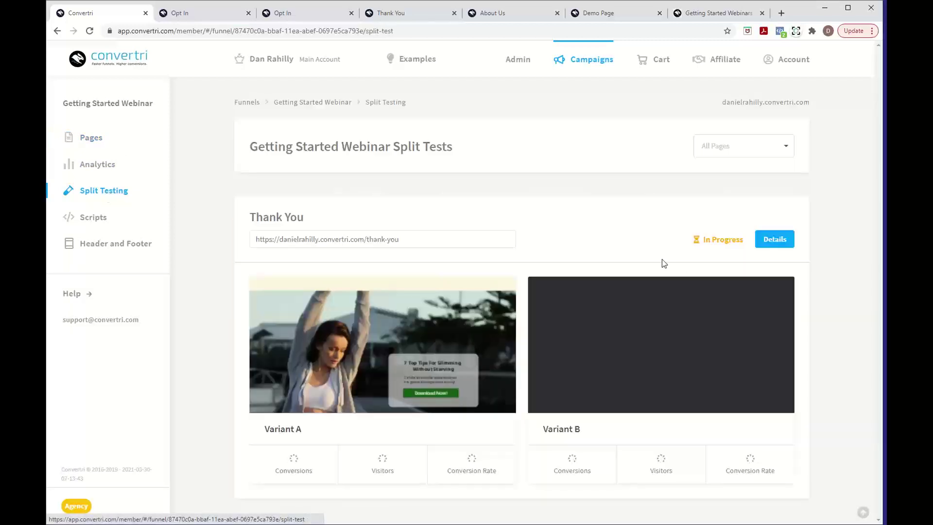
pyautogui.moveTo(558, 368)
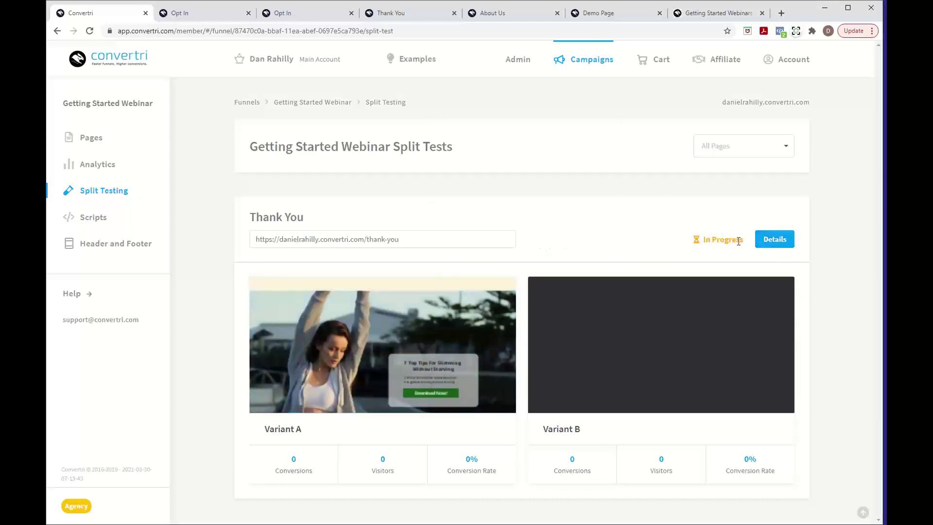
pyautogui.click(775, 243)
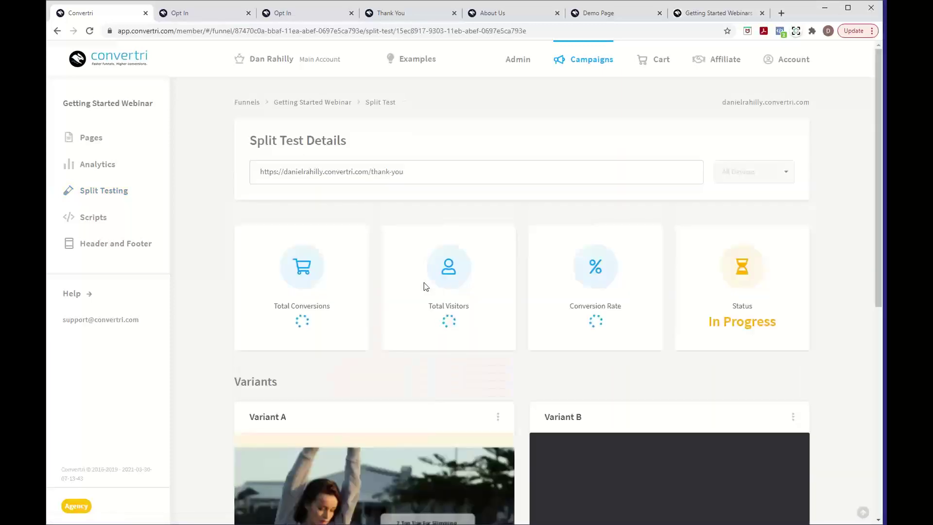
pyautogui.scroll(-3, 474, 323)
pyautogui.scroll(-4, 474, 325)
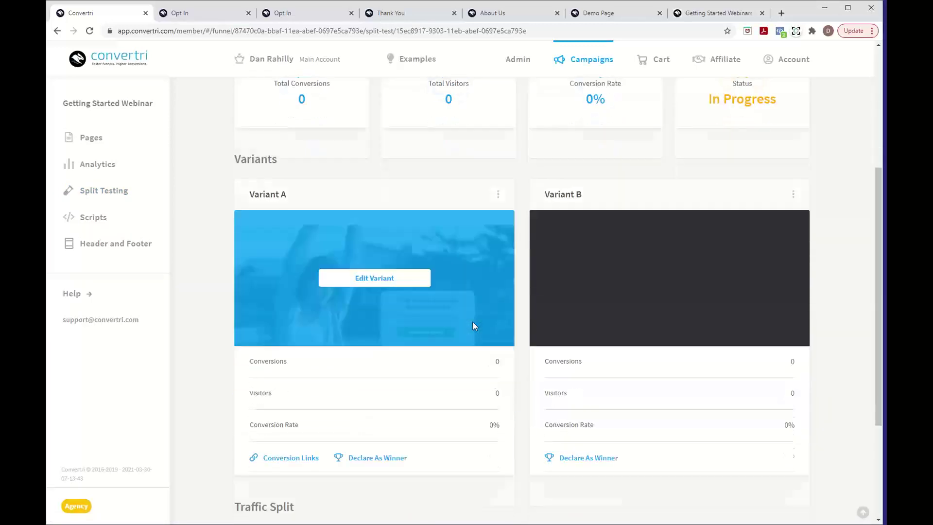
pyautogui.scroll(6, 530, 378)
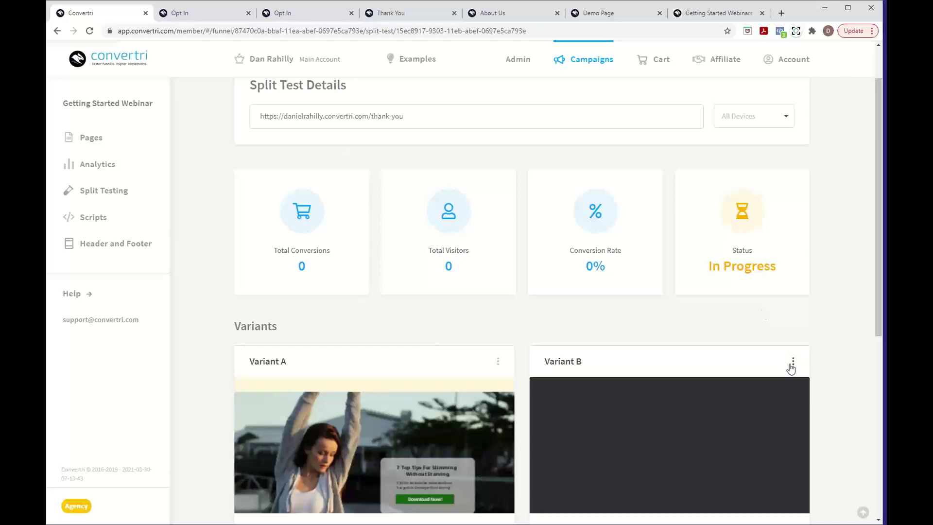
pyautogui.scroll(-1, 641, 364)
pyautogui.scroll(-3, 641, 365)
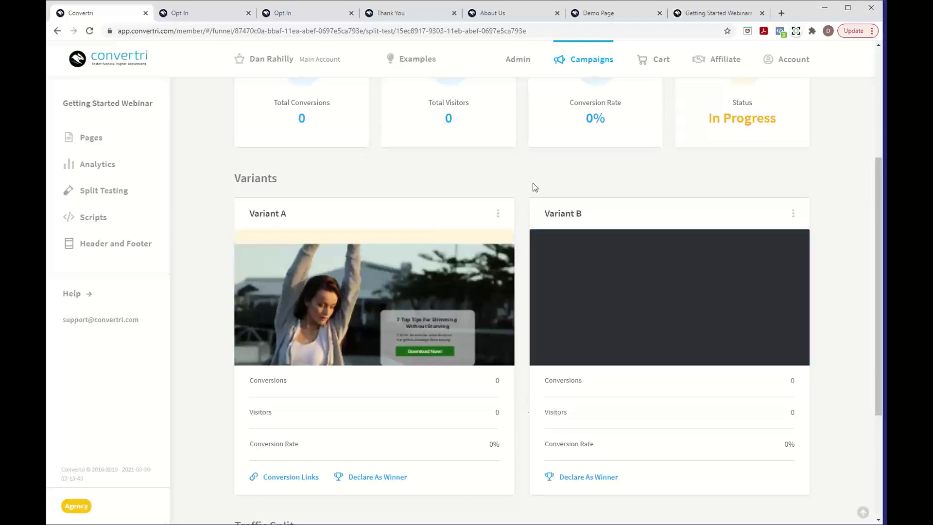
pyautogui.scroll(4, 532, 182)
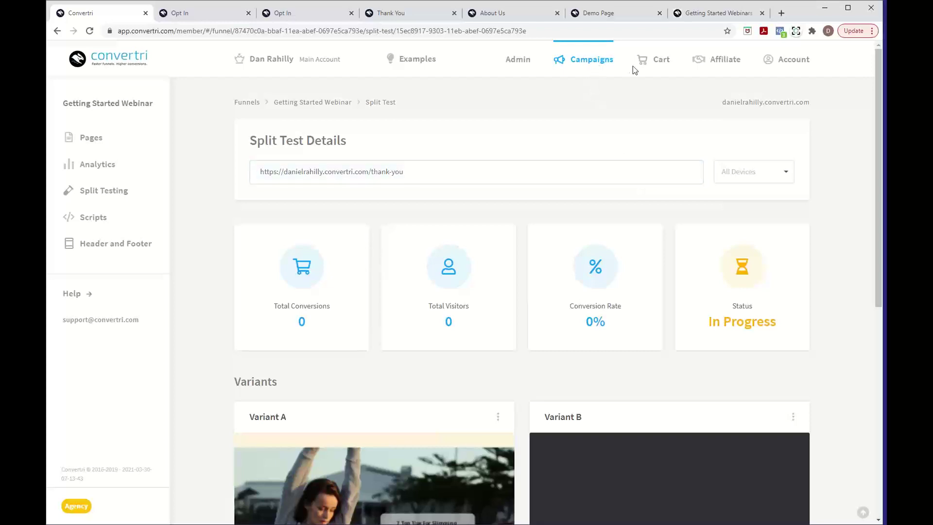
# Open the account scripts, examine the Google Analytics script's settings and code, and save it
pyautogui.click(779, 73)
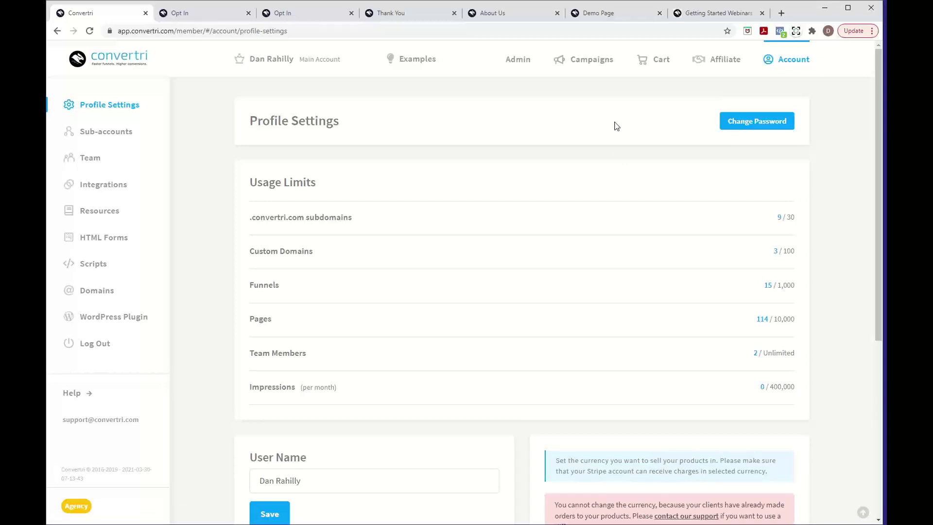
pyautogui.click(93, 270)
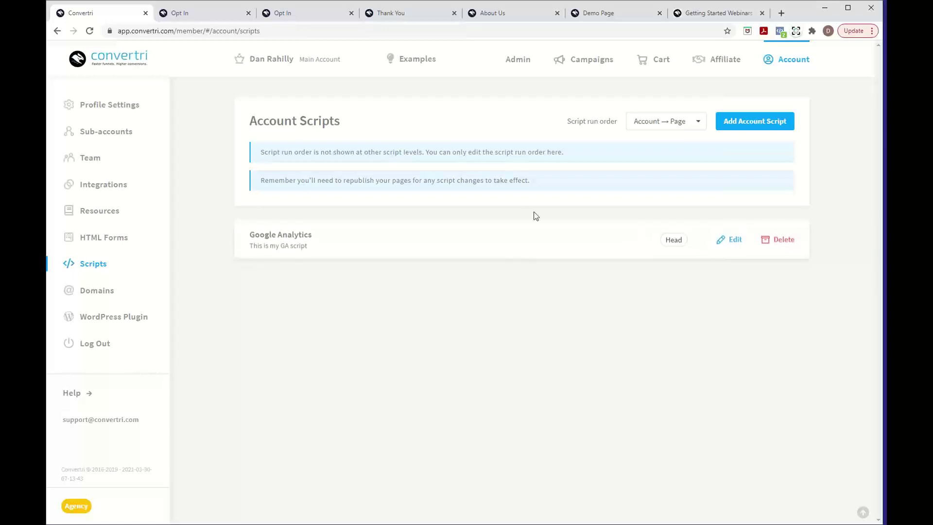
pyautogui.click(730, 246)
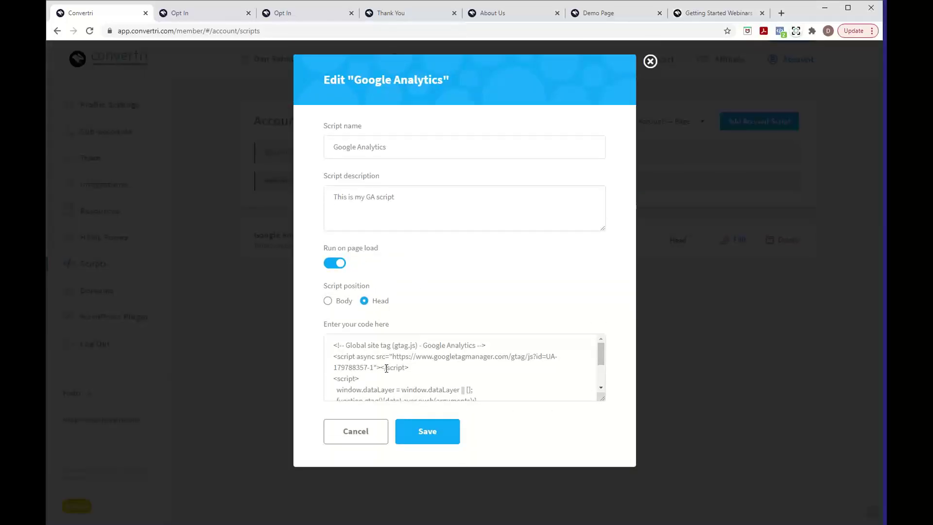
pyautogui.scroll(-3, 386, 368)
pyautogui.scroll(3, 387, 368)
pyautogui.click(427, 439)
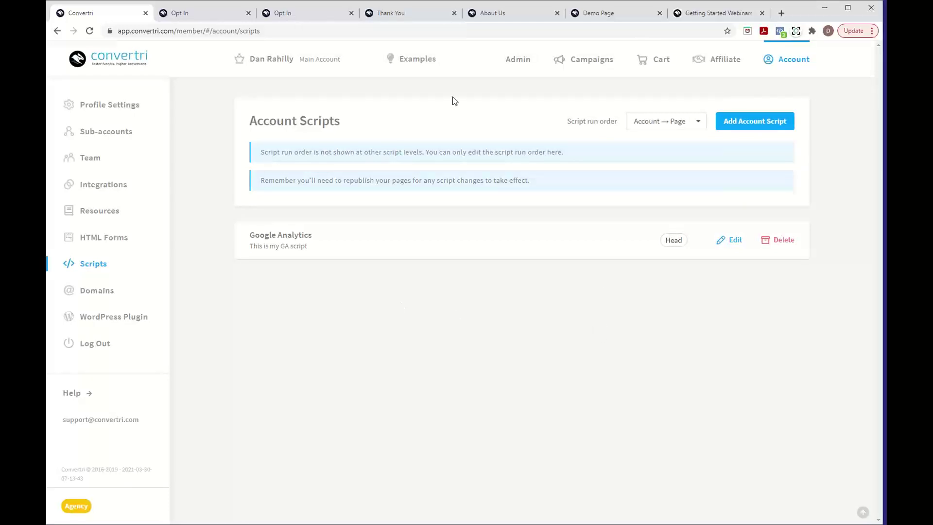
# Switch to the Convertri help site and open the Knowledgebase home page
pyautogui.click(697, 14)
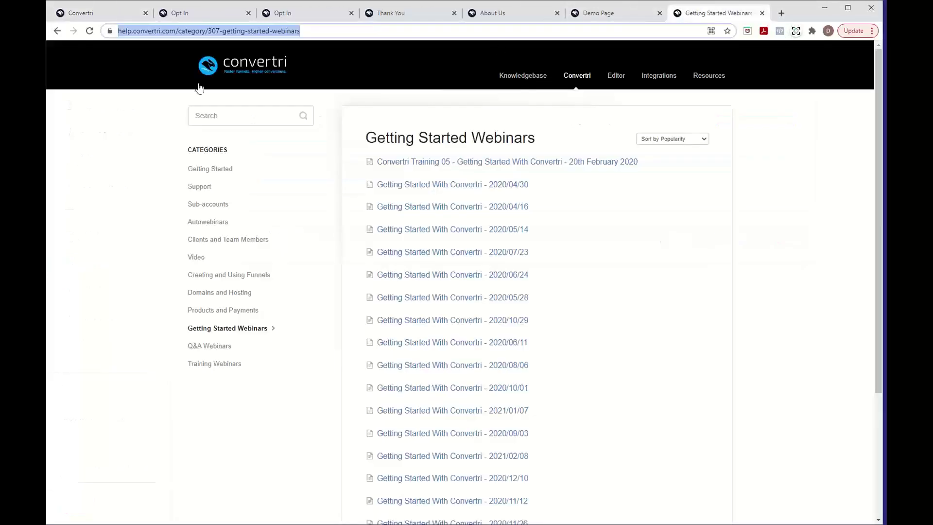
pyautogui.click(177, 32)
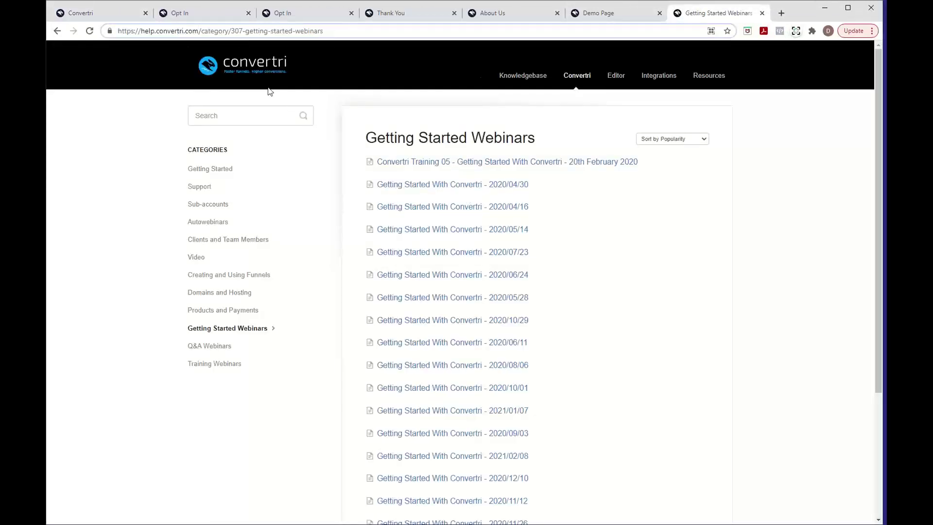
pyautogui.click(523, 75)
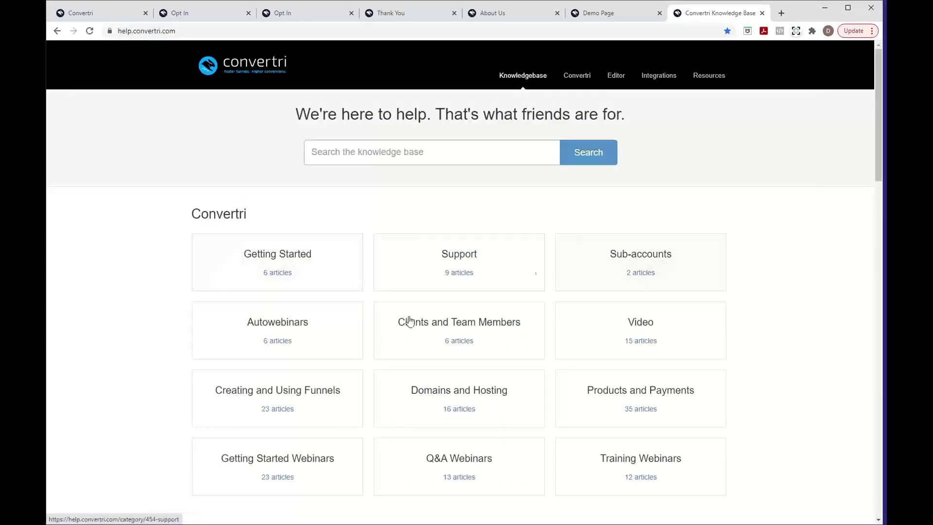
# Search the knowledge base for "google anal" and clear the query
pyautogui.click(397, 164)
pyautogui.write('google anal')
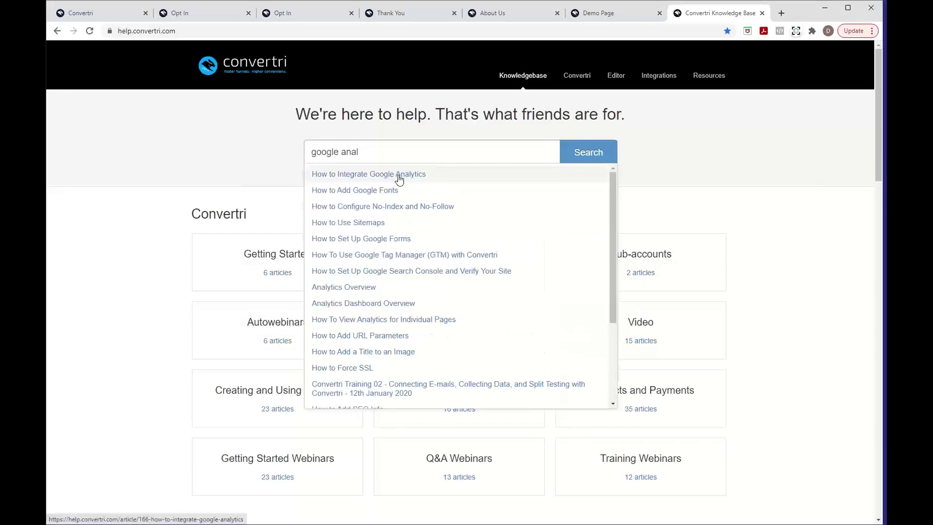
pyautogui.press('BackSpace')
pyautogui.press('BackSpace')
pyautogui.press('BackSpace')
pyautogui.press('BackSpace')
pyautogui.press('BackSpace')
pyautogui.press('BackSpace')
pyautogui.press('BackSpace')
pyautogui.press('BackSpace')
pyautogui.press('BackSpace')
pyautogui.press('BackSpace')
pyautogui.press('BackSpace')
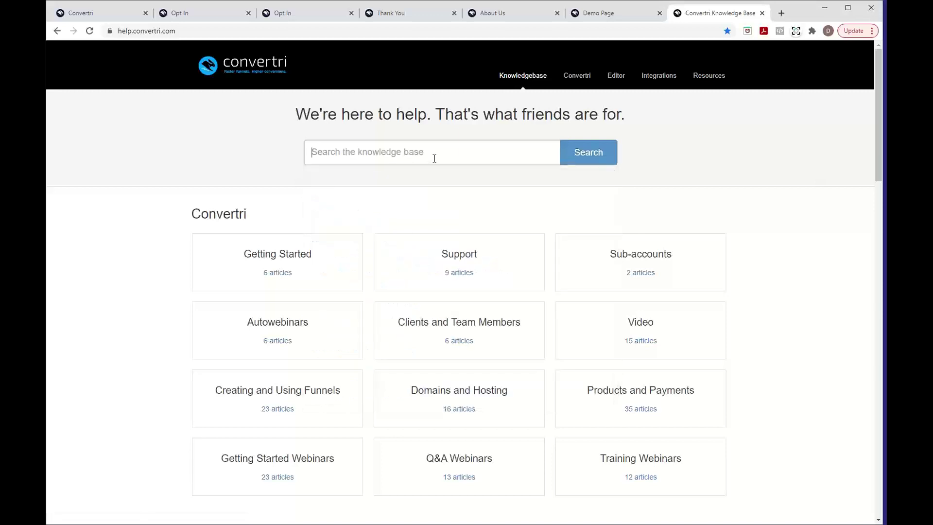